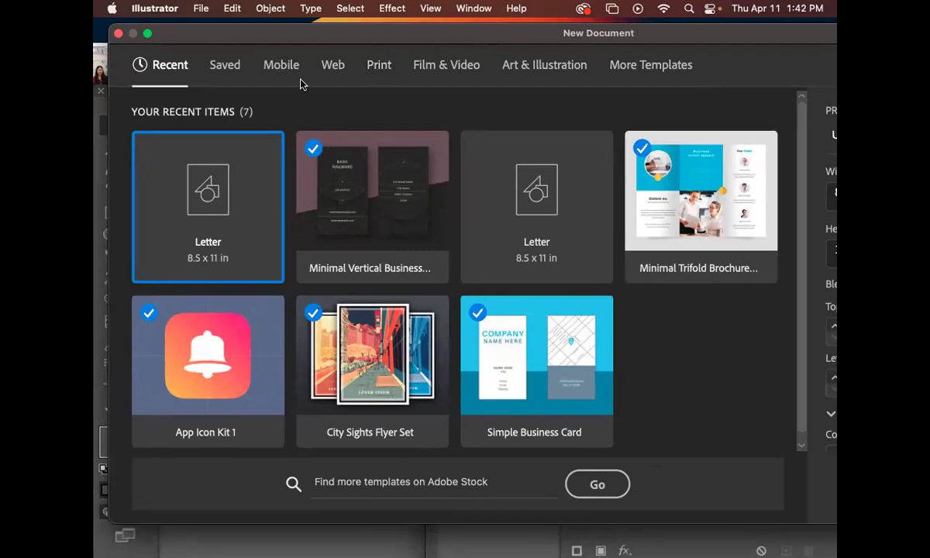
# Browse the More Templates collections, then return to the Recent items list.
pyautogui.moveTo(427, 39); pyautogui.dragTo(415, 35)
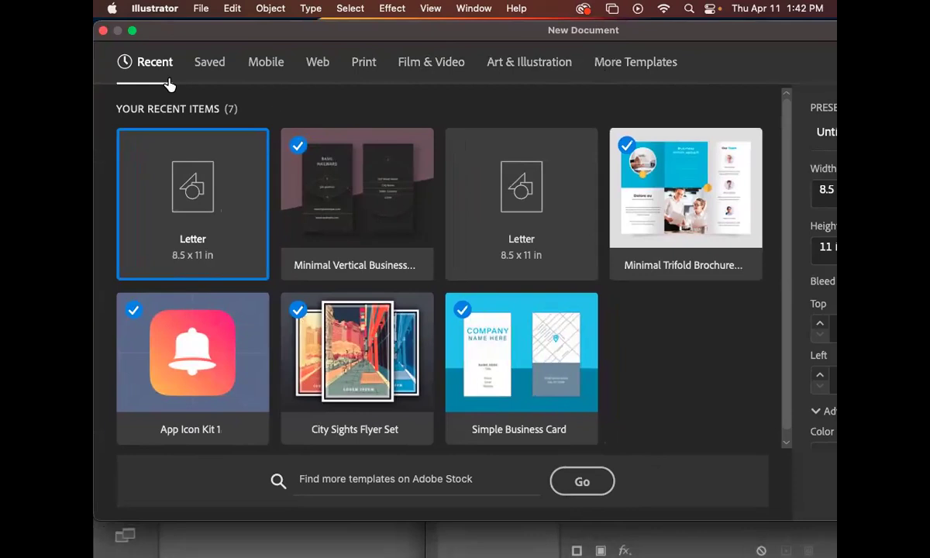
pyautogui.click(636, 67)
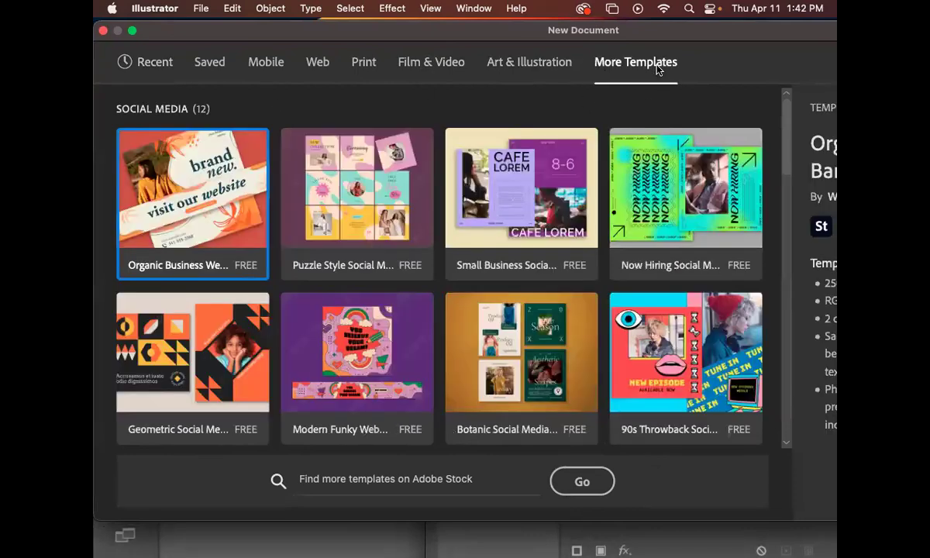
pyautogui.moveTo(788, 131); pyautogui.dragTo(768, 73)
pyautogui.scroll(-2, 794, 179)
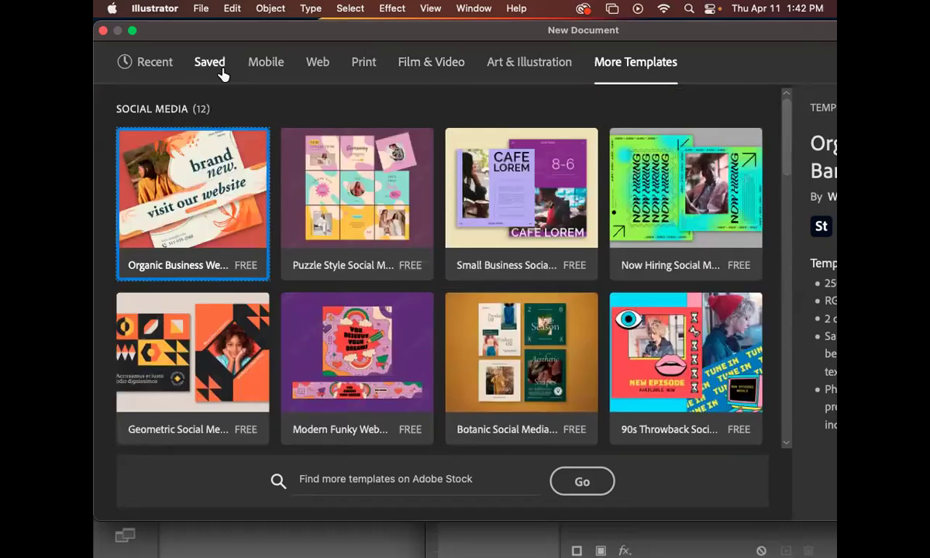
pyautogui.click(156, 63)
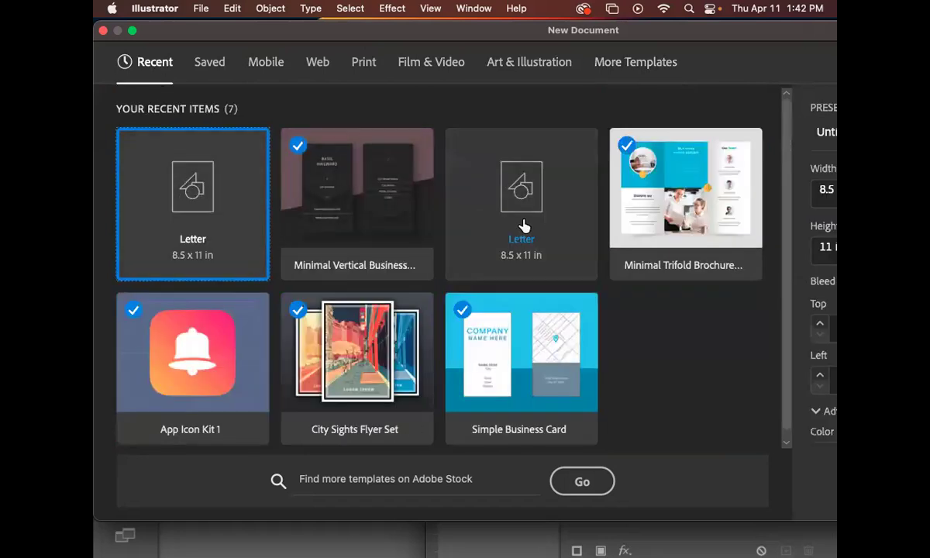
pyautogui.scroll(-1, 547, 333)
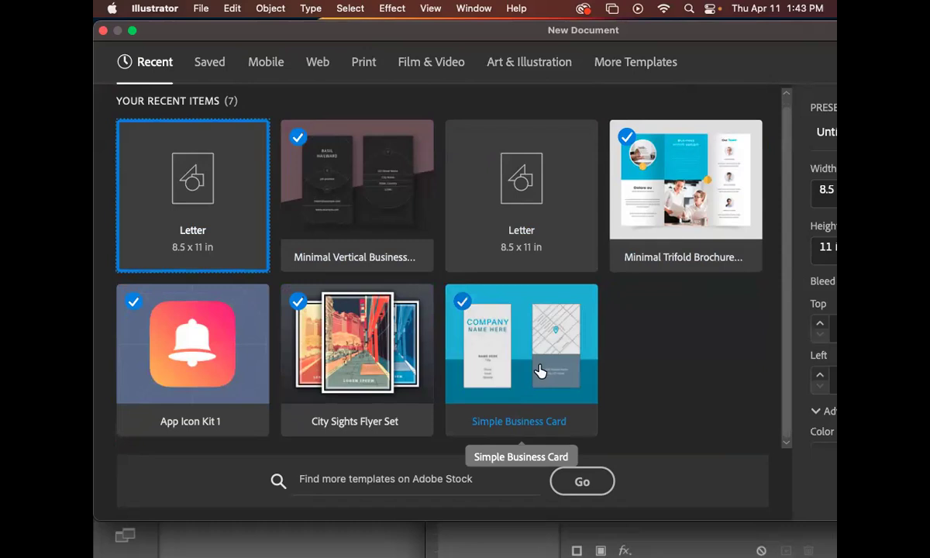
# Search stock templates for 'simple' and select the Simple Business Card template.
pyautogui.click(371, 478)
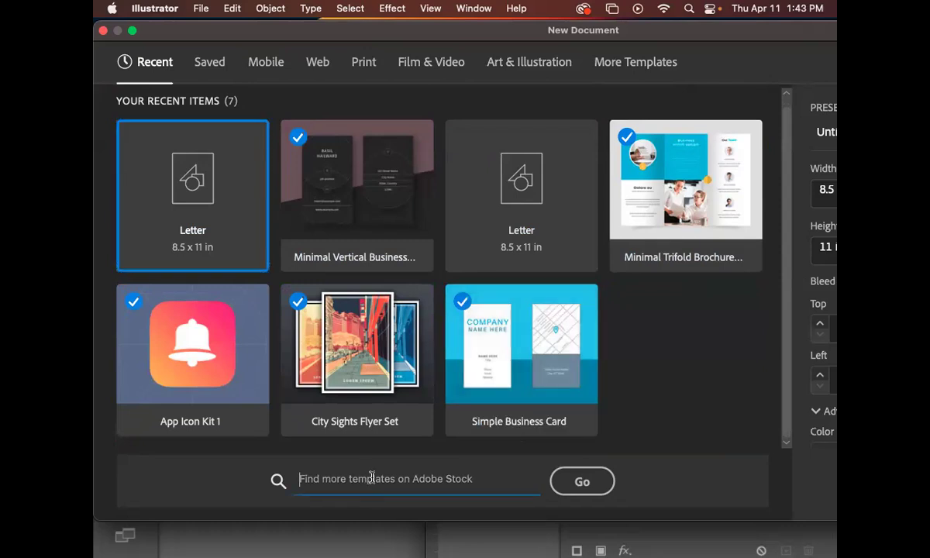
pyautogui.write('simple business card')
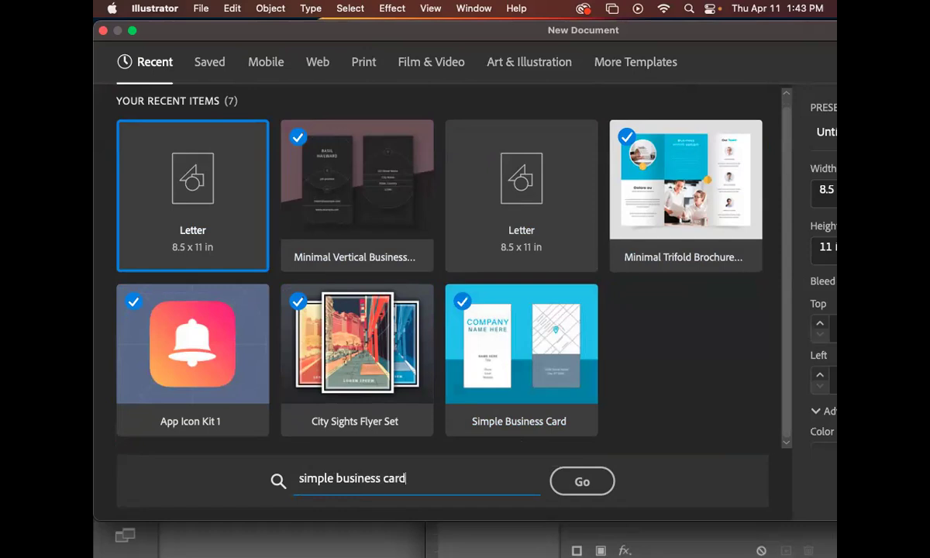
pyautogui.press('Return')
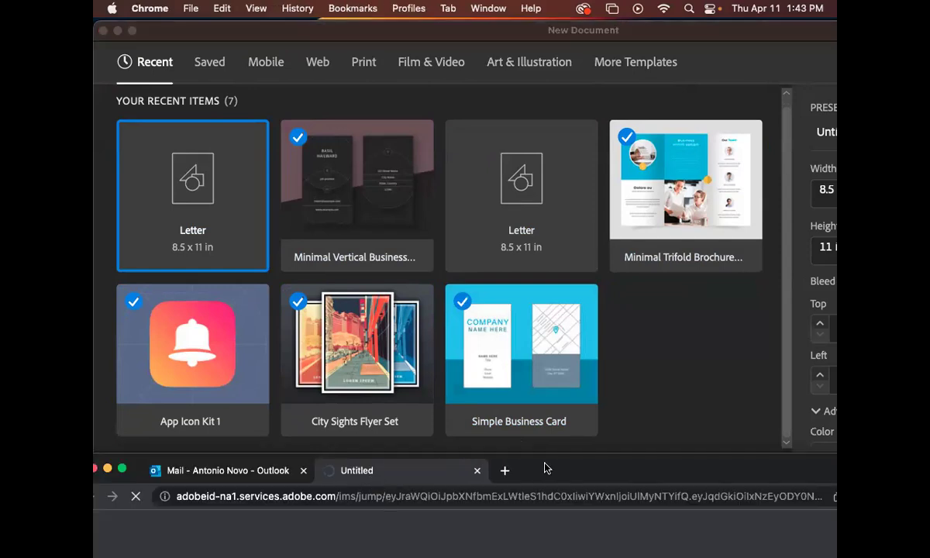
pyautogui.moveTo(555, 471); pyautogui.dragTo(598, 546)
pyautogui.click(512, 465)
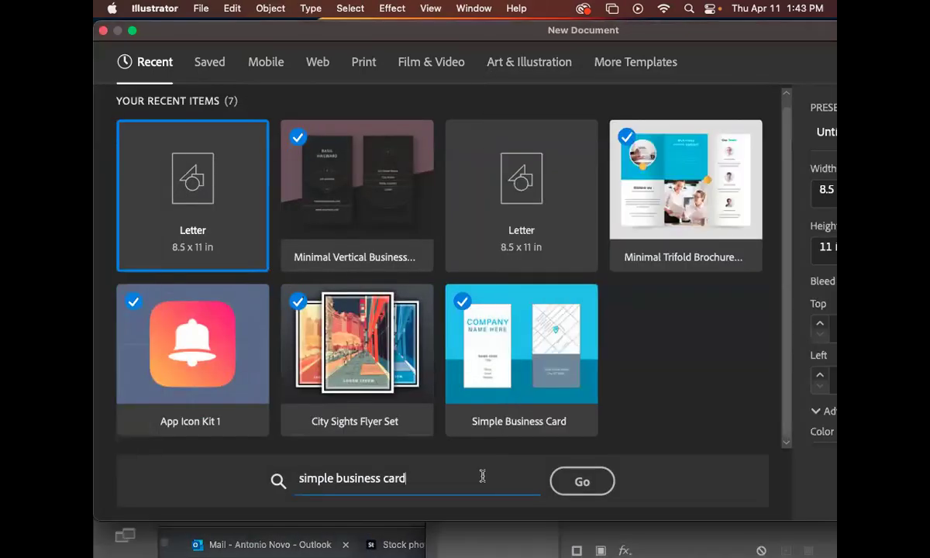
pyautogui.click(521, 351)
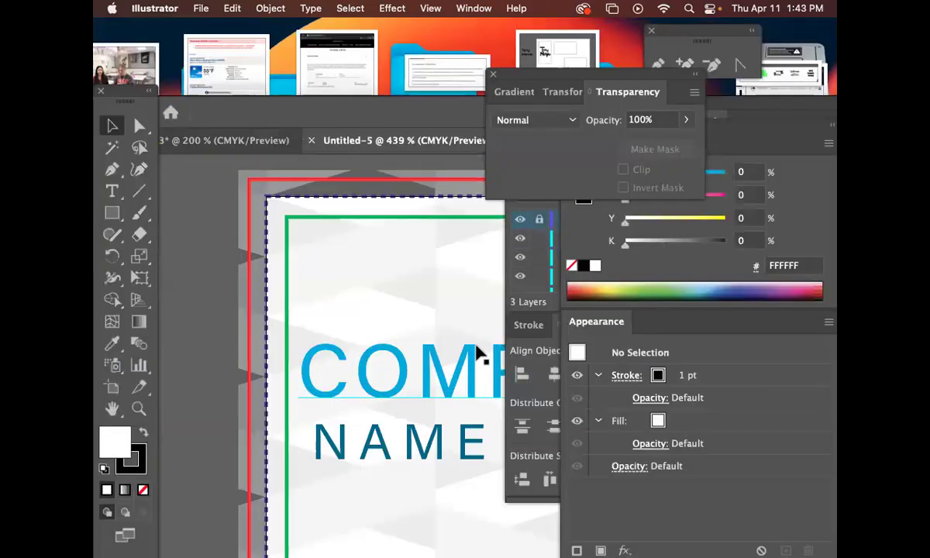
# Zoom out, centre the business card artboard in view, and turn on rulers.
pyautogui.press('super+0')
pyautogui.press('super+minus')
pyautogui.press('super+minus')
pyautogui.press('super+minus')
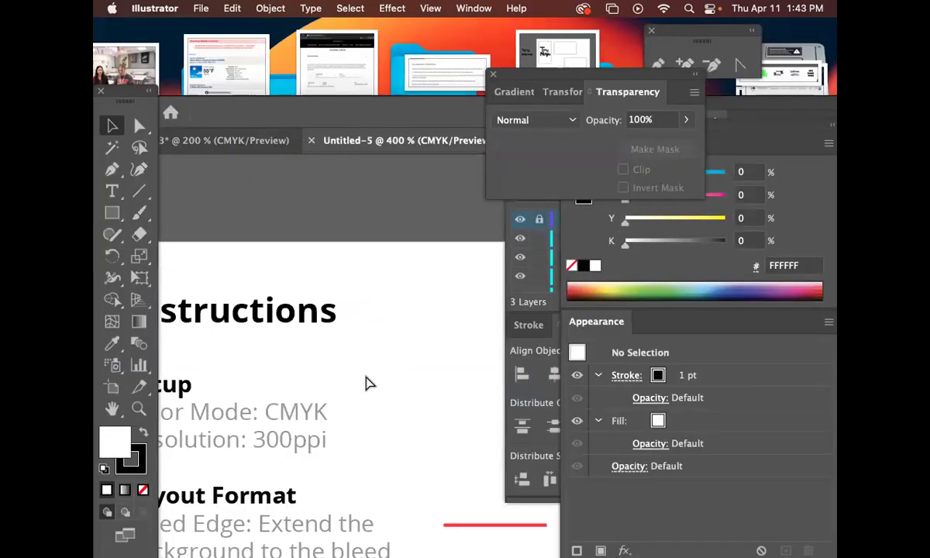
pyautogui.moveTo(404, 423); pyautogui.dragTo(256, 257)
pyautogui.moveTo(432, 326); pyautogui.dragTo(231, 212)
pyautogui.moveTo(439, 248); pyautogui.dragTo(298, 258)
pyautogui.moveTo(432, 205); pyautogui.dragTo(251, 198)
pyautogui.moveTo(390, 258); pyautogui.dragTo(374, 284)
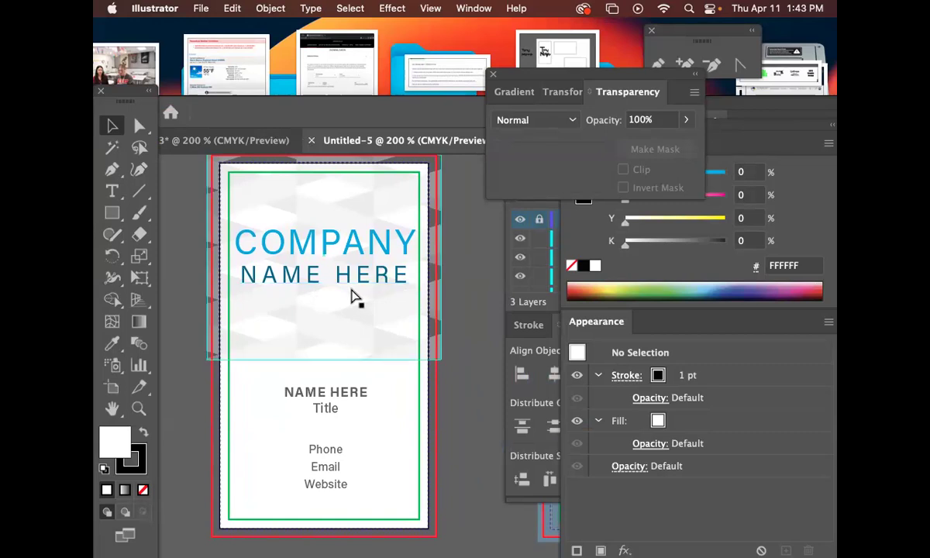
pyautogui.press('super+r')
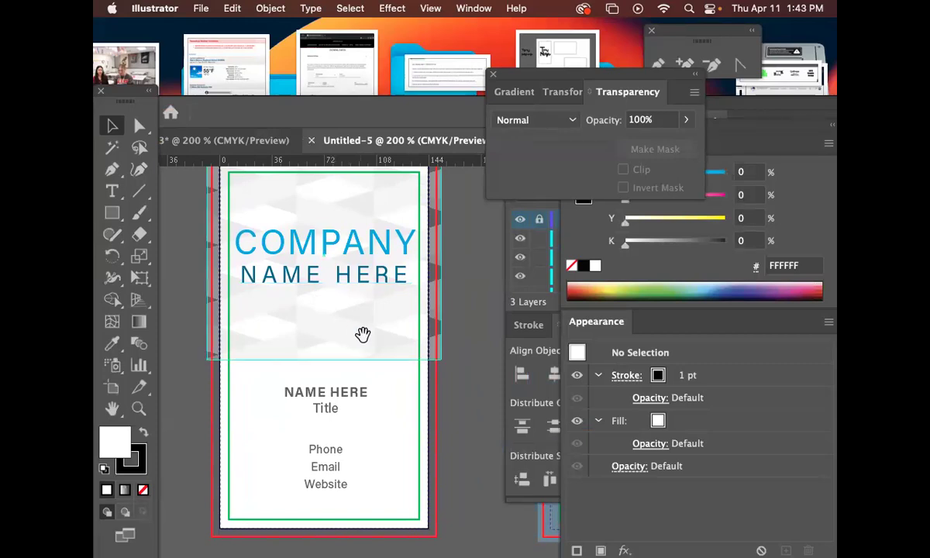
# Reposition the card view and move the floating panels aside to reveal the Layers panel.
pyautogui.moveTo(362, 333); pyautogui.dragTo(338, 292)
pyautogui.moveTo(343, 347); pyautogui.dragTo(374, 326)
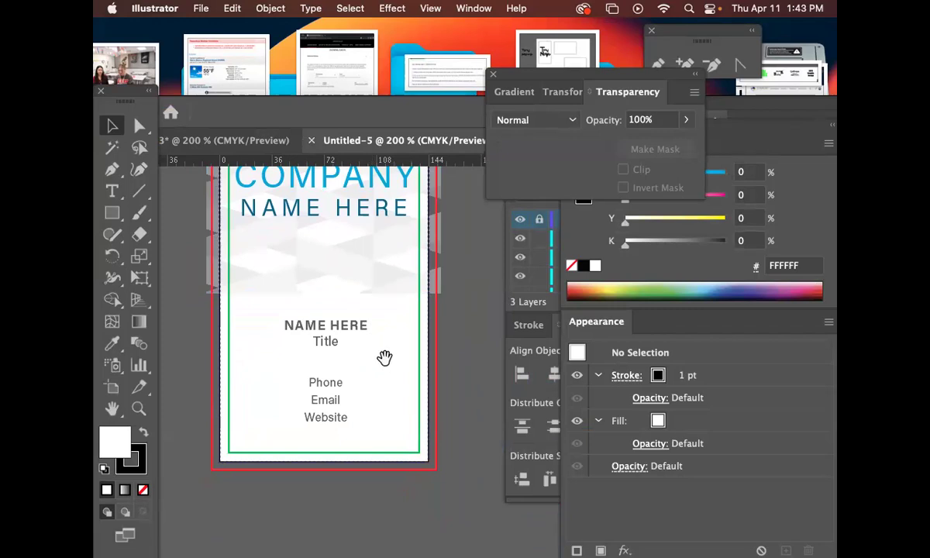
pyautogui.moveTo(370, 363); pyautogui.dragTo(411, 349)
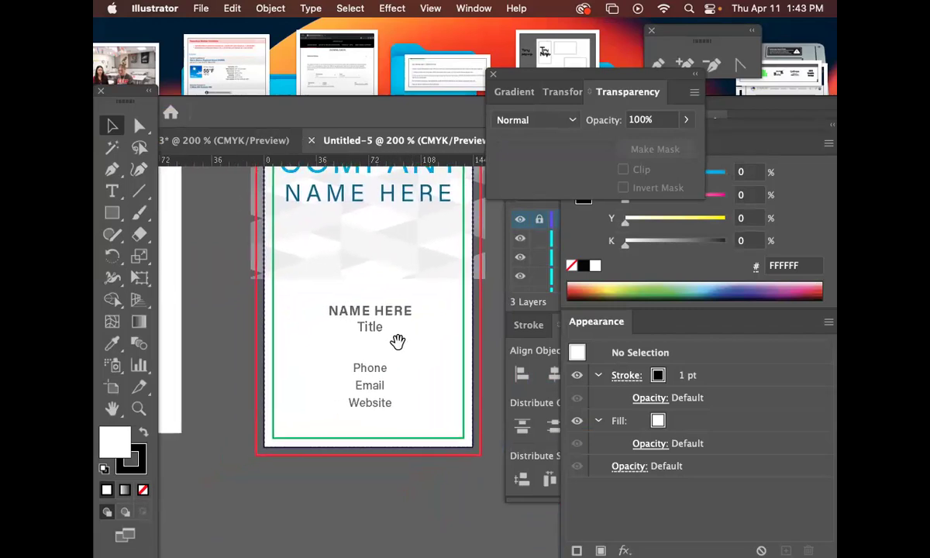
pyautogui.moveTo(426, 322); pyautogui.dragTo(359, 322)
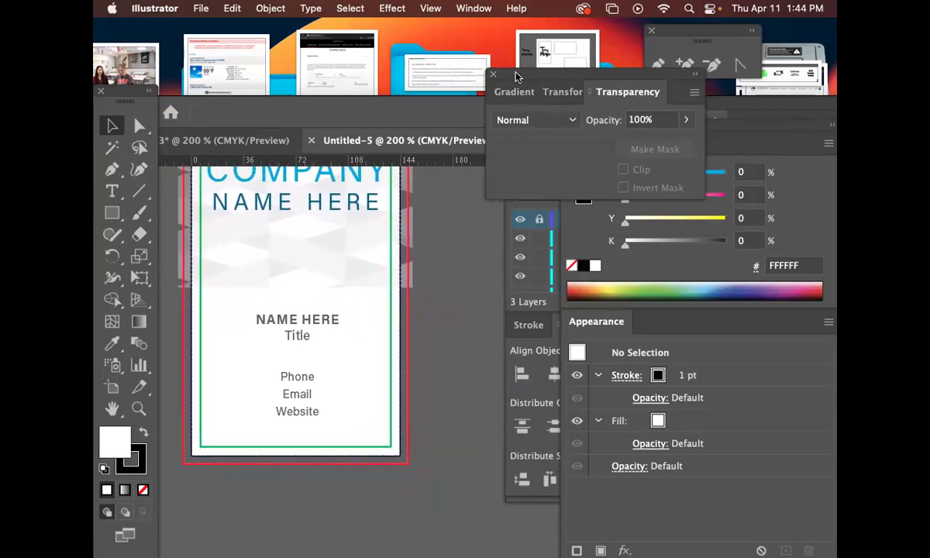
pyautogui.moveTo(517, 75); pyautogui.dragTo(756, 136)
pyautogui.moveTo(598, 130); pyautogui.dragTo(766, 146)
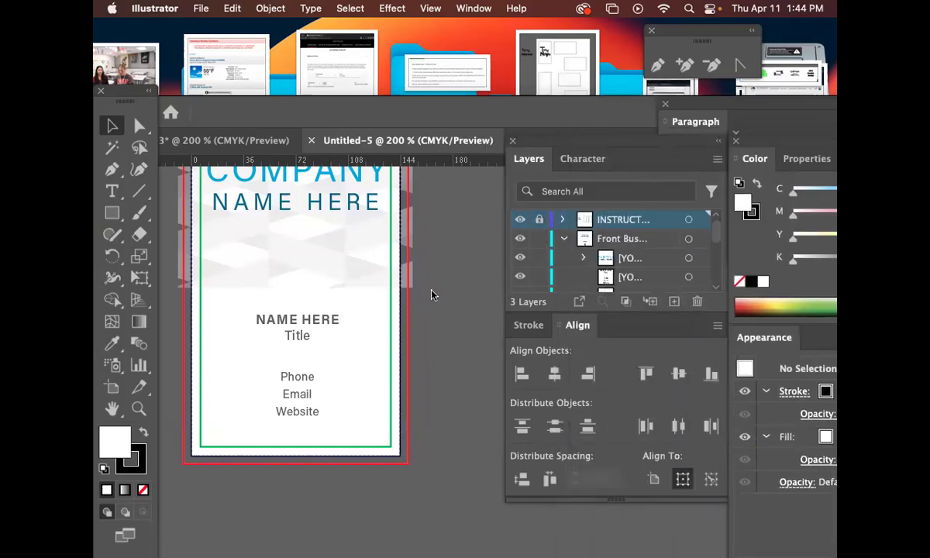
pyautogui.moveTo(345, 335); pyautogui.dragTo(358, 348)
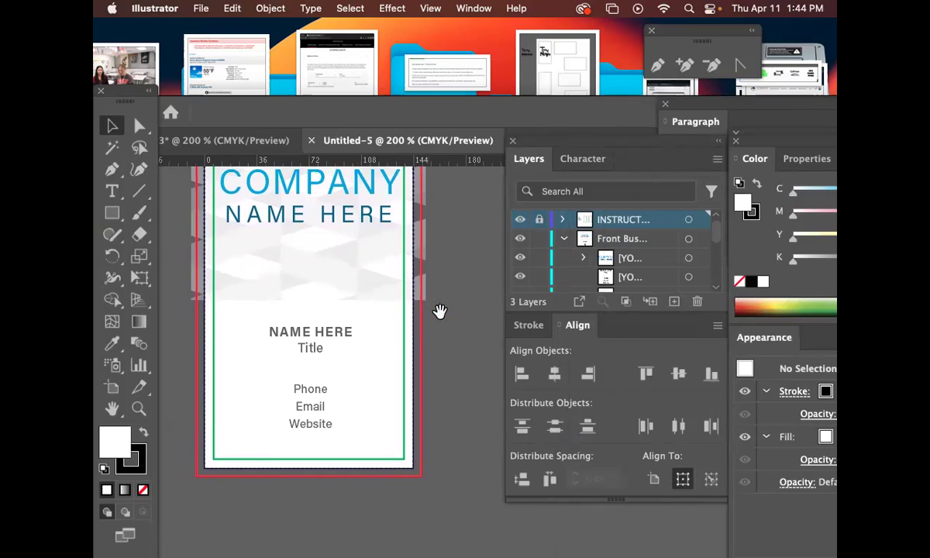
# Move the placeholder address text from beside the artboard to below the card.
pyautogui.click(323, 357)
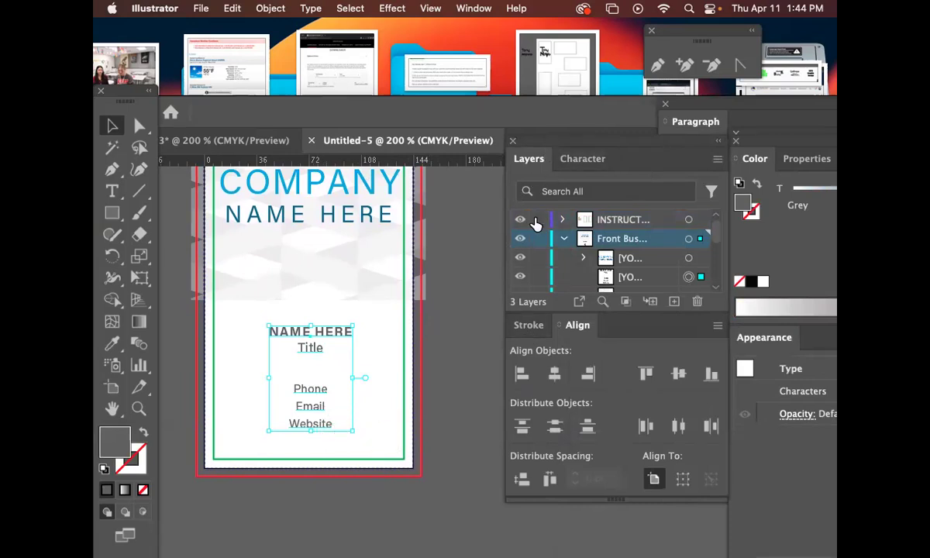
pyautogui.click(482, 246)
pyautogui.moveTo(474, 352); pyautogui.dragTo(419, 215)
pyautogui.moveTo(426, 274); pyautogui.dragTo(563, 255)
pyautogui.moveTo(437, 262); pyautogui.dragTo(315, 248)
pyautogui.moveTo(404, 280); pyautogui.dragTo(255, 392)
pyautogui.moveTo(316, 373); pyautogui.dragTo(401, 398)
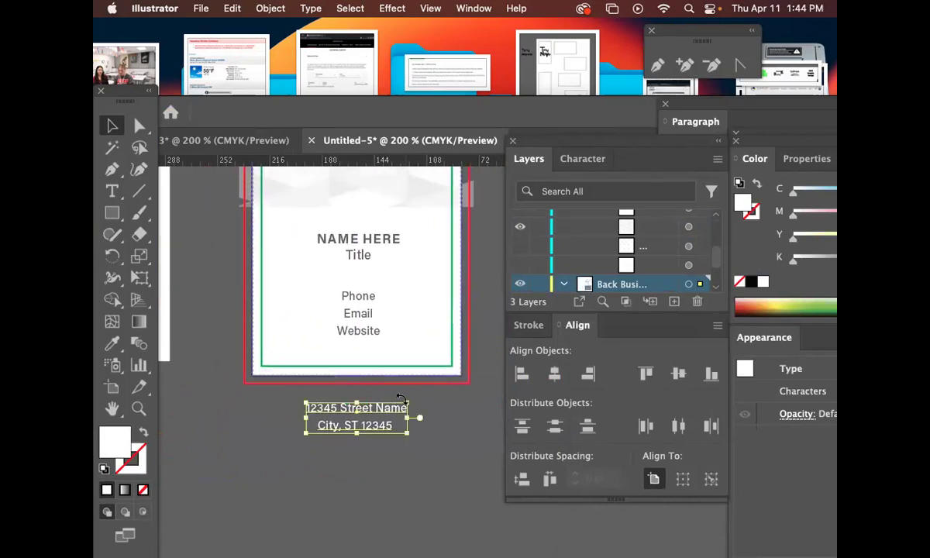
pyautogui.click(455, 437)
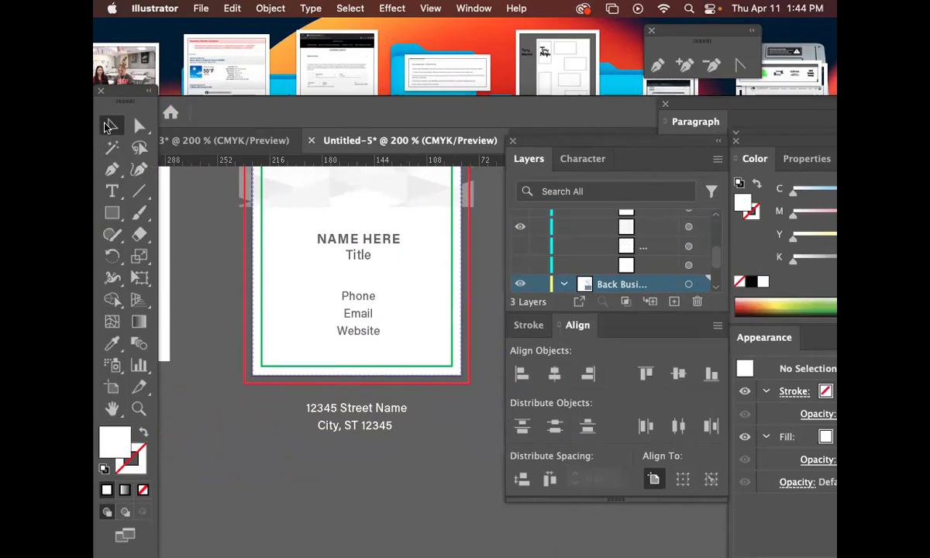
# Centre the address text under the card, select it with the name block, and start a new document.
pyautogui.click(353, 263)
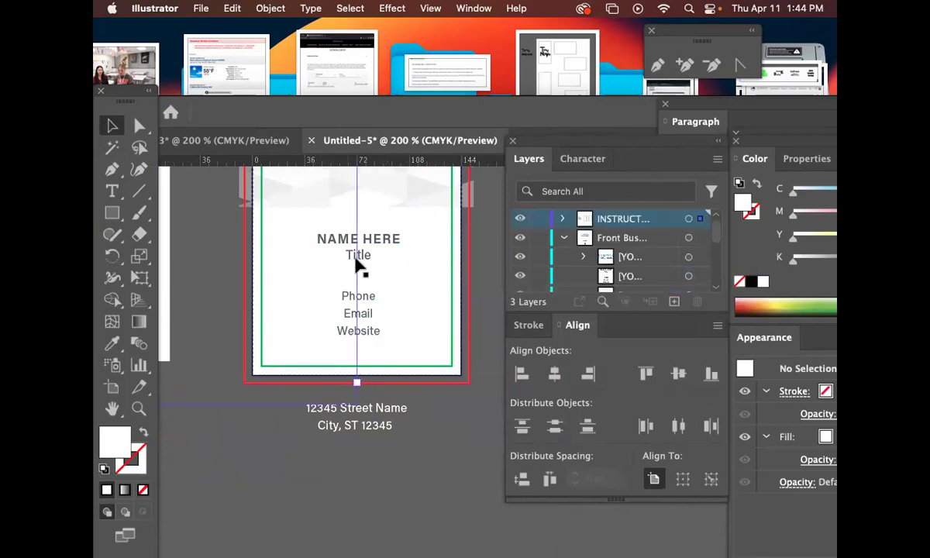
pyautogui.click(440, 434)
pyautogui.moveTo(365, 414); pyautogui.dragTo(445, 420)
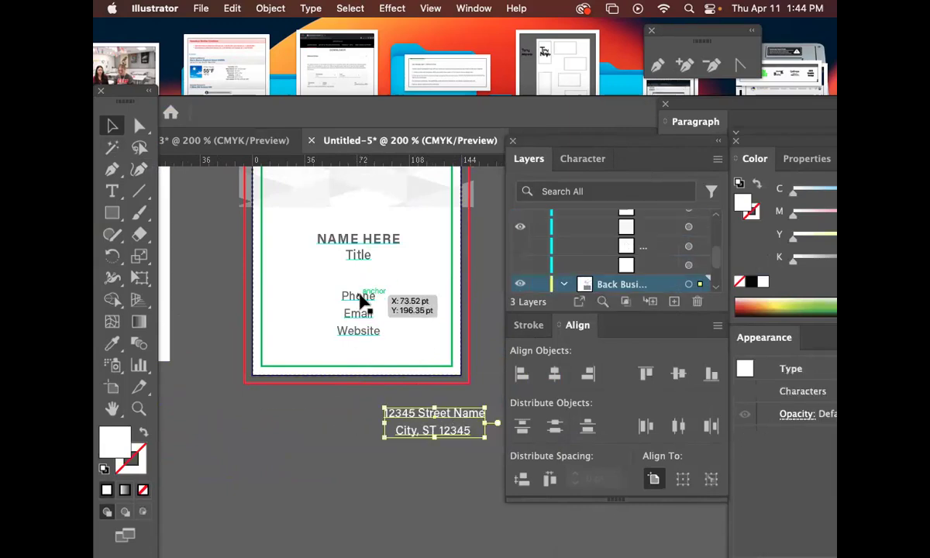
pyautogui.click(367, 303)
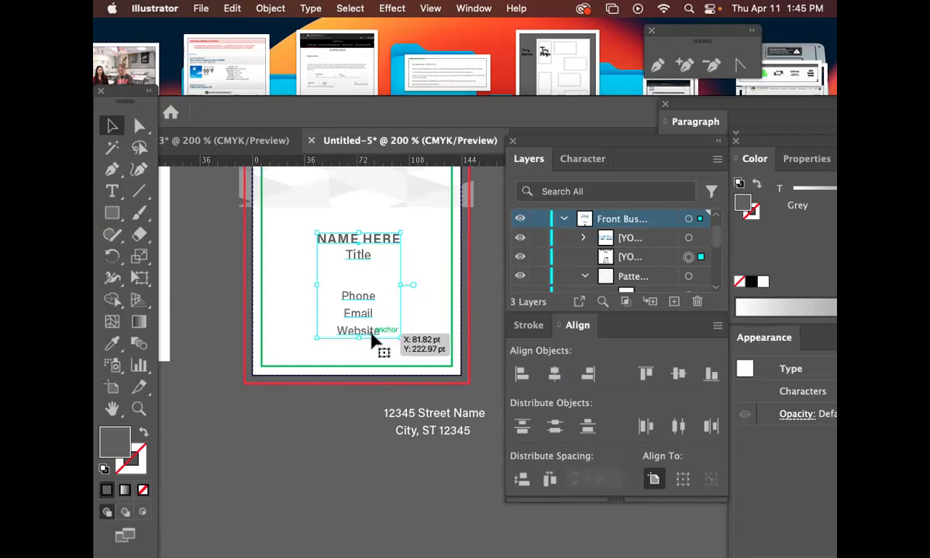
pyautogui.moveTo(434, 417); pyautogui.dragTo(357, 408)
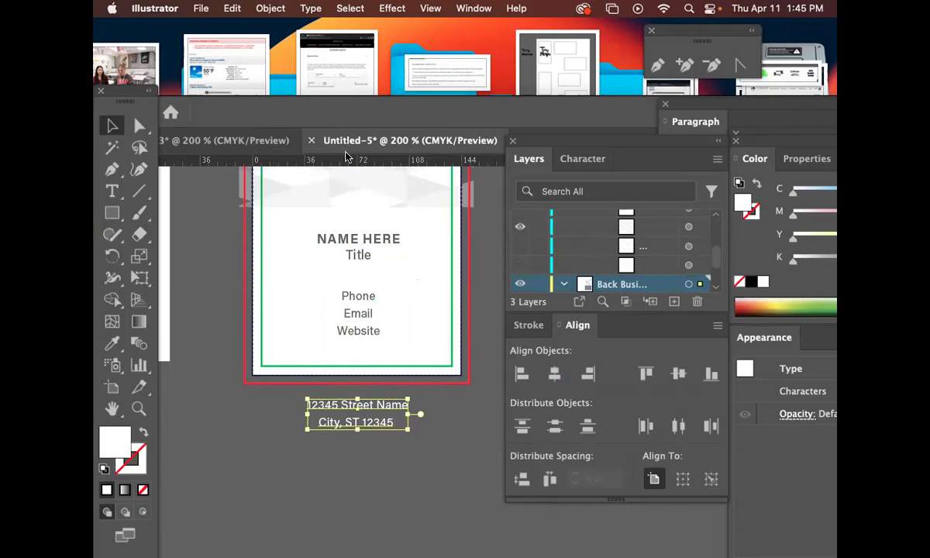
pyautogui.click(380, 241)
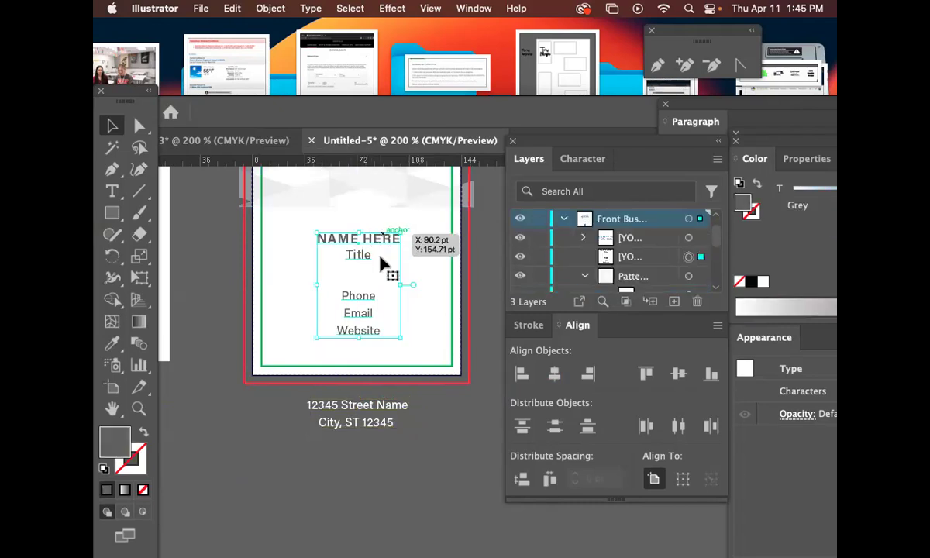
pyautogui.keyDown('shift'); pyautogui.click(364, 414); pyautogui.keyUp('shift')
pyautogui.moveTo(380, 120); pyautogui.dragTo(380, 66)
pyautogui.press('super+n')
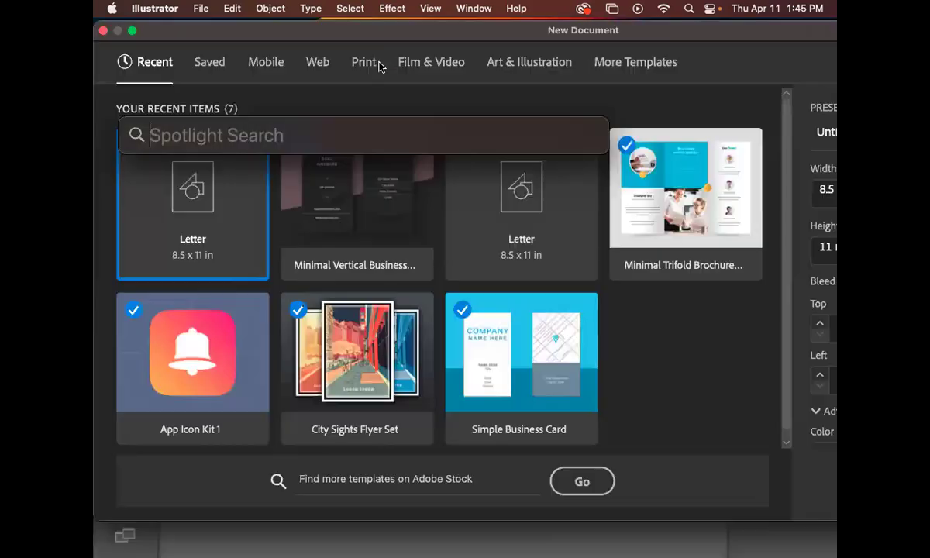
# Create a blank 8.5 × 11 in print document measured in inches.
pyautogui.click(367, 66)
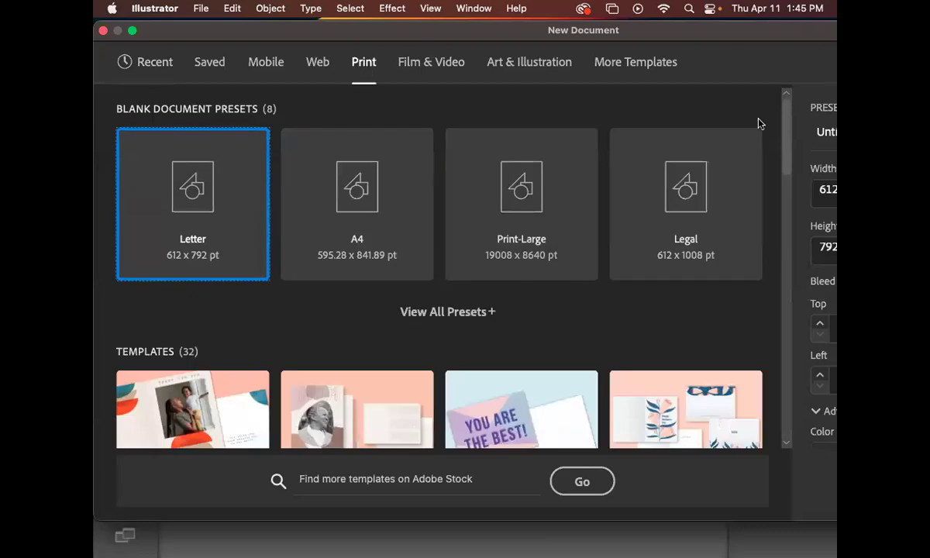
pyautogui.moveTo(782, 37); pyautogui.dragTo(698, 36)
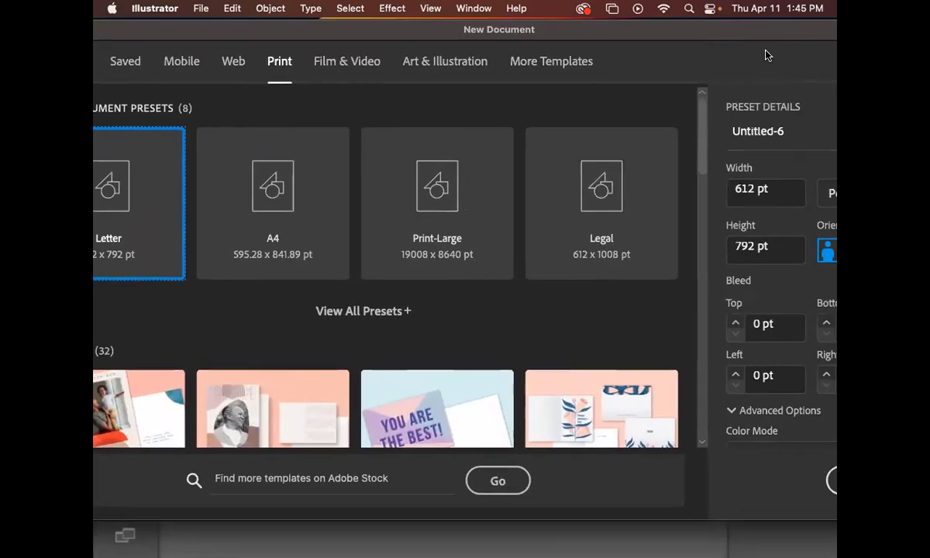
pyautogui.moveTo(779, 30); pyautogui.dragTo(661, 27)
pyautogui.click(794, 198)
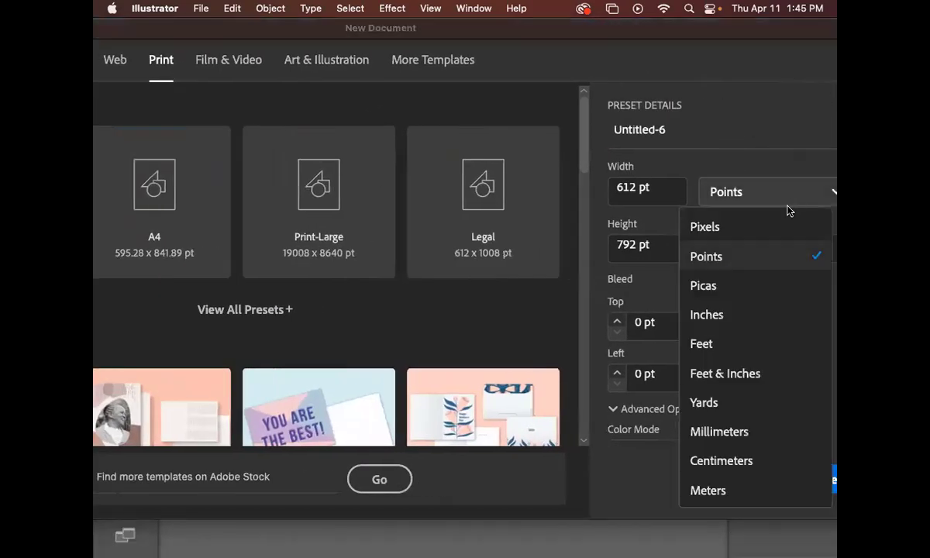
pyautogui.click(763, 322)
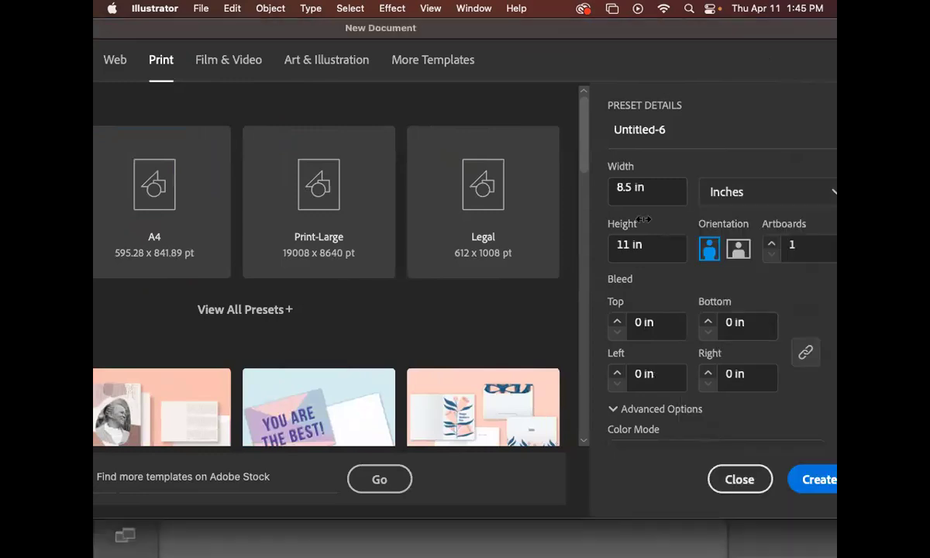
pyautogui.click(808, 481)
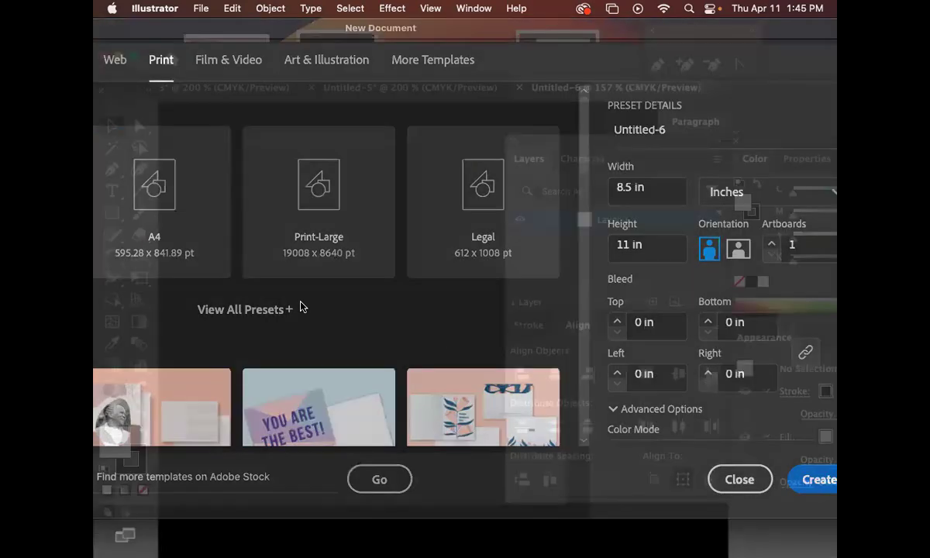
# Rename Layer 1 to 'guides'.
pyautogui.moveTo(396, 221); pyautogui.dragTo(221, 205)
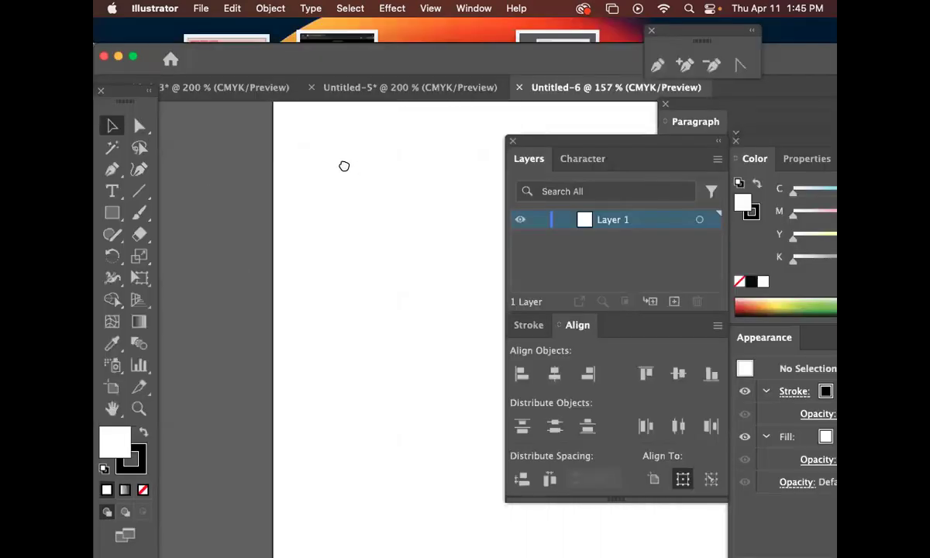
pyautogui.moveTo(345, 166); pyautogui.dragTo(221, 178)
pyautogui.moveTo(368, 162); pyautogui.dragTo(329, 160)
pyautogui.doubleClick(613, 222)
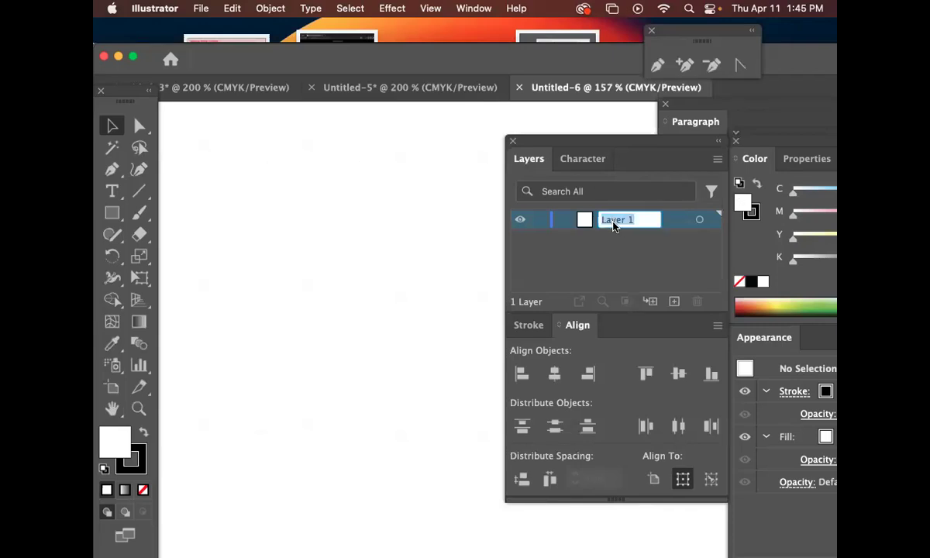
pyautogui.write('guides')
pyautogui.press('Return')
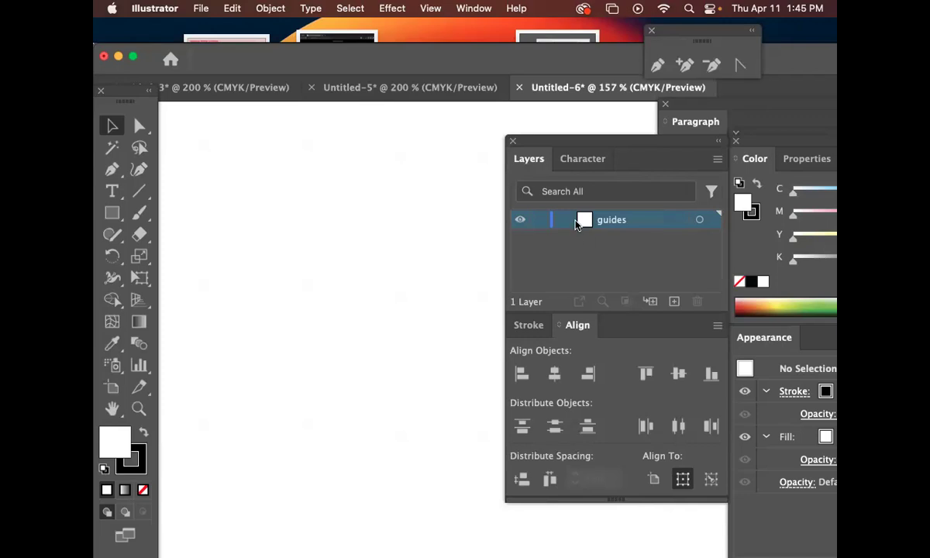
# Move the panels aside and zoom out to 50% to fit the whole artboard in view.
pyautogui.moveTo(605, 147); pyautogui.dragTo(707, 153)
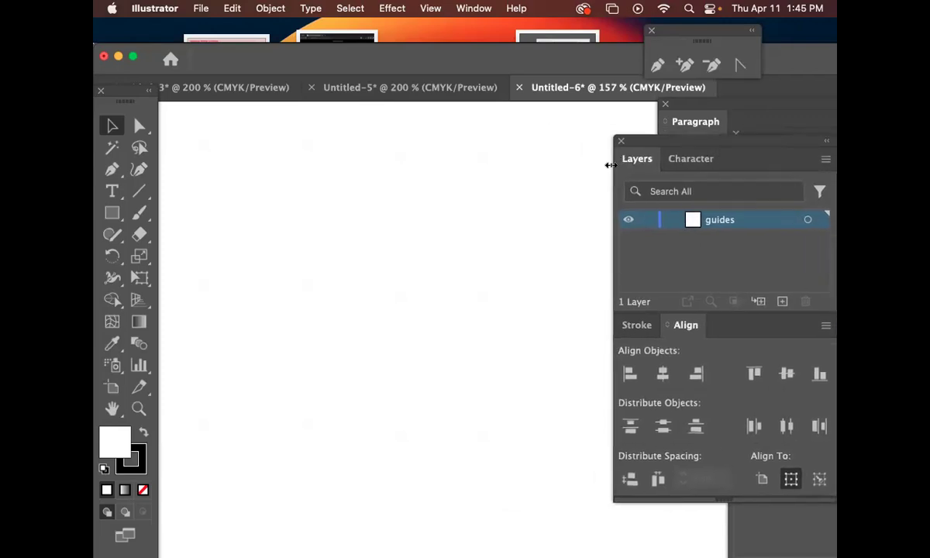
pyautogui.hscroll(-10, 463, 292)
pyautogui.press('super+minus')
pyautogui.press('super+minus')
pyautogui.moveTo(538, 336); pyautogui.dragTo(447, 293)
pyautogui.moveTo(608, 386); pyautogui.dragTo(452, 287)
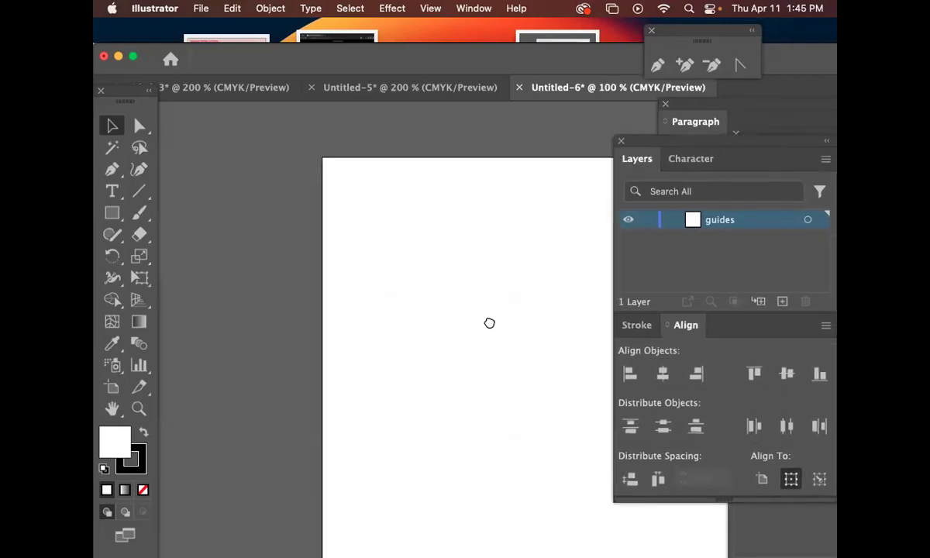
pyautogui.moveTo(489, 323); pyautogui.dragTo(364, 270)
pyautogui.press('super+minus')
pyautogui.press('super+minus')
pyautogui.moveTo(593, 392); pyautogui.dragTo(291, 202)
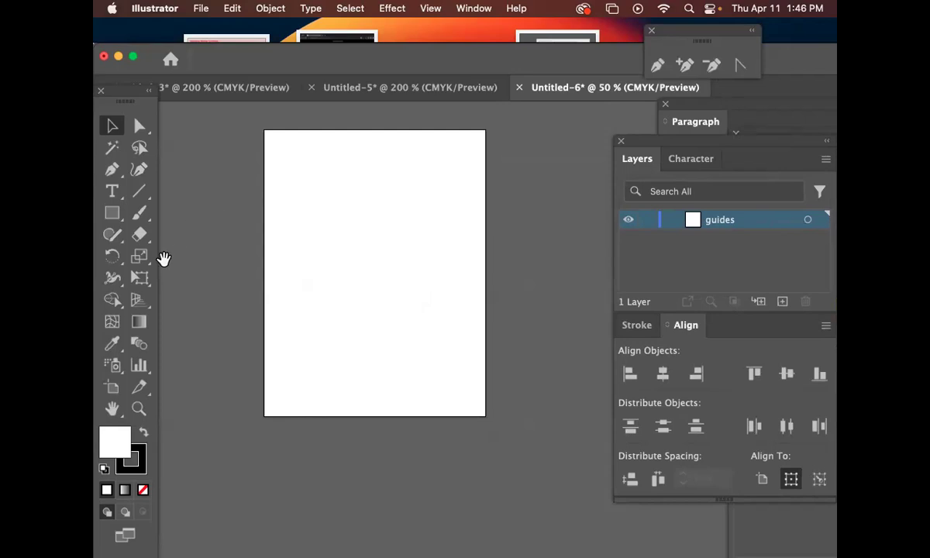
# Create a rectangle 2 in wide by 3.5 in tall near the artboard's top-left corner.
pyautogui.click(119, 215)
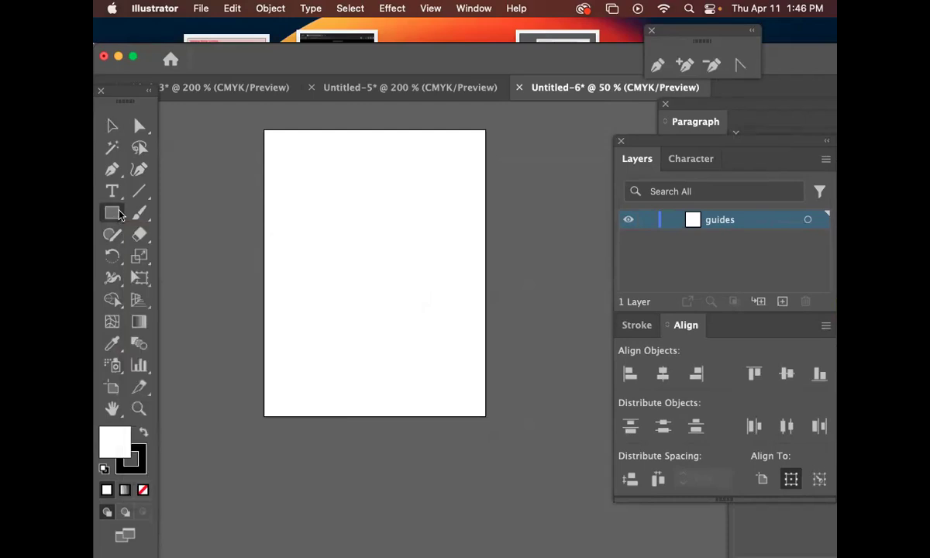
pyautogui.press('super+r')
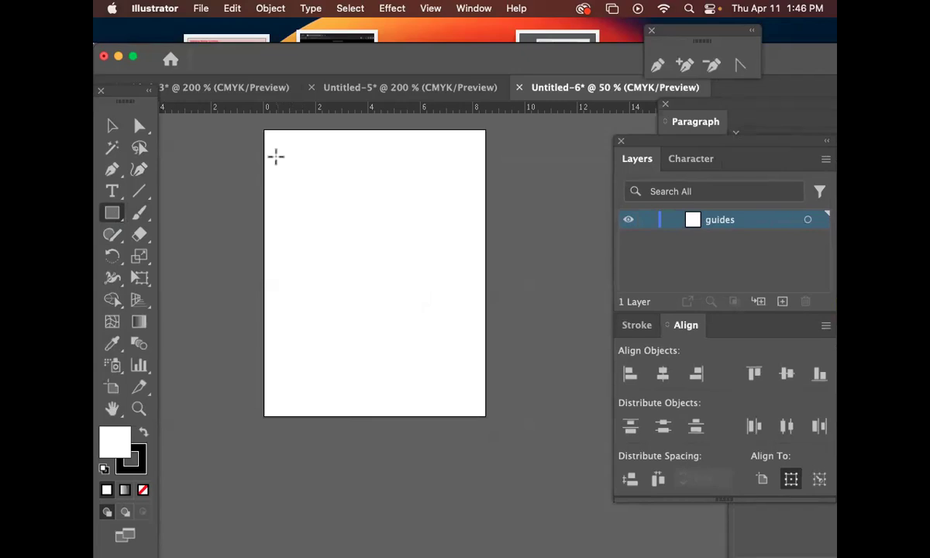
pyautogui.click(276, 156)
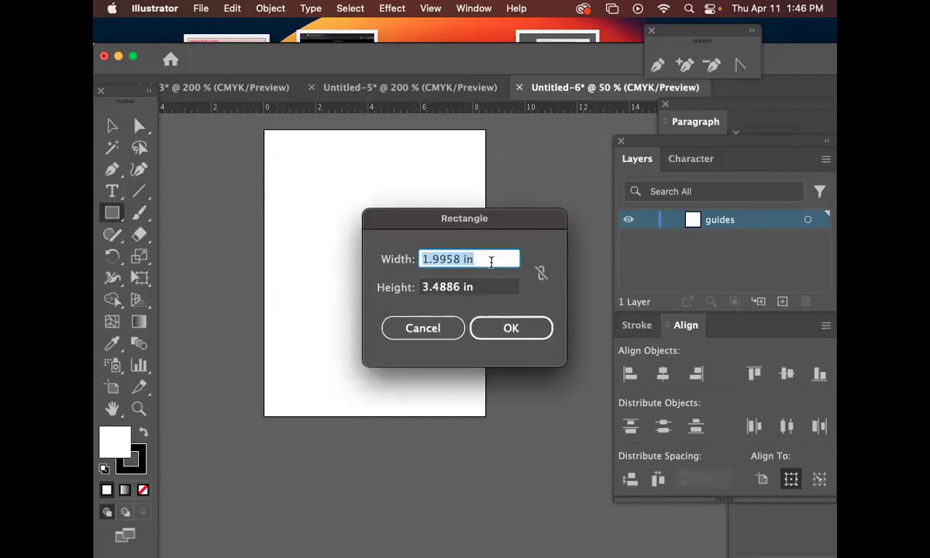
pyautogui.write('2')
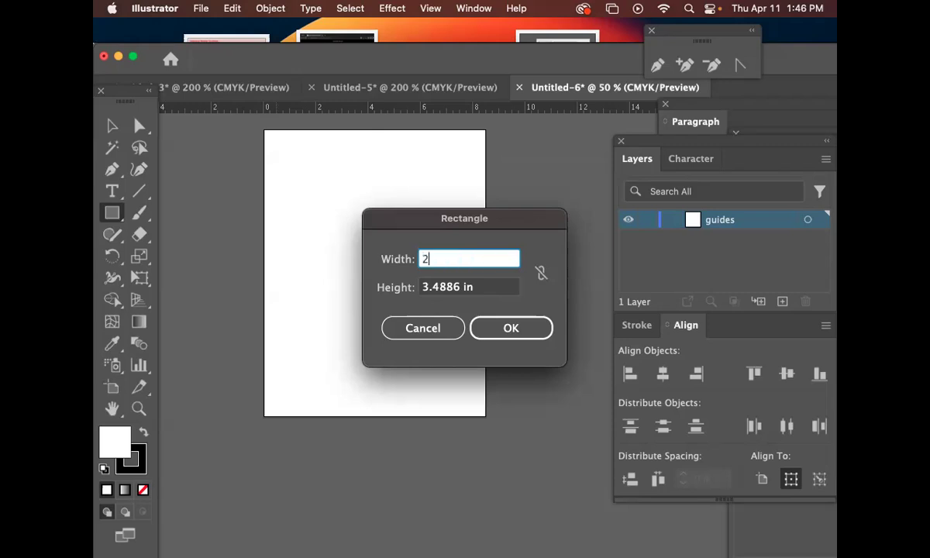
pyautogui.press('Tab')
pyautogui.write('3')
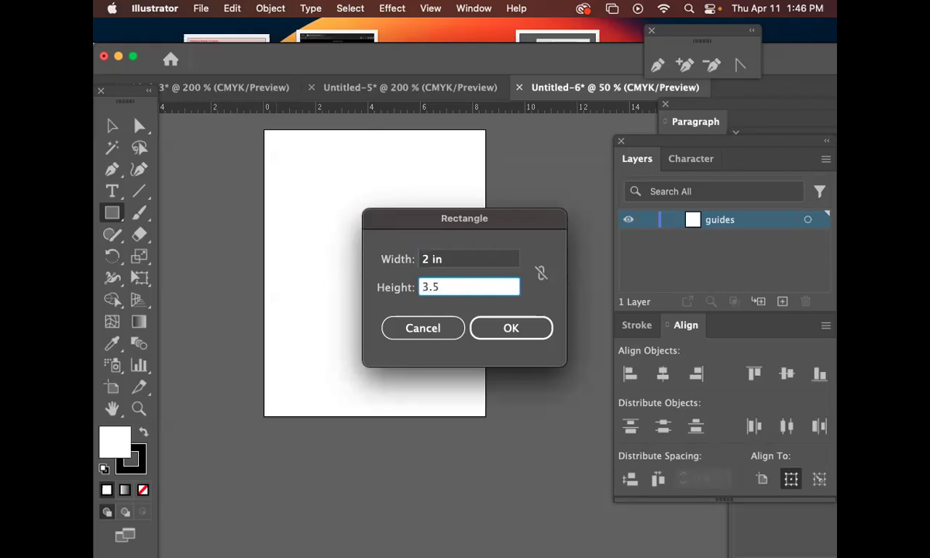
pyautogui.press('Return')
# Duplicate the rectangle into a row of three upright cards across the top, nudged evenly.
pyautogui.press('v')
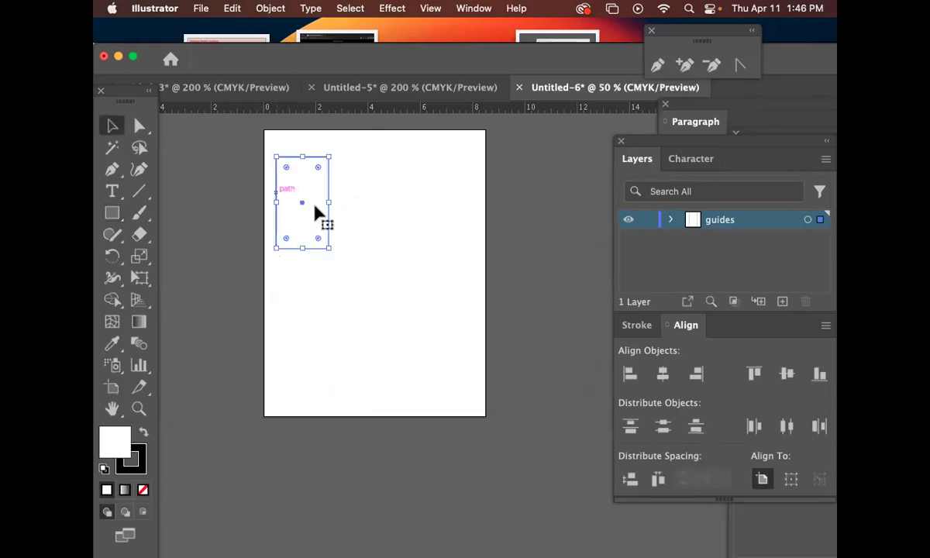
pyautogui.moveTo(299, 208); pyautogui.dragTo(387, 214)
pyautogui.hotkey('ctrl', 'd')
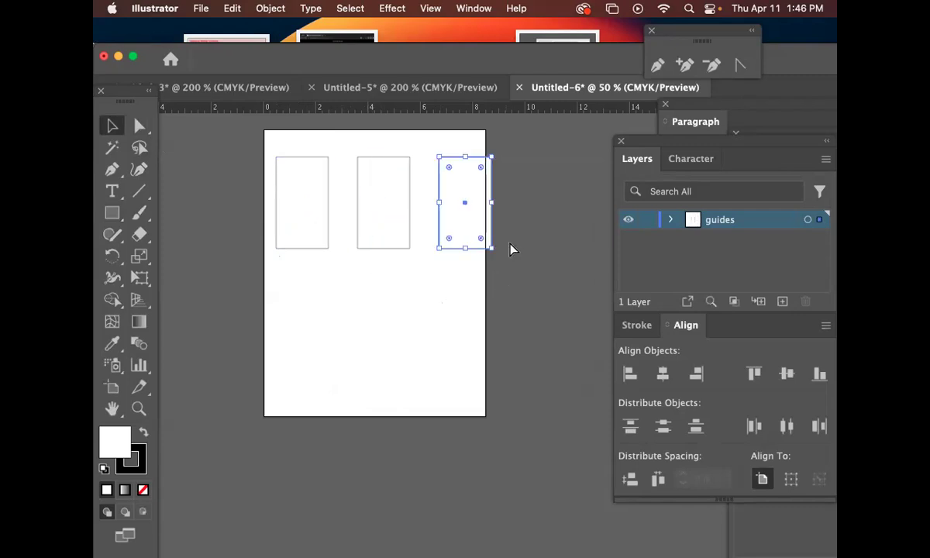
pyautogui.hotkey('shift', 'Left')
pyautogui.hotkey('shift', 'Left')
pyautogui.hotkey('shift', 'Left')
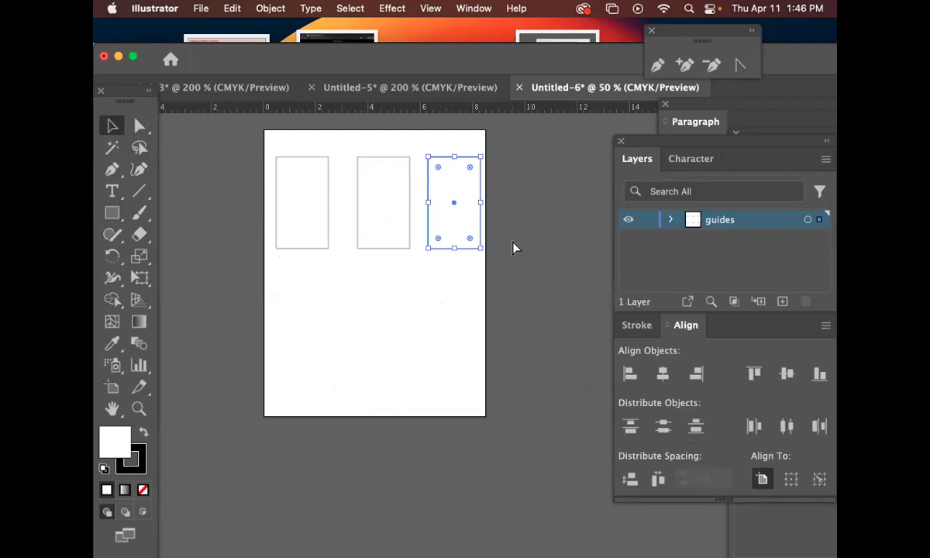
pyautogui.moveTo(385, 204); pyautogui.dragTo(380, 203)
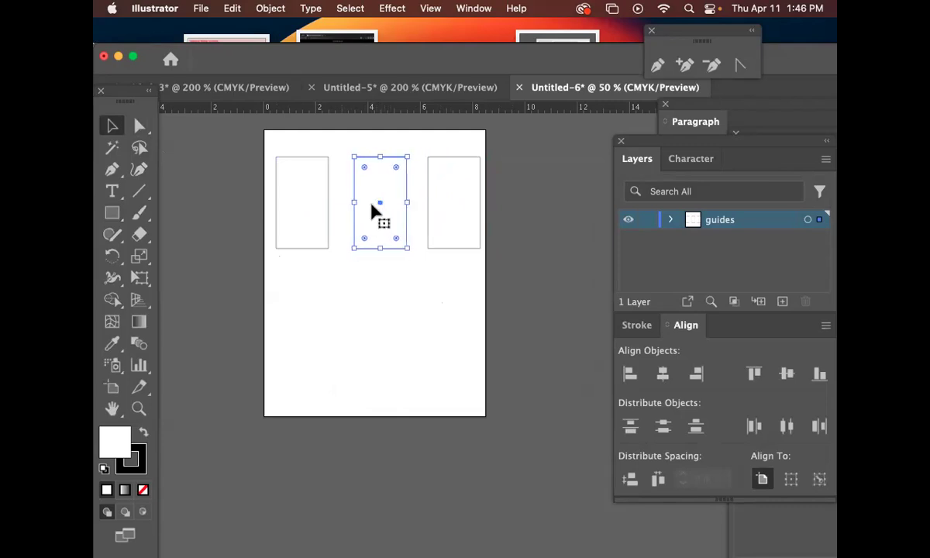
pyautogui.click(328, 206)
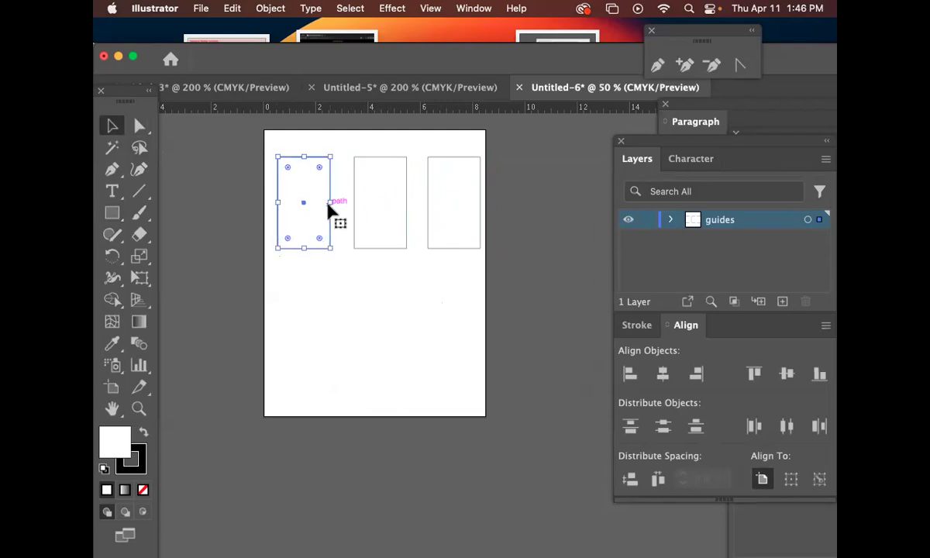
pyautogui.click(381, 214)
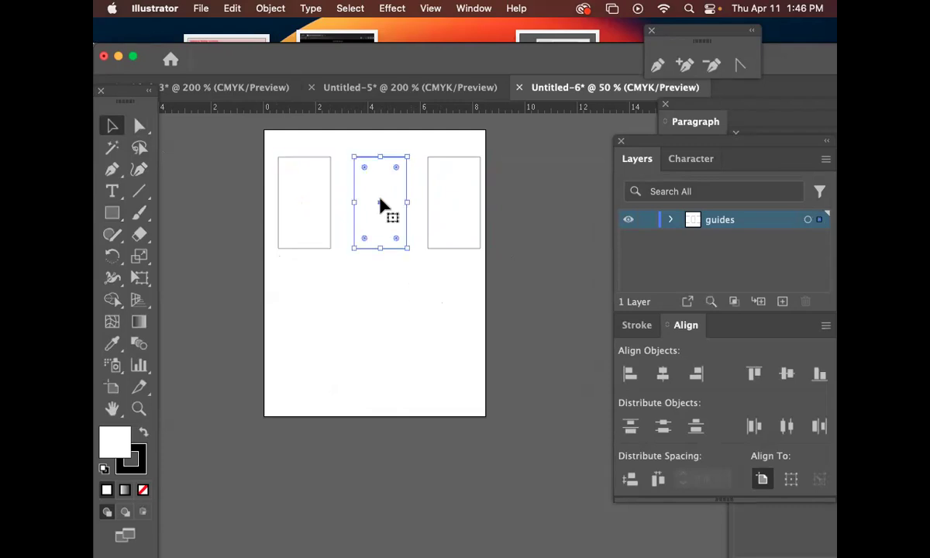
pyautogui.press('Left')
pyautogui.press('Left')
pyautogui.press('Left')
pyautogui.press('Left')
pyautogui.press('Left')
pyautogui.press('Left')
pyautogui.press('Left')
pyautogui.press('Left')
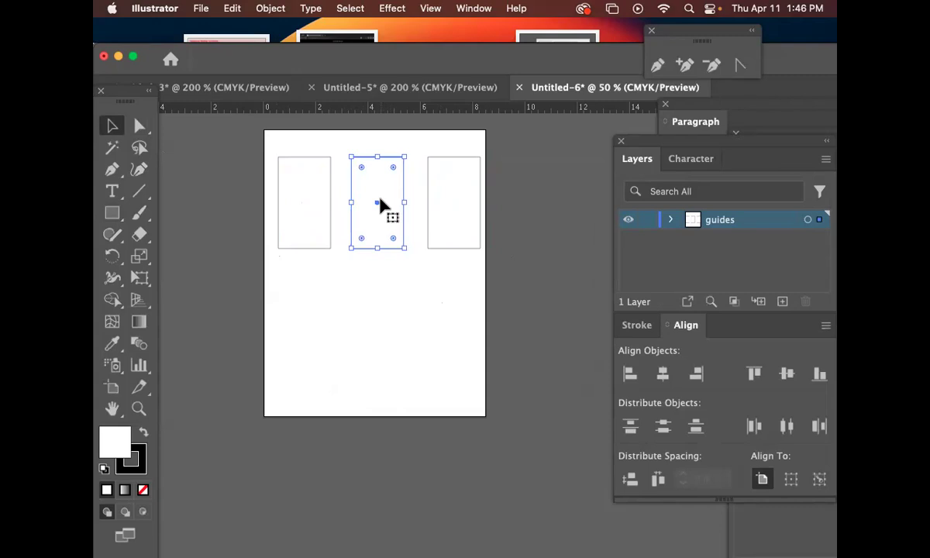
pyautogui.click(430, 287)
# Copy the left rectangle down, rotate it 90° to horizontal, and duplicate it toward the middle.
pyautogui.moveTo(327, 253); pyautogui.dragTo(328, 377)
pyautogui.press('r')
pyautogui.moveTo(389, 306); pyautogui.dragTo(269, 249)
pyautogui.press('v')
pyautogui.moveTo(304, 332); pyautogui.dragTo(434, 380)
# Nudge the middle horizontal rectangle slightly down and select all six rectangles.
pyautogui.click(525, 397)
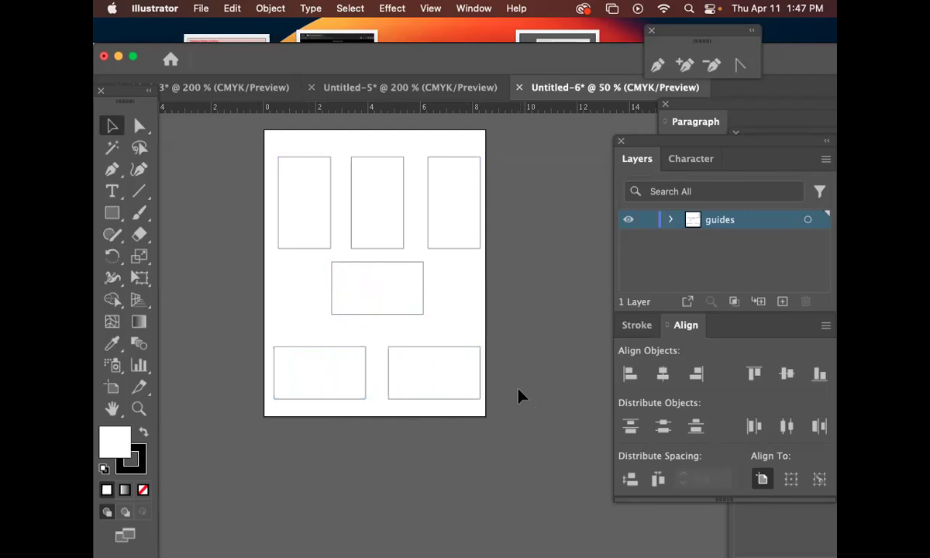
pyautogui.press('super+=')
pyautogui.press('super+minus')
pyautogui.moveTo(523, 390); pyautogui.dragTo(508, 401)
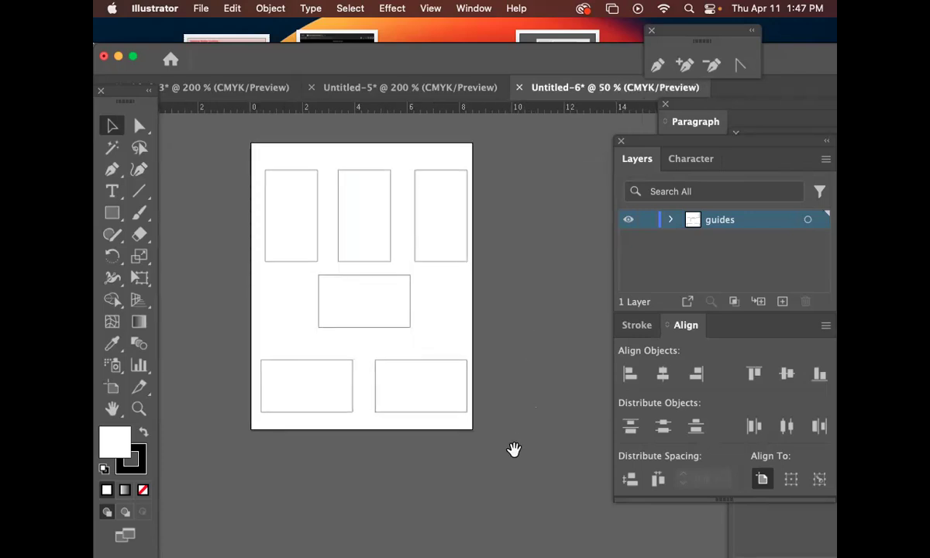
pyautogui.click(364, 303)
pyautogui.moveTo(364, 303); pyautogui.dragTo(364, 314)
pyautogui.click(380, 353)
pyautogui.press('super+a')
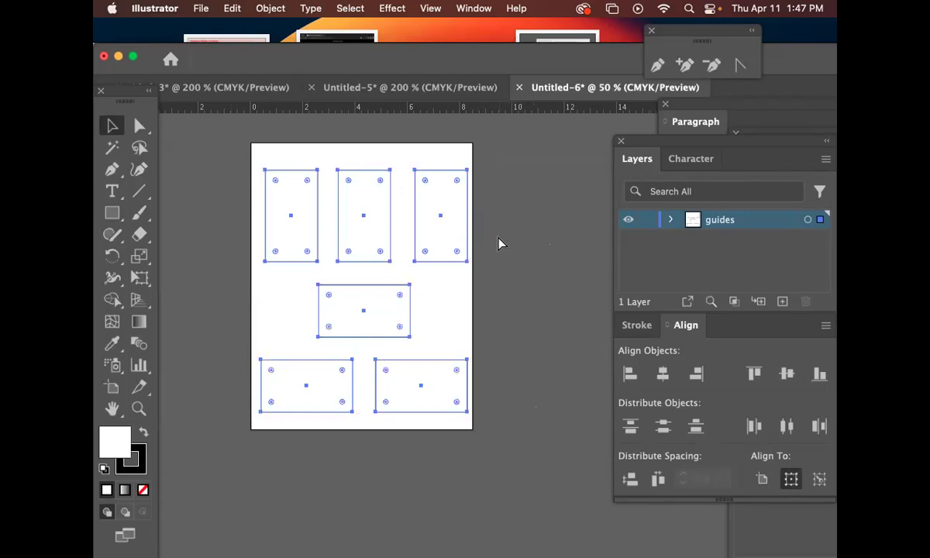
# Convert the six rectangles to guides and zoom in to inspect the top-left card outline.
pyautogui.press('super+5')
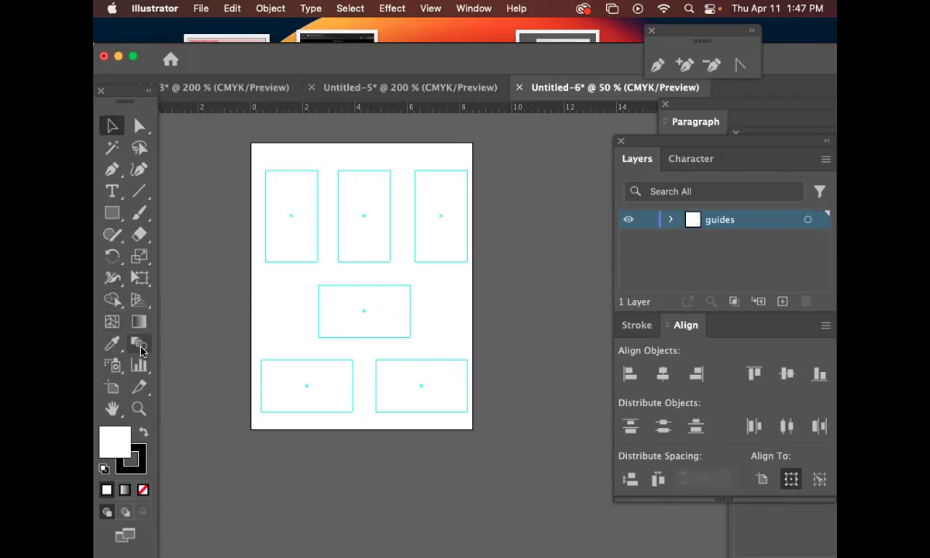
pyautogui.click(139, 408)
pyautogui.click(323, 248)
pyautogui.moveTo(323, 248); pyautogui.dragTo(344, 271)
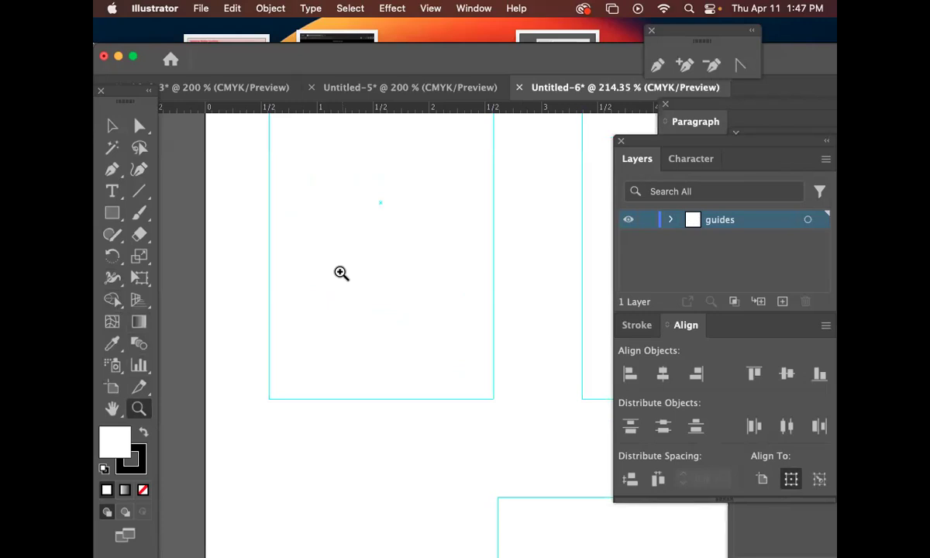
pyautogui.moveTo(272, 245); pyautogui.dragTo(291, 251)
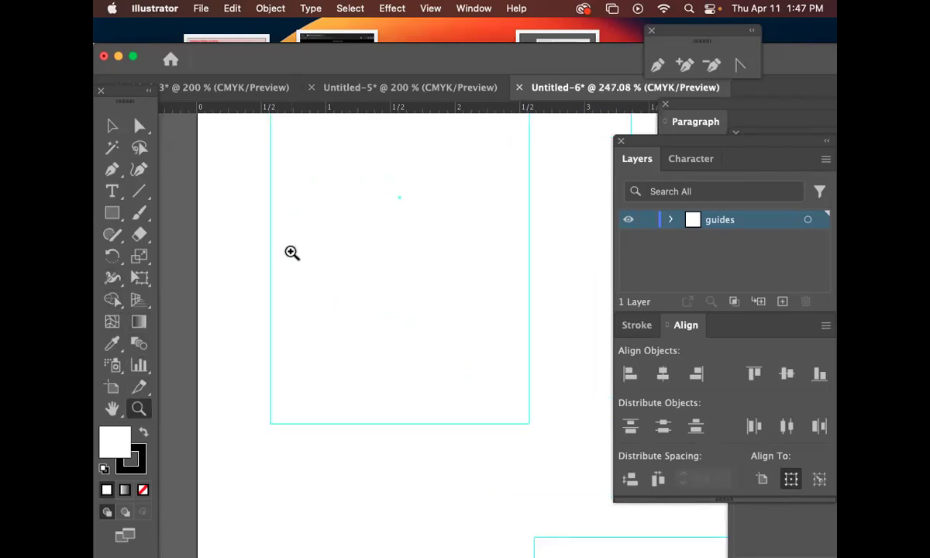
pyautogui.press('super+minus')
pyautogui.press('super+minus')
pyautogui.press('super+minus')
pyautogui.press('super+minus')
pyautogui.moveTo(482, 339); pyautogui.dragTo(213, 224)
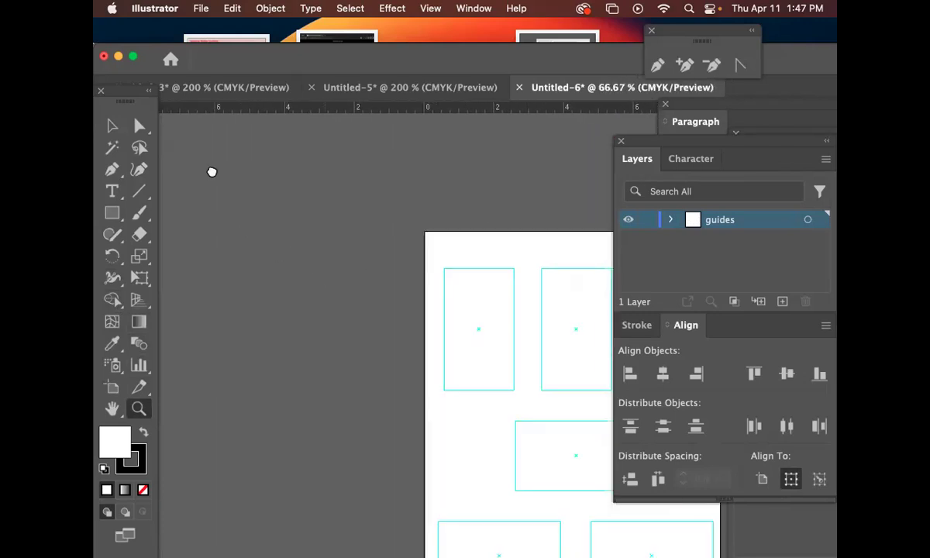
# Float Untitled-6 into its own expanded window and select all guide rectangles.
pyautogui.moveTo(524, 88); pyautogui.dragTo(554, 116)
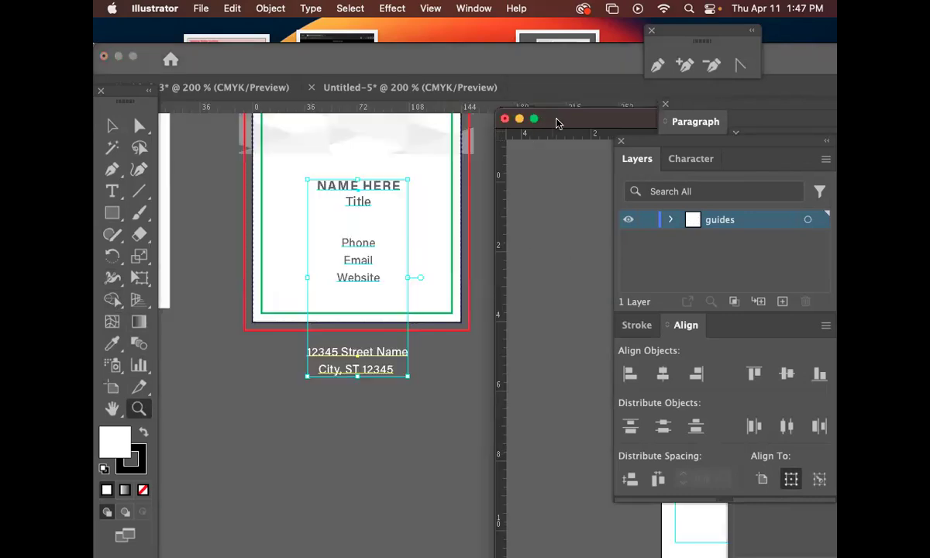
pyautogui.doubleClick(536, 114)
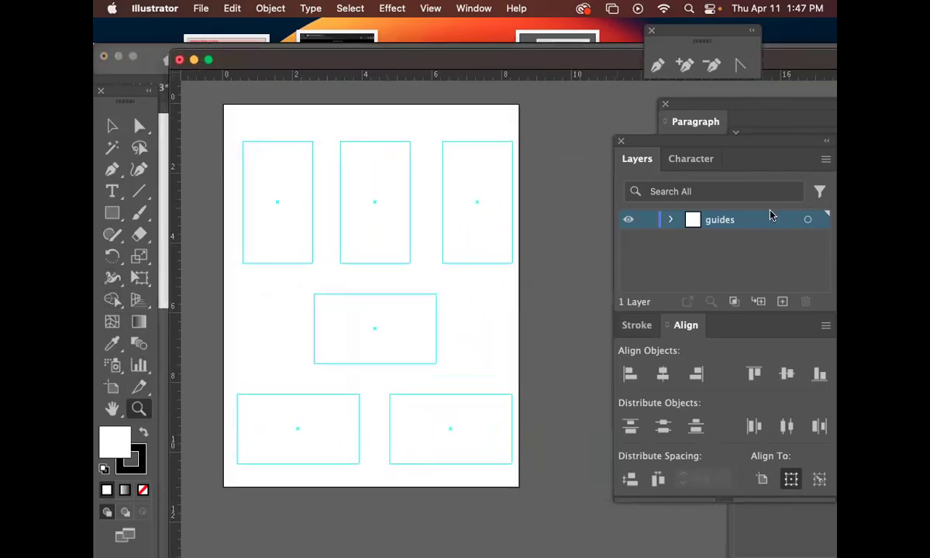
pyautogui.press('super+a')
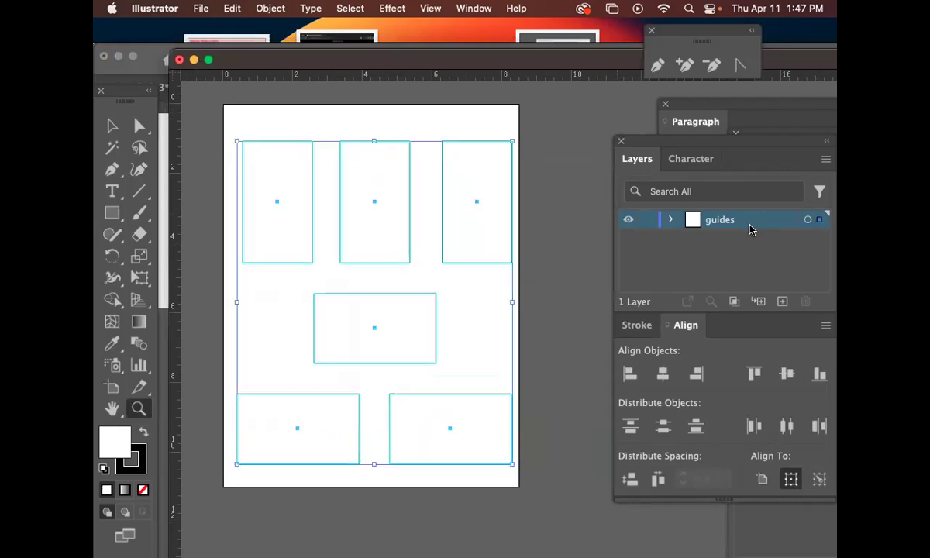
# Give the rectangles a teal #047E9B stroke and no fill.
pyautogui.doubleClick(142, 454)
pyautogui.click(460, 197)
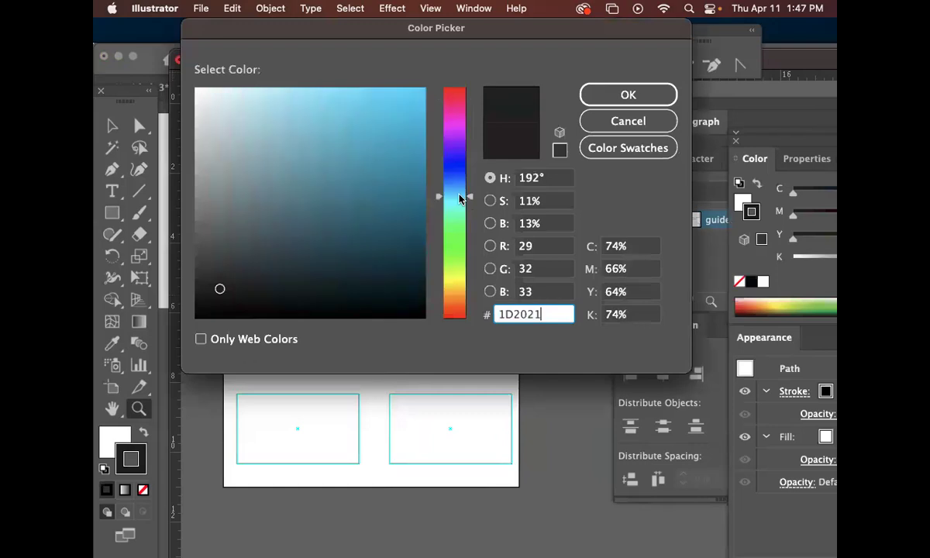
pyautogui.click(400, 124)
pyautogui.click(418, 177)
pyautogui.click(628, 93)
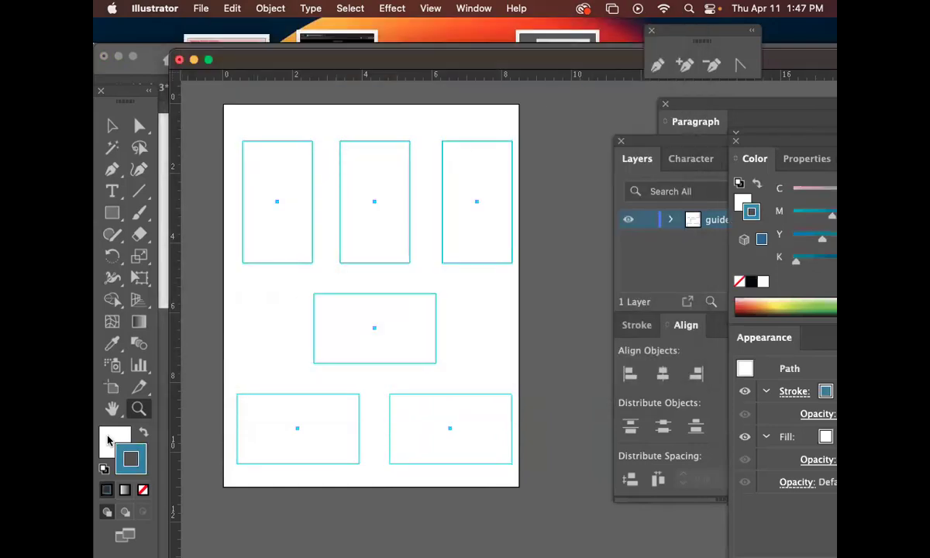
pyautogui.click(113, 438)
pyautogui.click(143, 487)
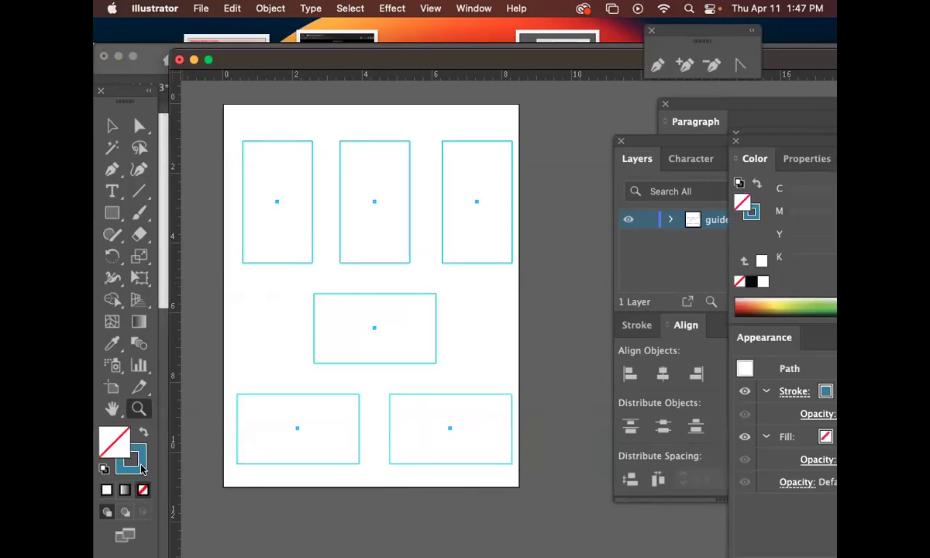
pyautogui.click(131, 462)
# Deselect the rectangles and lock the guides layer.
pyautogui.click(112, 126)
pyautogui.press('super+a')
pyautogui.click(595, 224)
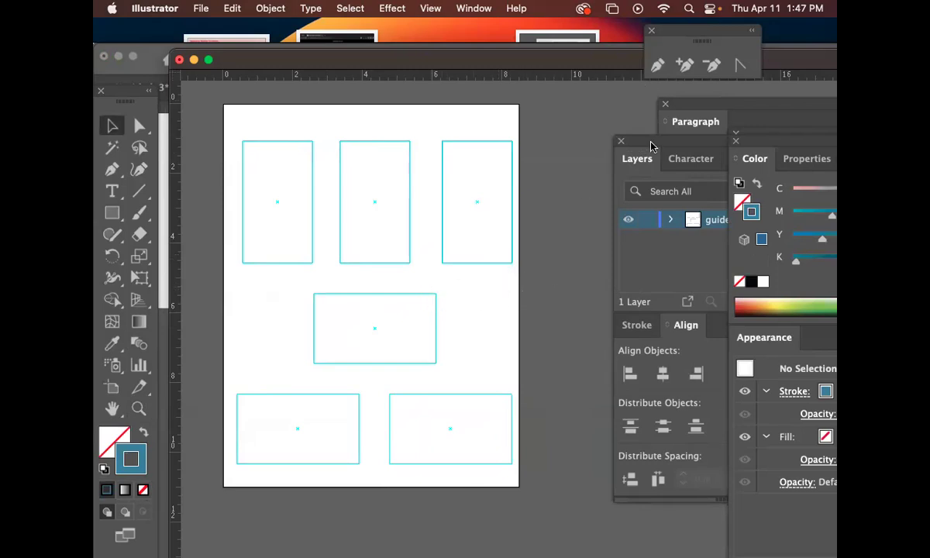
pyautogui.moveTo(651, 146); pyautogui.dragTo(574, 97)
pyautogui.click(571, 164)
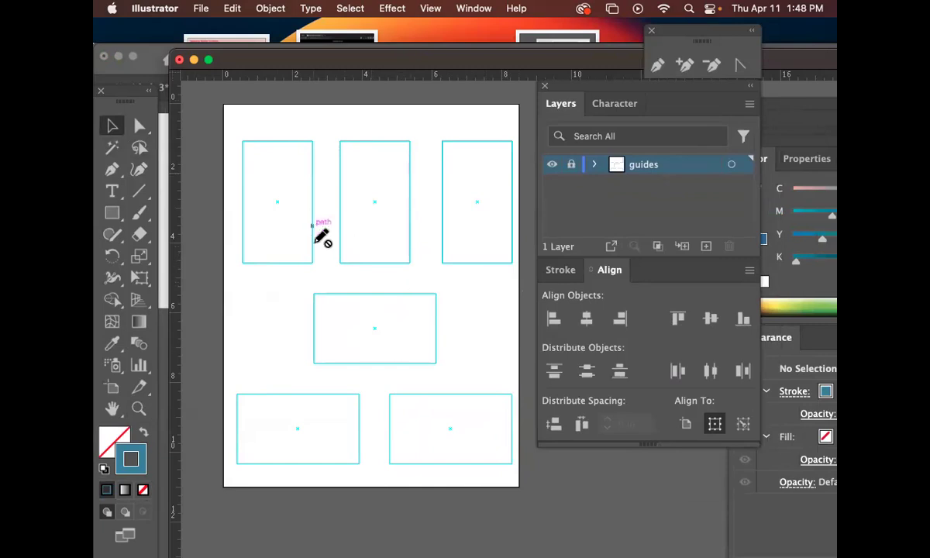
# Zoom in on the top-left guide rectangles and create a new layer from the Layers panel menu.
pyautogui.press('super+equal')
pyautogui.moveTo(325, 240); pyautogui.dragTo(411, 355)
pyautogui.moveTo(227, 229); pyautogui.dragTo(390, 251)
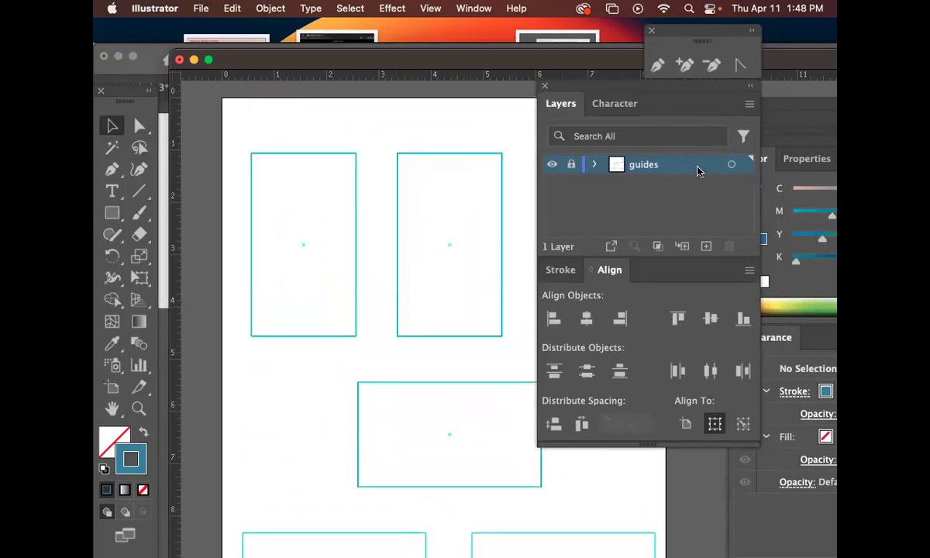
pyautogui.click(749, 103)
pyautogui.click(733, 107)
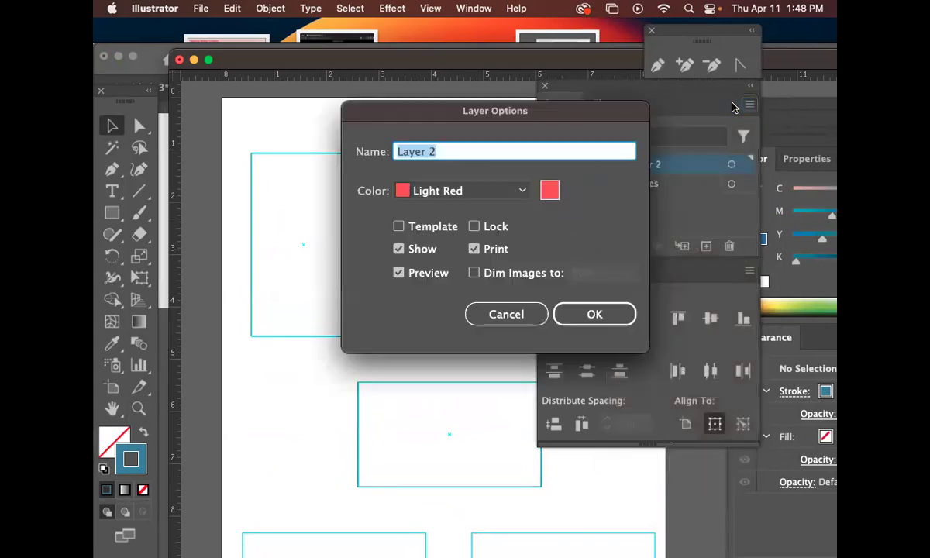
# Name the new layer 'typographic logo', finishing the name in the Layers panel.
pyautogui.write('typographic')
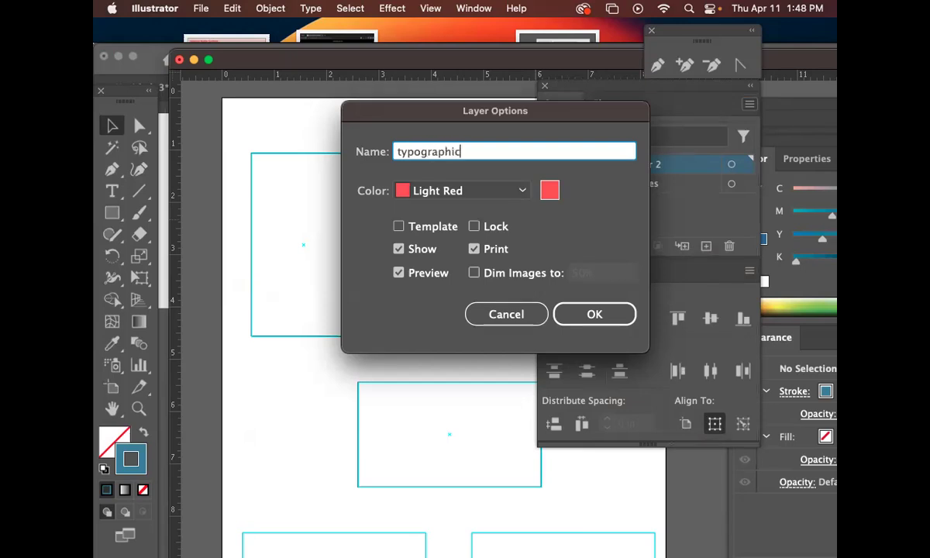
pyautogui.press('Return')
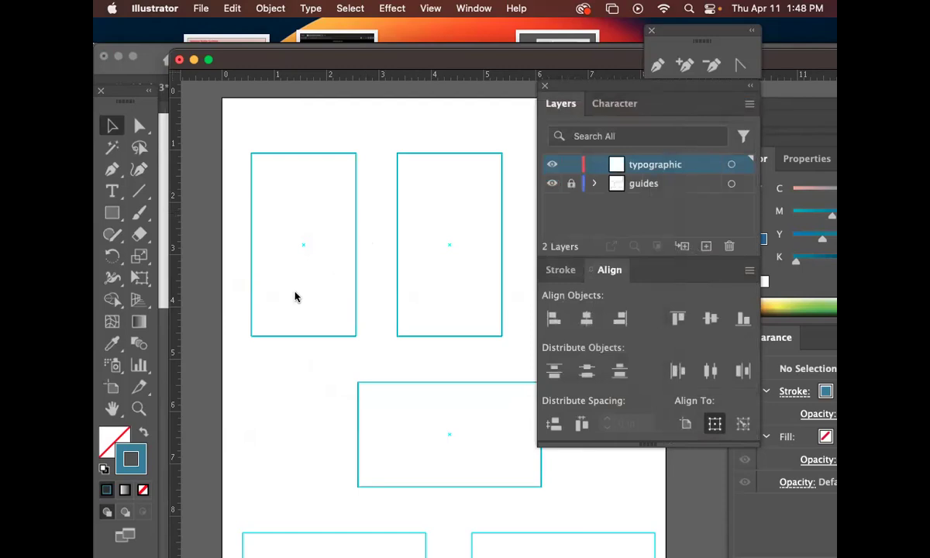
pyautogui.click(111, 213)
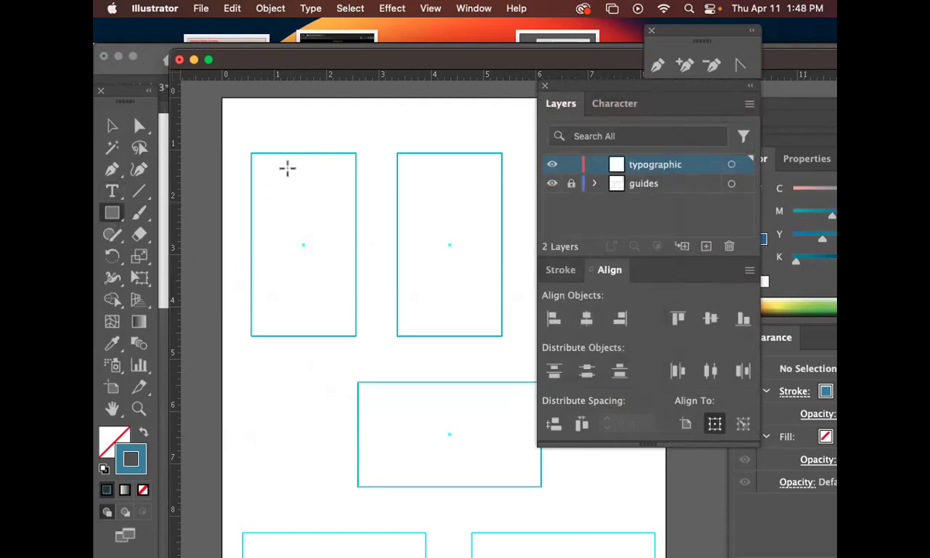
pyautogui.doubleClick(672, 166)
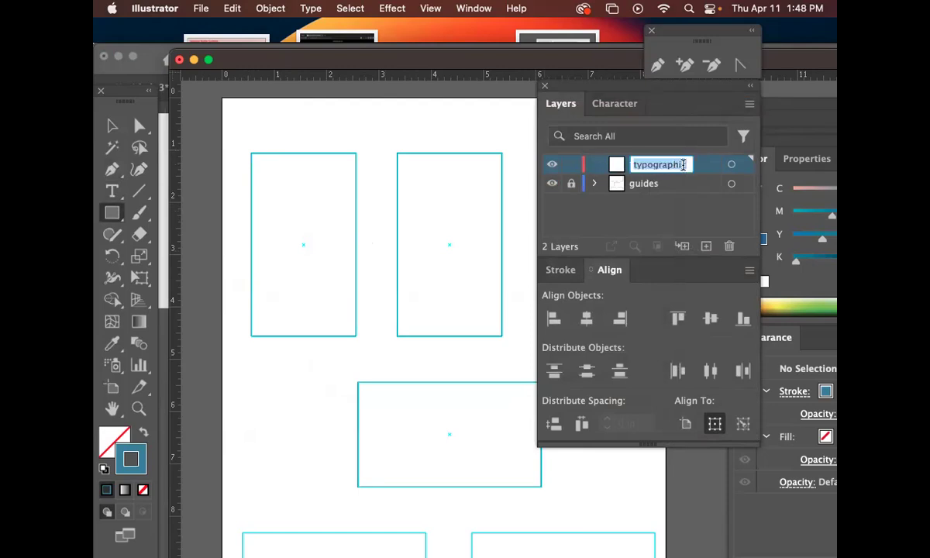
pyautogui.write('logo')
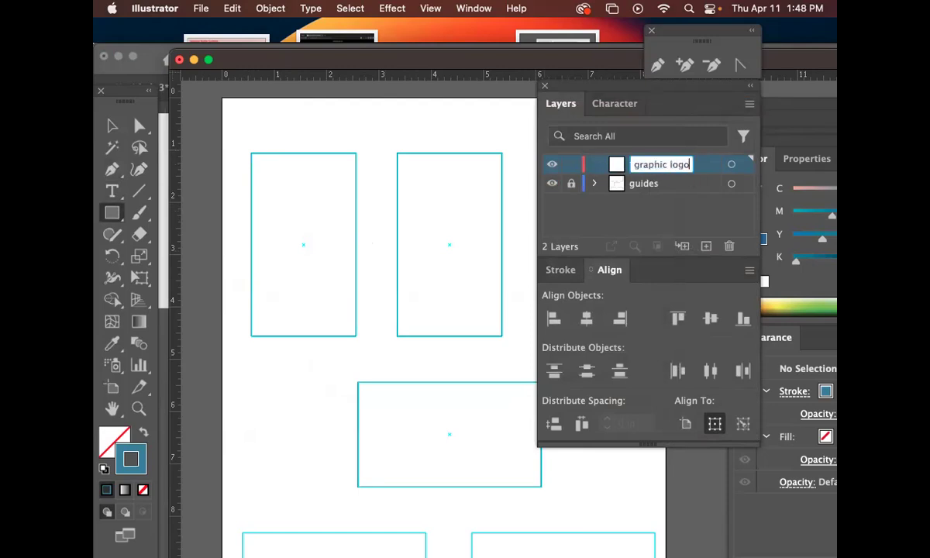
pyautogui.press('Return')
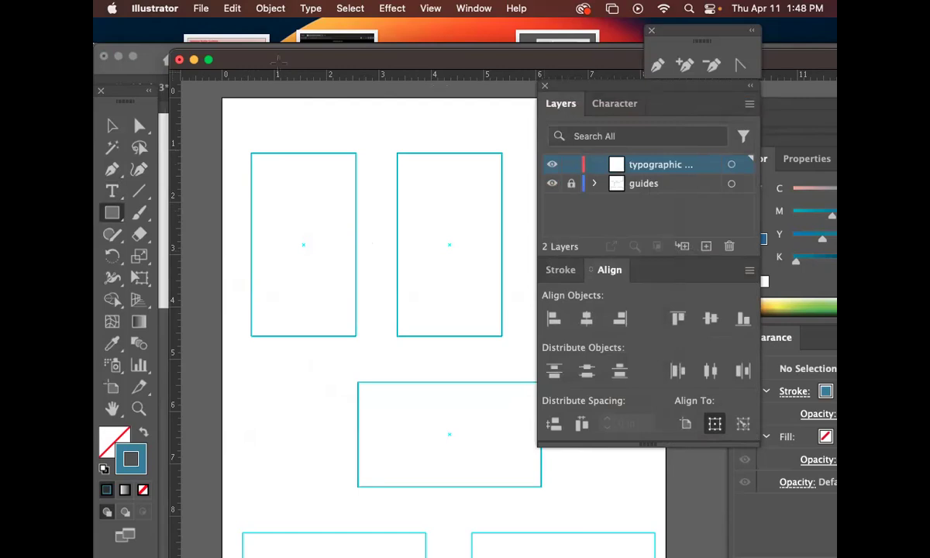
pyautogui.click(203, 9)
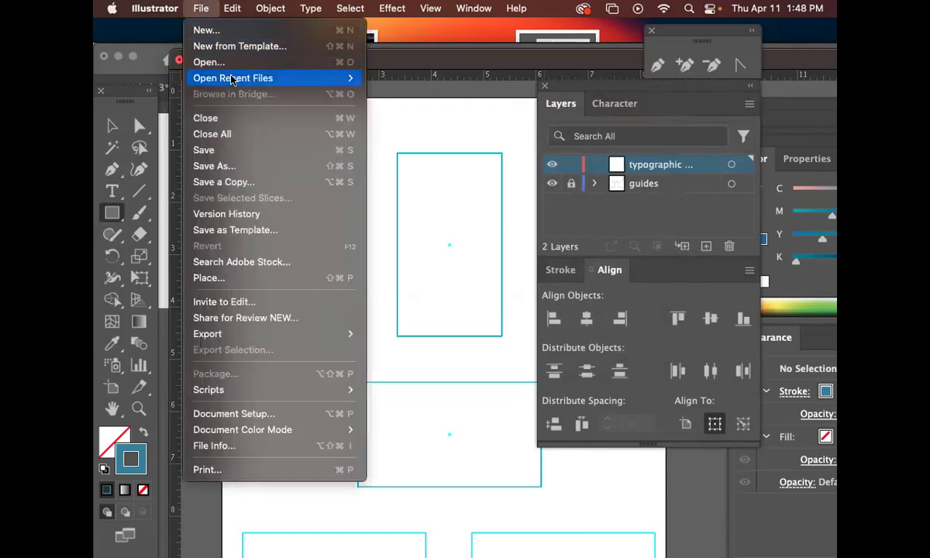
# Open Card_DB_out.ai from disk in a new window docked with the others.
pyautogui.moveTo(230, 81)
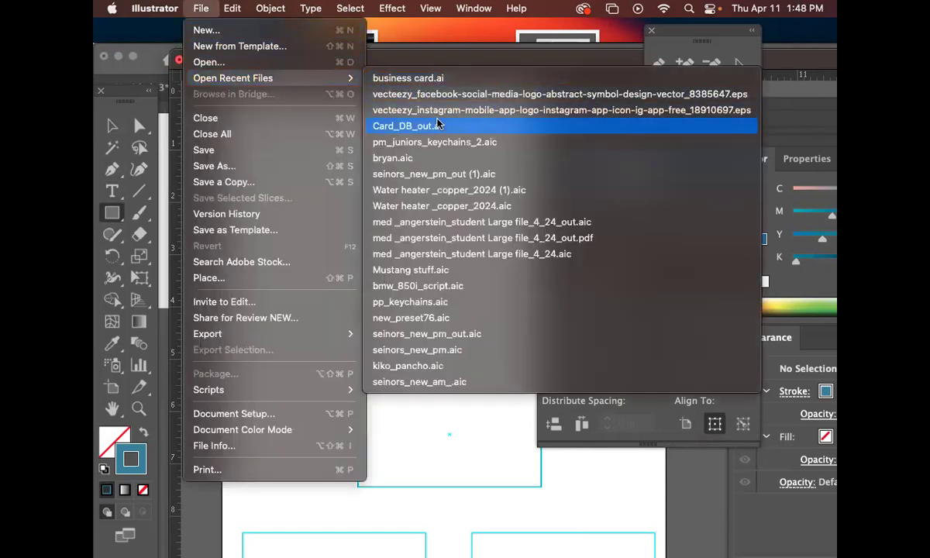
pyautogui.click(272, 64)
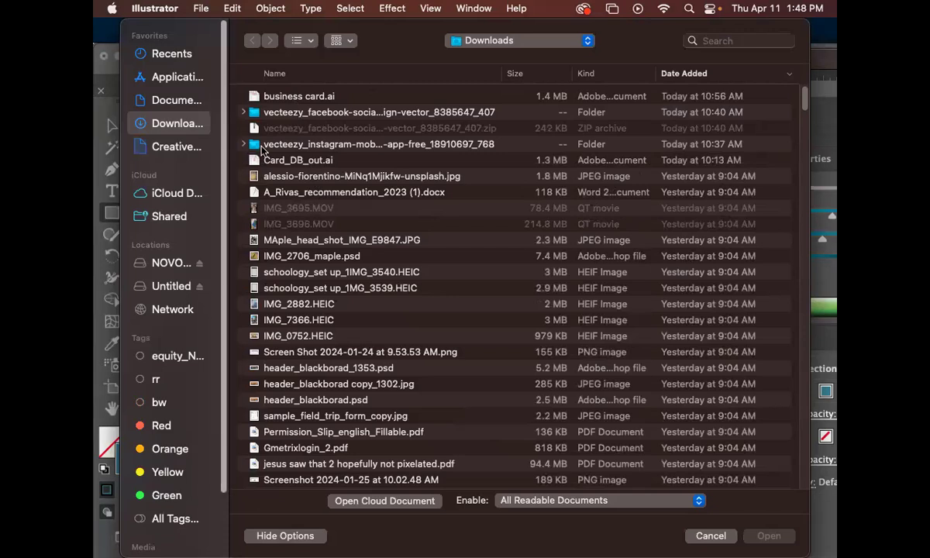
pyautogui.click(318, 162)
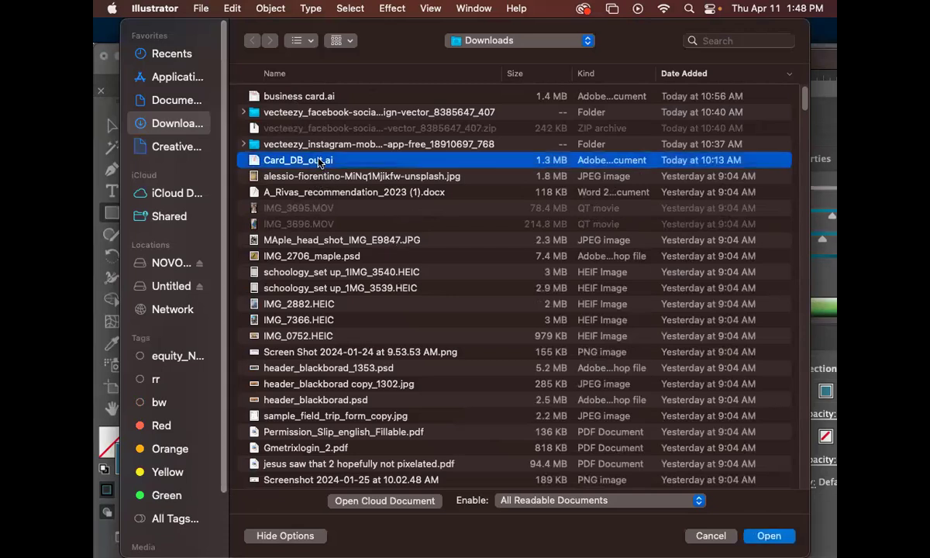
pyautogui.click(767, 536)
pyautogui.click(632, 322)
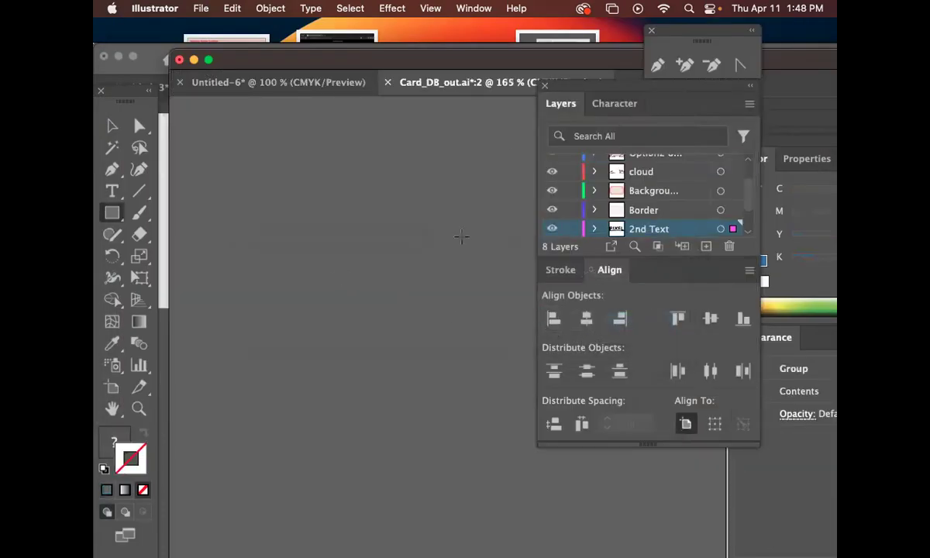
pyautogui.moveTo(475, 85); pyautogui.dragTo(279, 171)
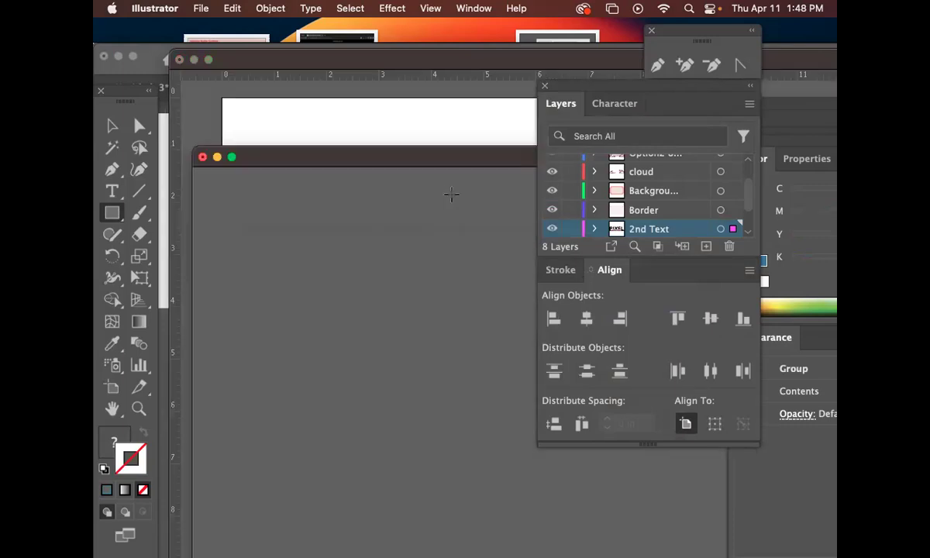
pyautogui.moveTo(434, 165); pyautogui.dragTo(229, 95)
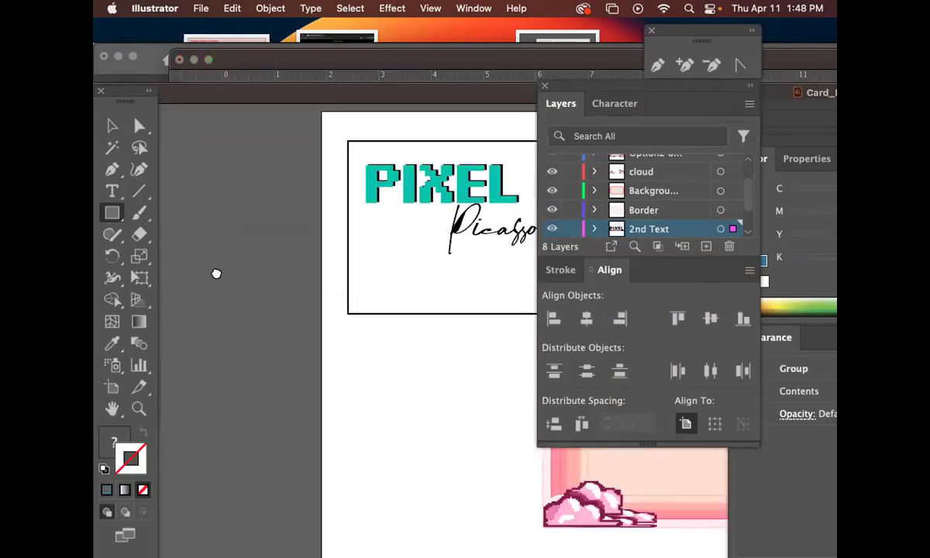
# Marquee-select the black and pink PIXEL PICASSO logo and copy it.
pyautogui.hscroll(10, 275, 210)
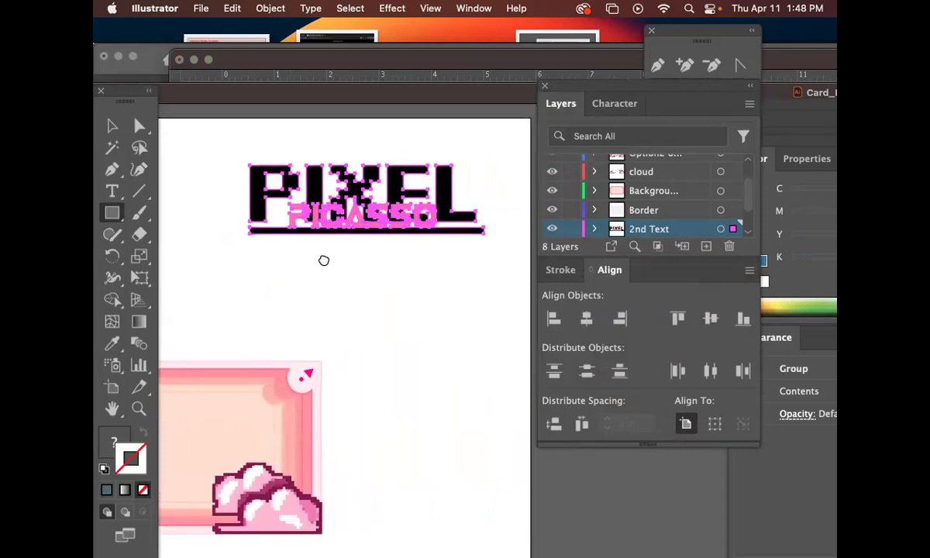
pyautogui.click(112, 125)
pyautogui.click(419, 321)
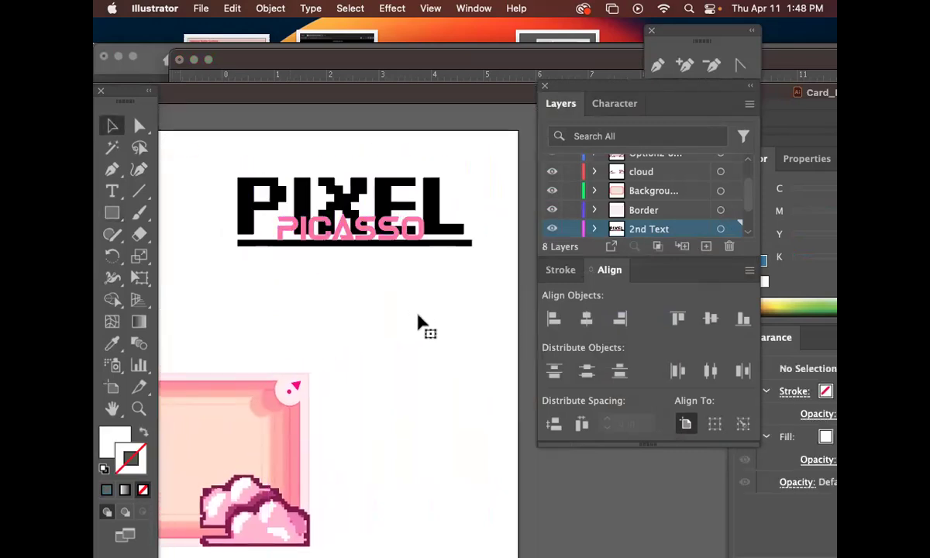
pyautogui.moveTo(486, 261); pyautogui.dragTo(190, 157)
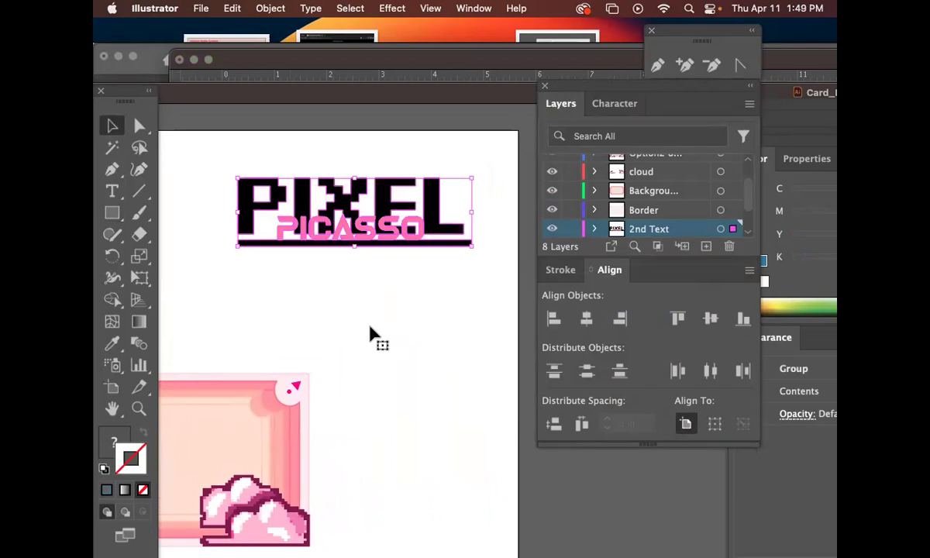
pyautogui.press('super')
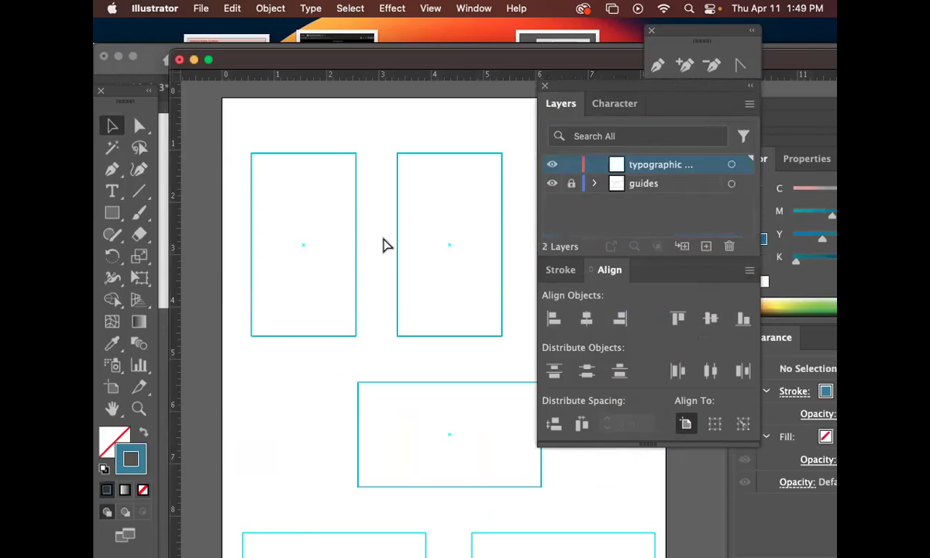
# Paste the PIXEL PICASSO logo and move it onto the first card frame.
pyautogui.press('super+v')
pyautogui.press('super+z')
pyautogui.press('super+z')
pyautogui.moveTo(515, 140); pyautogui.dragTo(263, 220)
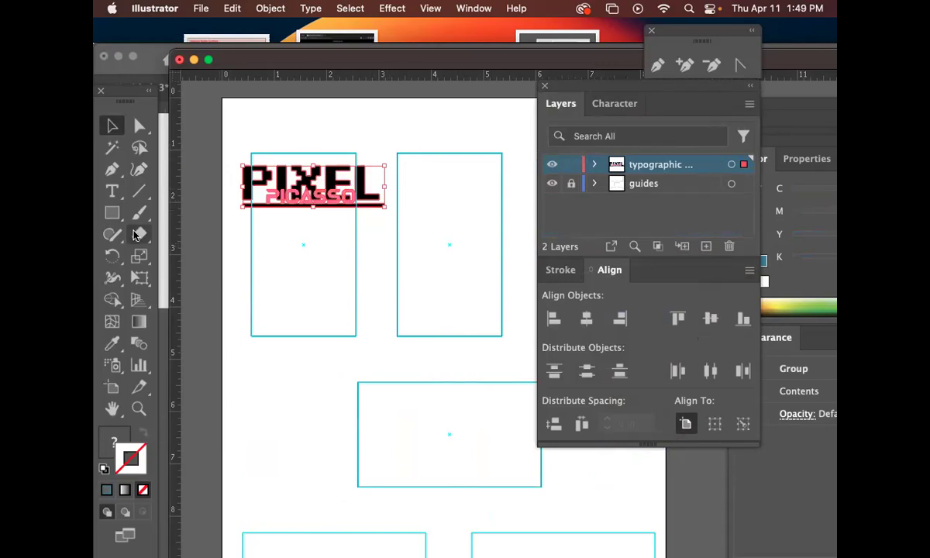
# Draw a rectangle filling the second card frame and give it the default gradient.
pyautogui.click(112, 213)
pyautogui.press('super+shift+a')
pyautogui.moveTo(397, 152); pyautogui.dragTo(503, 336)
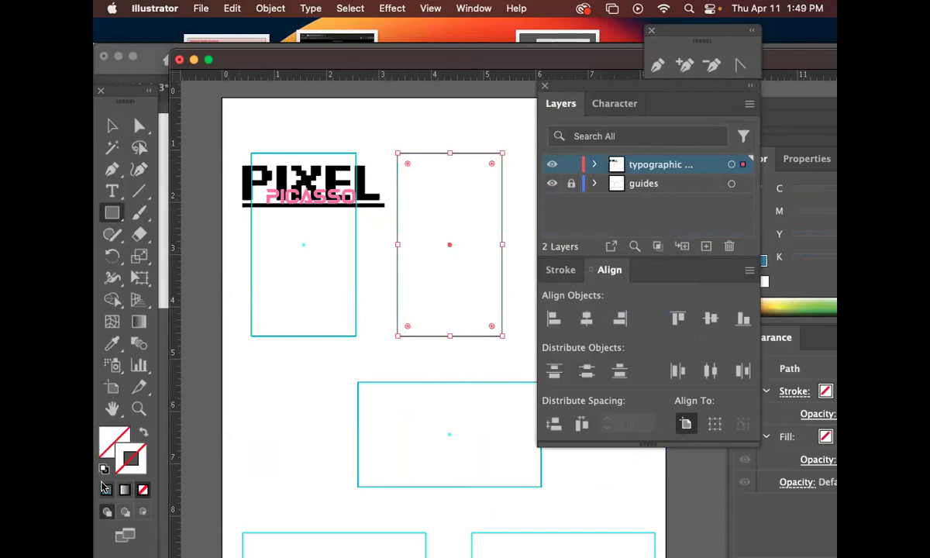
pyautogui.click(124, 490)
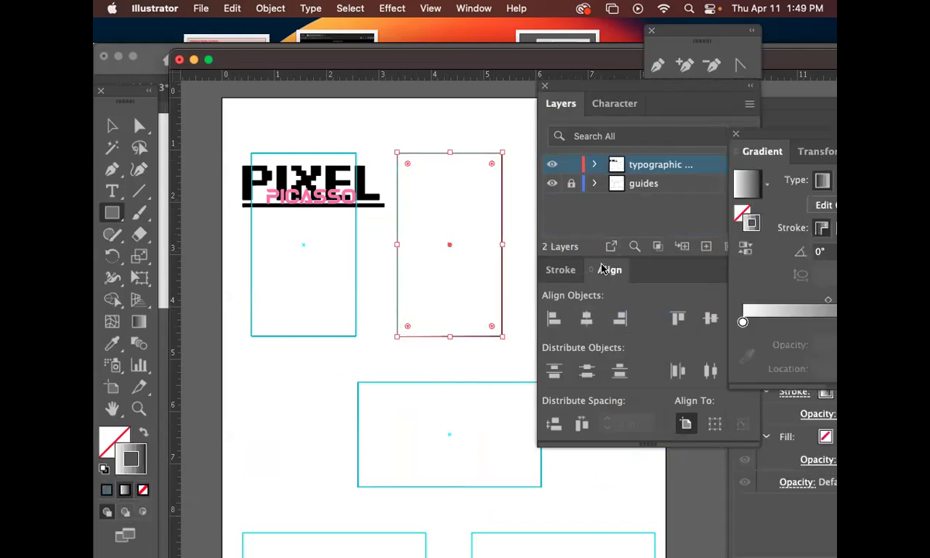
# Create a new background layer and order it beneath the typographic logo layer.
pyautogui.click(696, 136)
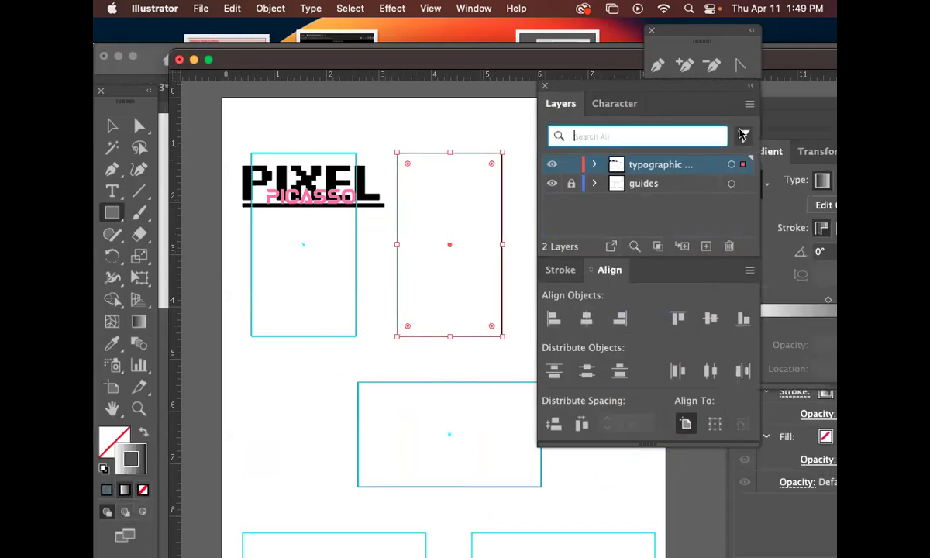
pyautogui.click(749, 103)
pyautogui.click(727, 106)
pyautogui.write('b')
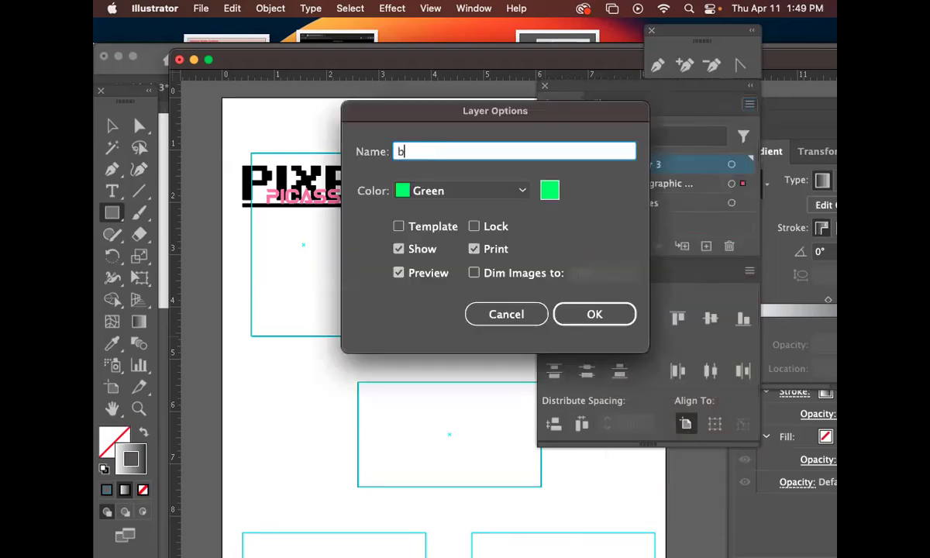
pyautogui.write('ackgour')
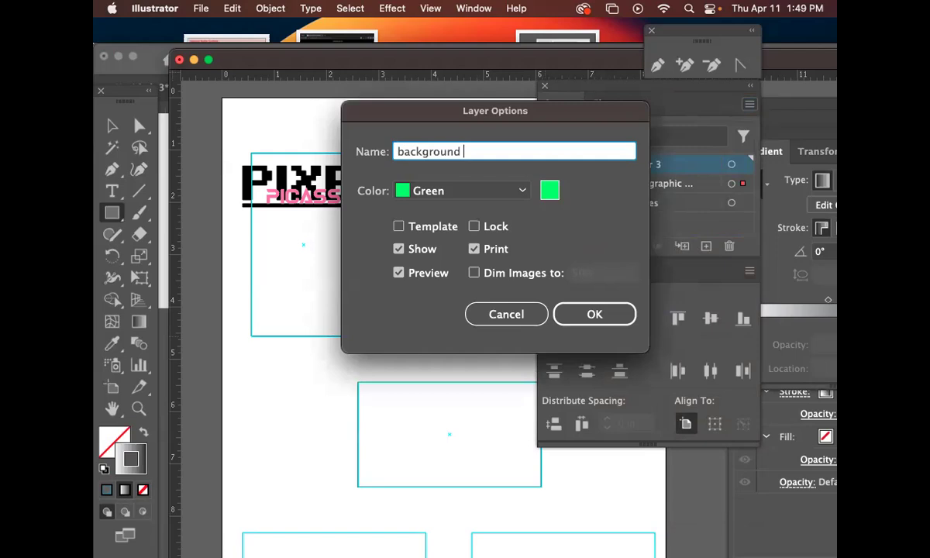
pyautogui.write('nd colo')
pyautogui.press('Return')
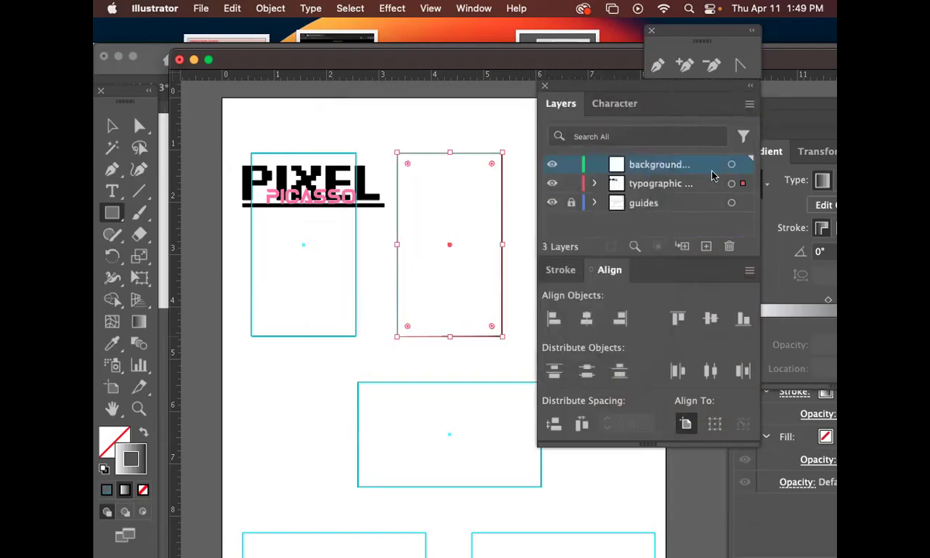
pyautogui.moveTo(705, 170); pyautogui.dragTo(696, 191)
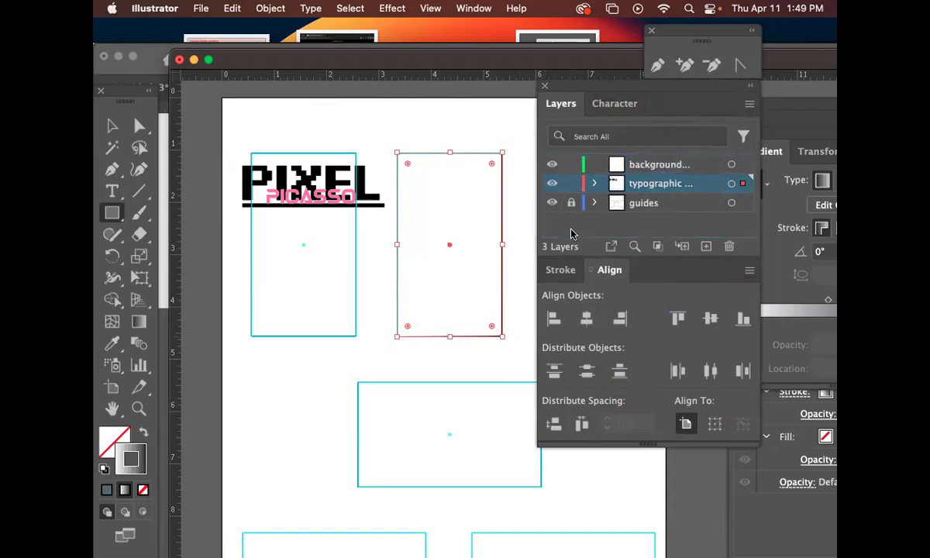
# Move the gradient rectangle onto the background layer and snap it to the second card outline.
pyautogui.hscroll(-1, 521, 223)
pyautogui.press('v')
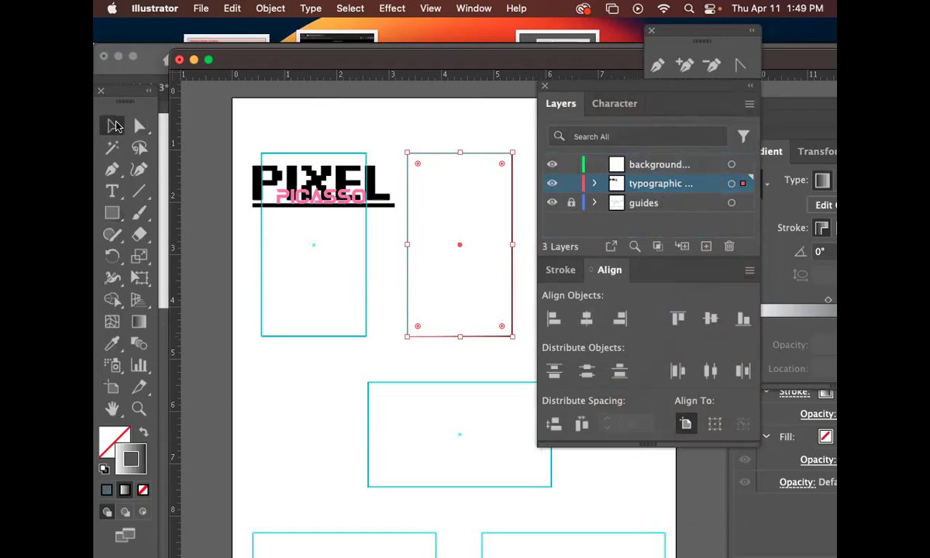
pyautogui.click(451, 195)
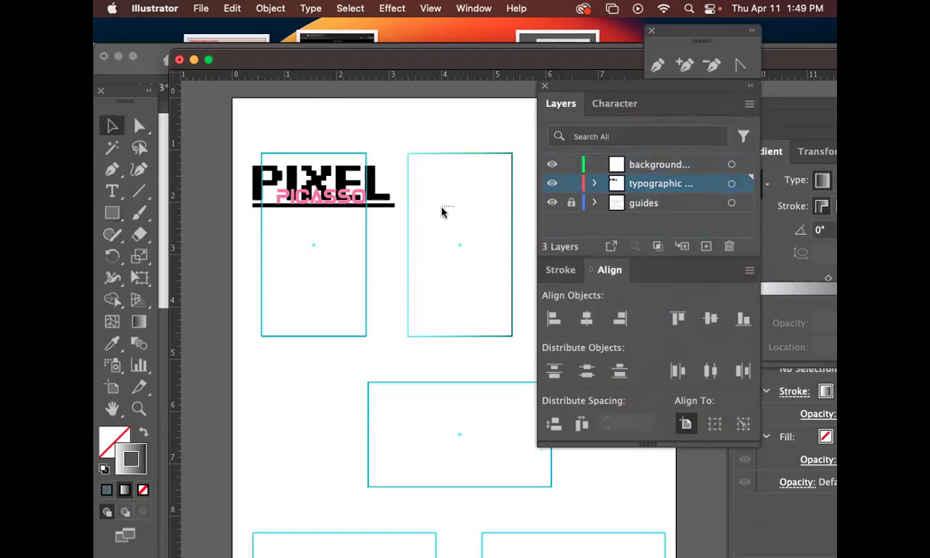
pyautogui.click(461, 244)
pyautogui.moveTo(513, 236); pyautogui.dragTo(504, 262)
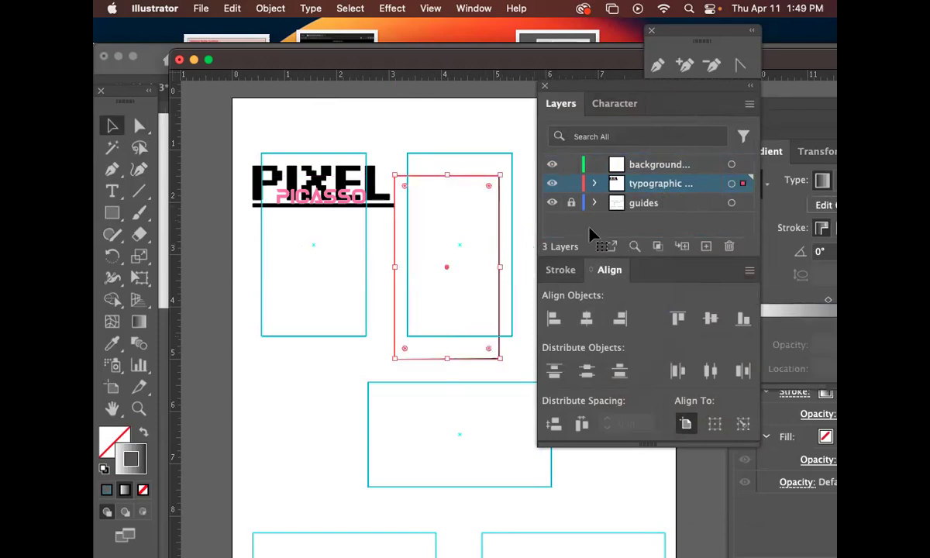
pyautogui.moveTo(743, 184); pyautogui.dragTo(689, 195)
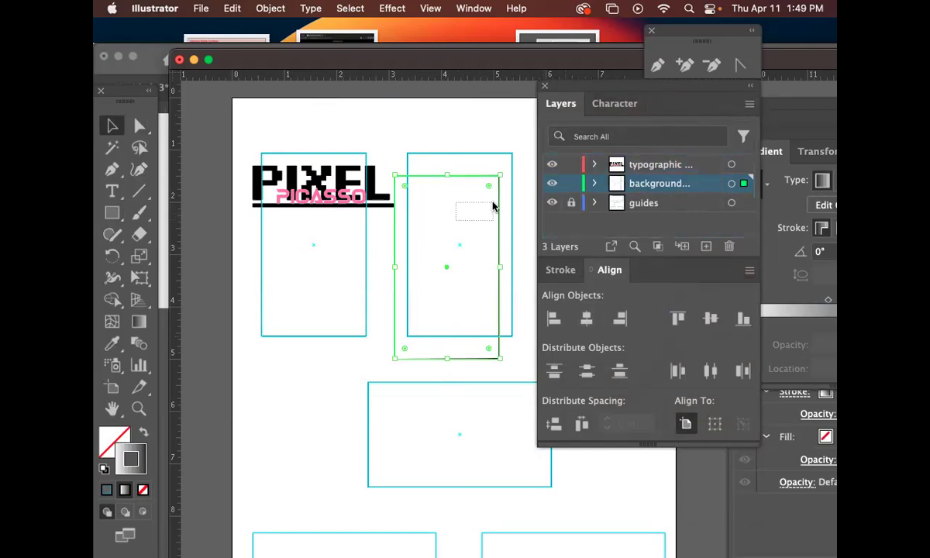
pyautogui.click(465, 180)
pyautogui.moveTo(469, 184); pyautogui.dragTo(475, 160)
# Swap the rectangle's gradient from the stroke to the fill.
pyautogui.click(142, 432)
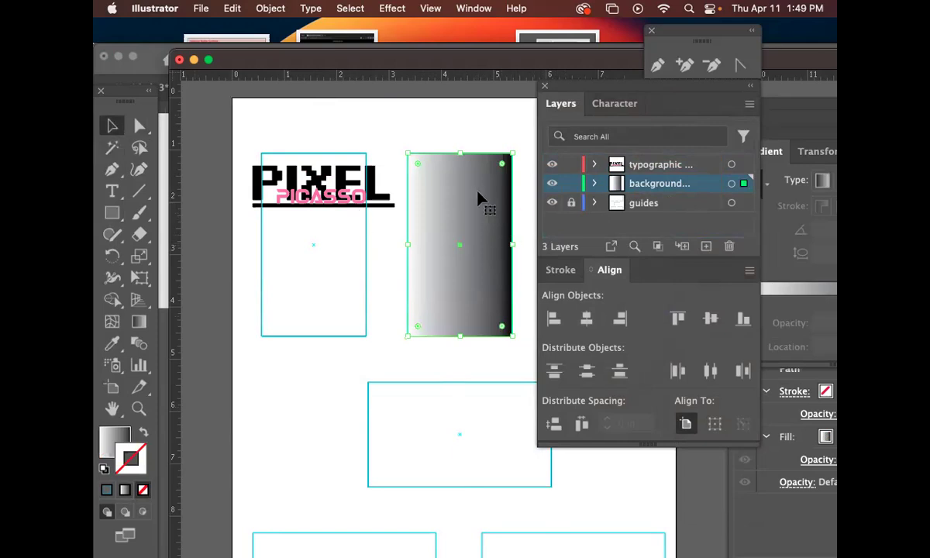
pyautogui.doubleClick(120, 441)
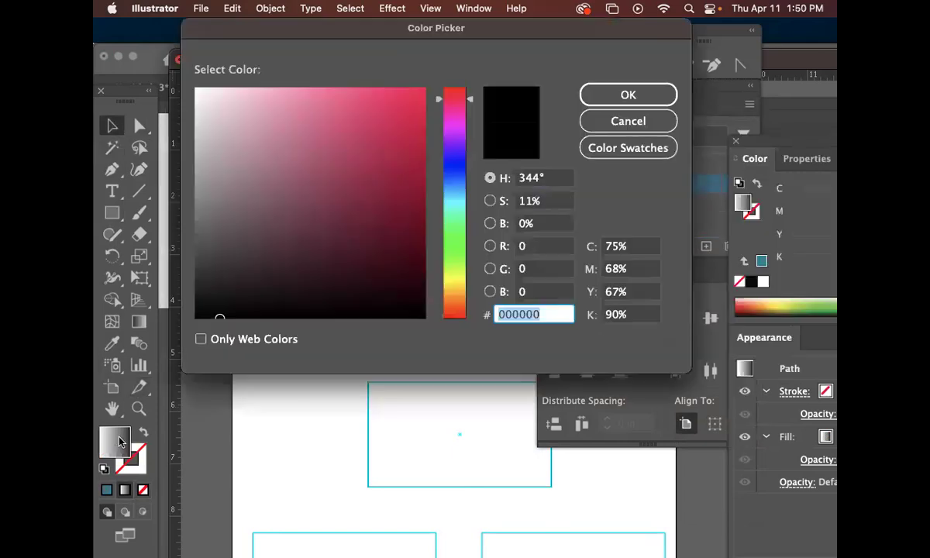
pyautogui.click(601, 124)
pyautogui.moveTo(716, 139); pyautogui.dragTo(570, 105)
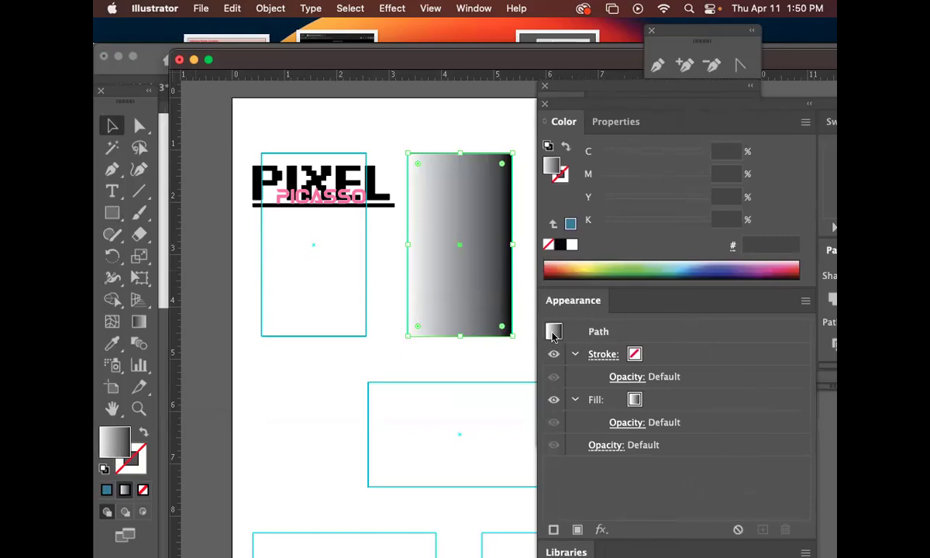
pyautogui.doubleClick(553, 167)
pyautogui.click(628, 121)
# Add an A95C26 brown middle stop, widen the black stop to about 9%, then delete the rectangle.
pyautogui.click(473, 8)
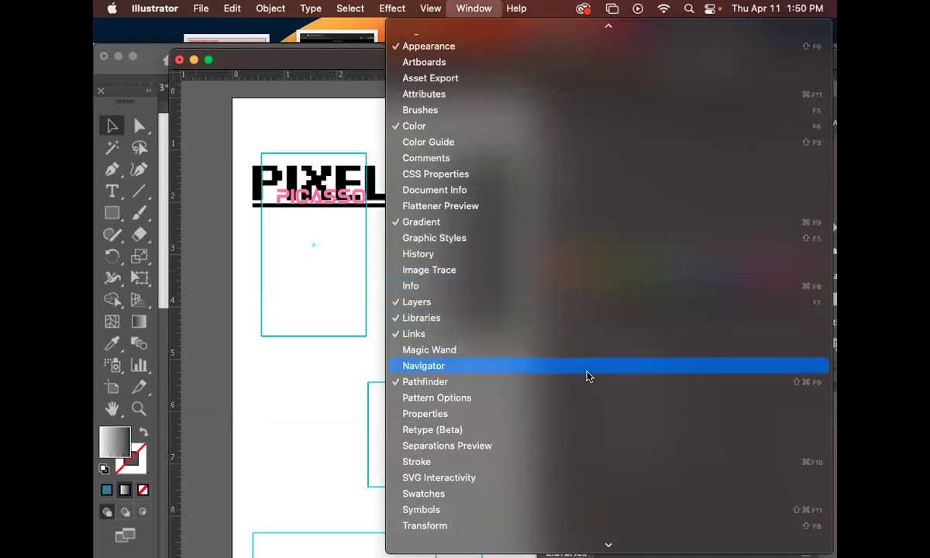
pyautogui.click(536, 222)
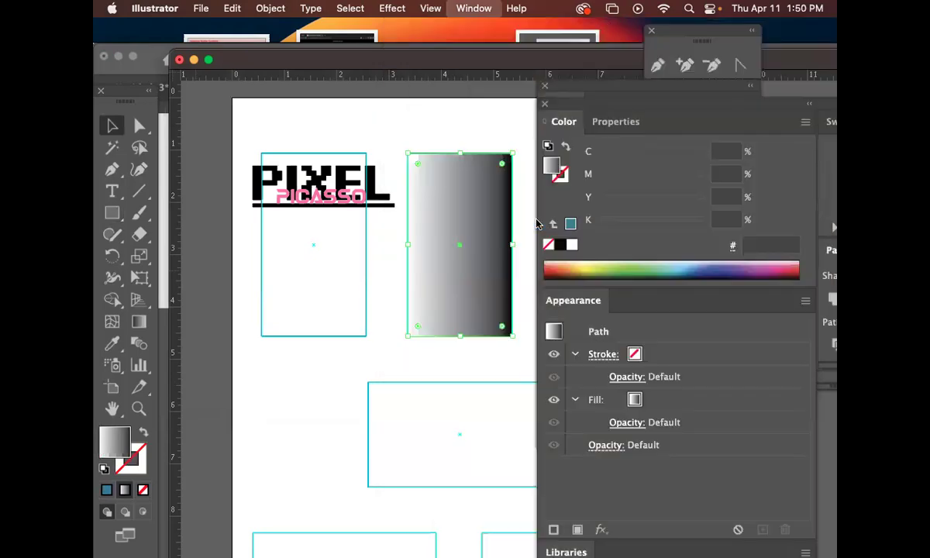
pyautogui.moveTo(783, 139); pyautogui.dragTo(646, 130)
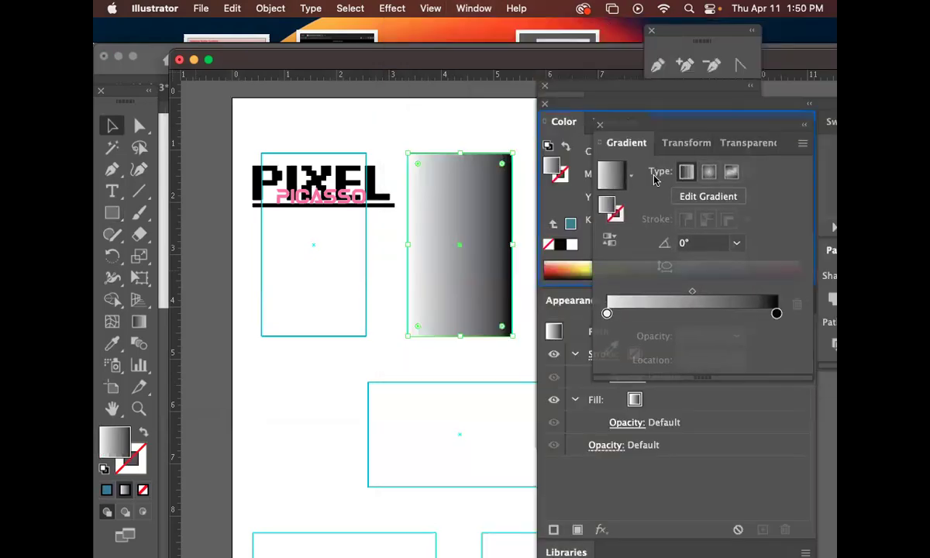
pyautogui.doubleClick(775, 314)
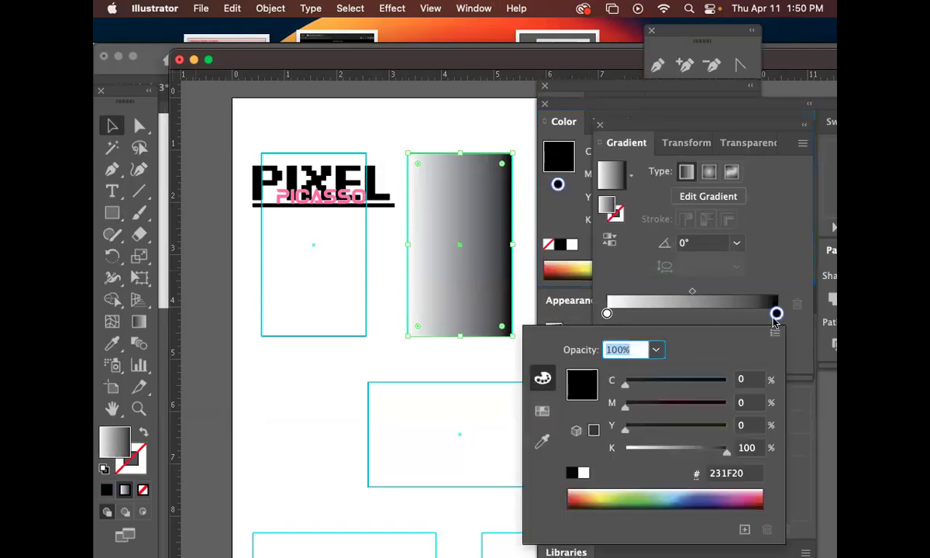
pyautogui.click(695, 320)
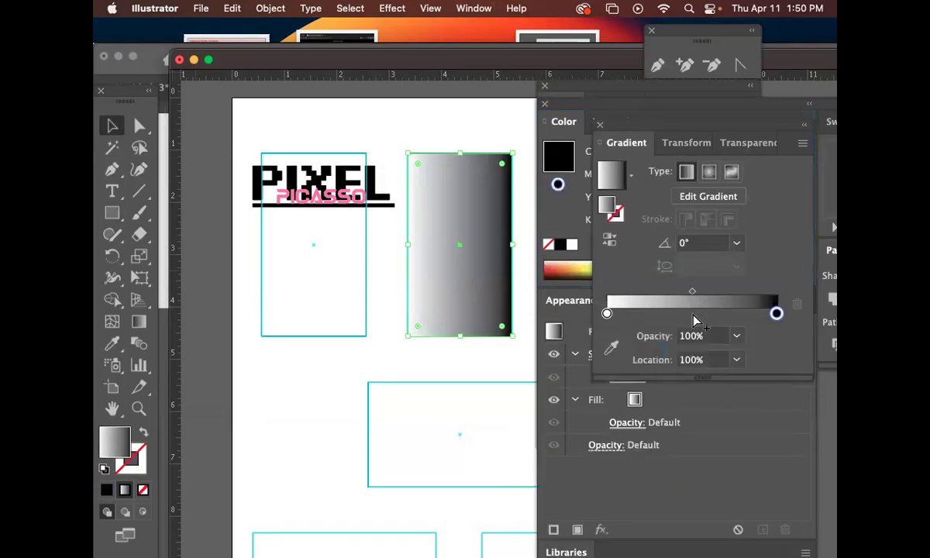
pyautogui.click(693, 313)
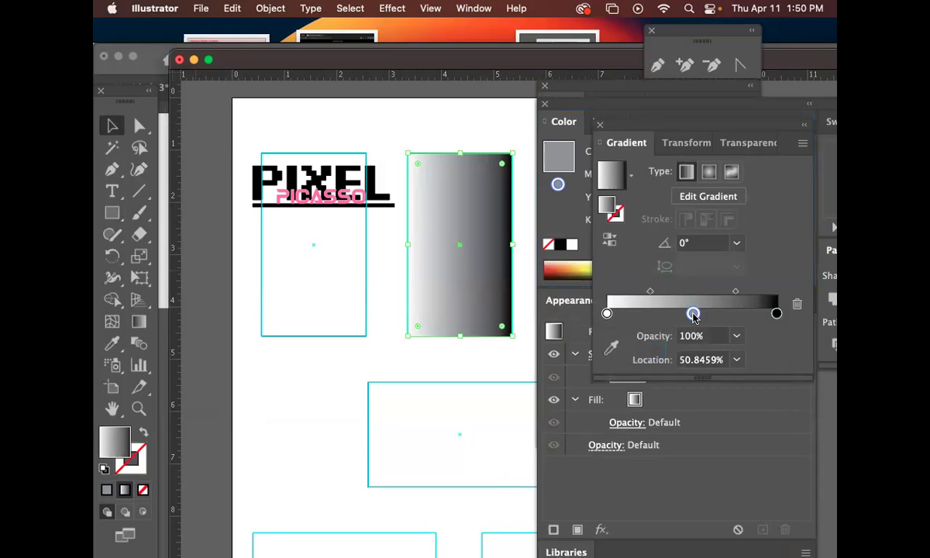
pyautogui.doubleClick(693, 314)
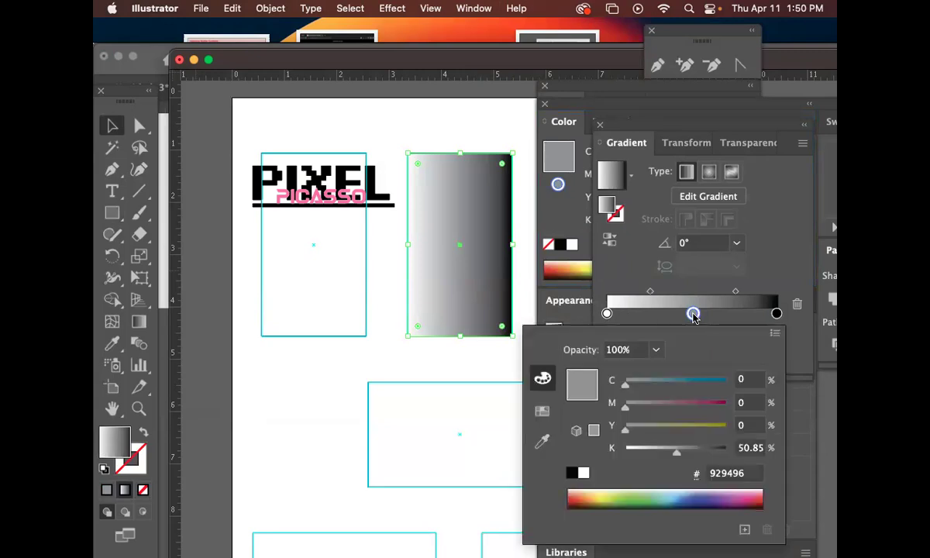
pyautogui.click(586, 497)
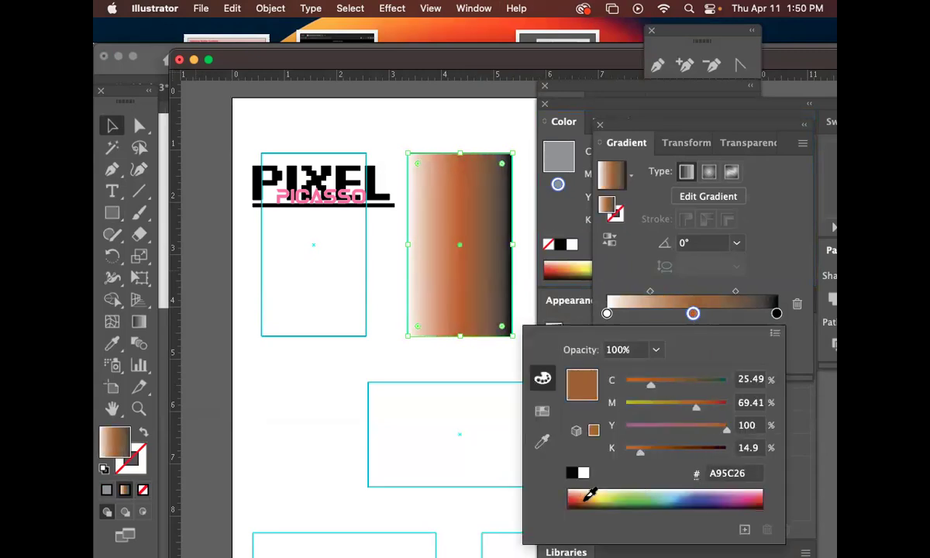
pyautogui.moveTo(777, 313); pyautogui.dragTo(610, 353)
pyautogui.moveTo(636, 315); pyautogui.dragTo(782, 317)
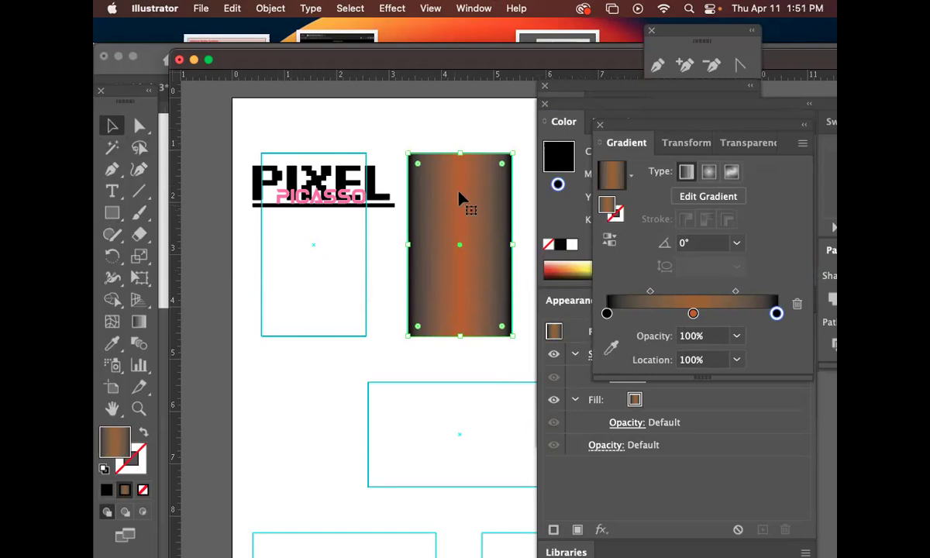
pyautogui.moveTo(460, 195); pyautogui.dragTo(466, 196)
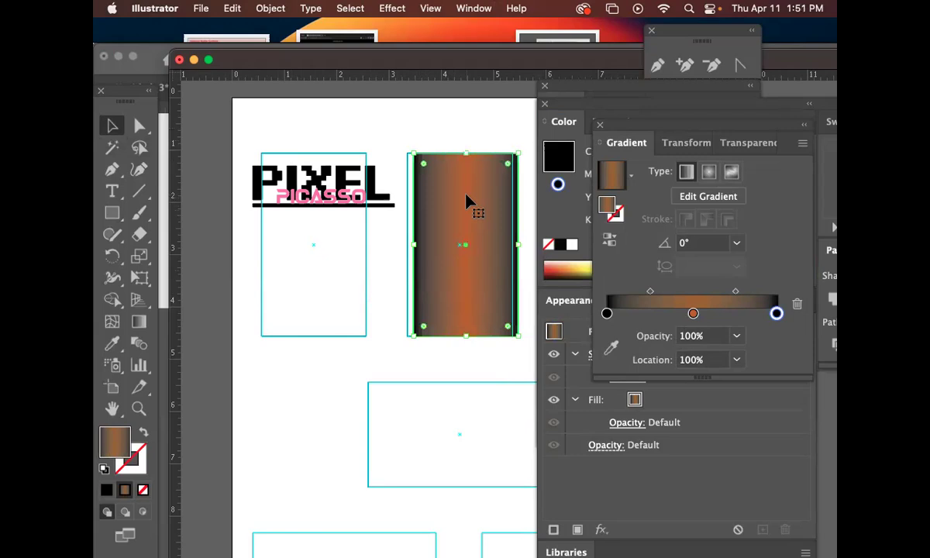
pyautogui.press('Delete')
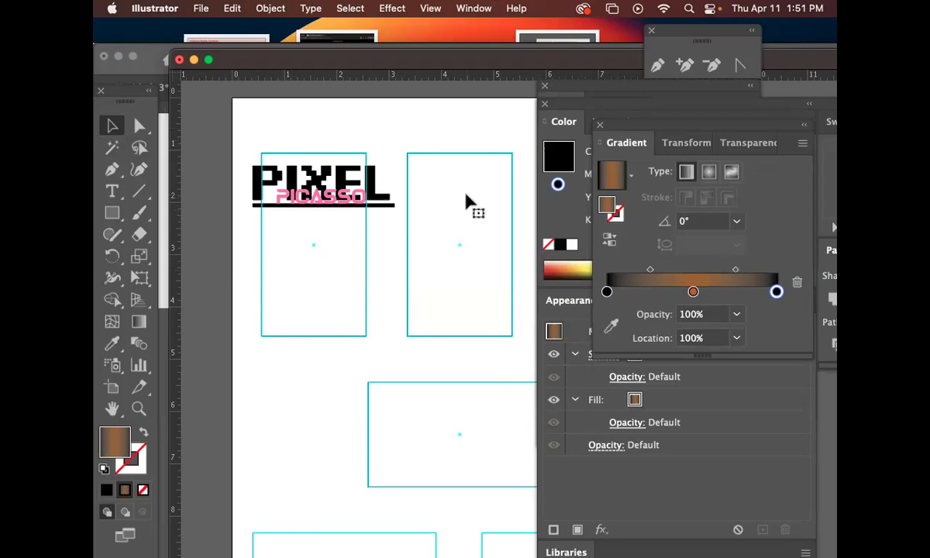
# Scale the PIXEL PICASSO logo down to fit the first card and tidy the panels aside.
pyautogui.click(298, 182)
pyautogui.moveTo(395, 207); pyautogui.dragTo(326, 188)
pyautogui.click(380, 230)
pyautogui.moveTo(653, 124); pyautogui.dragTo(782, 226)
pyautogui.moveTo(604, 104); pyautogui.dragTo(746, 203)
pyautogui.click(659, 149)
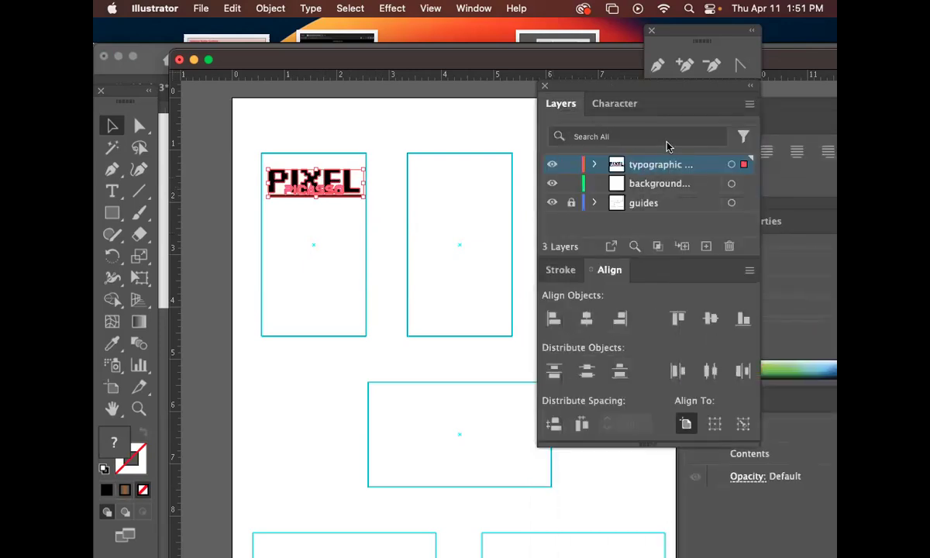
# Check the template business card's contact text block, then return to the design document.
pyautogui.click(163, 130)
pyautogui.click(324, 175)
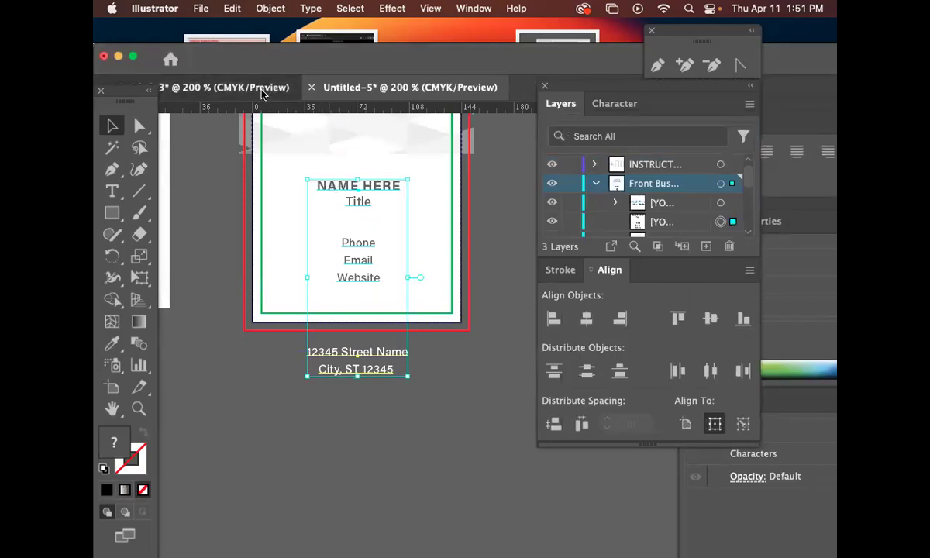
pyautogui.click(261, 91)
pyautogui.click(420, 84)
pyautogui.moveTo(475, 65); pyautogui.dragTo(341, 69)
pyautogui.moveTo(467, 68); pyautogui.dragTo(508, 268)
pyautogui.click(428, 145)
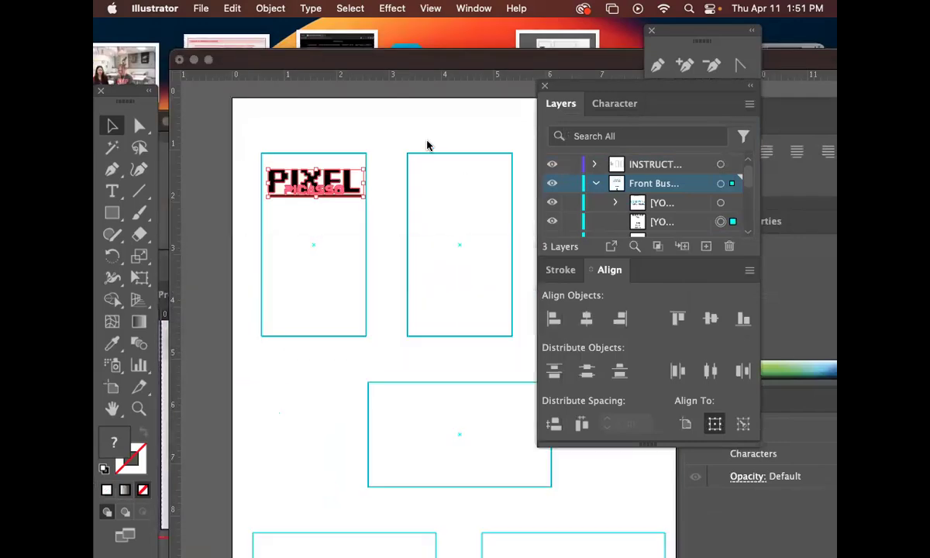
# Add a new layer named 'contact info'.
pyautogui.click(747, 105)
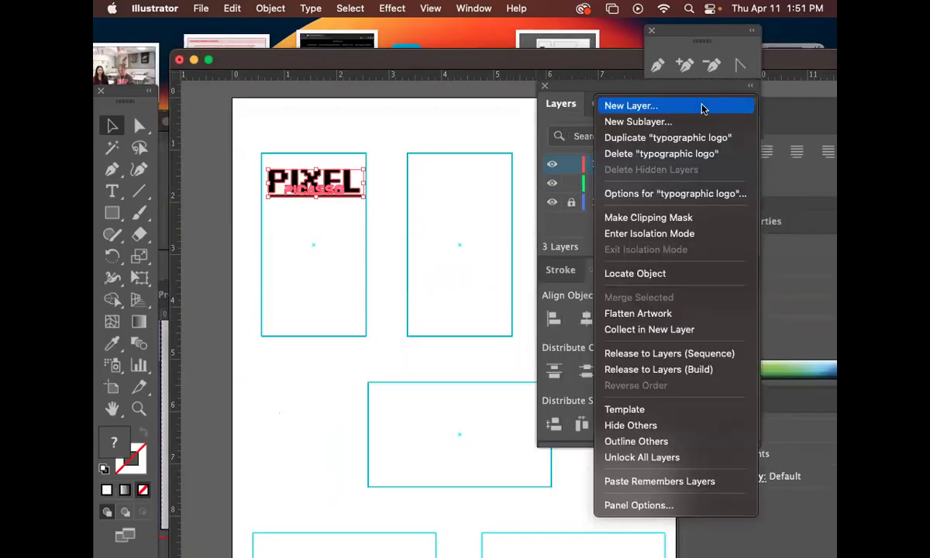
pyautogui.click(703, 108)
pyautogui.write('contact info')
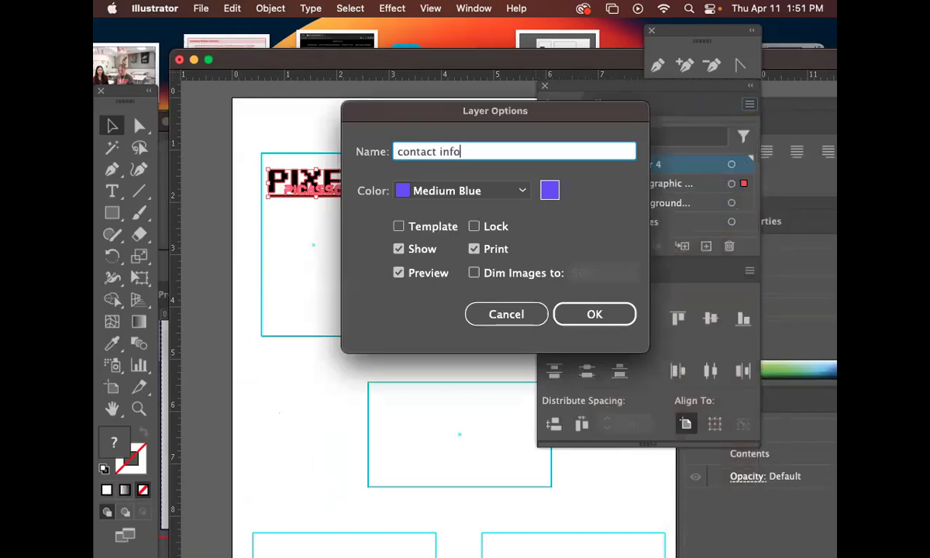
pyautogui.press('Return')
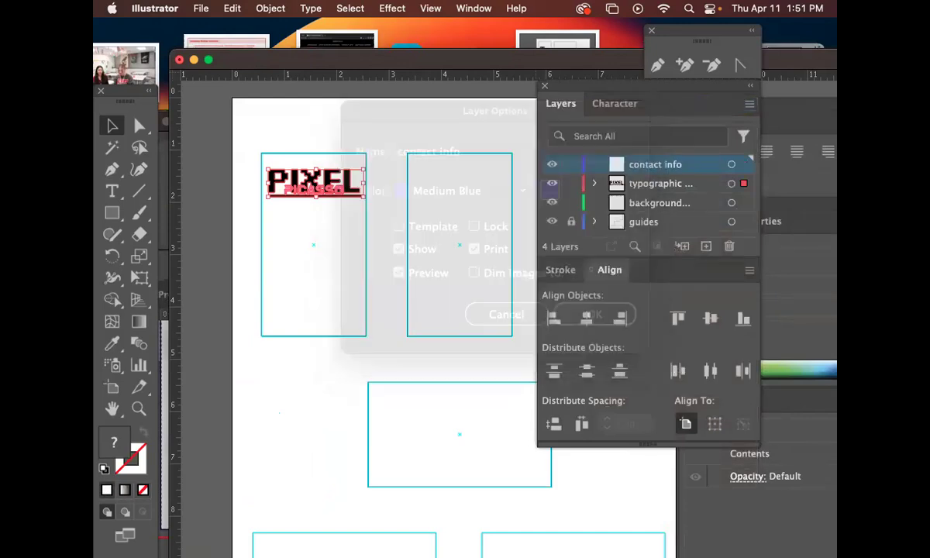
# Paste the name-and-contact text block and place it just below the first card.
pyautogui.press('super+f')
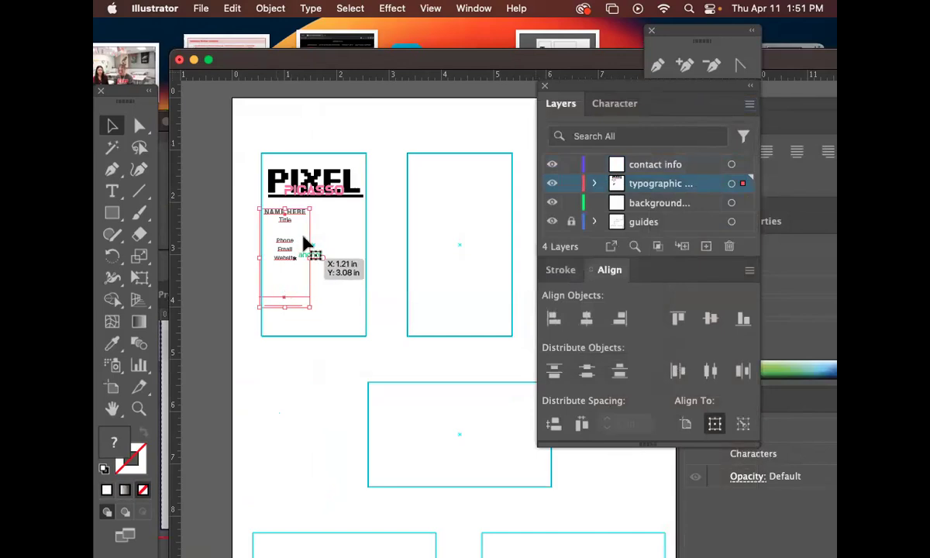
pyautogui.click(374, 252)
pyautogui.moveTo(300, 219); pyautogui.dragTo(354, 310)
pyautogui.click(354, 310)
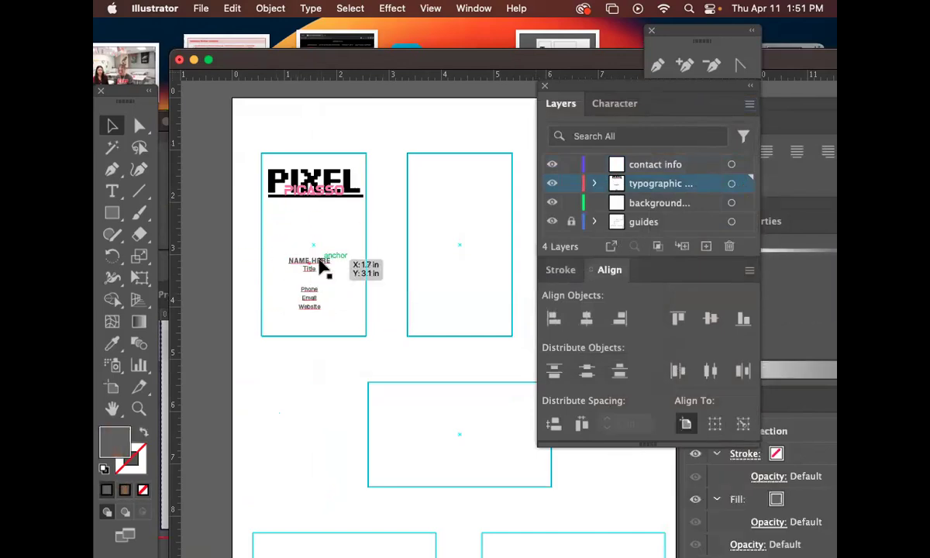
pyautogui.click(320, 261)
pyautogui.doubleClick(311, 269)
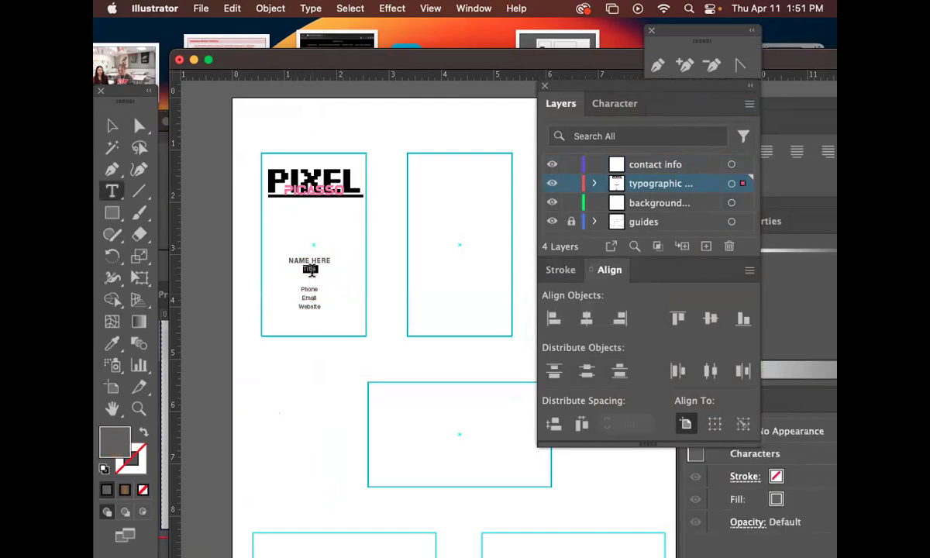
pyautogui.click(114, 127)
pyautogui.moveTo(330, 314); pyautogui.dragTo(331, 316)
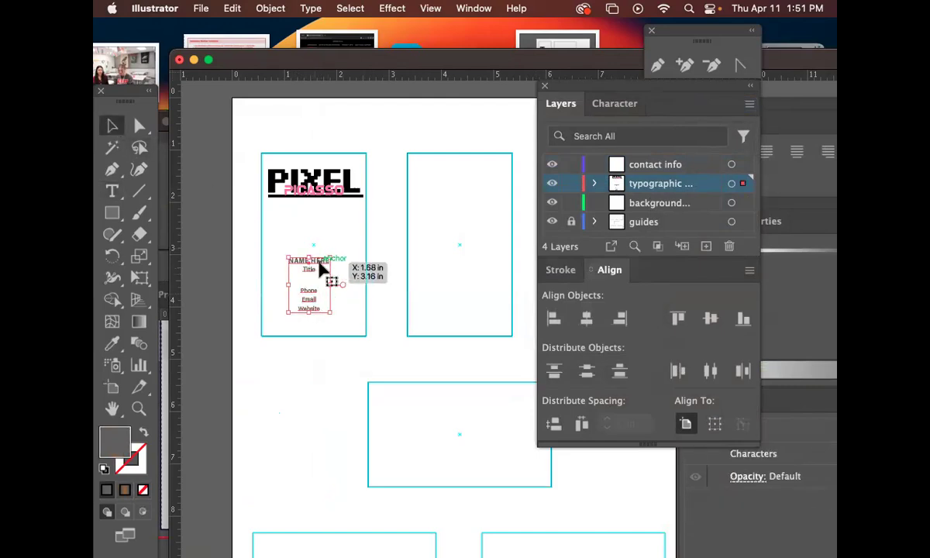
pyautogui.tripleClick(322, 262)
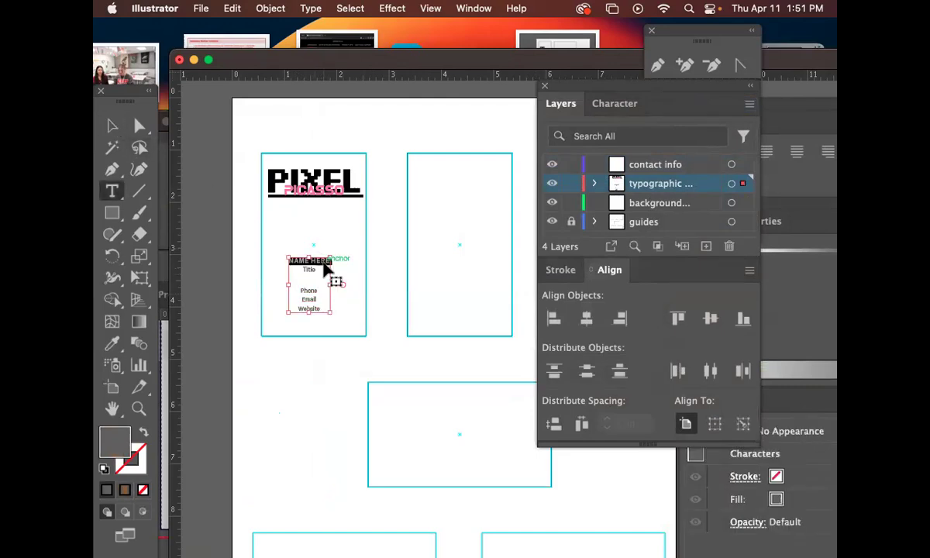
pyautogui.click(109, 128)
pyautogui.moveTo(308, 270); pyautogui.dragTo(317, 370)
# Type a NAME HERE line under the logo and nudge it into position.
pyautogui.click(111, 191)
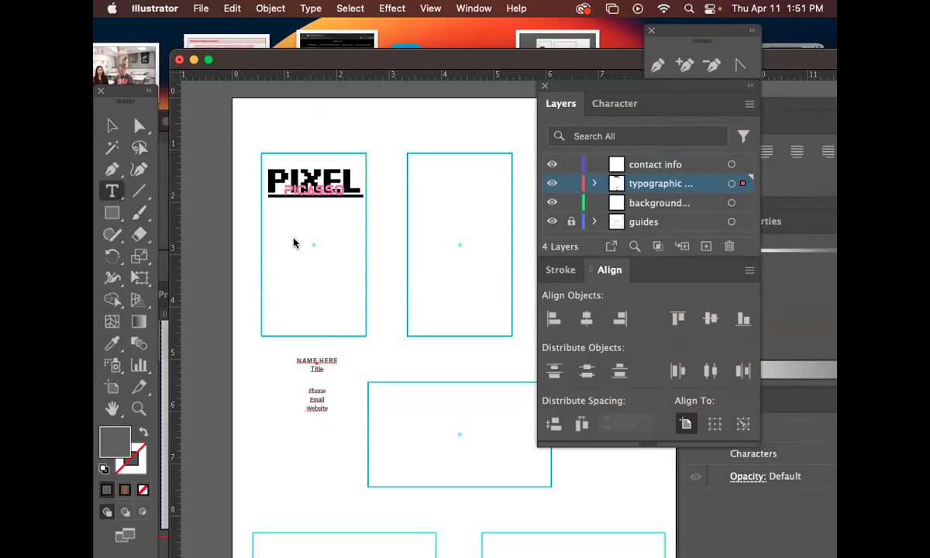
pyautogui.click(279, 223)
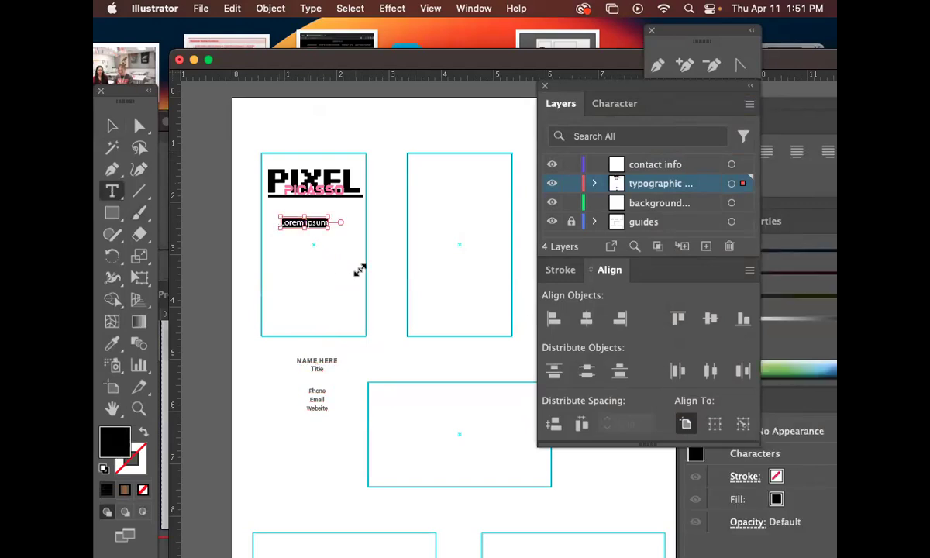
pyautogui.write('NAME HERE')
pyautogui.press('Escape')
pyautogui.moveTo(279, 216); pyautogui.dragTo(314, 216)
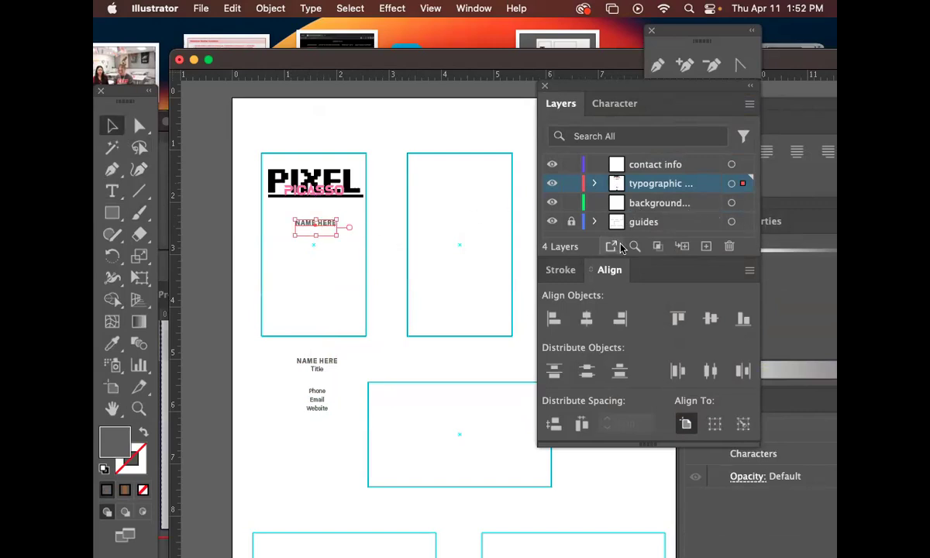
pyautogui.moveTo(329, 226)
pyautogui.mouseDown()
pyautogui.moveTo(316, 234)
pyautogui.moveTo(469, 184)
pyautogui.moveTo(453, 174)
pyautogui.moveTo(451, 324)
pyautogui.moveTo(525, 200)
pyautogui.moveTo(461, 245)
pyautogui.moveTo(461, 322)
pyautogui.moveTo(447, 339)
pyautogui.moveTo(452, 275)
pyautogui.moveTo(432, 183)
pyautogui.moveTo(517, 210)
pyautogui.moveTo(413, 282)
pyautogui.moveTo(534, 248)
pyautogui.moveTo(331, 239)
pyautogui.moveTo(324, 226)
pyautogui.moveTo(324, 239)
pyautogui.mouseUp()
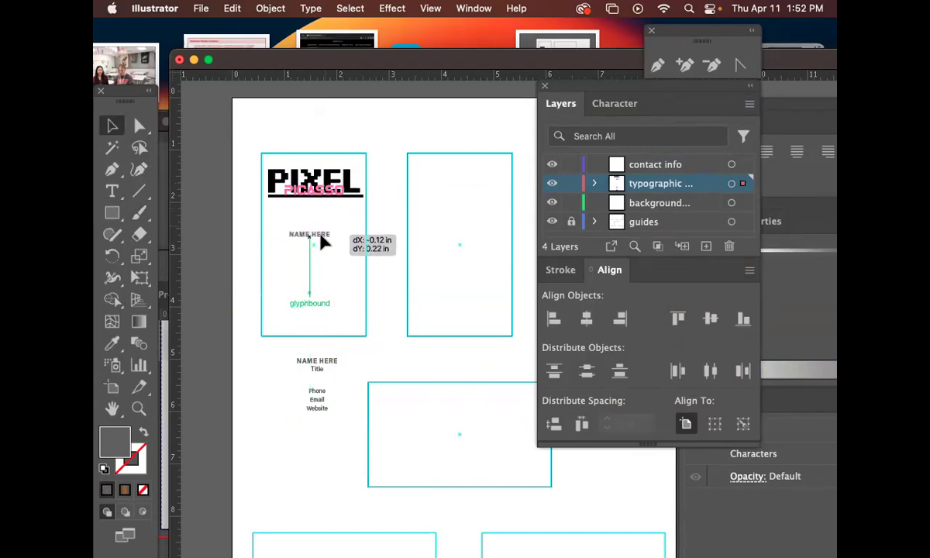
# Zoom in on NAME HERE and move it onto the contact info layer.
pyautogui.moveTo(324, 241); pyautogui.dragTo(318, 236)
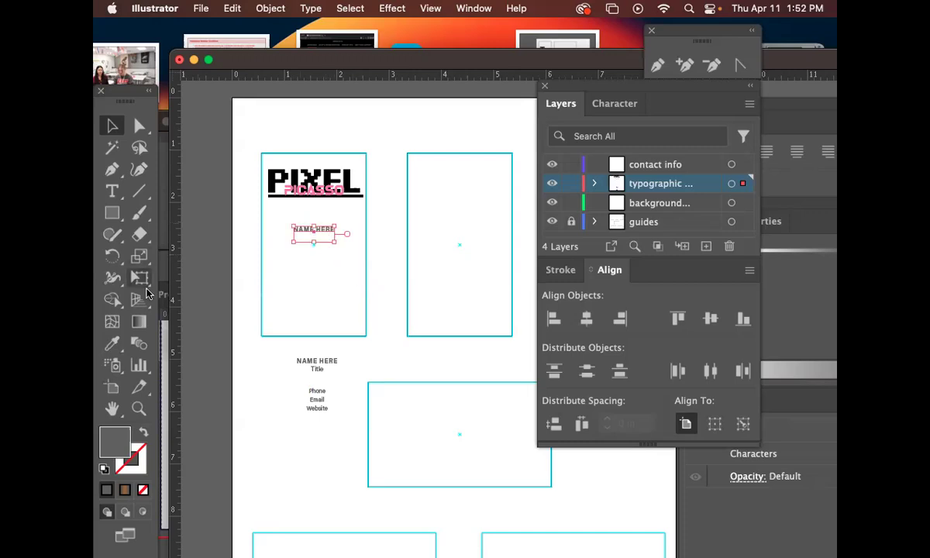
pyautogui.click(139, 409)
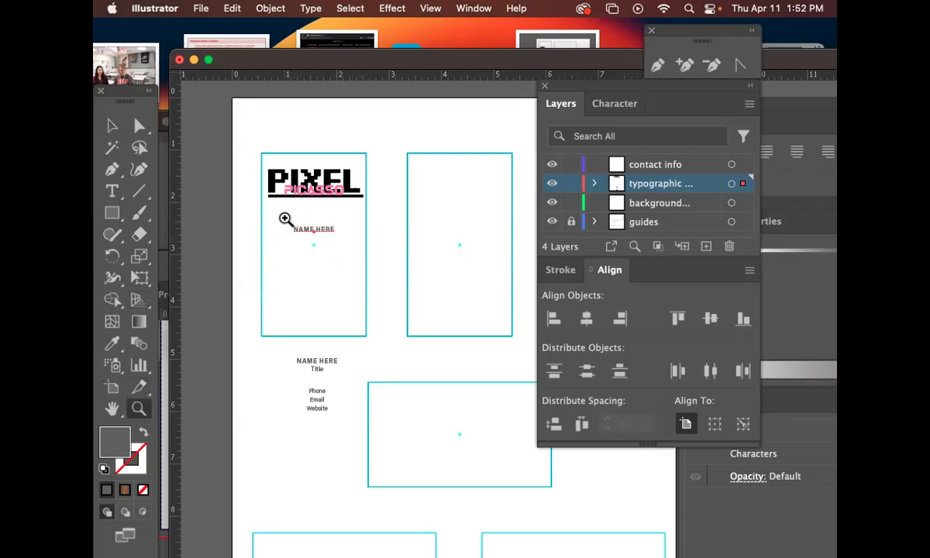
pyautogui.click(281, 218)
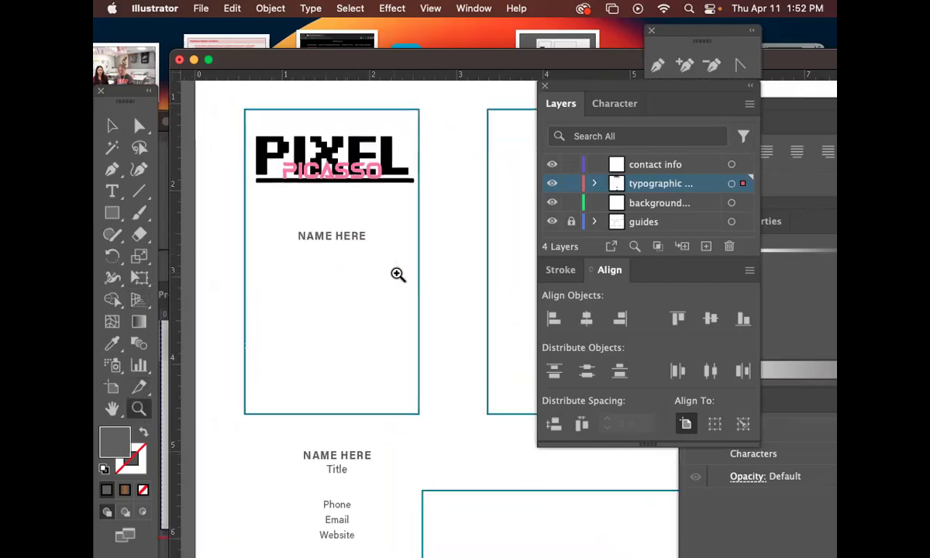
pyautogui.click(742, 164)
pyautogui.hscroll(-1, 249, 218)
# Replace the NAME HERE text with the cardholder's full name.
pyautogui.press('t')
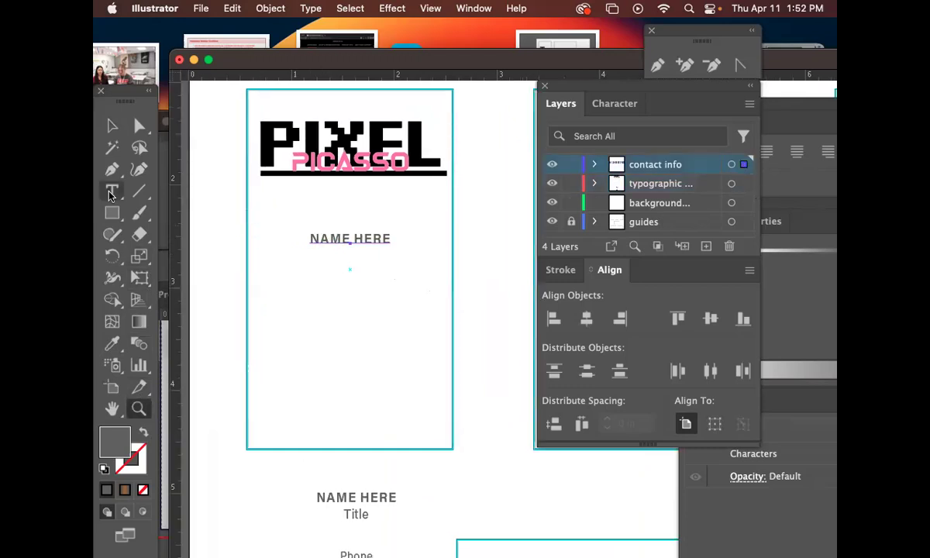
pyautogui.click(339, 235)
pyautogui.press('super+a')
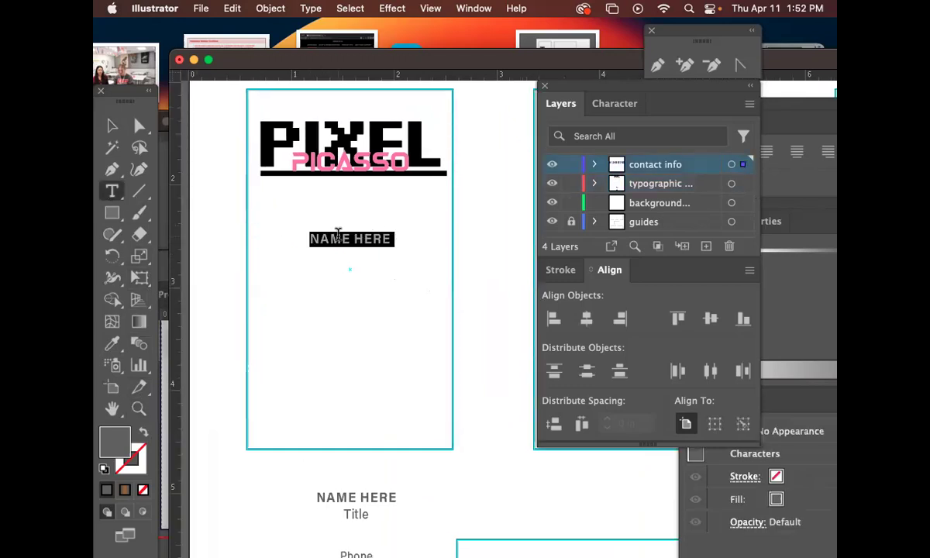
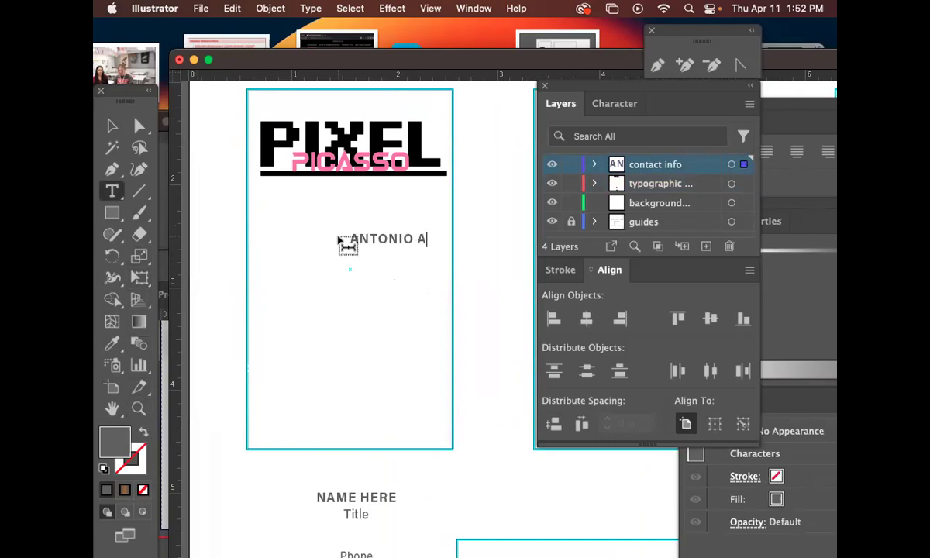
pyautogui.click(109, 125)
# Set the name line to 9 pt and centre it under the logo.
pyautogui.moveTo(401, 240); pyautogui.dragTo(334, 238)
pyautogui.click(475, 234)
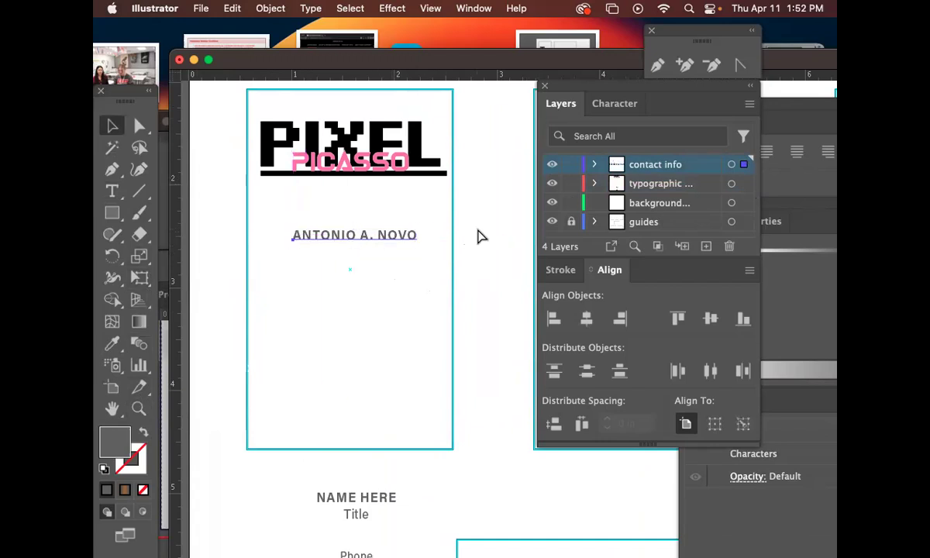
pyautogui.press('super+t')
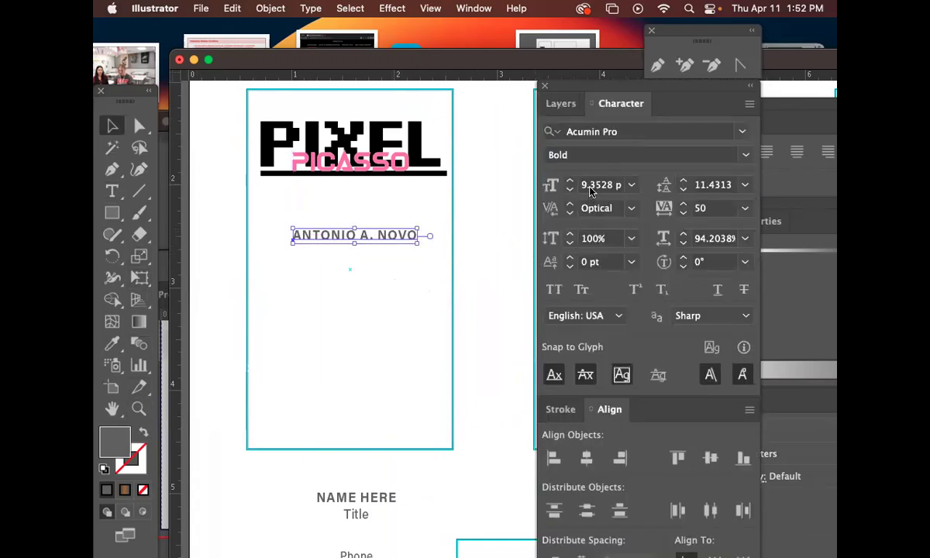
pyautogui.click(591, 186)
pyautogui.click(632, 186)
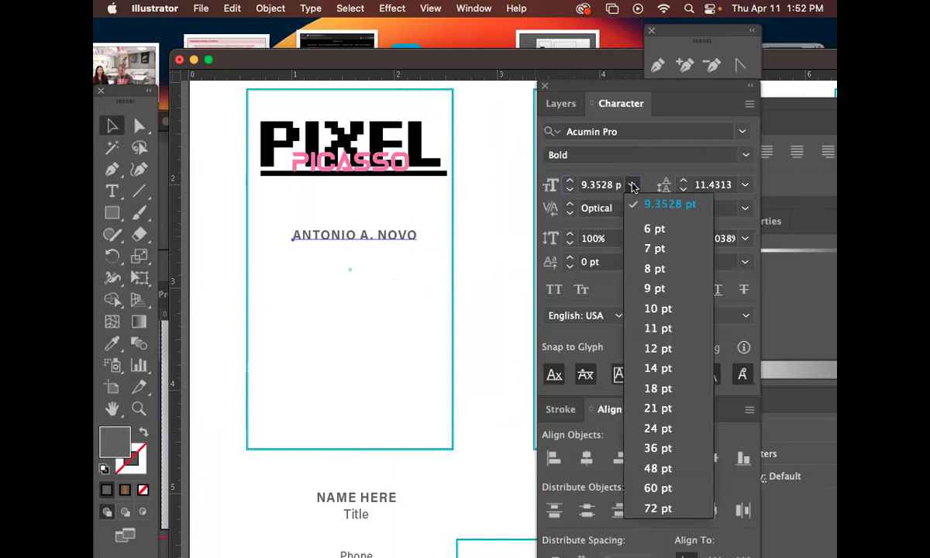
pyautogui.click(659, 308)
pyautogui.moveTo(402, 241); pyautogui.dragTo(387, 258)
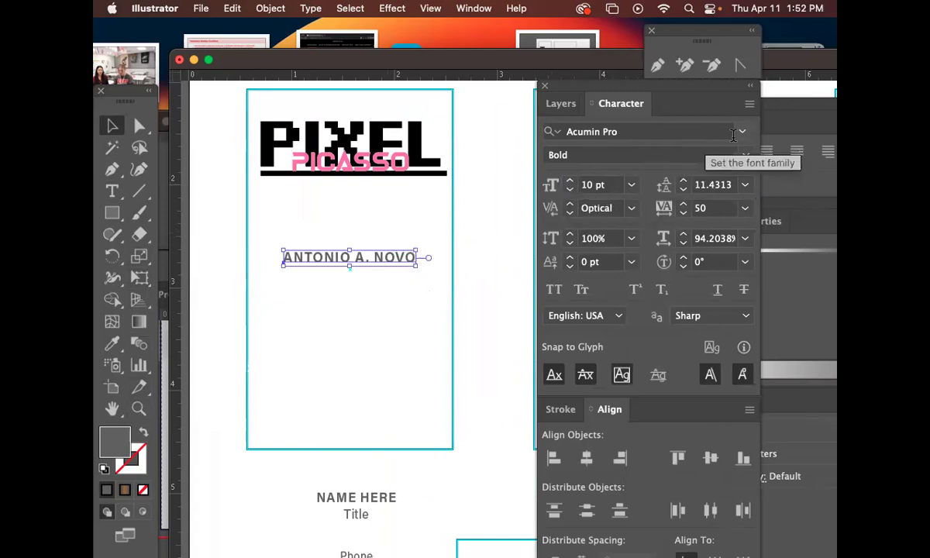
pyautogui.click(570, 188)
pyautogui.click(383, 293)
pyautogui.moveTo(388, 265)
pyautogui.mouseDown()
pyautogui.moveTo(391, 256)
pyautogui.moveTo(391, 269)
pyautogui.mouseUp()
# Move the contact block up toward the card and duplicate the name line just below it.
pyautogui.moveTo(387, 500); pyautogui.dragTo(371, 482)
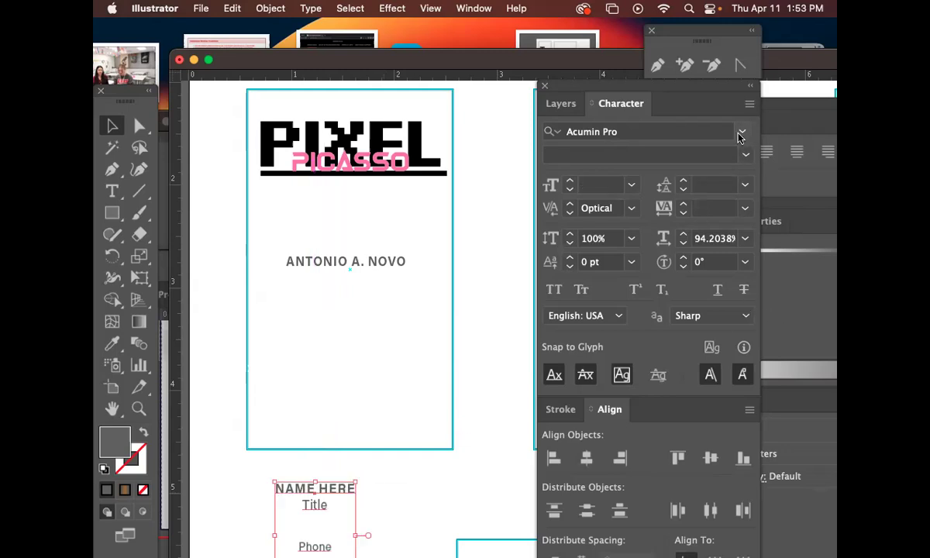
pyautogui.click(741, 134)
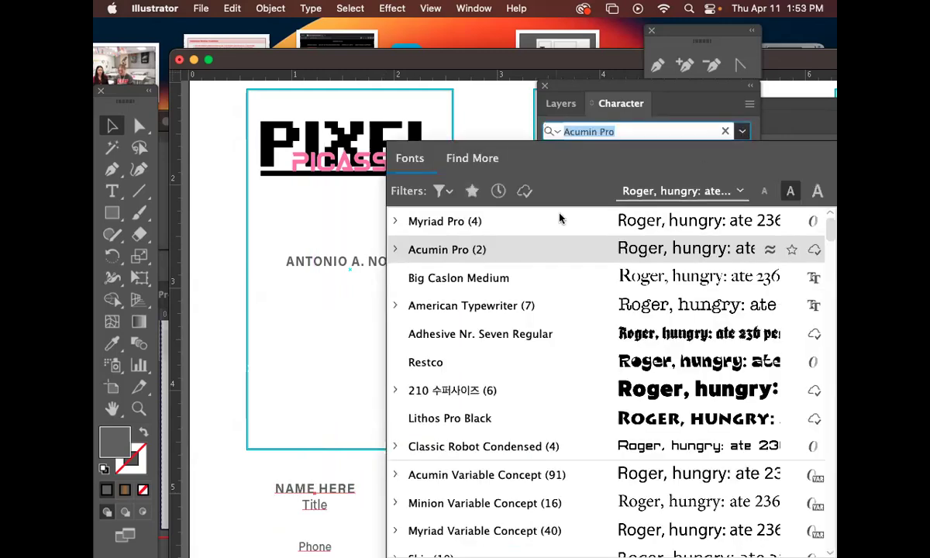
pyautogui.click(345, 316)
pyautogui.moveTo(387, 271); pyautogui.dragTo(390, 287)
pyautogui.doubleClick(390, 283)
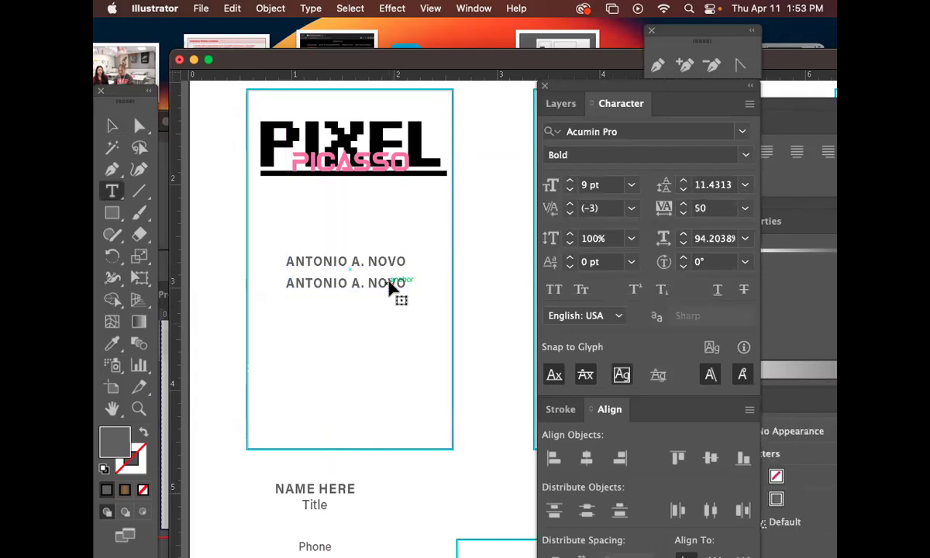
# Retype the duplicated line as HEAD CREATIVE GUY.
pyautogui.press('super+a')
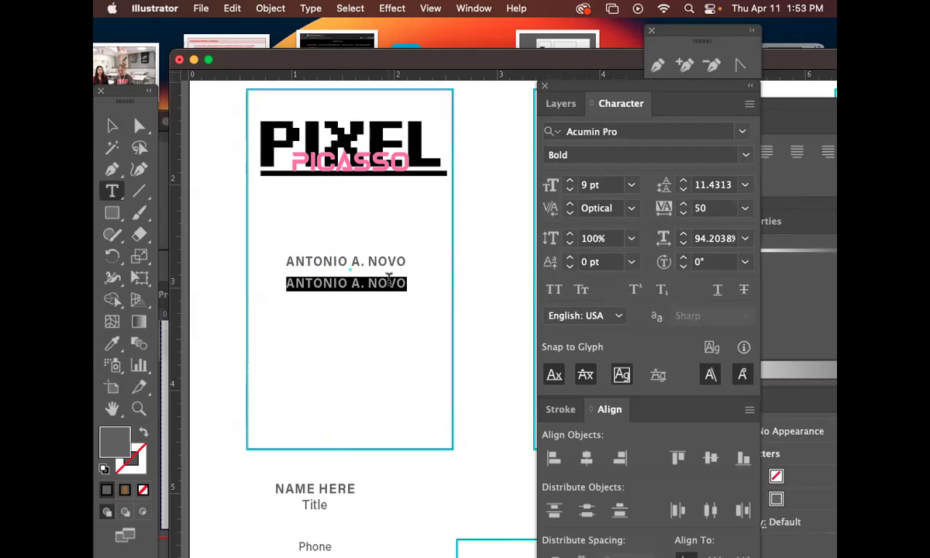
pyautogui.write('HEAD')
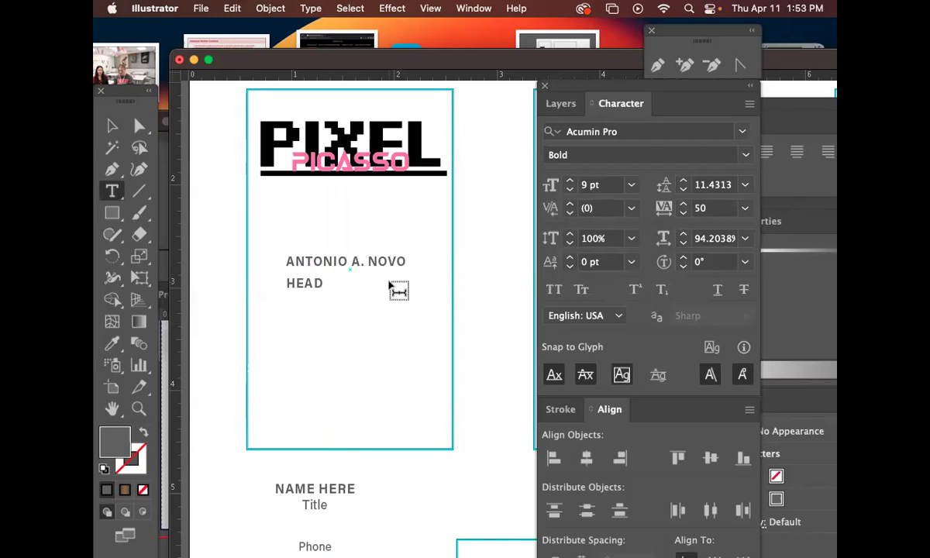
pyautogui.write(' CREATIVE GUY')
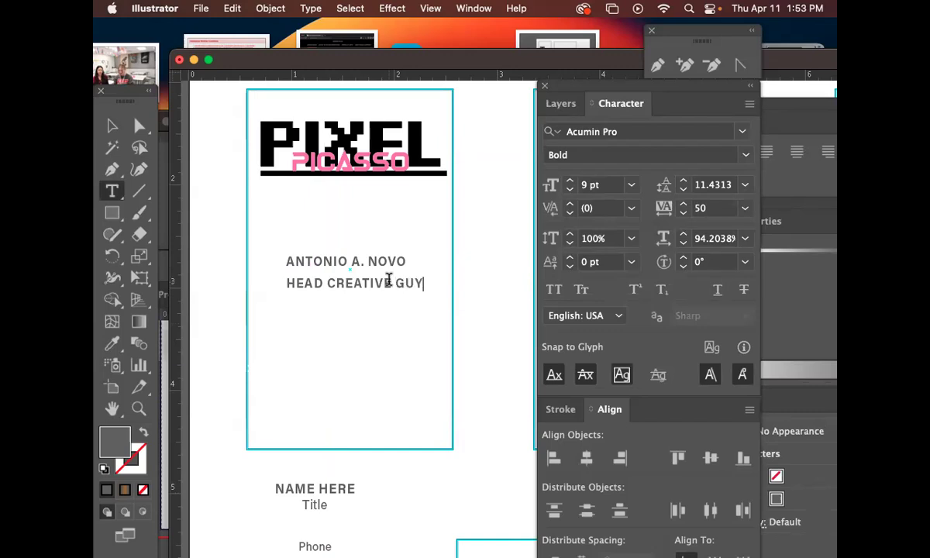
pyautogui.press('Escape')
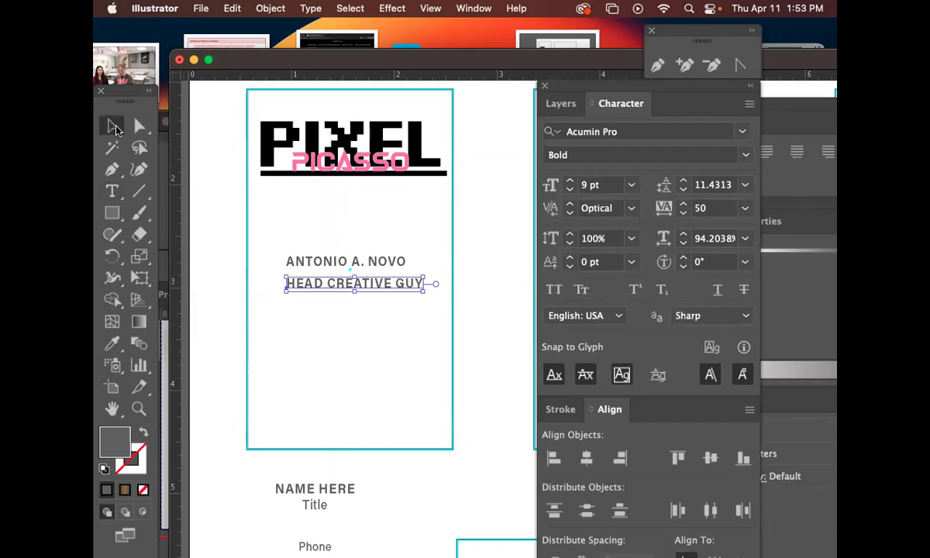
# Set the HEAD CREATIVE GUY title to 8 pt and seat it beneath the name.
pyautogui.moveTo(424, 291); pyautogui.dragTo(422, 290)
pyautogui.click(591, 187)
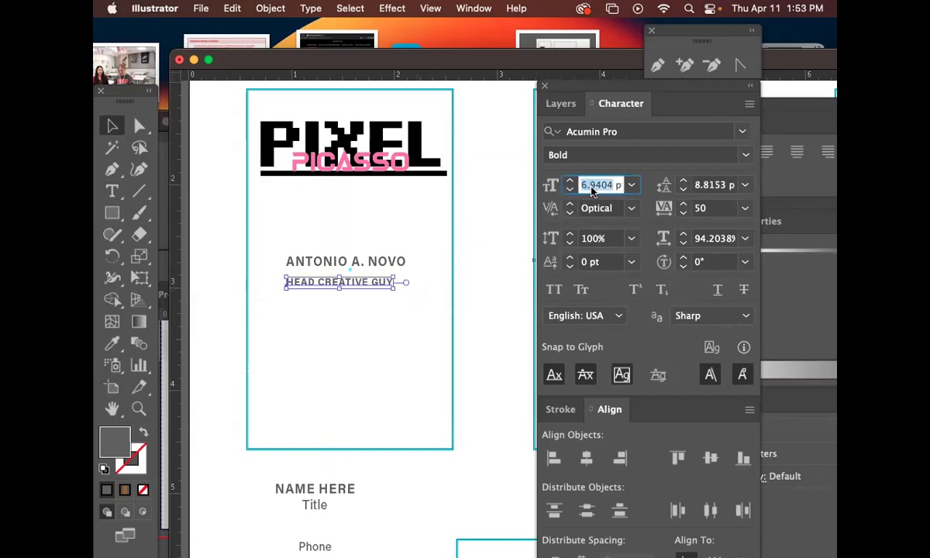
pyautogui.write('8')
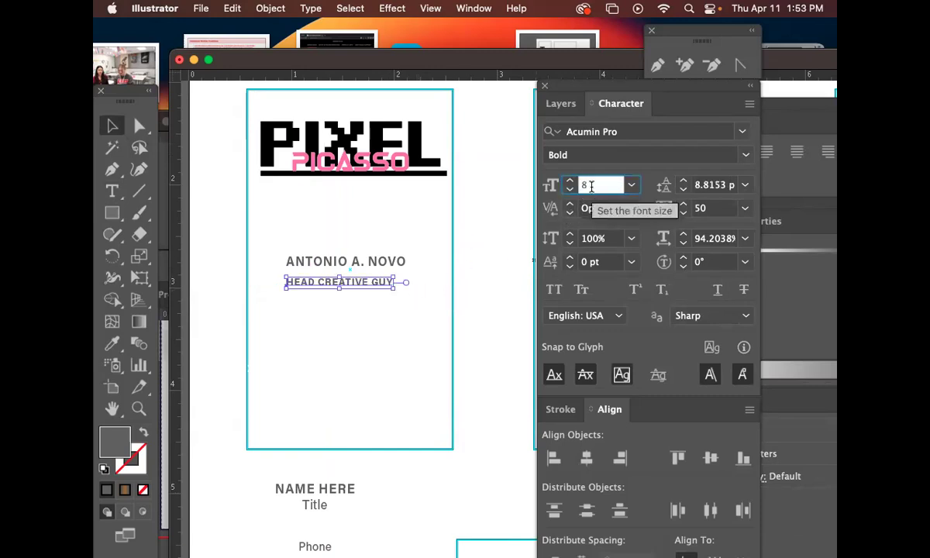
pyautogui.click(112, 122)
pyautogui.click(347, 276)
pyautogui.moveTo(359, 287)
pyautogui.mouseDown()
pyautogui.moveTo(363, 274)
pyautogui.moveTo(364, 304)
pyautogui.mouseUp()
pyautogui.click(364, 291)
pyautogui.click(363, 357)
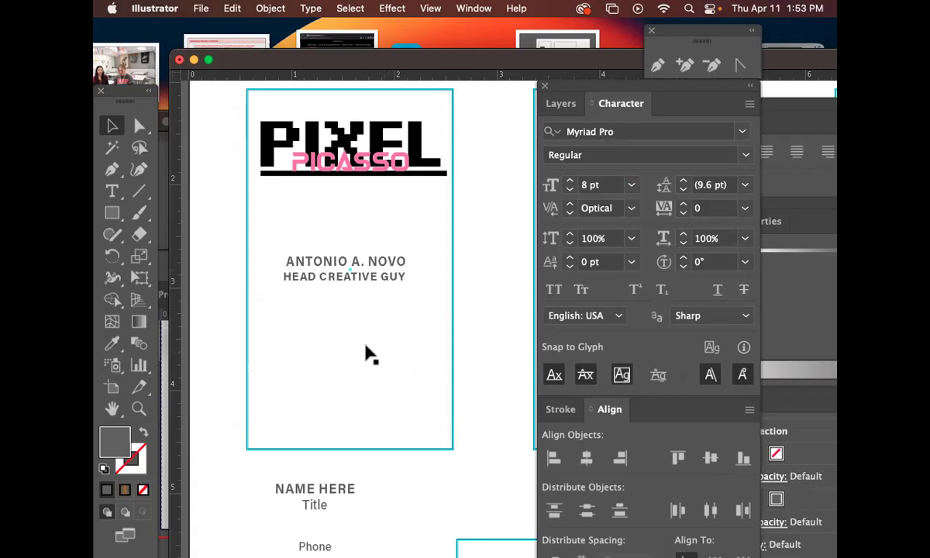
# Drag the HEAD CREATIVE GUY line slightly lower and realign it under the name.
pyautogui.moveTo(355, 279)
pyautogui.mouseDown()
pyautogui.moveTo(360, 341)
pyautogui.moveTo(374, 288)
pyautogui.moveTo(368, 269)
pyautogui.moveTo(369, 290)
pyautogui.moveTo(357, 285)
pyautogui.mouseUp()
pyautogui.click(367, 319)
pyautogui.click(390, 372)
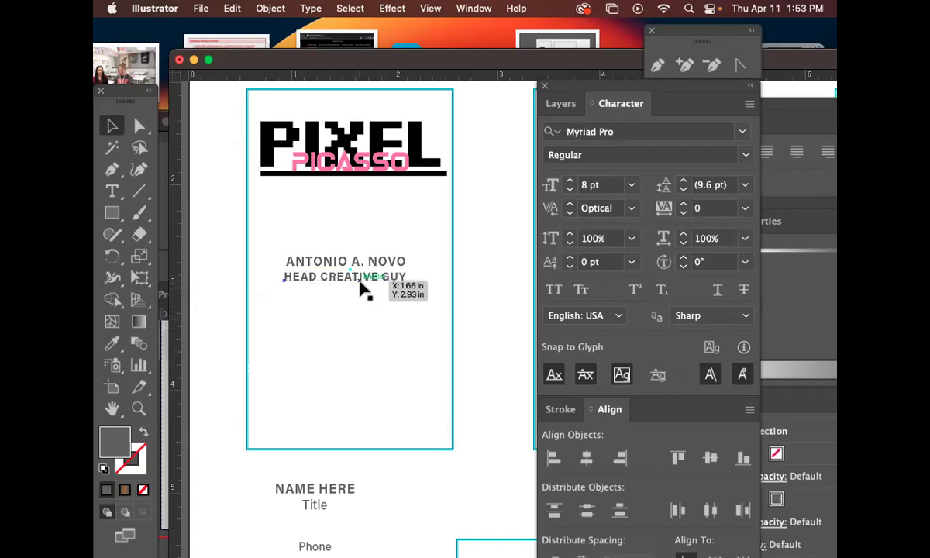
pyautogui.click(361, 288)
pyautogui.moveTo(360, 286); pyautogui.dragTo(385, 270)
pyautogui.click(375, 286)
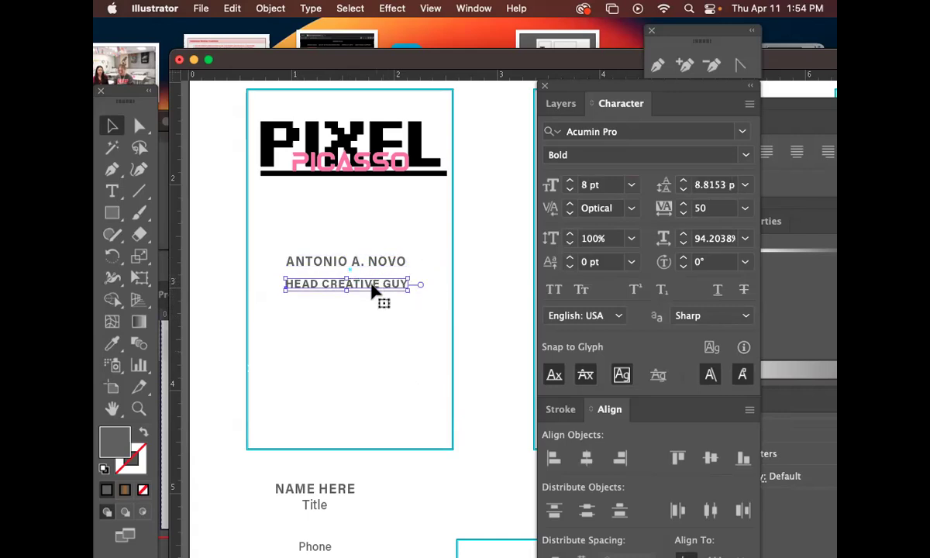
pyautogui.moveTo(372, 290); pyautogui.dragTo(421, 276)
# Preview fonts on the title and apply Avenir Medium to HEAD CREATIVE GUY.
pyautogui.click(739, 136)
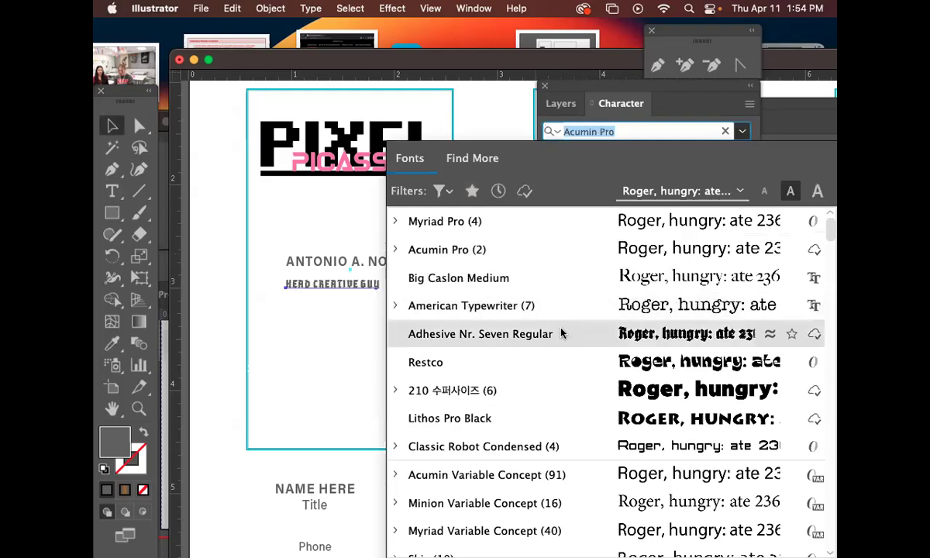
pyautogui.press('Down')
pyautogui.press('Down')
pyautogui.press('Down')
pyautogui.press('Down')
pyautogui.press('Down')
pyautogui.press('Down')
pyautogui.press('Down')
pyautogui.press('Down')
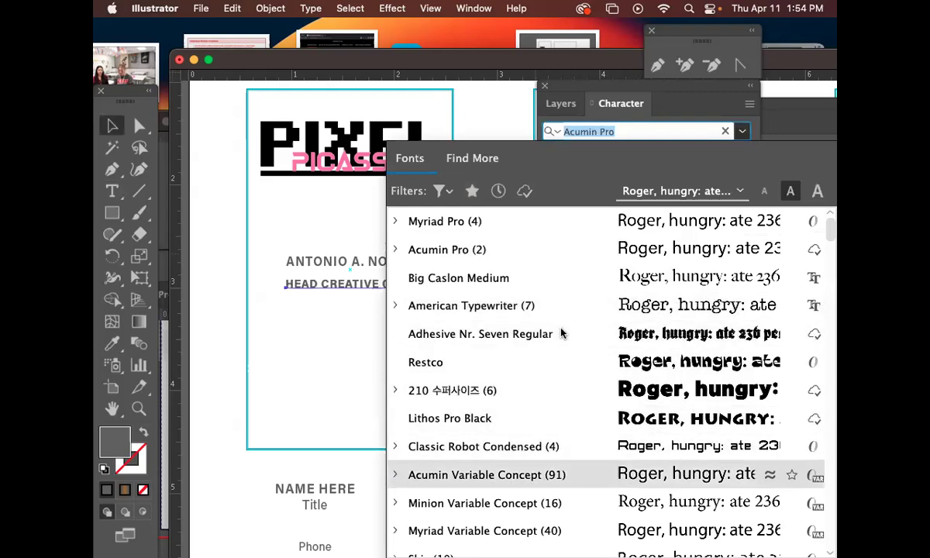
pyautogui.press('Down')
pyautogui.press('Down')
pyautogui.press('Down')
pyautogui.press('Down')
pyautogui.press('Down')
pyautogui.press('Down')
pyautogui.press('Down')
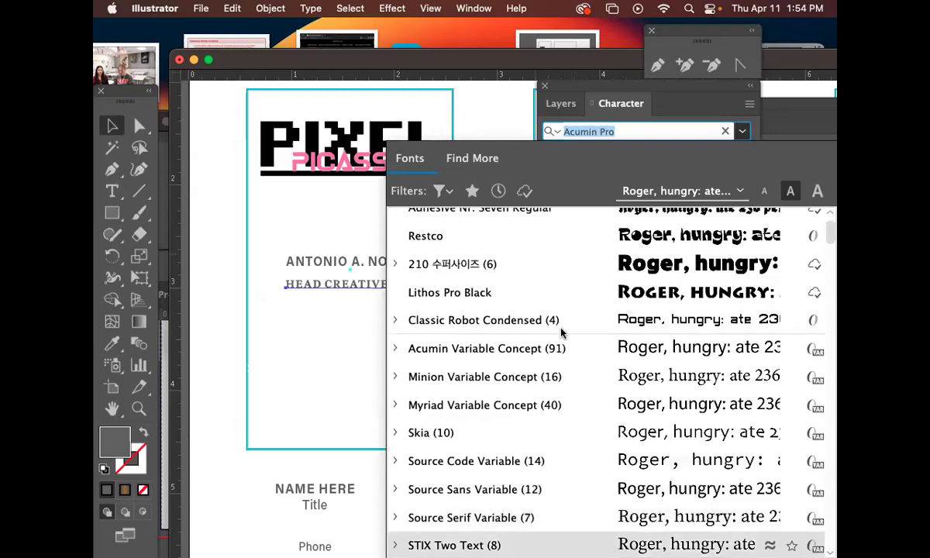
pyautogui.press('Down')
pyautogui.press('Down')
pyautogui.press('Down')
pyautogui.press('Down')
pyautogui.press('Down')
pyautogui.press('Down')
pyautogui.press('Down')
pyautogui.press('Down')
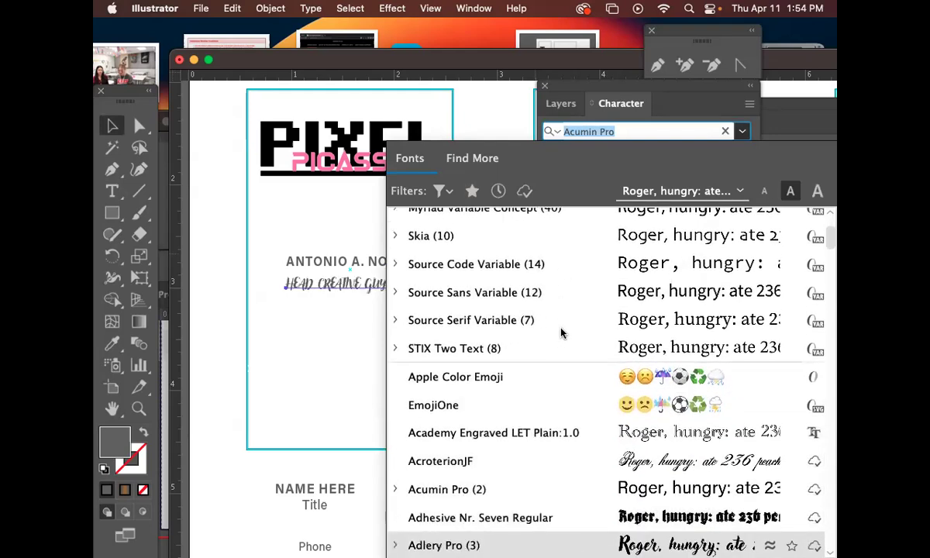
pyautogui.press('Down')
pyautogui.press('Down')
pyautogui.press('Down')
pyautogui.press('Down')
pyautogui.press('Down')
pyautogui.press('Down')
pyautogui.press('Down')
pyautogui.press('Down')
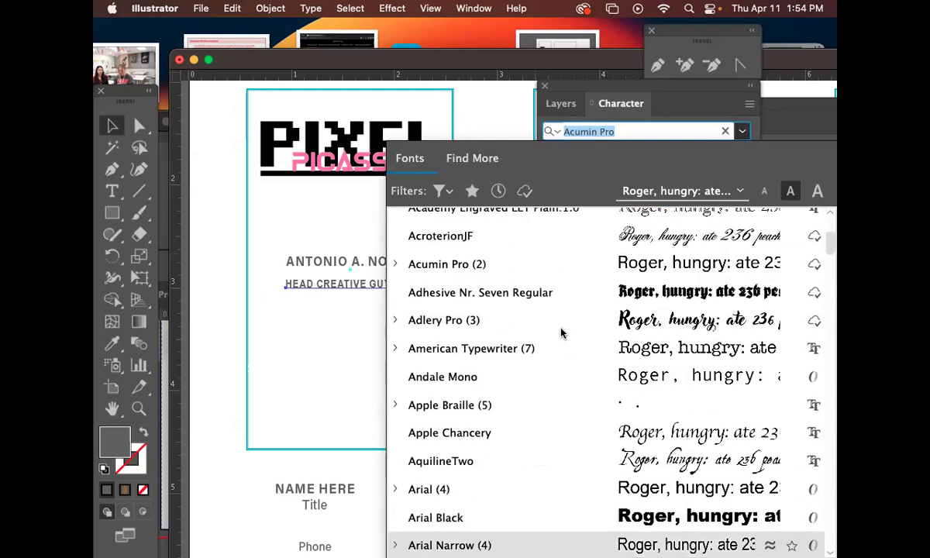
pyautogui.press('Up')
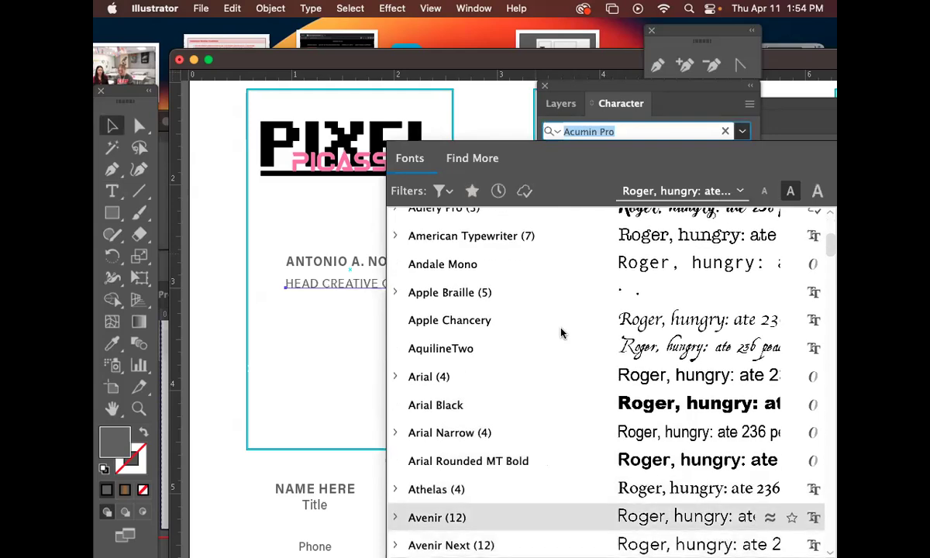
pyautogui.press('Down')
pyautogui.press('Down')
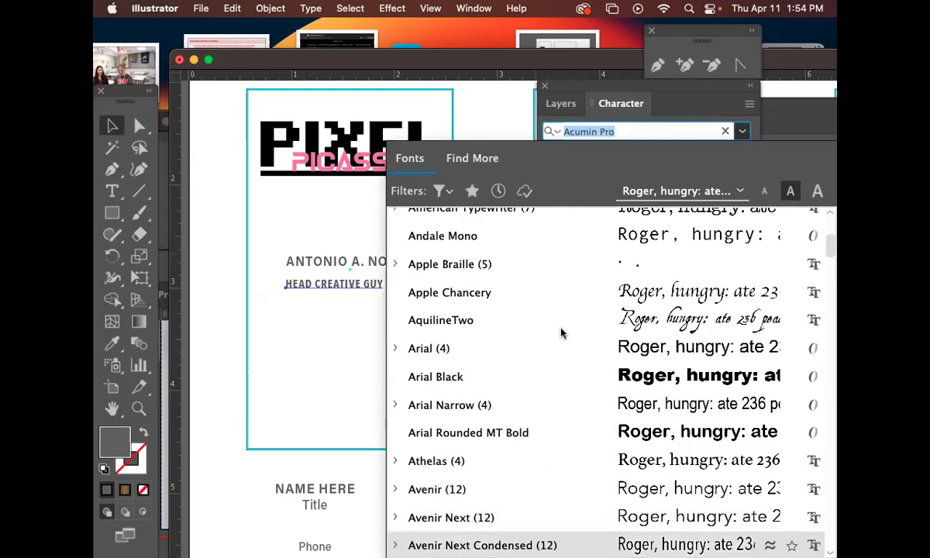
pyautogui.press('Up')
pyautogui.press('Up')
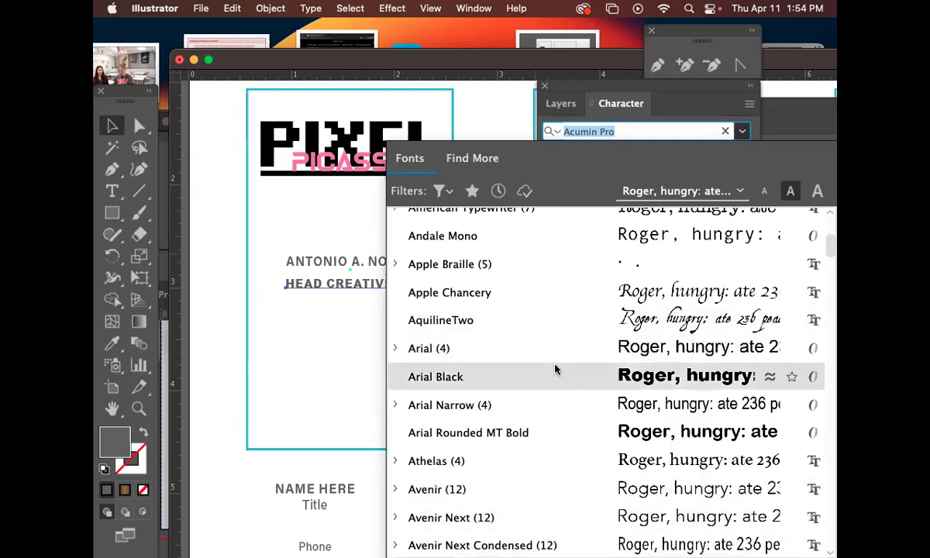
pyautogui.press('Down')
pyautogui.press('Down')
pyautogui.press('Down')
pyautogui.press('Down')
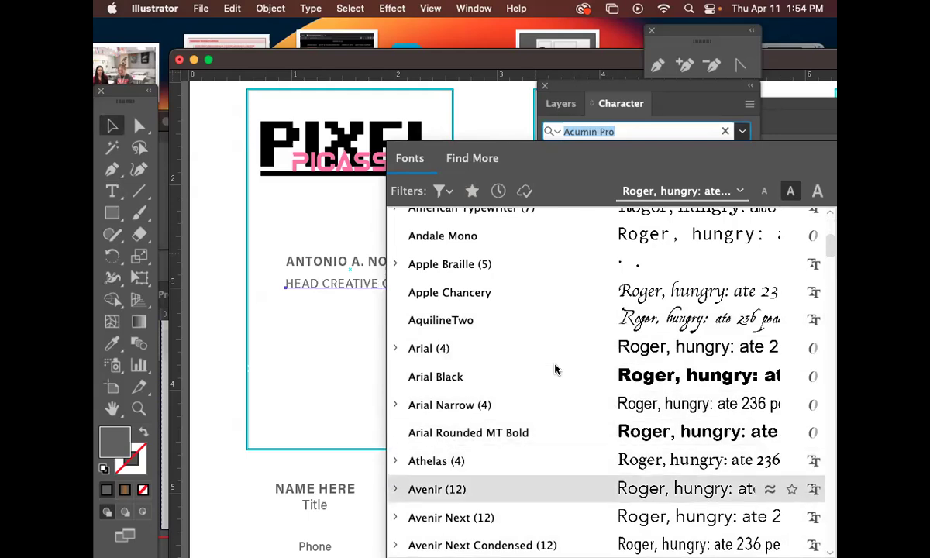
pyautogui.click(459, 488)
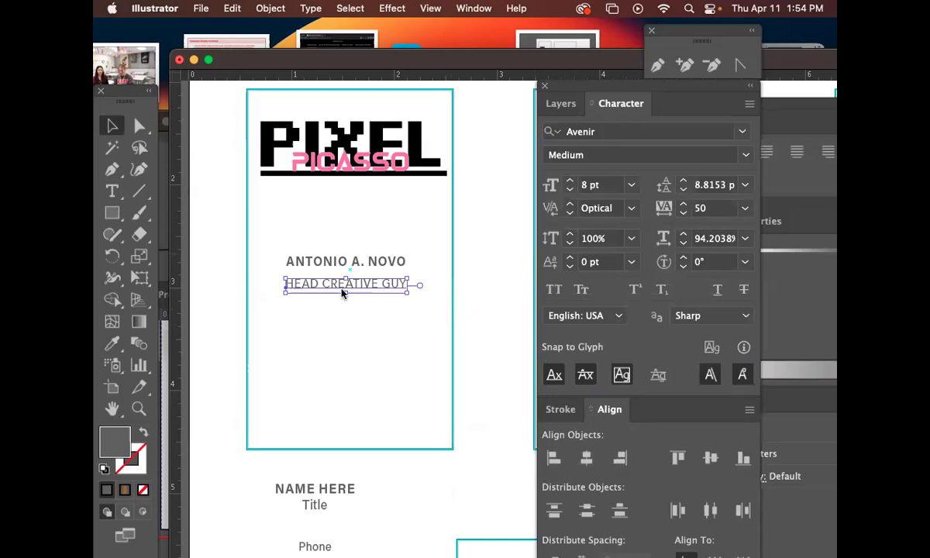
pyautogui.tripleClick(320, 285)
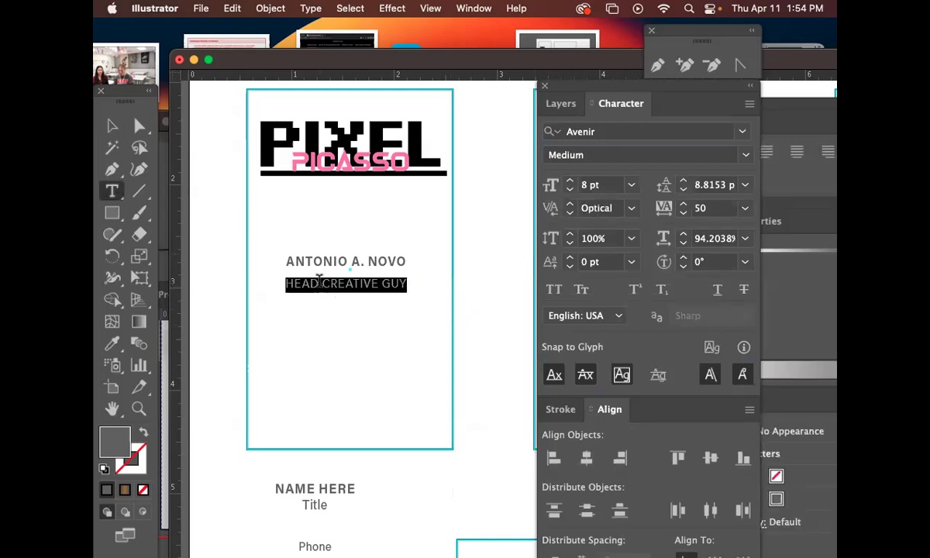
# Retype the title as 'Head Creative Guy' and move it up, centred just beneath the name.
pyautogui.write('Head Creativettive ')
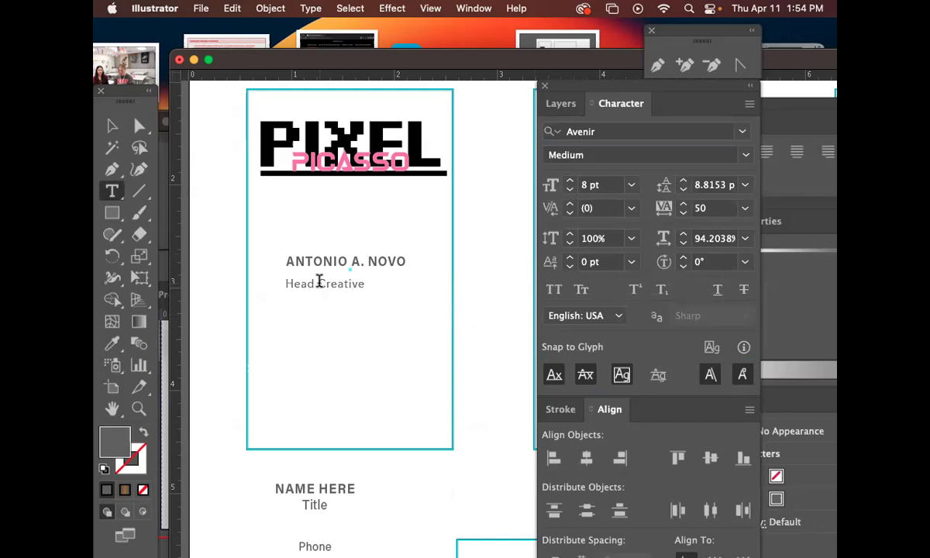
pyautogui.write('Guy')
pyautogui.click(112, 125)
pyautogui.moveTo(368, 288)
pyautogui.mouseDown()
pyautogui.moveTo(406, 288)
pyautogui.moveTo(350, 287)
pyautogui.mouseUp()
pyautogui.click(358, 321)
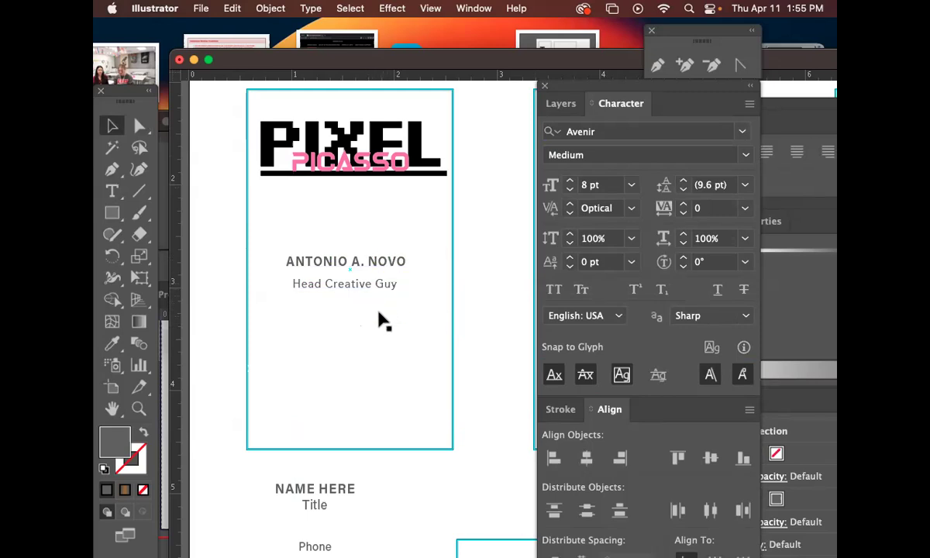
pyautogui.moveTo(385, 286); pyautogui.dragTo(387, 286)
pyautogui.press('Up')
pyautogui.press('Up')
pyautogui.press('Up')
pyautogui.press('Up')
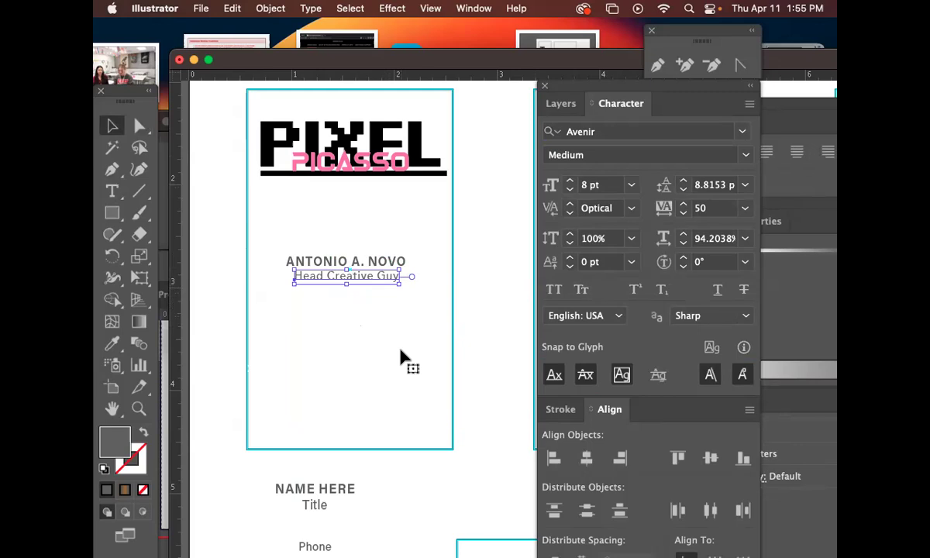
# Nudge the Head Creative Guy line right and then left to fine-tune its horizontal position.
pyautogui.click(396, 351)
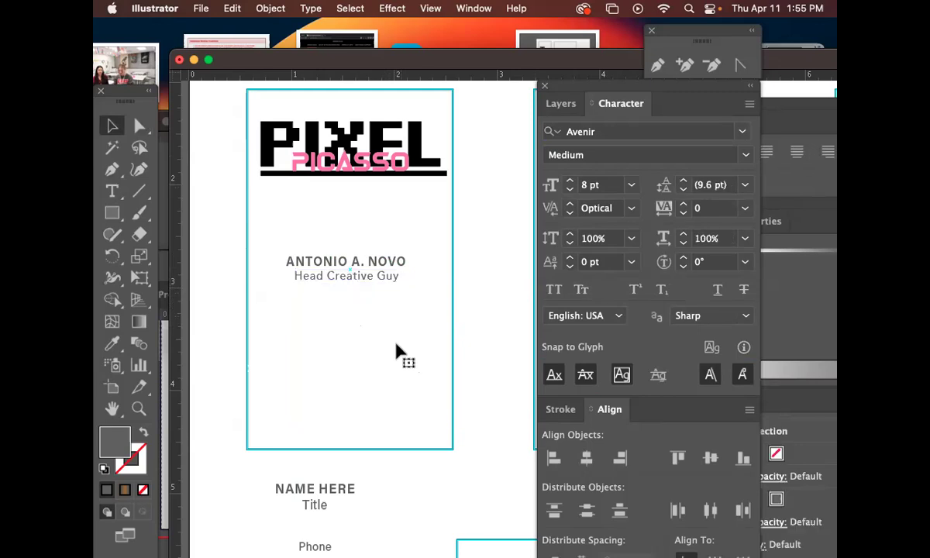
pyautogui.click(386, 280)
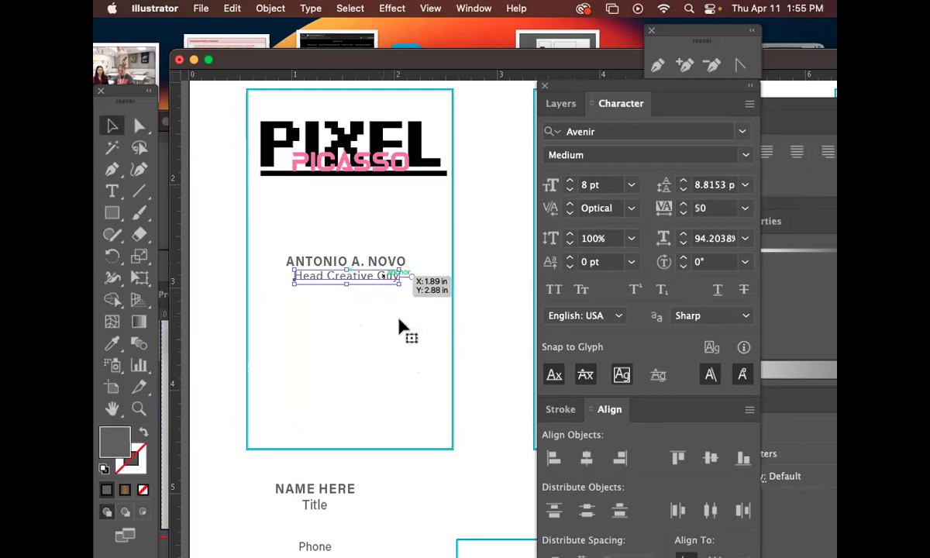
pyautogui.press('Right')
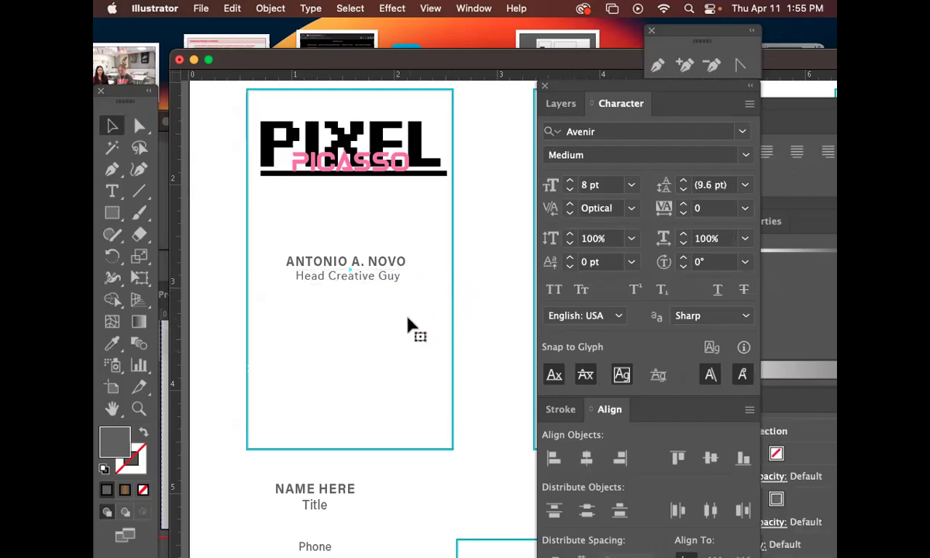
pyautogui.press('Left')
pyautogui.press('Left')
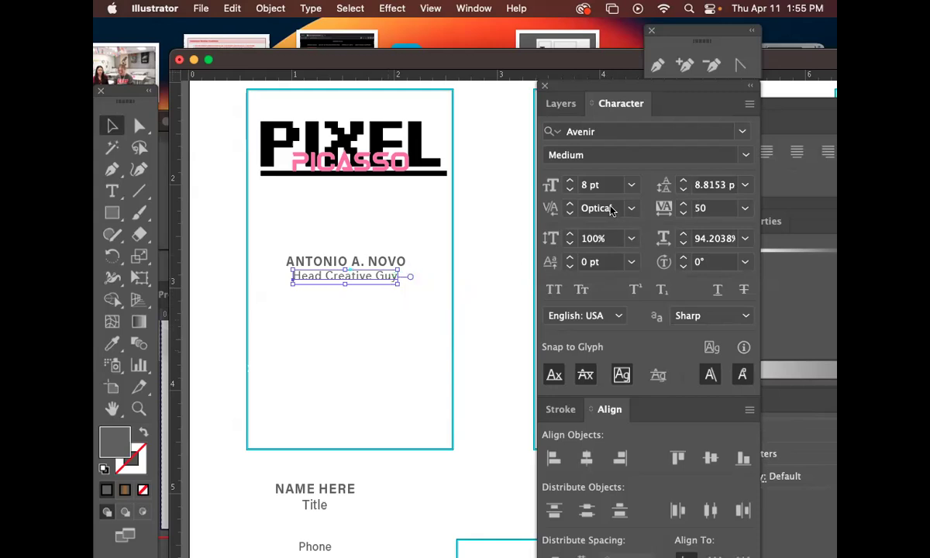
# Try the Oblique Avenir style on the title, then undo it to keep it upright.
pyautogui.click(747, 155)
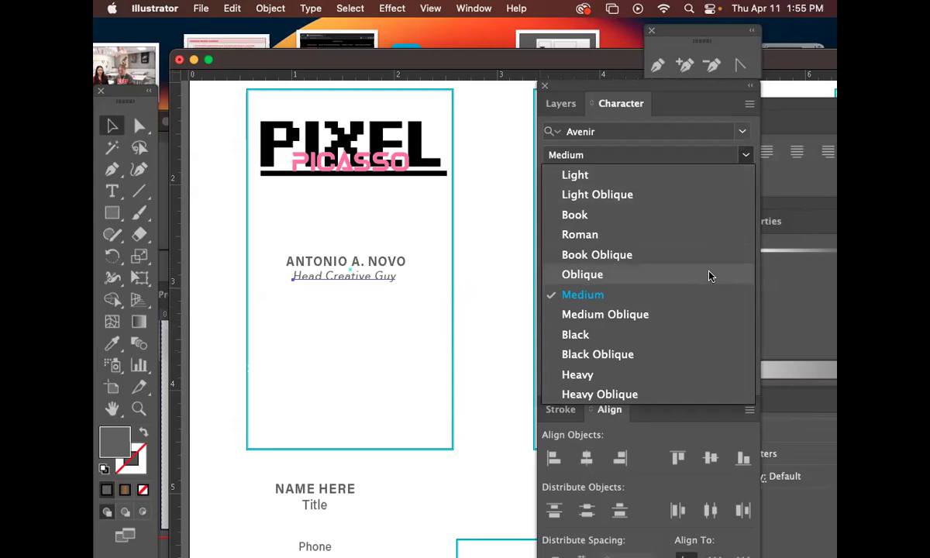
pyautogui.click(709, 276)
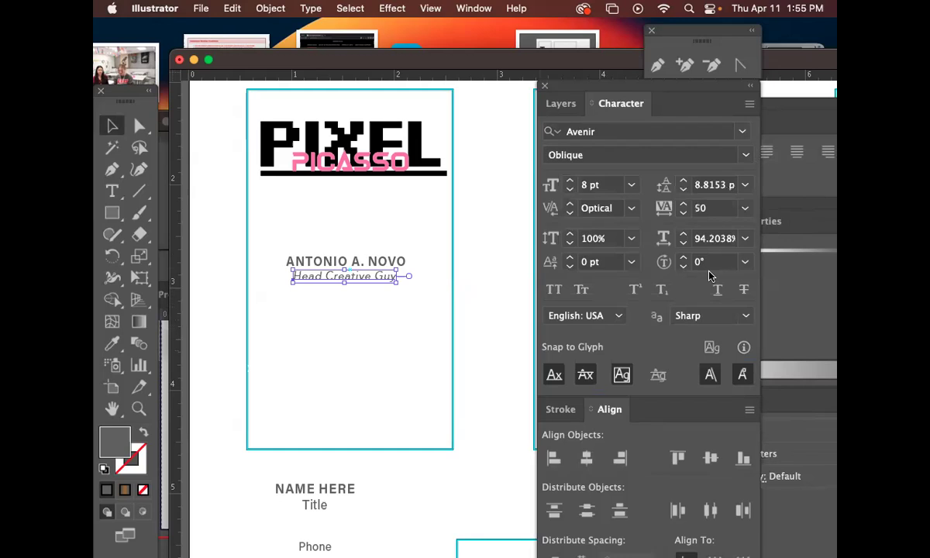
pyautogui.press('super+z')
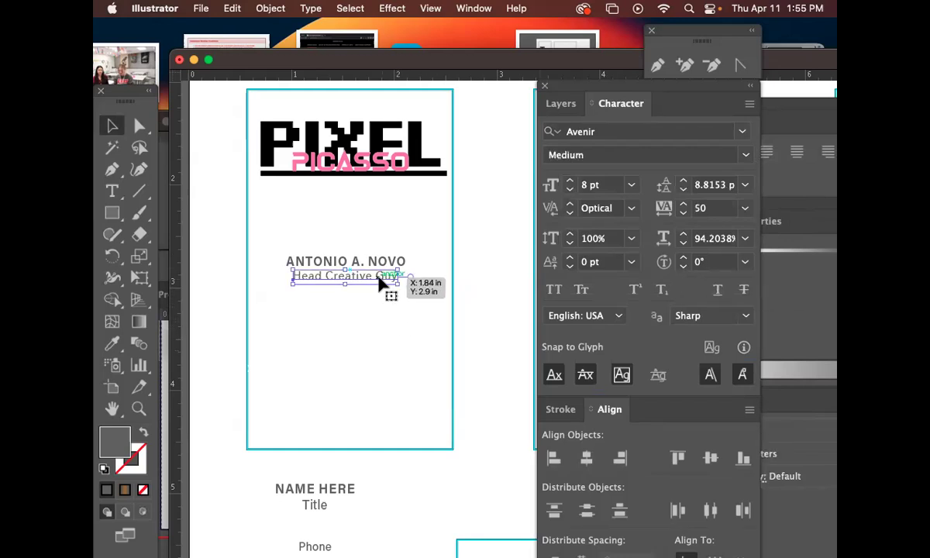
pyautogui.press('super+equal')
pyautogui.press('super+minus')
pyautogui.press('super+minus')
pyautogui.press('super+minus')
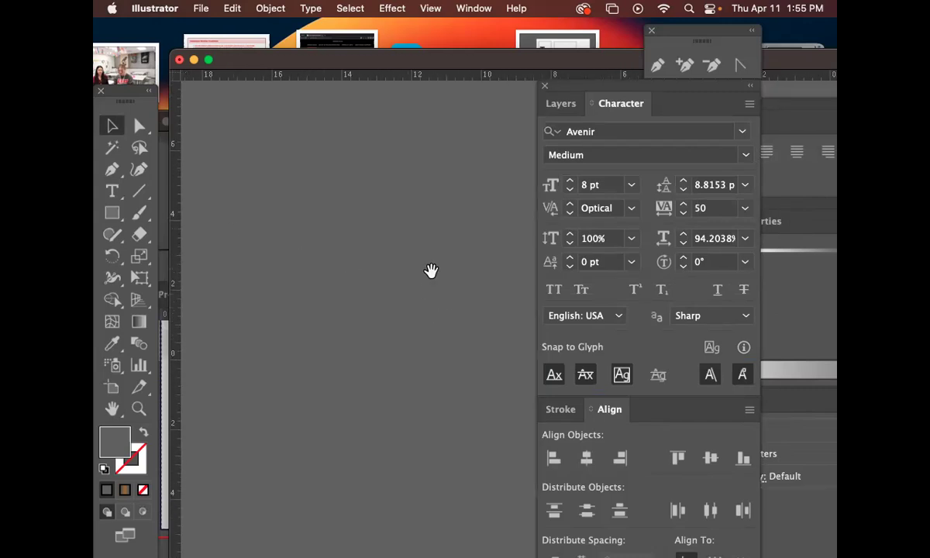
# Bring the card back into view and lower the Head Creative Guy line about 0.03 in.
pyautogui.hscroll(10, 453, 289)
pyautogui.scroll(-4, 453, 289)
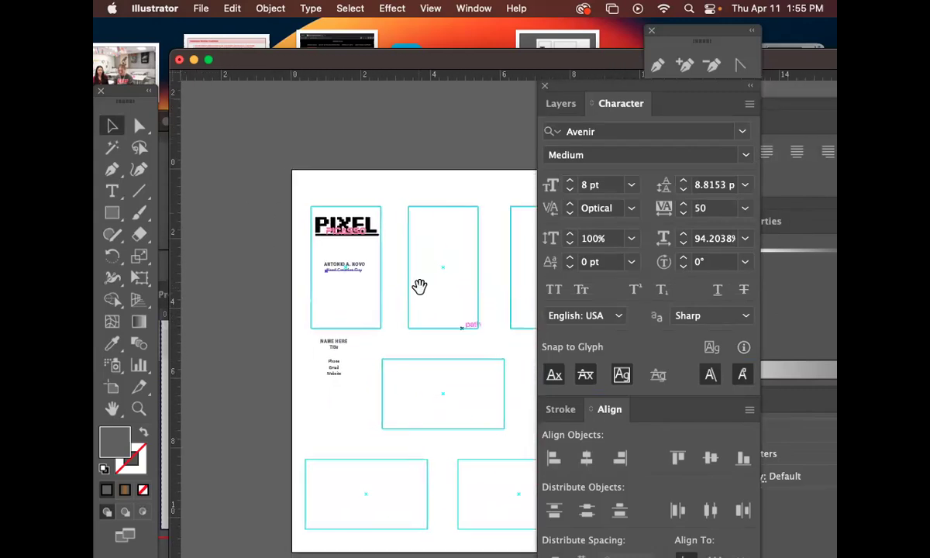
pyautogui.press('super+equal')
pyautogui.moveTo(468, 295); pyautogui.dragTo(259, 247)
pyautogui.moveTo(467, 262); pyautogui.dragTo(283, 231)
pyautogui.moveTo(455, 237); pyautogui.dragTo(359, 194)
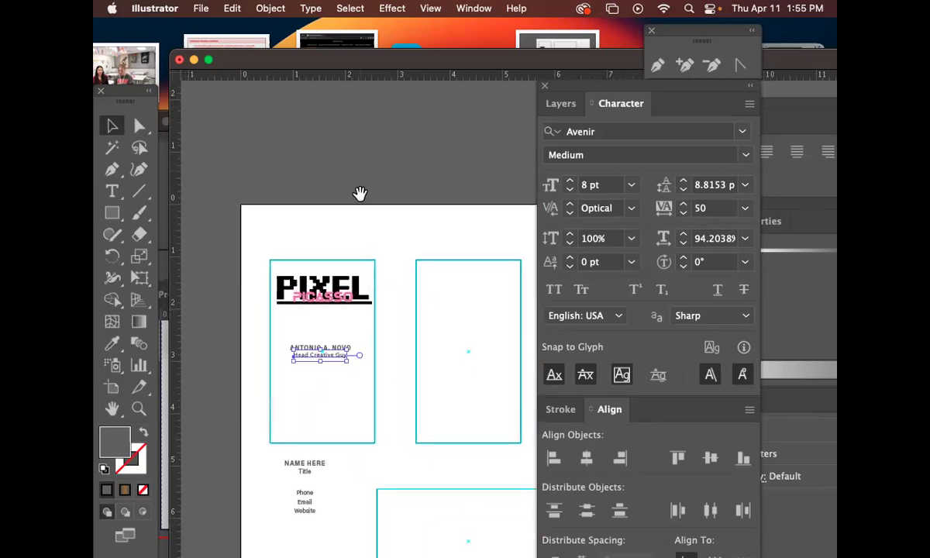
pyautogui.moveTo(372, 287); pyautogui.dragTo(403, 224)
pyautogui.click(140, 410)
pyautogui.moveTo(360, 278); pyautogui.dragTo(527, 348)
pyautogui.moveTo(361, 332); pyautogui.dragTo(426, 250)
pyautogui.press('v')
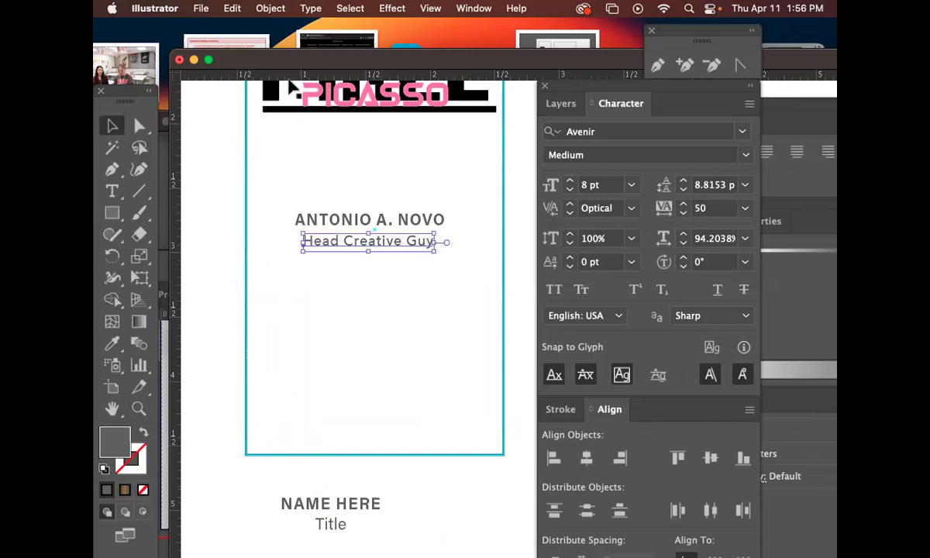
pyautogui.click(269, 7)
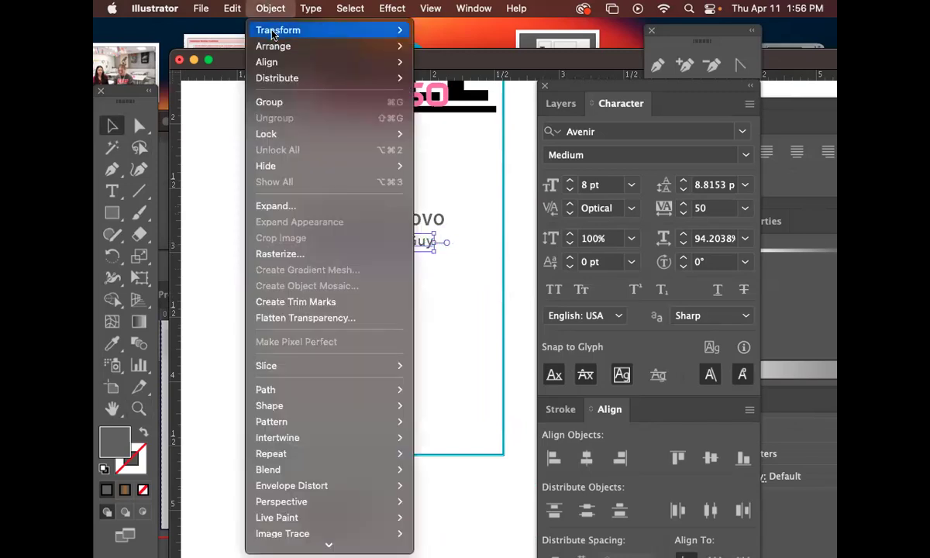
# Bring up Shear for the selected title, previewing a 12° horizontal slant.
pyautogui.moveTo(273, 33)
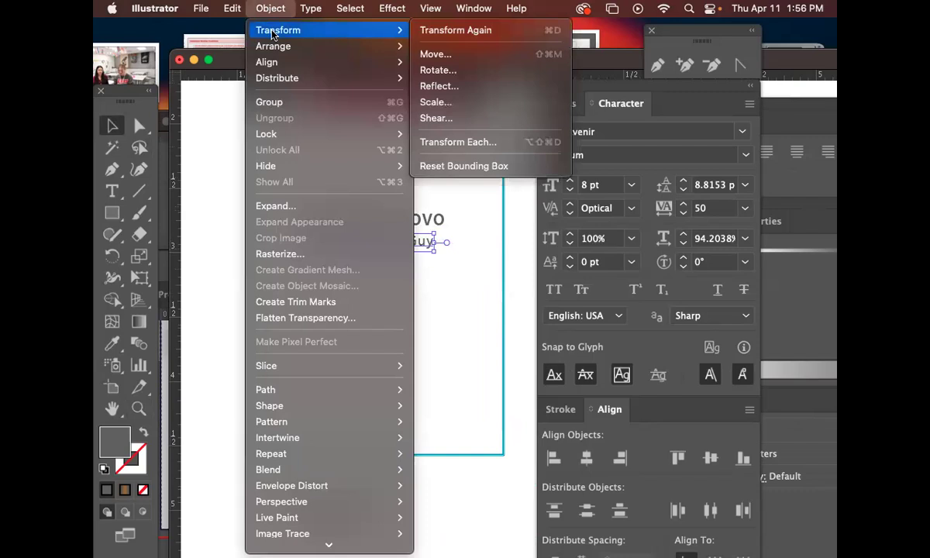
pyautogui.click(435, 119)
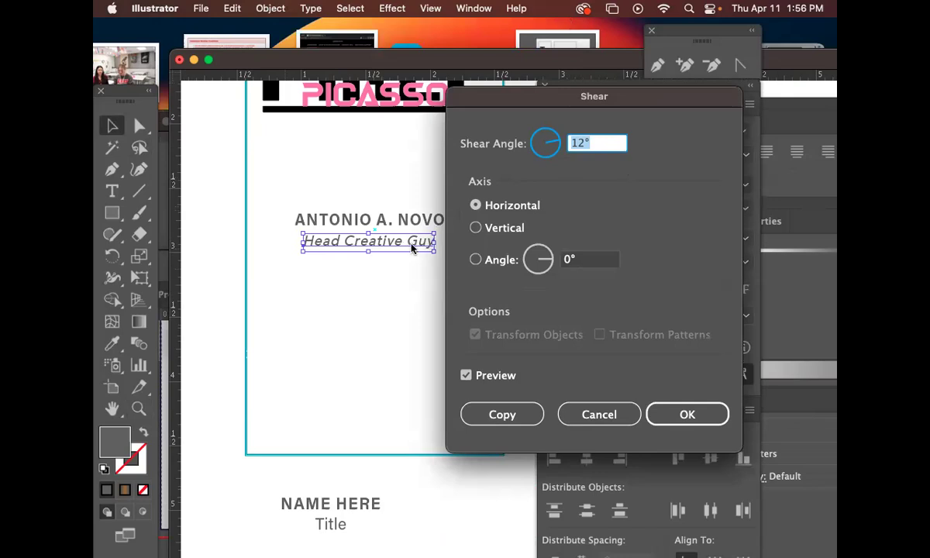
# Cancel the title's 12° slant, then try a -12° shear on the PIXEL PICASSO logo and undo it.
pyautogui.click(599, 414)
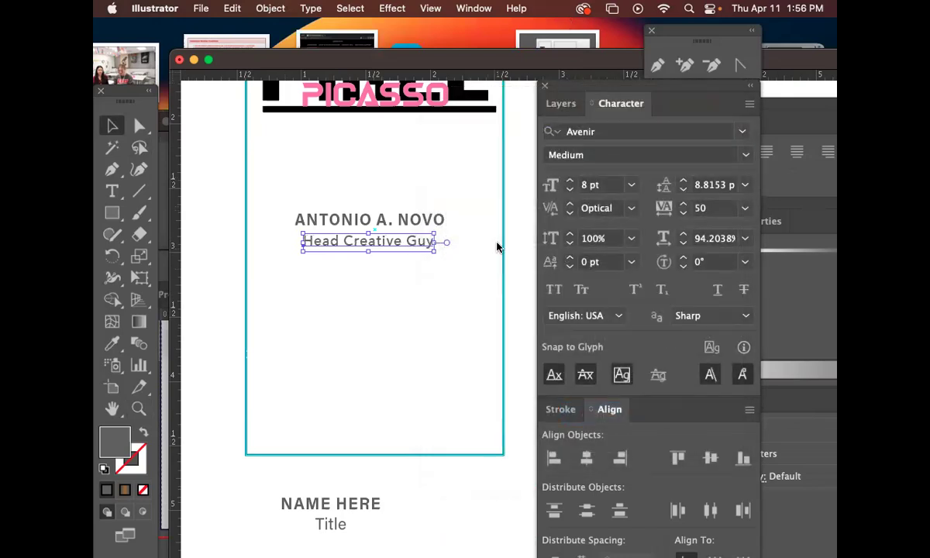
pyautogui.moveTo(452, 167); pyautogui.dragTo(341, 167)
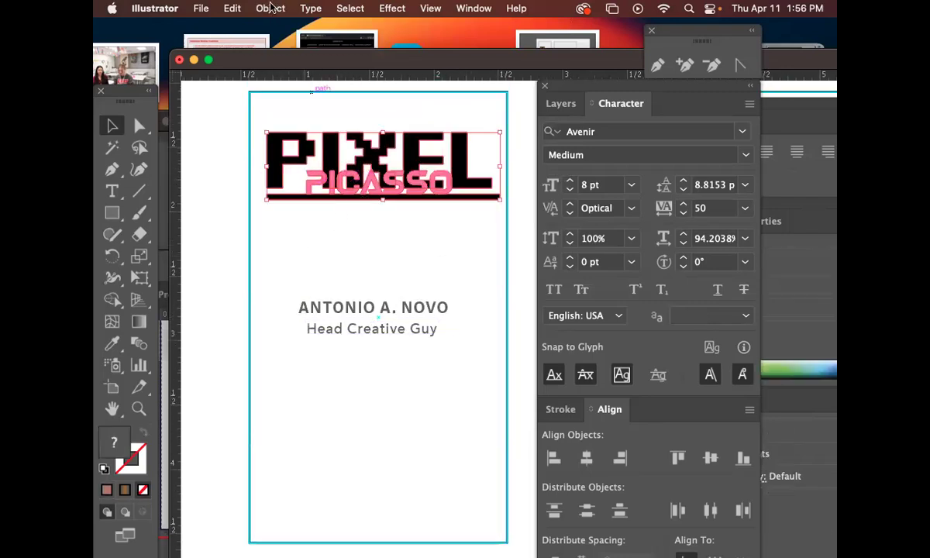
pyautogui.click(271, 8)
pyautogui.moveTo(276, 32)
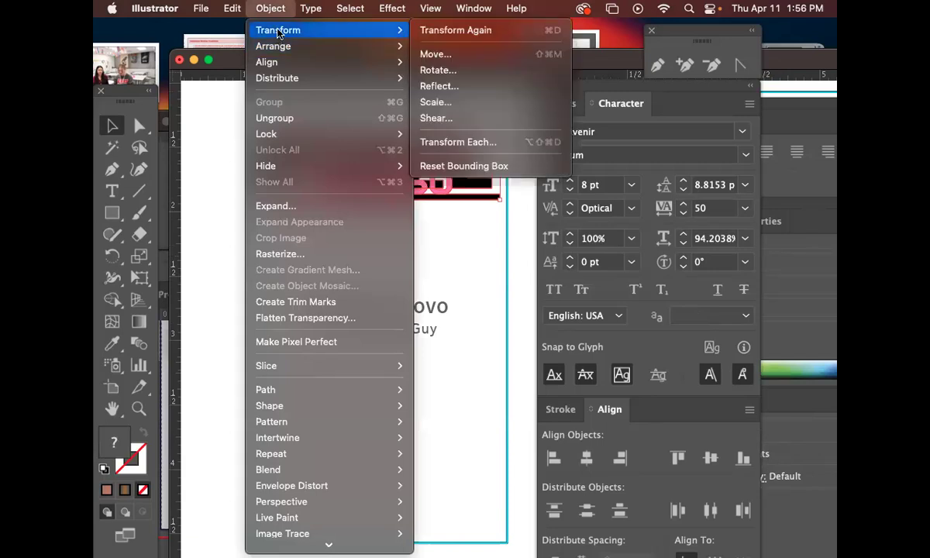
pyautogui.click(434, 116)
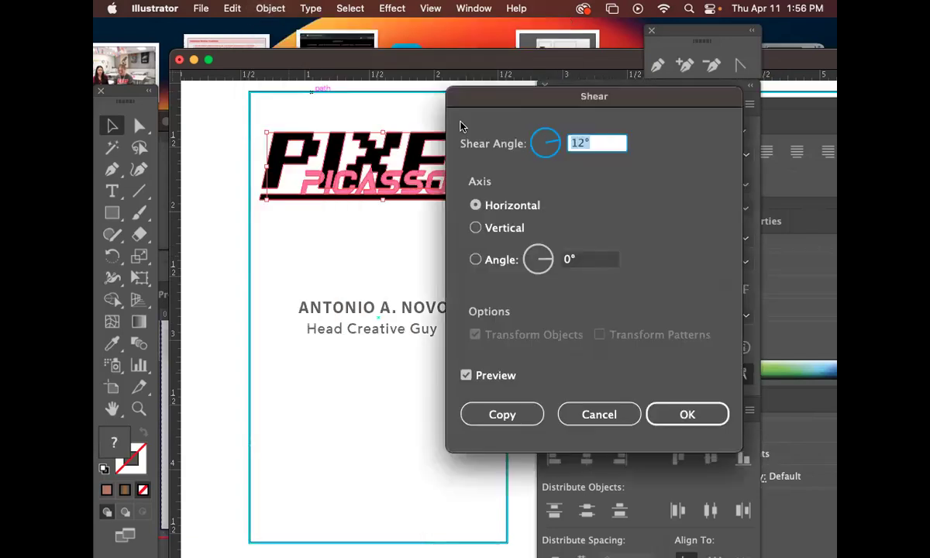
pyautogui.moveTo(547, 100); pyautogui.dragTo(696, 107)
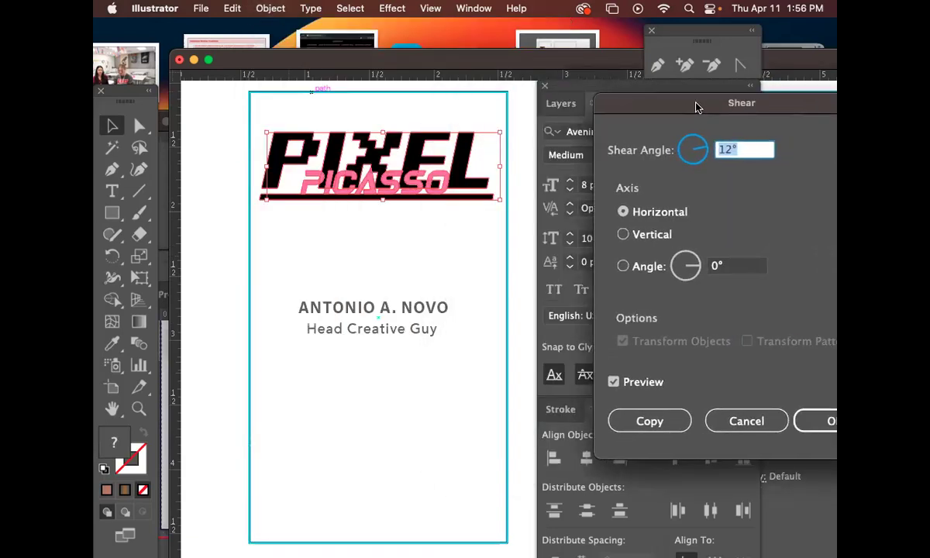
pyautogui.click(719, 149)
pyautogui.write('-')
pyautogui.press('Return')
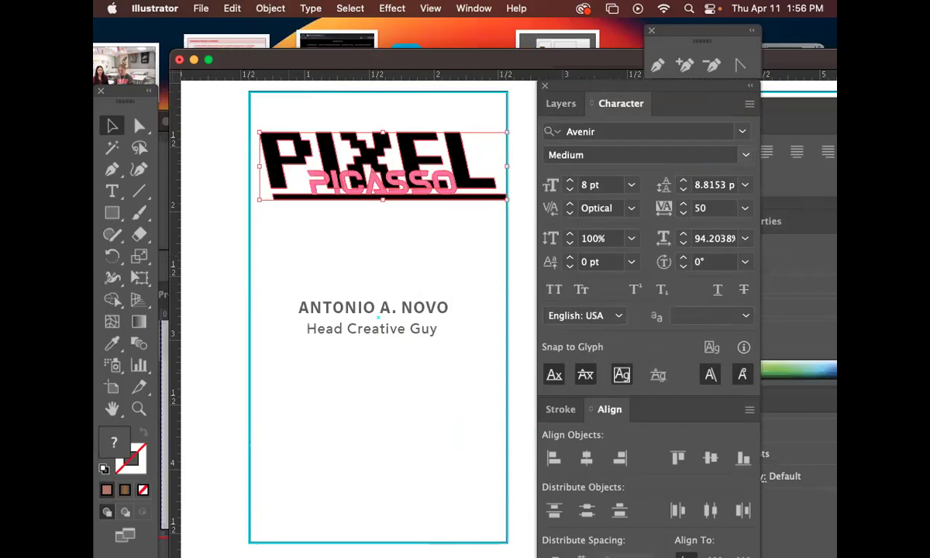
pyautogui.press('super+z')
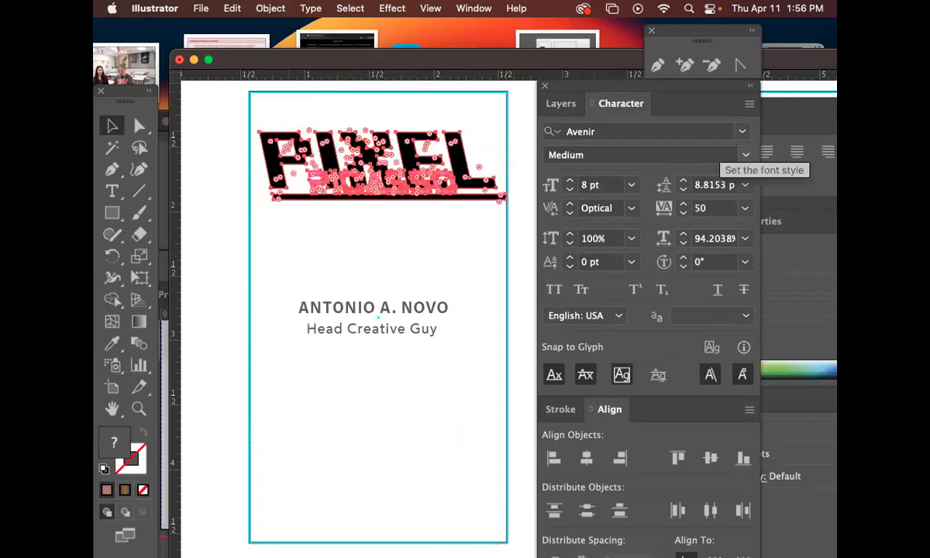
# Reselect the PIXEL PICASSO logo for another transformation.
pyautogui.click(110, 126)
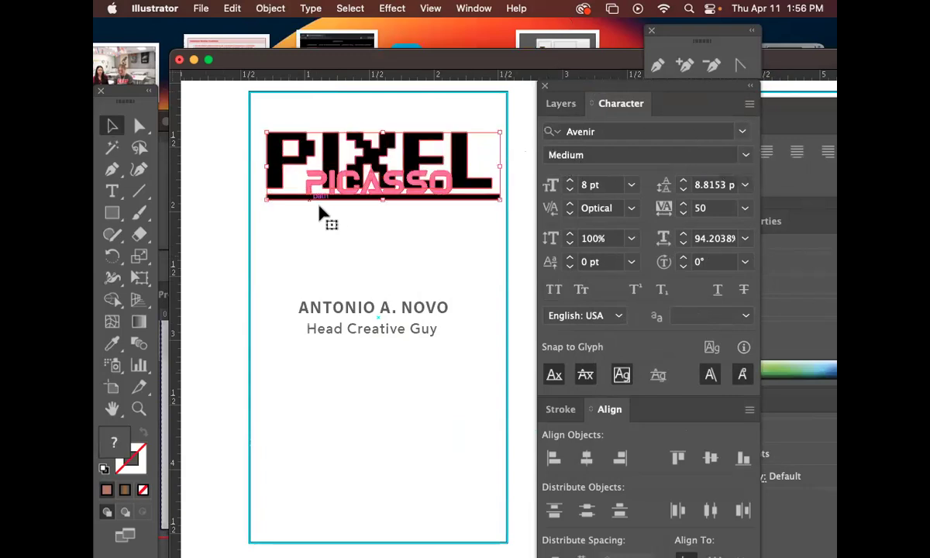
pyautogui.moveTo(452, 241); pyautogui.dragTo(397, 228)
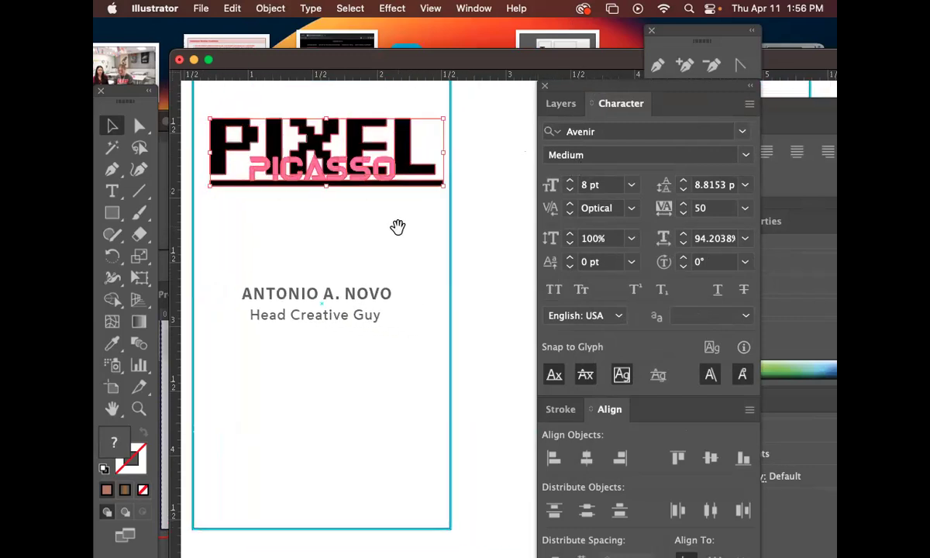
pyautogui.click(367, 318)
pyautogui.click(424, 349)
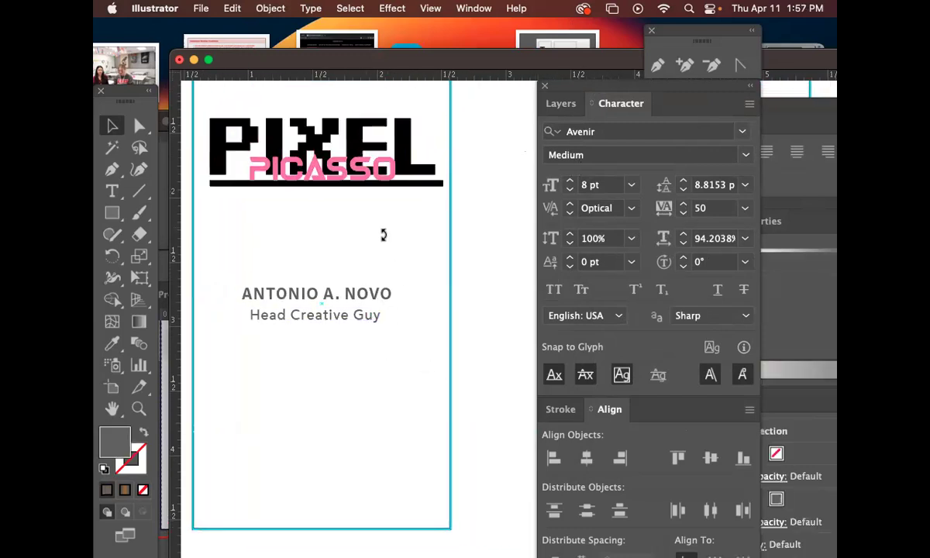
pyautogui.moveTo(389, 244); pyautogui.dragTo(407, 244)
pyautogui.click(358, 182)
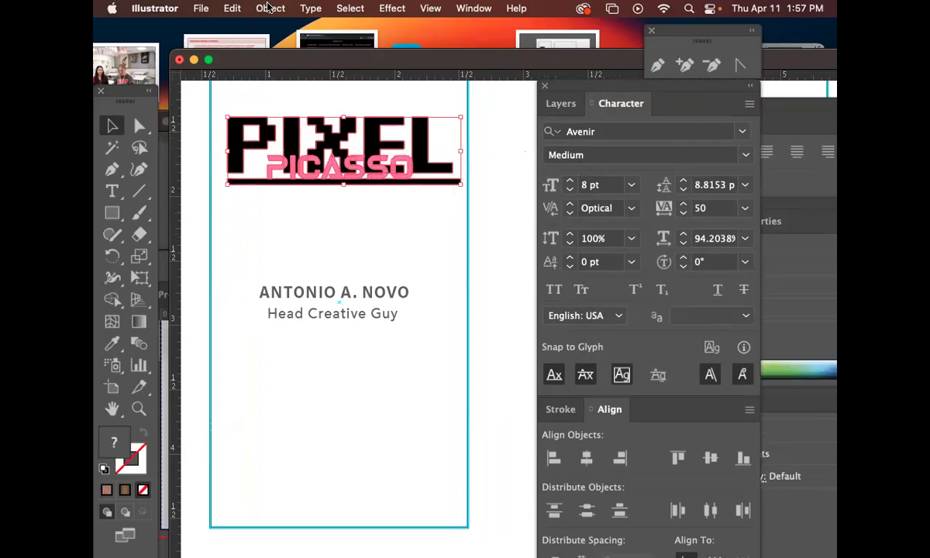
pyautogui.click(271, 9)
pyautogui.moveTo(289, 35)
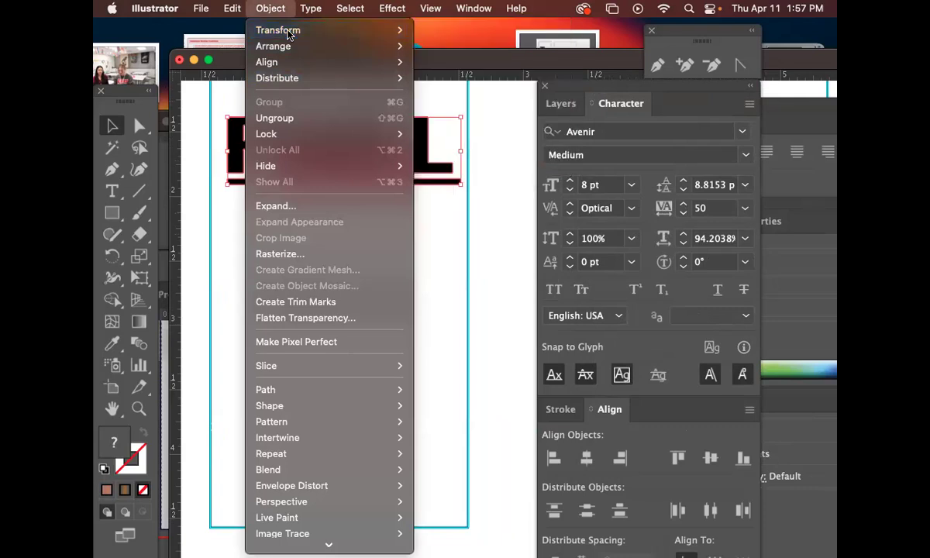
# Make a mirrored copy of the PIXEL PICASSO logo with Reflect (Vertical) and Copy.
pyautogui.click(237, 74)
pyautogui.press('space')
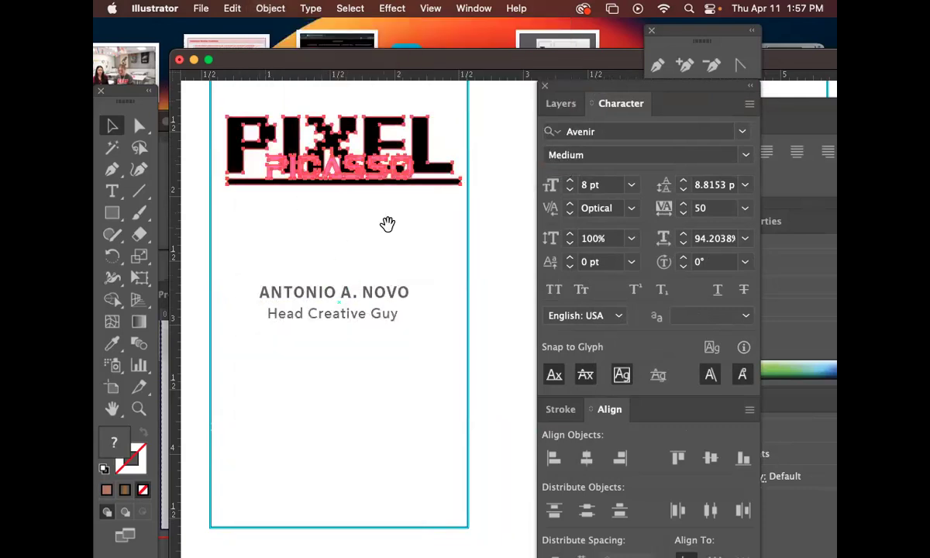
pyautogui.moveTo(386, 227); pyautogui.dragTo(382, 223)
pyautogui.press('super+shift+a')
pyautogui.click(335, 180)
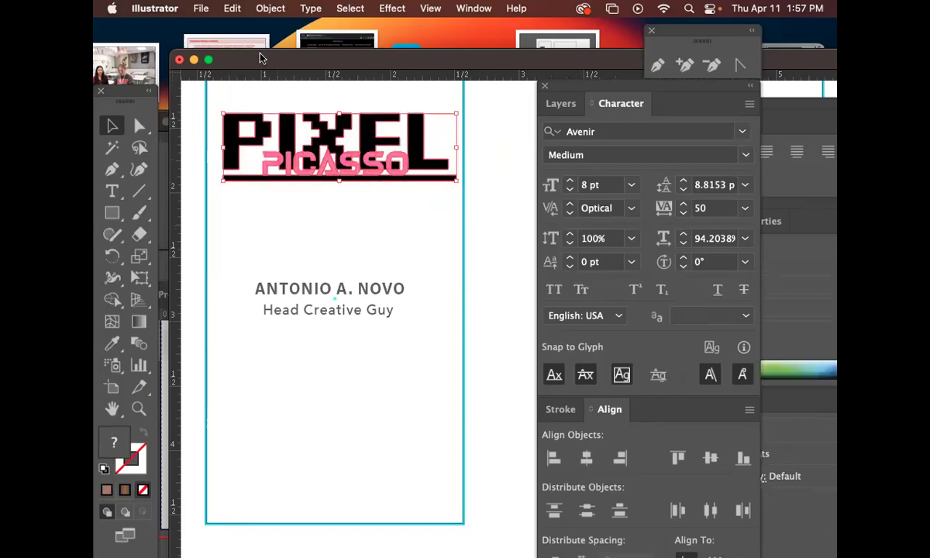
pyautogui.click(270, 9)
pyautogui.moveTo(270, 33)
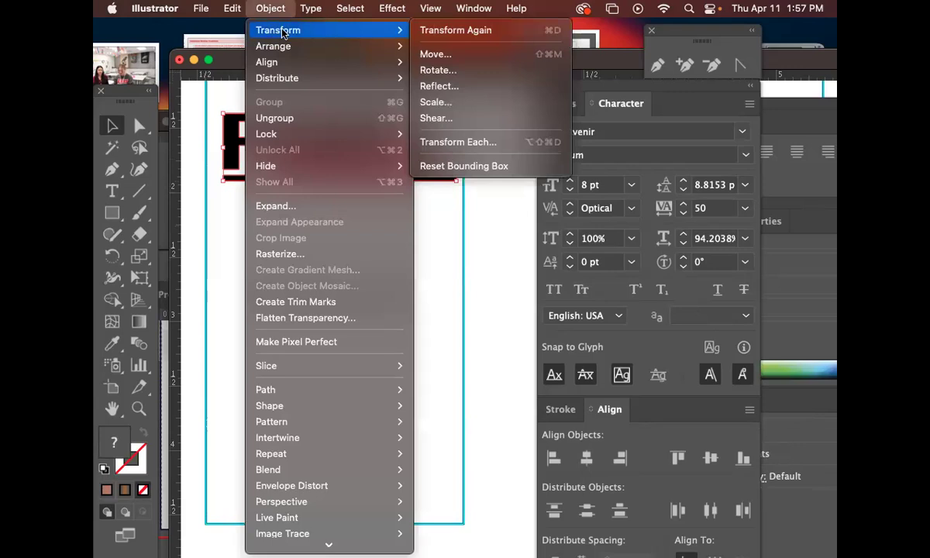
pyautogui.click(457, 87)
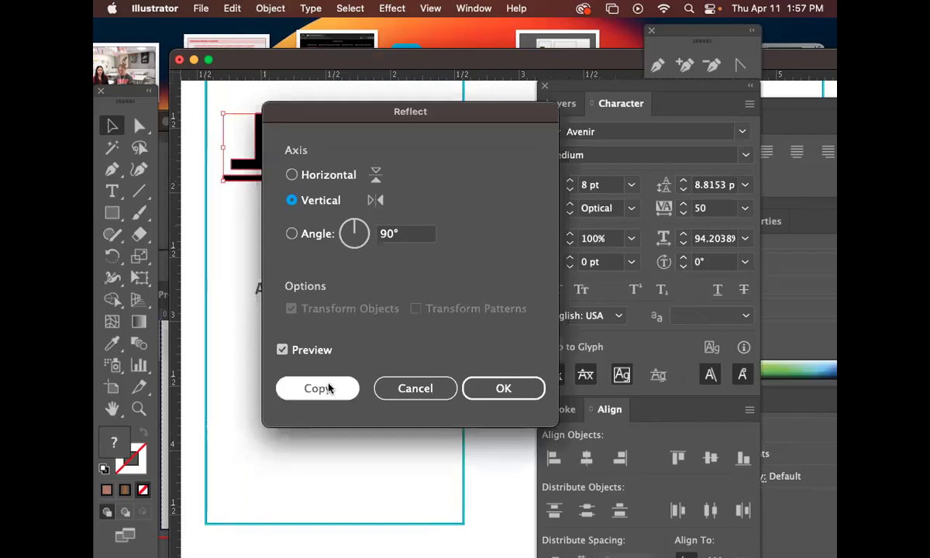
pyautogui.click(328, 388)
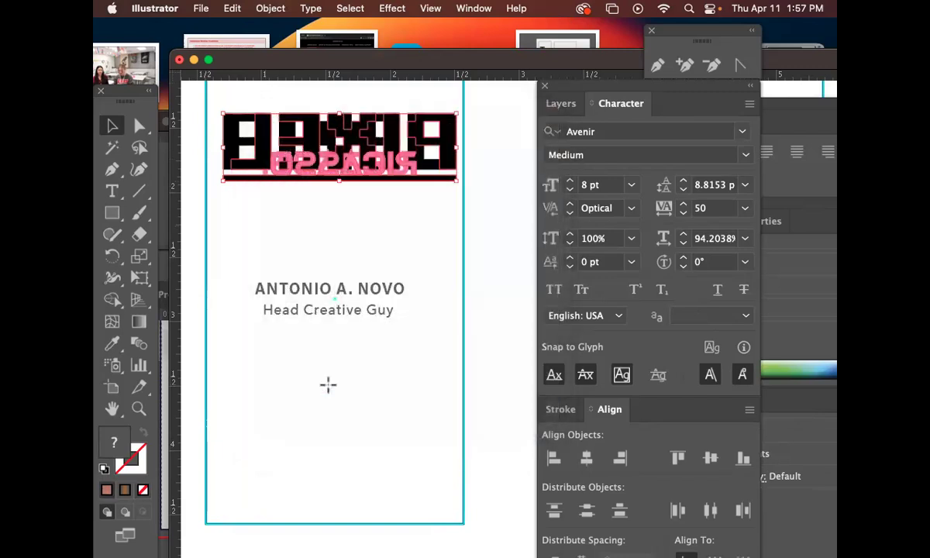
# Place the upside-down copy directly beneath the original logo like a reflection.
pyautogui.click(116, 122)
pyautogui.moveTo(319, 157); pyautogui.dragTo(317, 204)
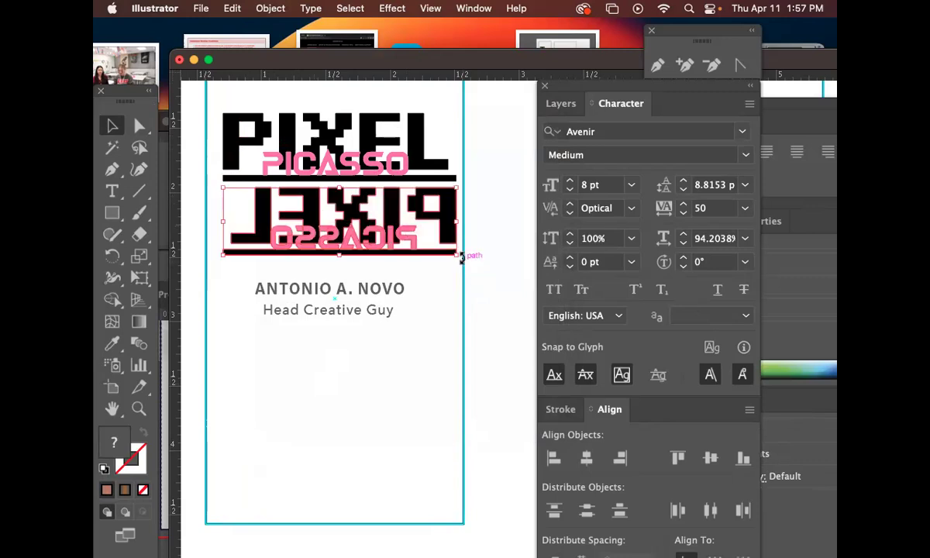
pyautogui.press('super+z')
pyautogui.press('super+z')
pyautogui.press('super+z')
pyautogui.moveTo(335, 149); pyautogui.dragTo(327, 318)
pyautogui.moveTo(333, 268); pyautogui.dragTo(338, 196)
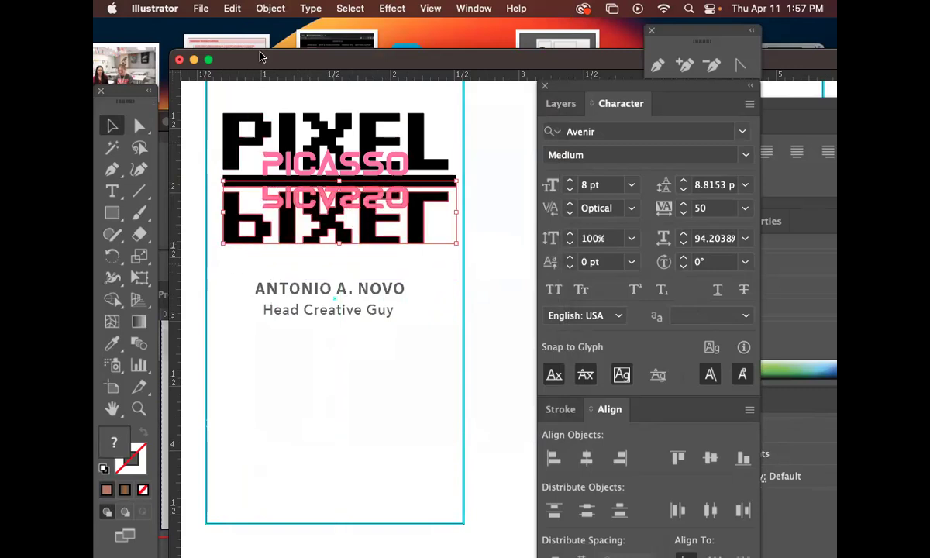
pyautogui.click(269, 9)
pyautogui.moveTo(264, 29)
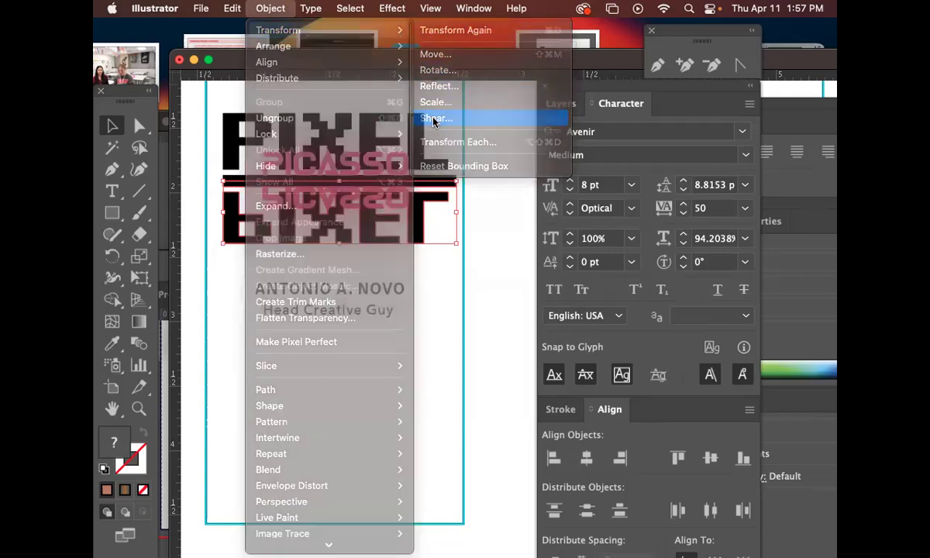
# Shear the flipped logo copy and nudge it slightly left and up.
pyautogui.click(434, 120)
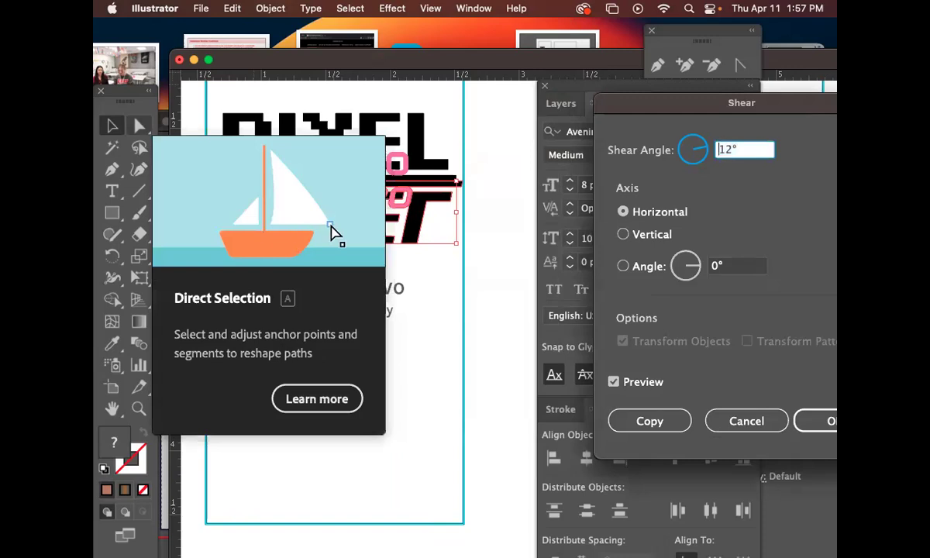
pyautogui.click(823, 421)
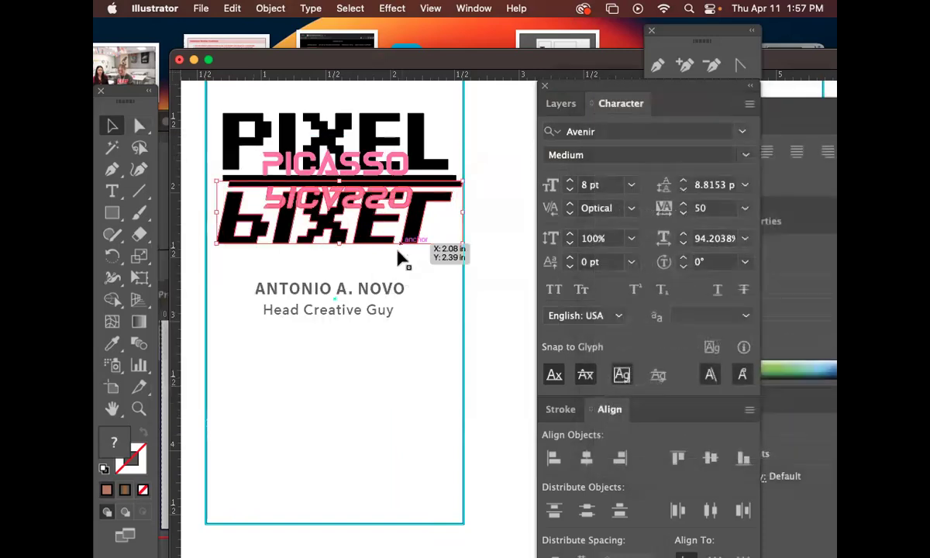
pyautogui.moveTo(395, 231); pyautogui.dragTo(389, 225)
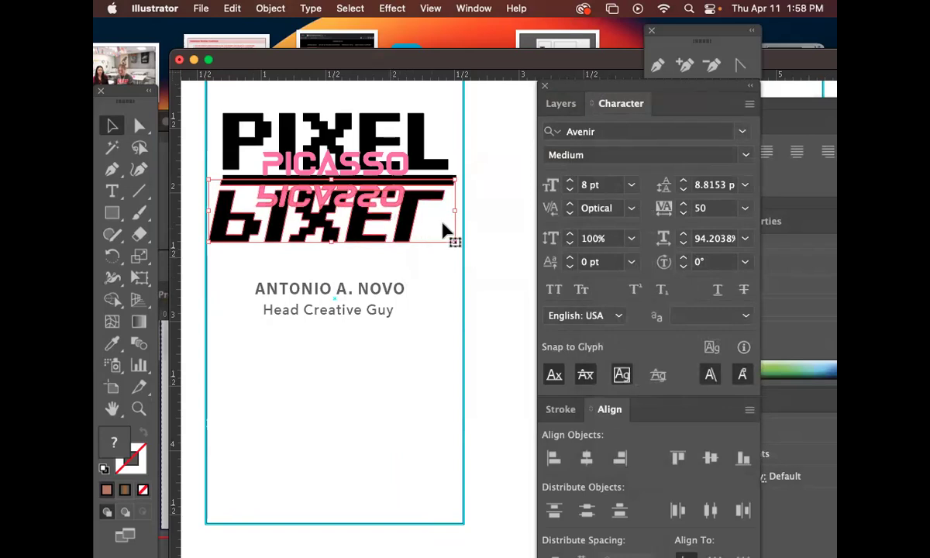
# Fade the reflection copy to 12% opacity in the Transparency panel.
pyautogui.click(394, 8)
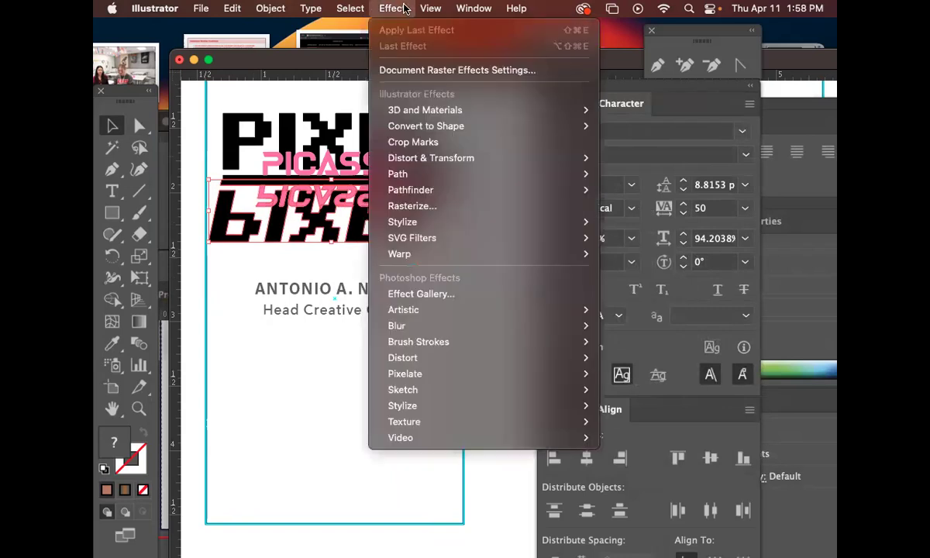
pyautogui.moveTo(474, 7)
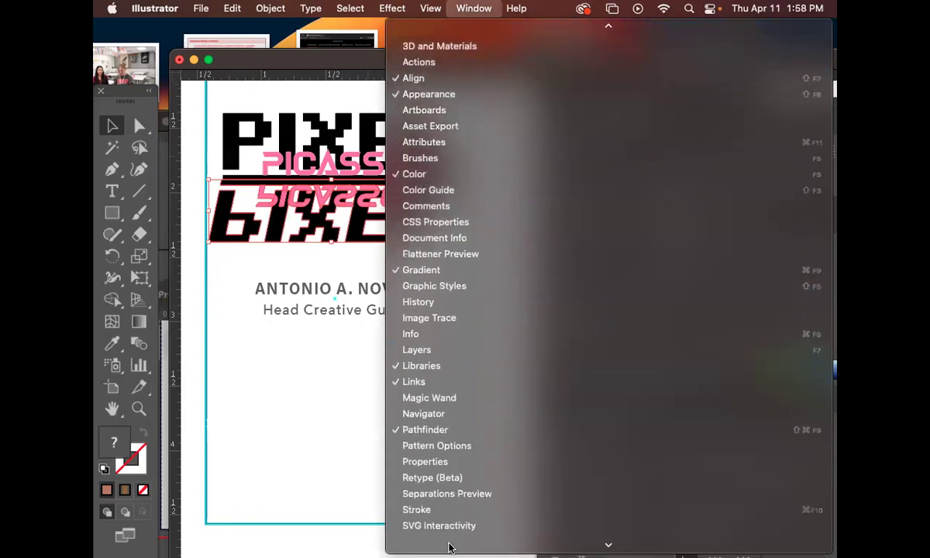
pyautogui.click(432, 429)
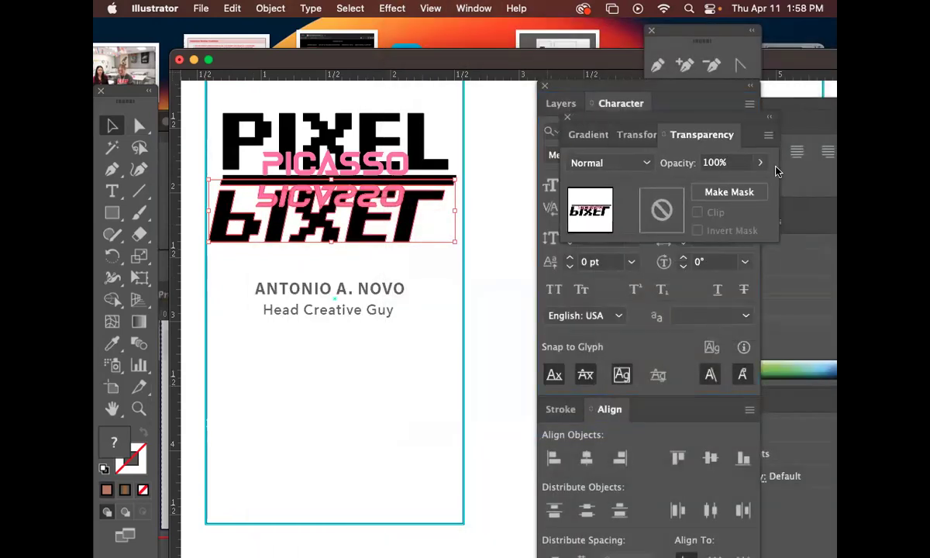
pyautogui.click(761, 162)
pyautogui.moveTo(752, 186); pyautogui.dragTo(693, 186)
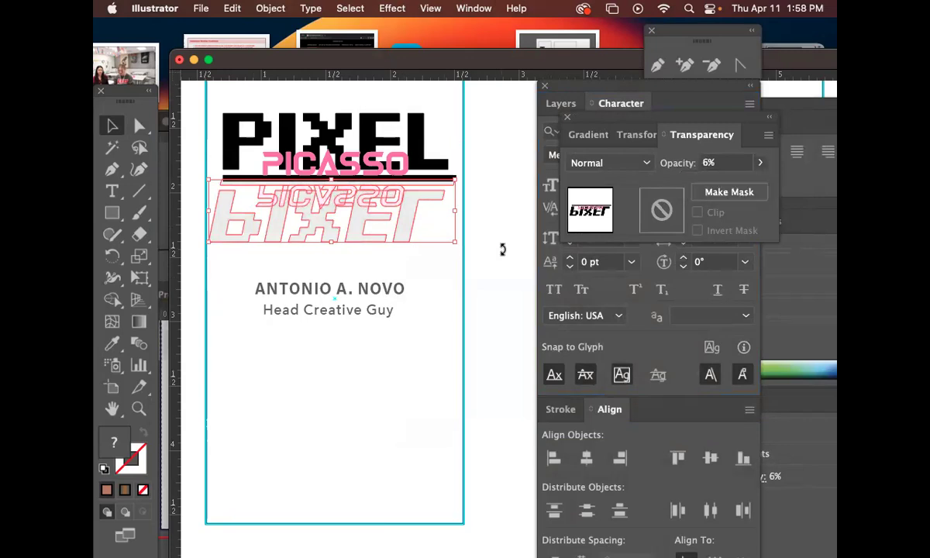
pyautogui.click(502, 248)
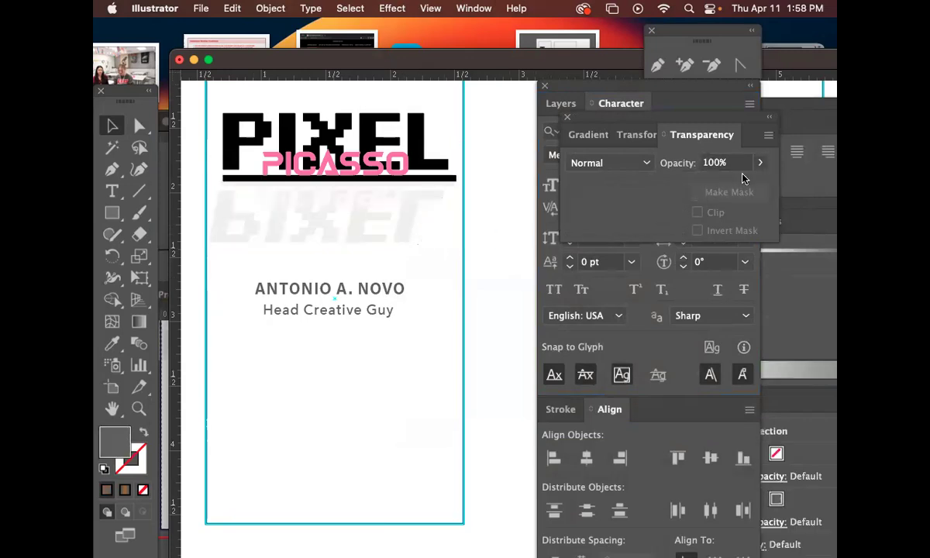
pyautogui.click(761, 162)
pyautogui.press('super+z')
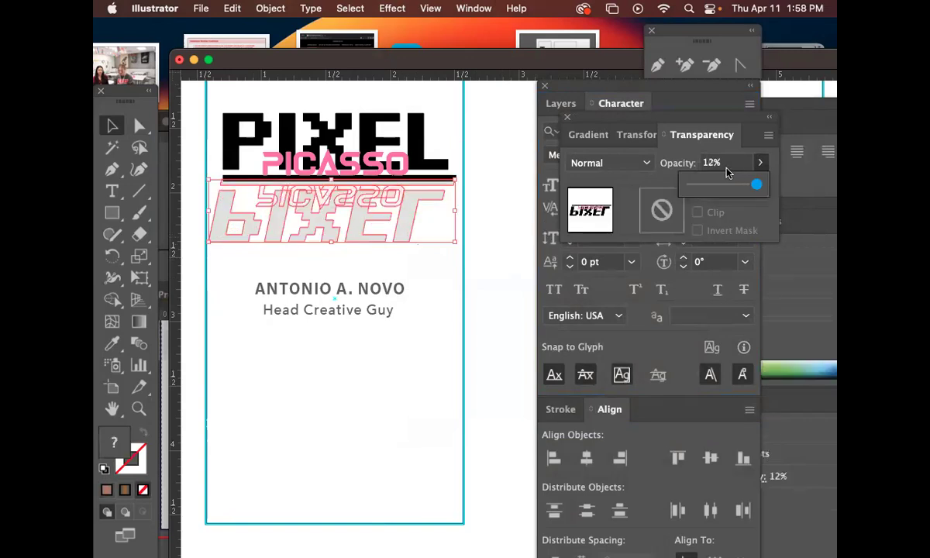
pyautogui.click(492, 259)
# Delete the faded PIXEL reflection from beneath the logo.
pyautogui.click(399, 225)
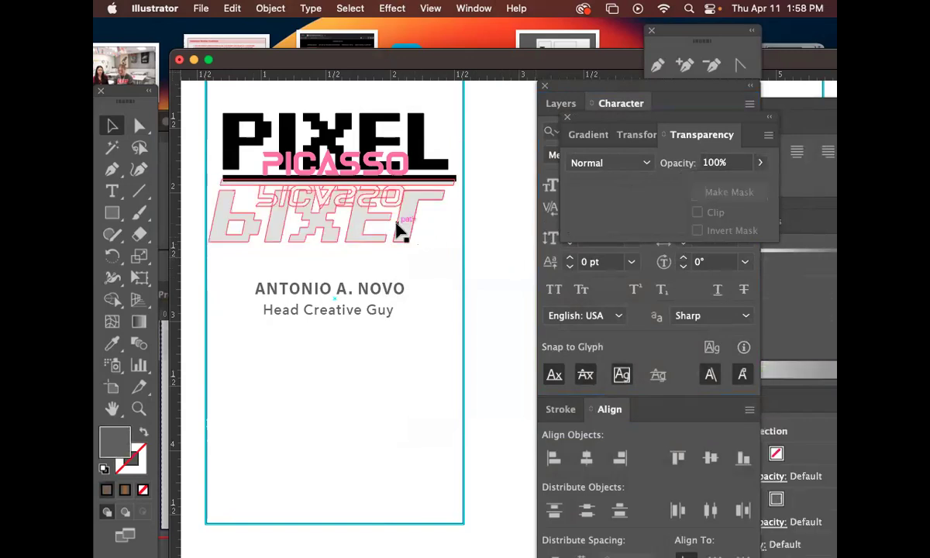
pyautogui.press('Delete')
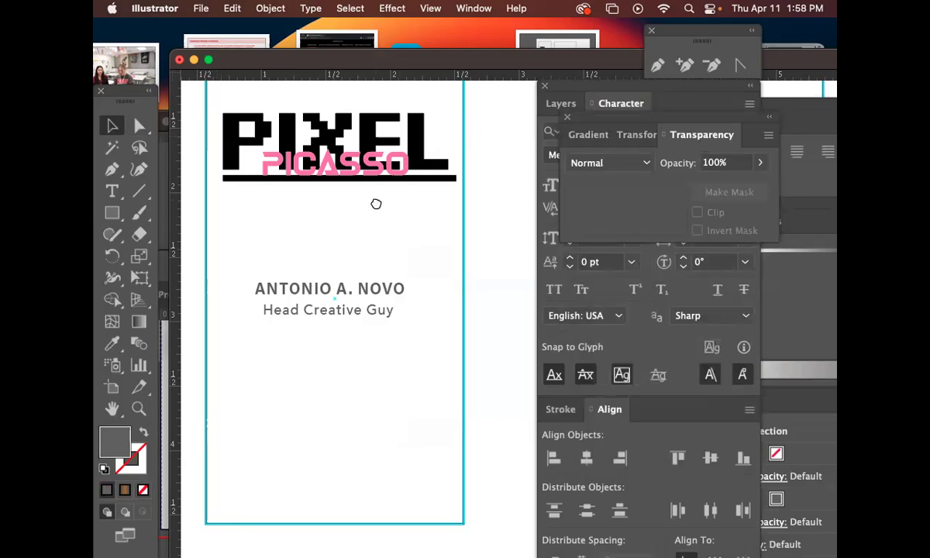
pyautogui.scroll(2, 381, 217)
pyautogui.click(807, 344)
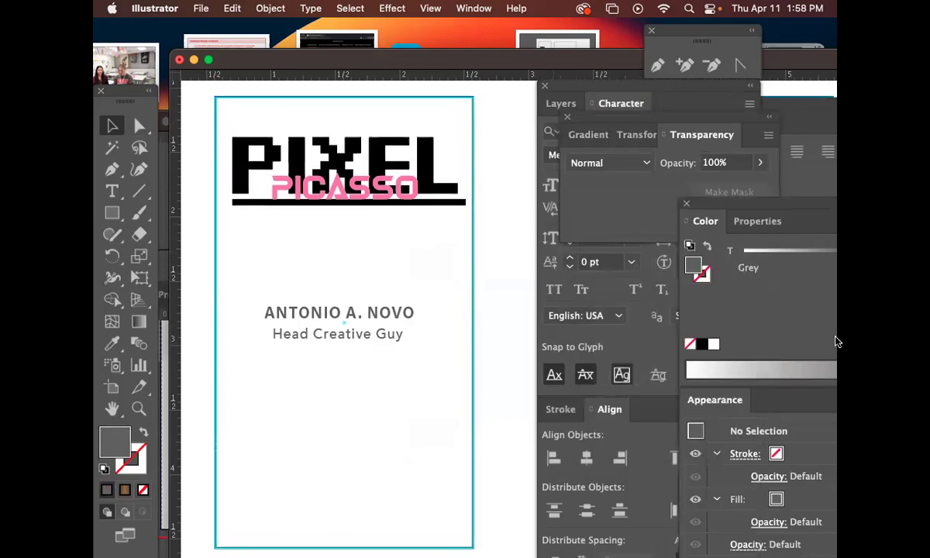
# Set the Head Creative Guy title's tracking to 0 using a floating Character panel.
pyautogui.click(386, 341)
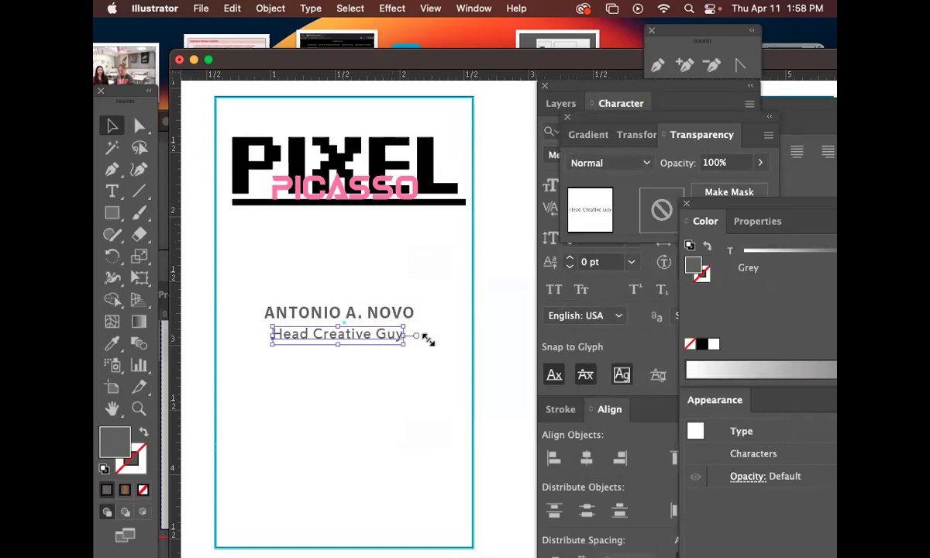
pyautogui.click(521, 257)
pyautogui.press('super+y')
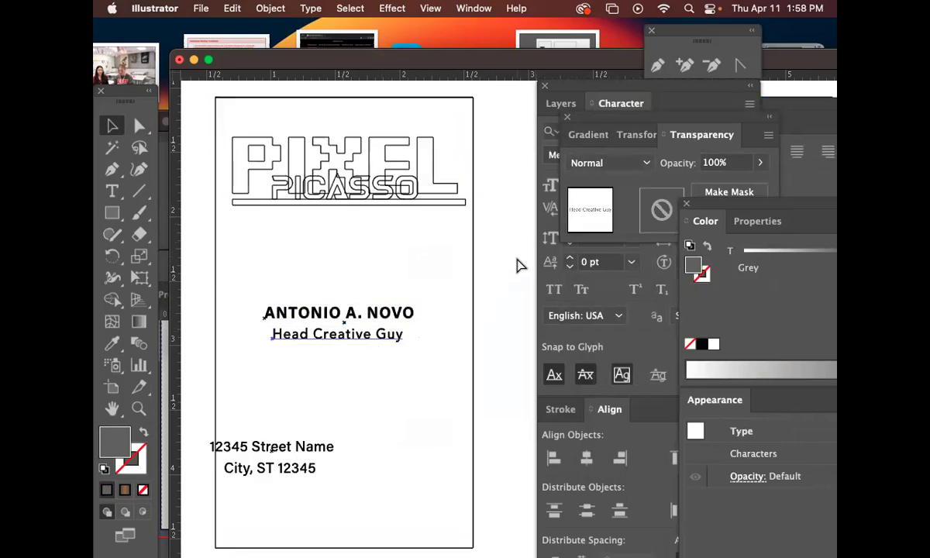
pyautogui.press('super+y')
pyautogui.moveTo(448, 269); pyautogui.dragTo(436, 196)
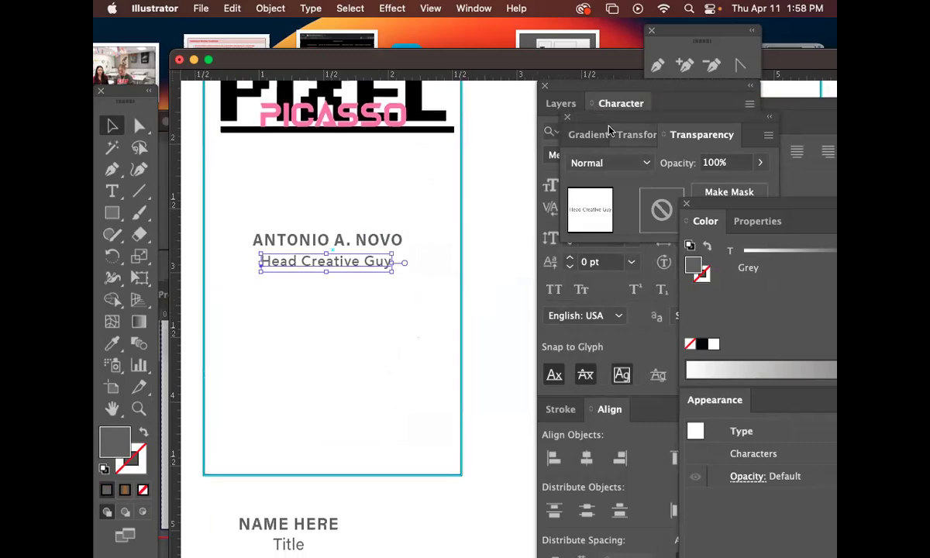
pyautogui.moveTo(609, 118); pyautogui.dragTo(774, 118)
pyautogui.moveTo(632, 103); pyautogui.dragTo(529, 123)
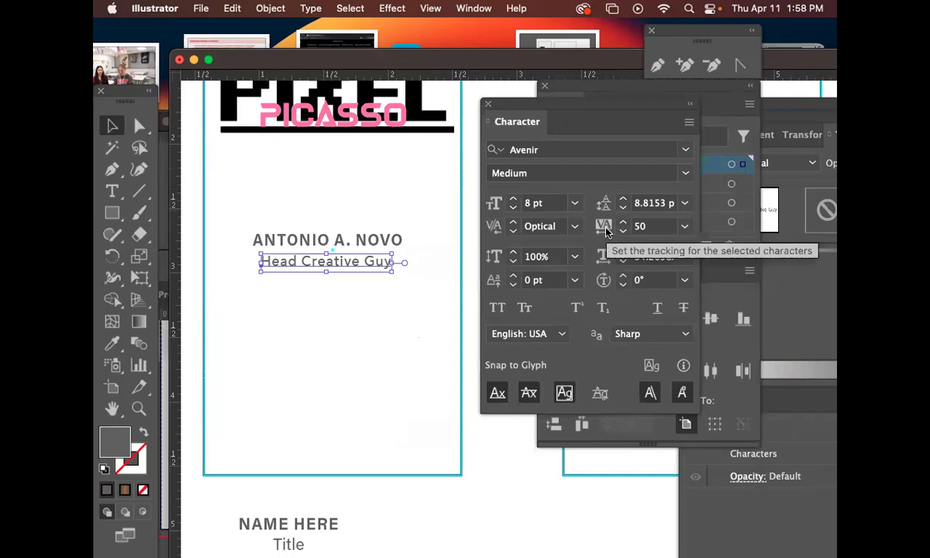
pyautogui.click(684, 226)
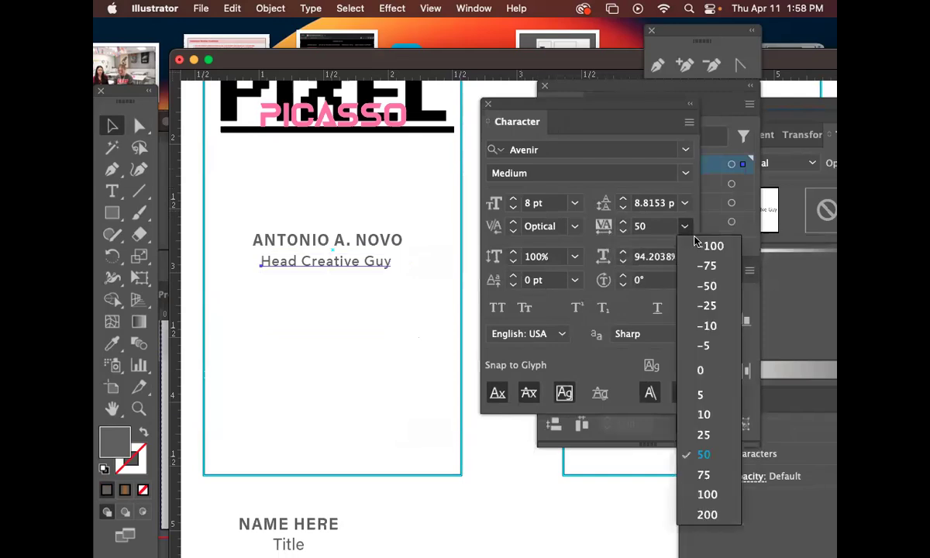
pyautogui.click(701, 372)
pyautogui.moveTo(341, 268); pyautogui.dragTo(351, 269)
pyautogui.click(372, 243)
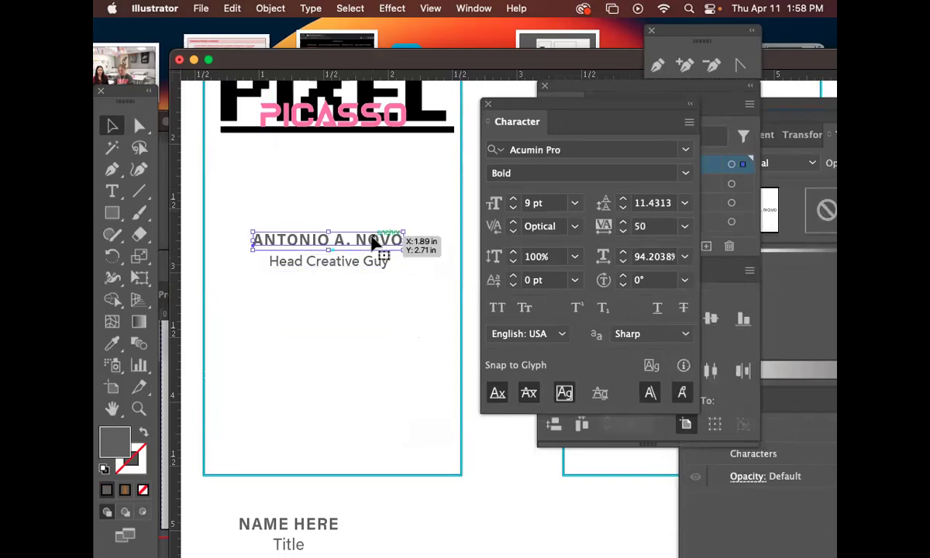
pyautogui.click(684, 226)
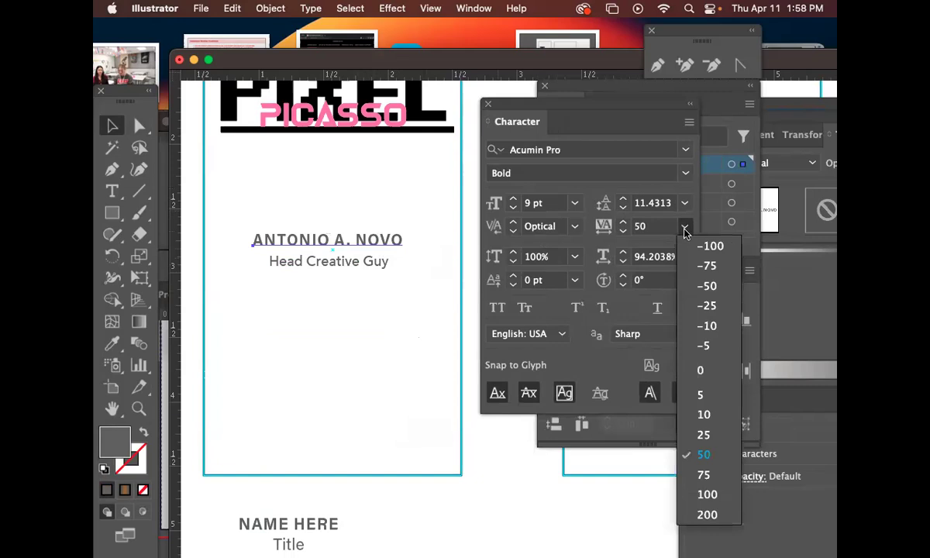
pyautogui.click(726, 367)
pyautogui.moveTo(375, 245); pyautogui.dragTo(386, 265)
# Shrink the title to 7 pt and recentre it under the name.
pyautogui.click(513, 208)
pyautogui.moveTo(369, 269); pyautogui.dragTo(374, 269)
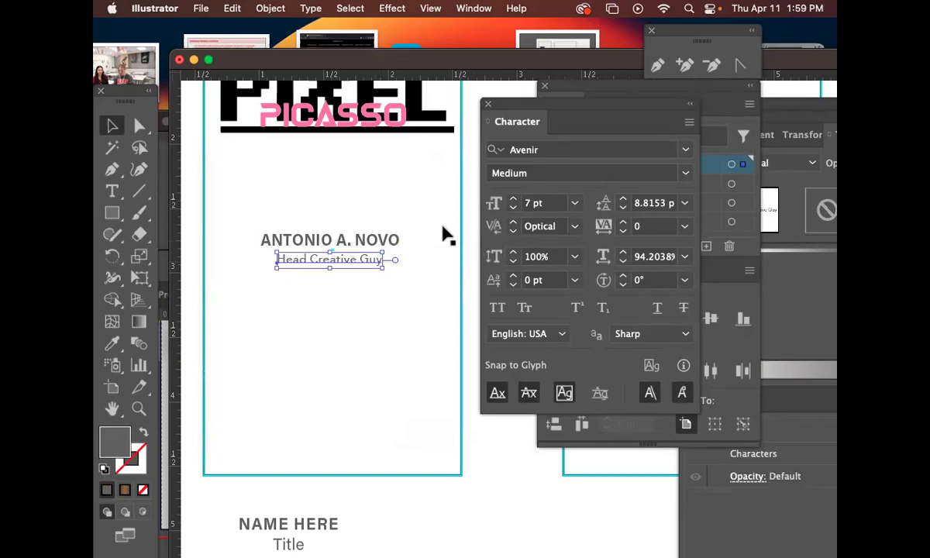
pyautogui.click(428, 240)
pyautogui.click(374, 270)
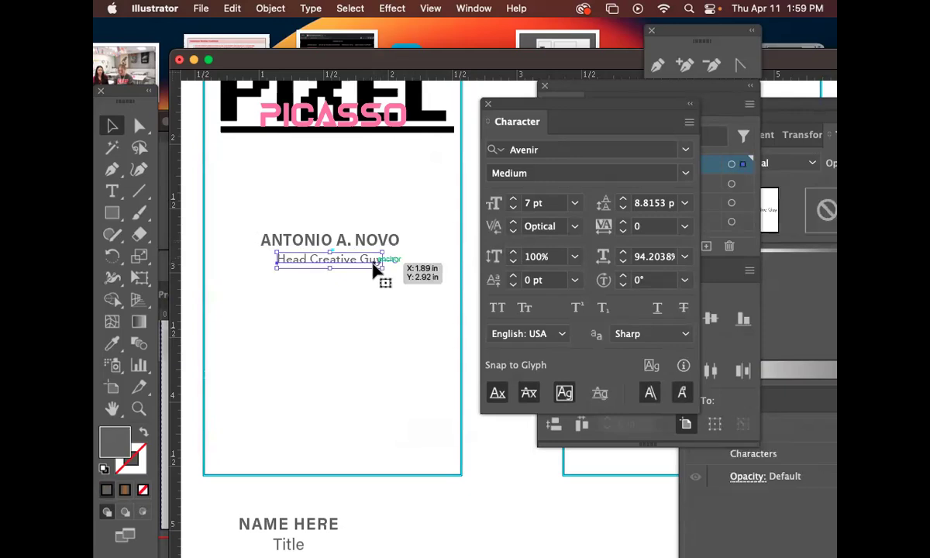
pyautogui.click(408, 302)
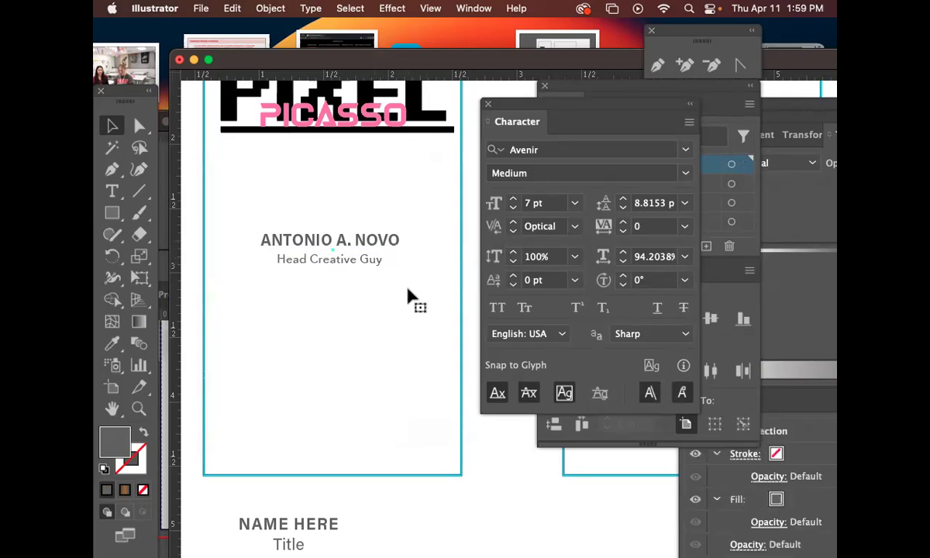
pyautogui.hscroll(-1, 407, 289)
pyautogui.scroll(3, 407, 289)
# Add dashes around the Head Creative Guy title text.
pyautogui.click(354, 288)
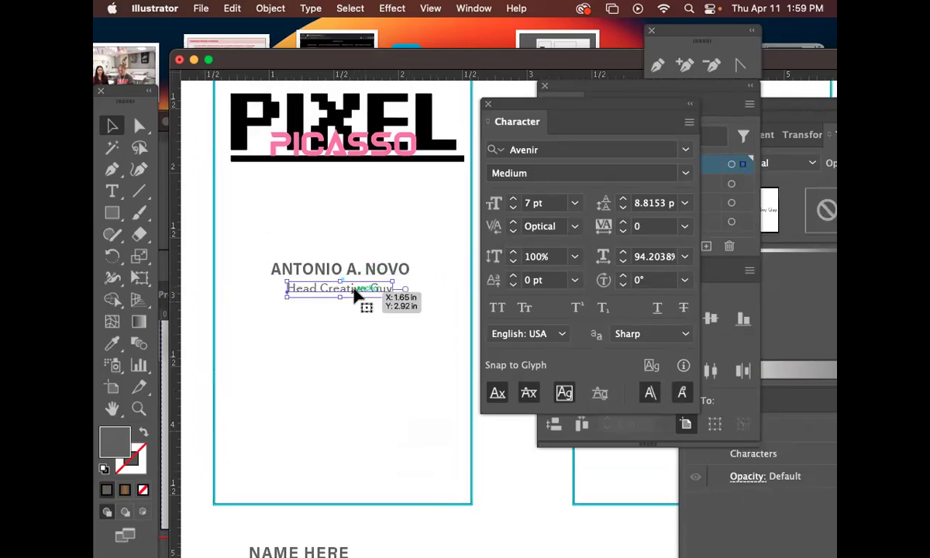
pyautogui.doubleClick(305, 293)
pyautogui.tripleClick(299, 290)
pyautogui.click(292, 289)
pyautogui.write('-')
pyautogui.click(395, 288)
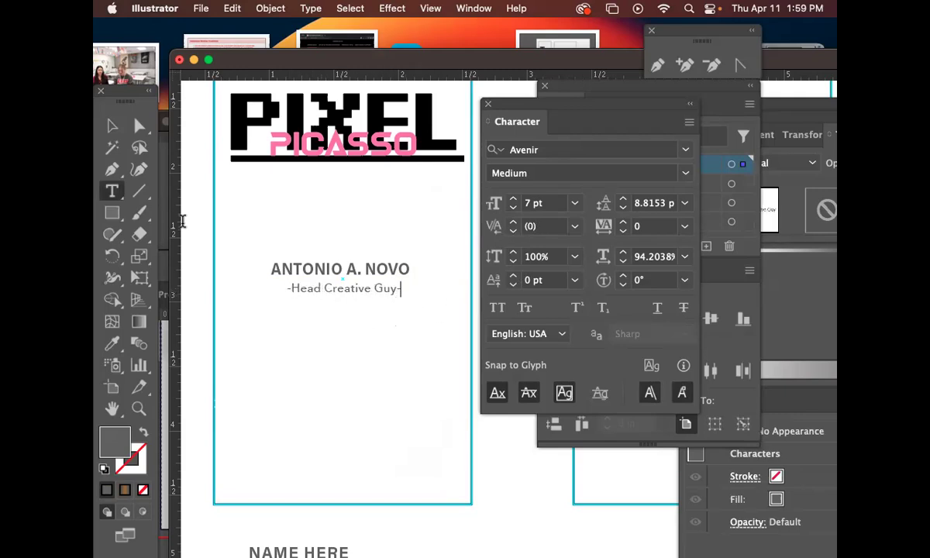
pyautogui.click(111, 125)
# Replace the dashes before and after the title with • bullet characters.
pyautogui.moveTo(300, 355); pyautogui.dragTo(328, 273)
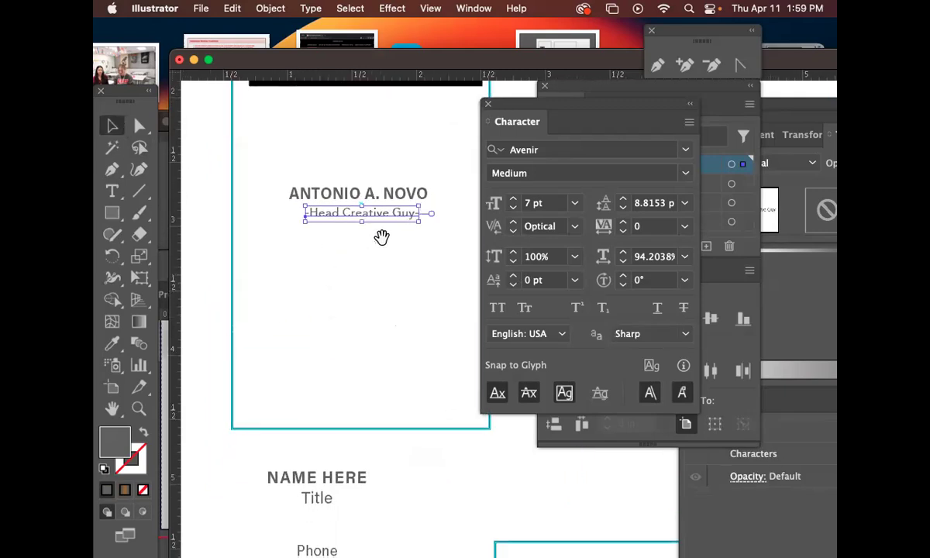
pyautogui.moveTo(399, 226); pyautogui.dragTo(397, 222)
pyautogui.press('t')
pyautogui.click(306, 213)
pyautogui.moveTo(307, 213); pyautogui.dragTo(297, 213)
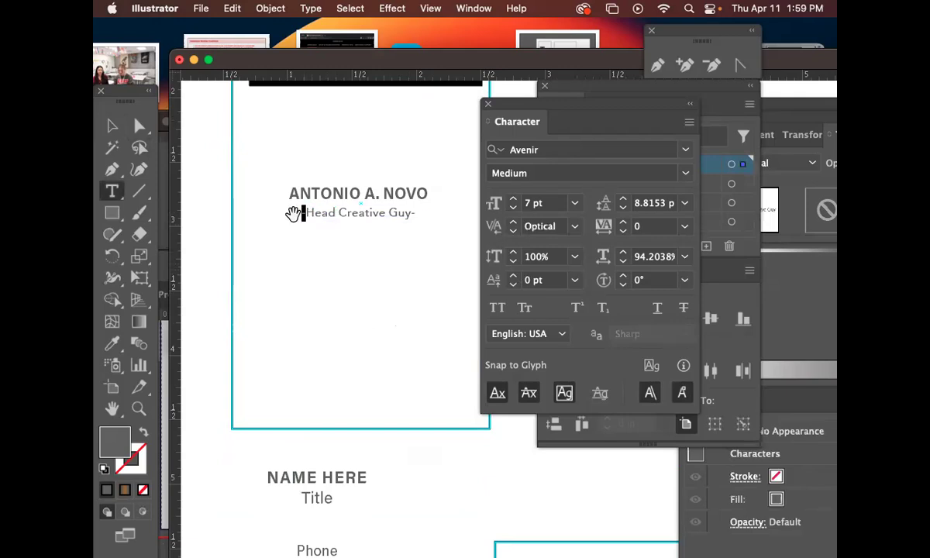
pyautogui.write('•')
pyautogui.moveTo(413, 215); pyautogui.dragTo(419, 215)
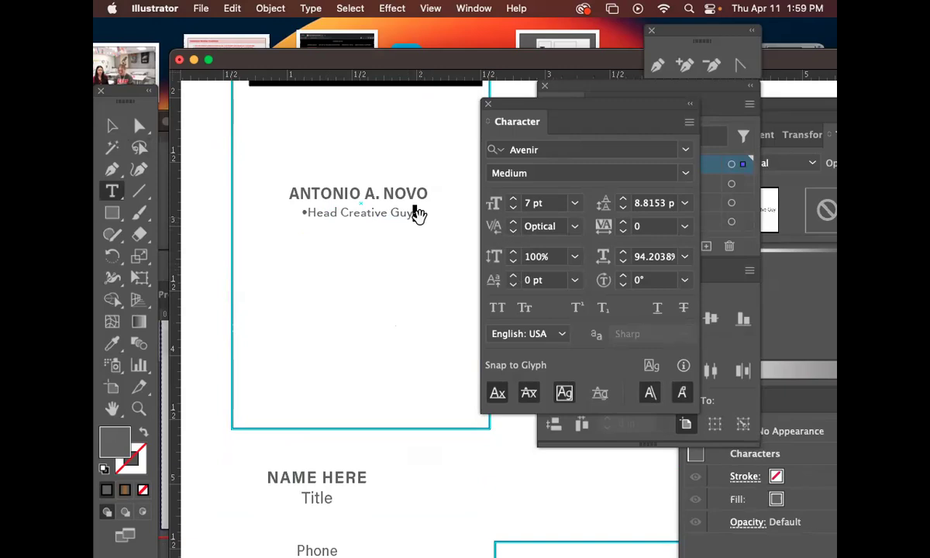
pyautogui.write('•')
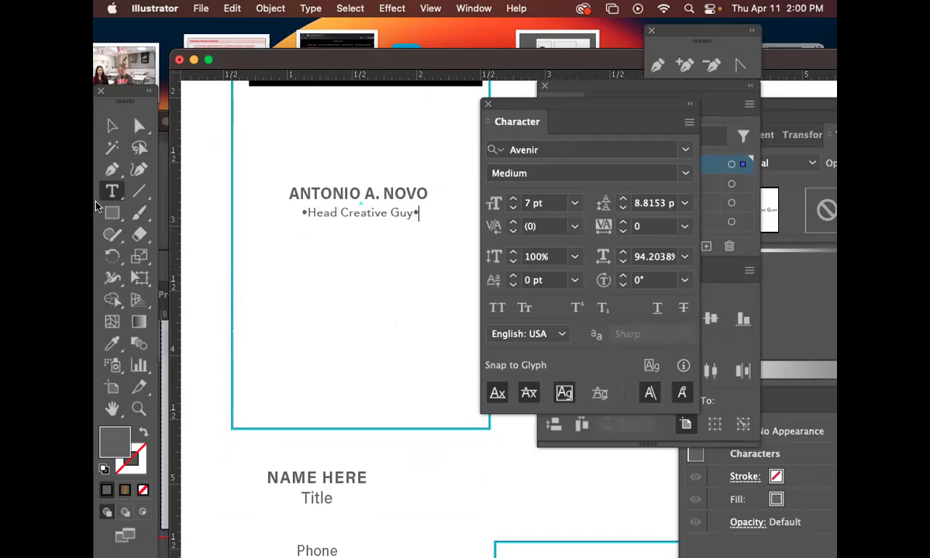
pyautogui.click(113, 127)
# Zoom and pan to centre the name and bulleted title, moving the Character panel aside.
pyautogui.click(357, 259)
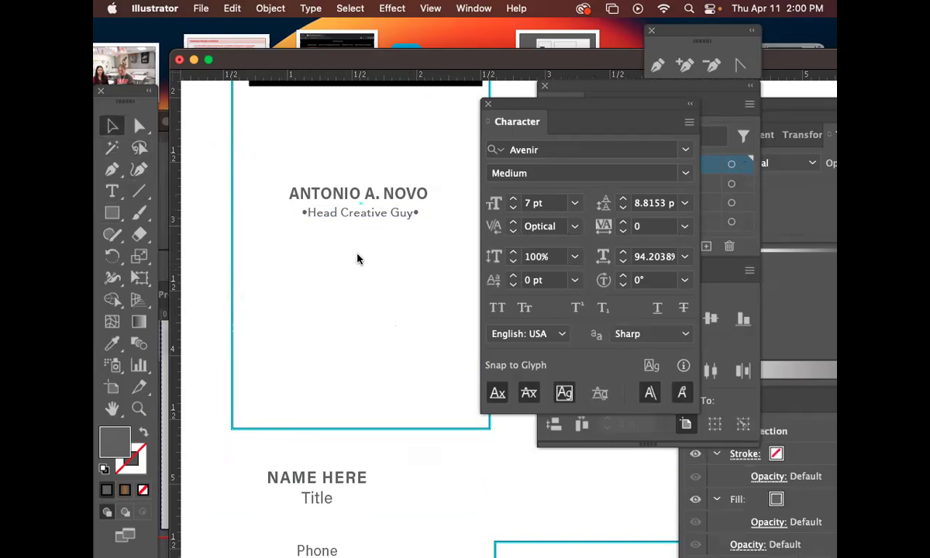
pyautogui.press('super+equal')
pyautogui.press('super+equal')
pyautogui.moveTo(344, 225); pyautogui.dragTo(225, 294)
pyautogui.moveTo(403, 199); pyautogui.dragTo(306, 279)
pyautogui.rightClick(372, 282)
pyautogui.click(371, 282)
pyautogui.moveTo(245, 175); pyautogui.dragTo(430, 475)
pyautogui.moveTo(355, 271); pyautogui.dragTo(564, 376)
pyautogui.moveTo(253, 299); pyautogui.dragTo(420, 232)
pyautogui.moveTo(287, 300); pyautogui.dragTo(357, 155)
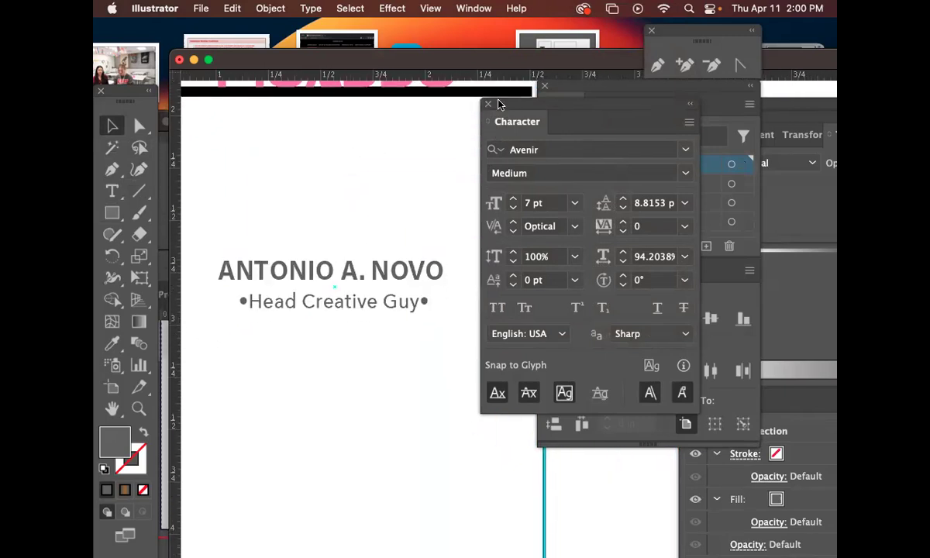
pyautogui.moveTo(496, 104); pyautogui.dragTo(632, 172)
pyautogui.moveTo(477, 236); pyautogui.dragTo(484, 183)
# Delete the trailing bullet after 'Guy' in the Head Creative Guy title line.
pyautogui.press('t')
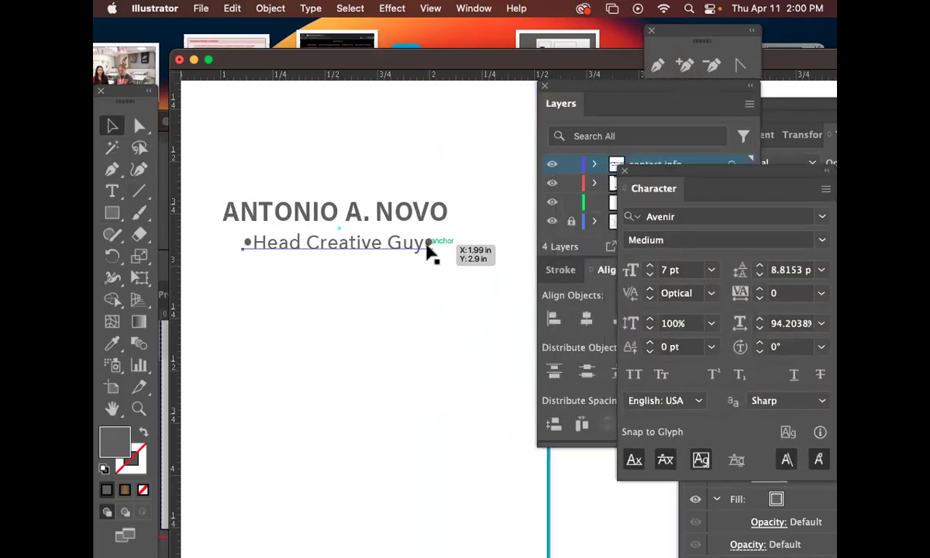
pyautogui.click(427, 242)
pyautogui.tripleClick(427, 242)
pyautogui.click(427, 243)
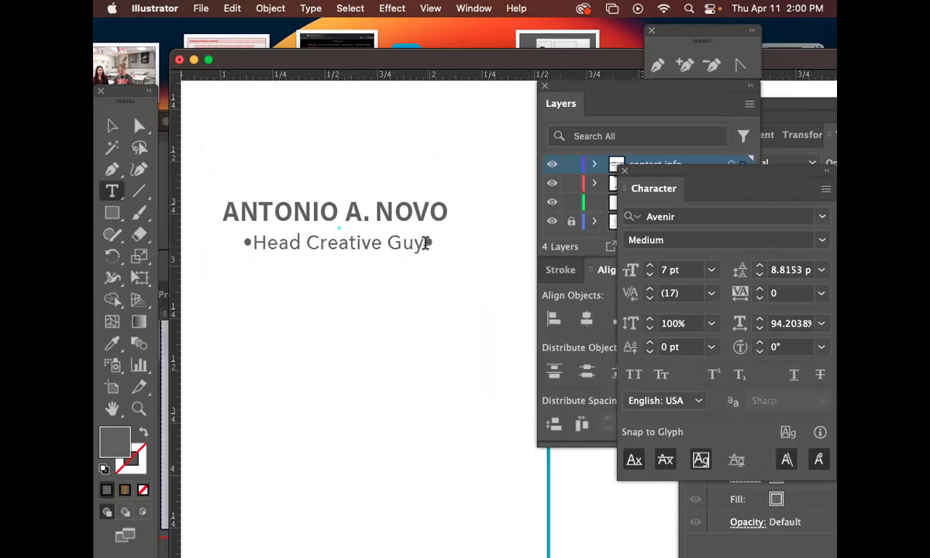
pyautogui.moveTo(427, 243); pyautogui.dragTo(438, 242)
pyautogui.press('BackSpace')
pyautogui.moveTo(235, 243); pyautogui.dragTo(248, 243)
# Shift the title slightly right and slant it with a 12° shear.
pyautogui.click(113, 126)
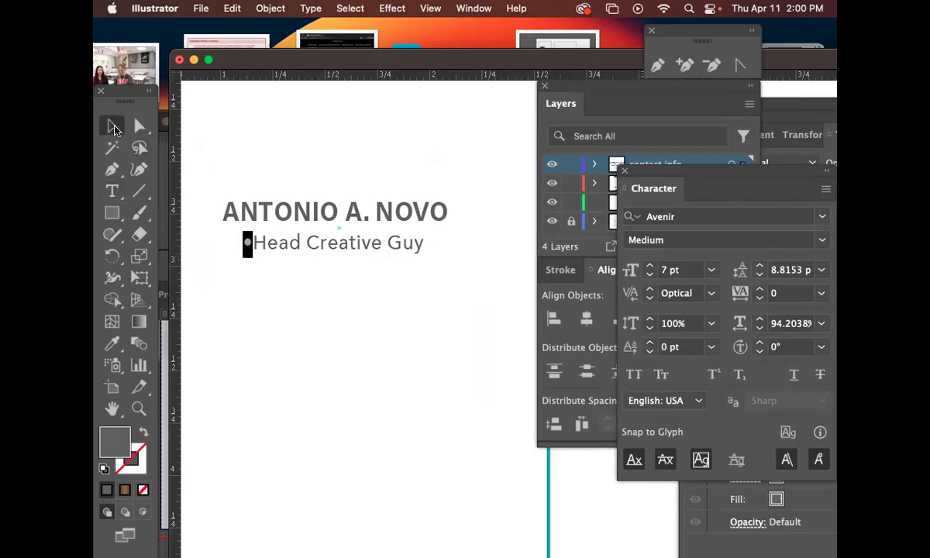
pyautogui.click(307, 305)
pyautogui.moveTo(322, 293); pyautogui.dragTo(347, 321)
pyautogui.moveTo(347, 281); pyautogui.dragTo(378, 283)
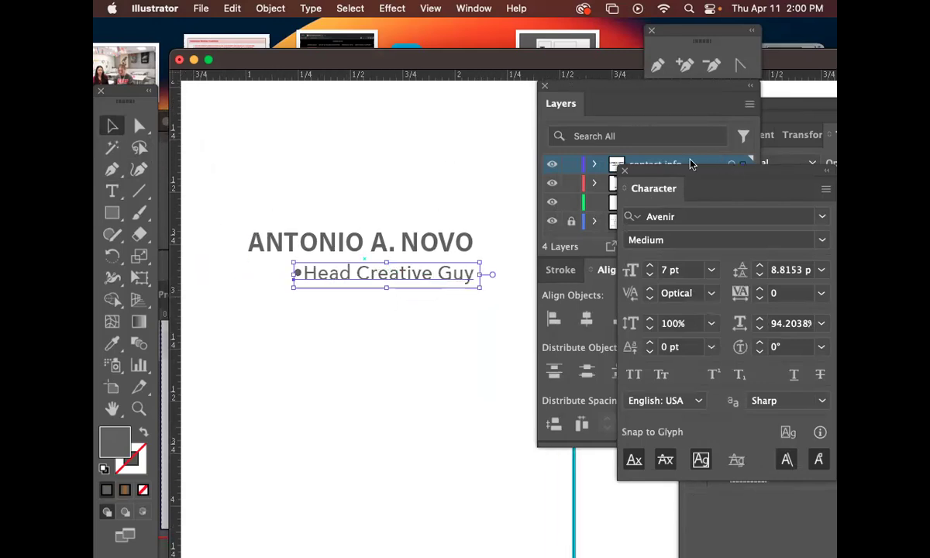
pyautogui.click(267, 8)
pyautogui.moveTo(264, 31)
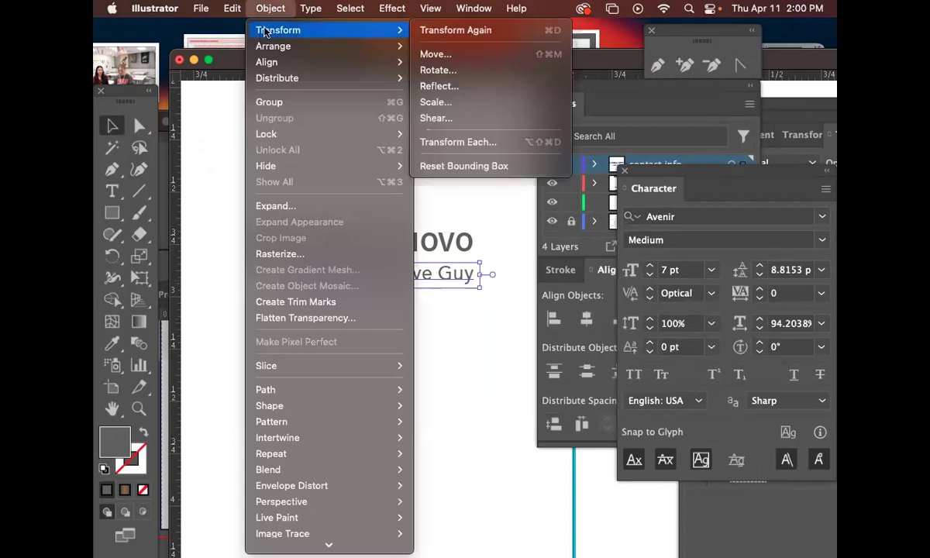
pyautogui.click(452, 122)
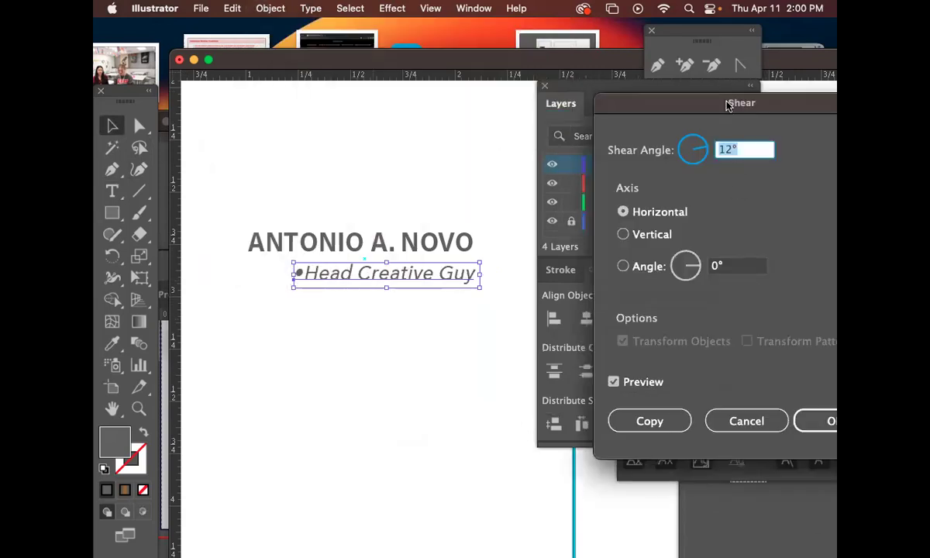
pyautogui.moveTo(717, 103); pyautogui.dragTo(620, 81)
pyautogui.click(728, 407)
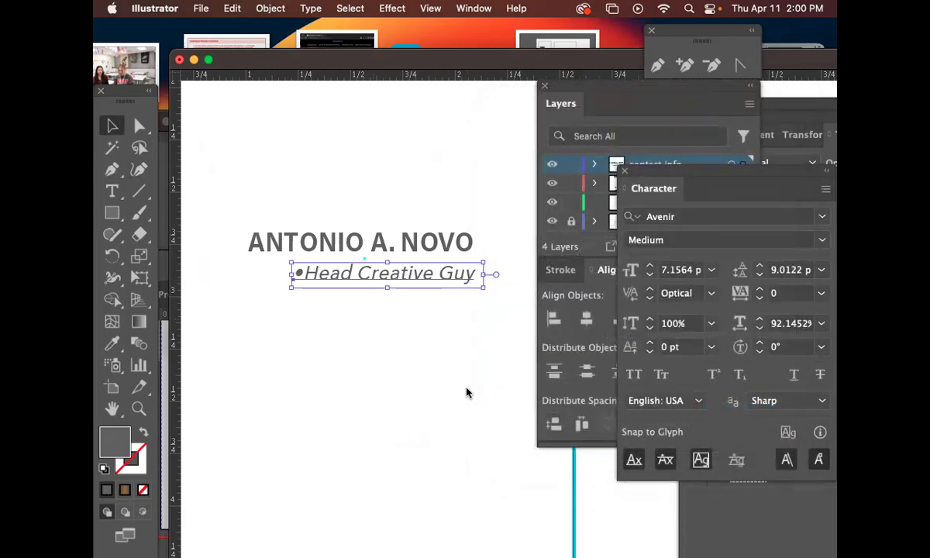
# Fit the card front in view and nudge the slanted tagline slightly left.
pyautogui.click(434, 362)
pyautogui.press('super+0')
pyautogui.moveTo(474, 315); pyautogui.dragTo(458, 310)
pyautogui.moveTo(494, 386); pyautogui.dragTo(447, 357)
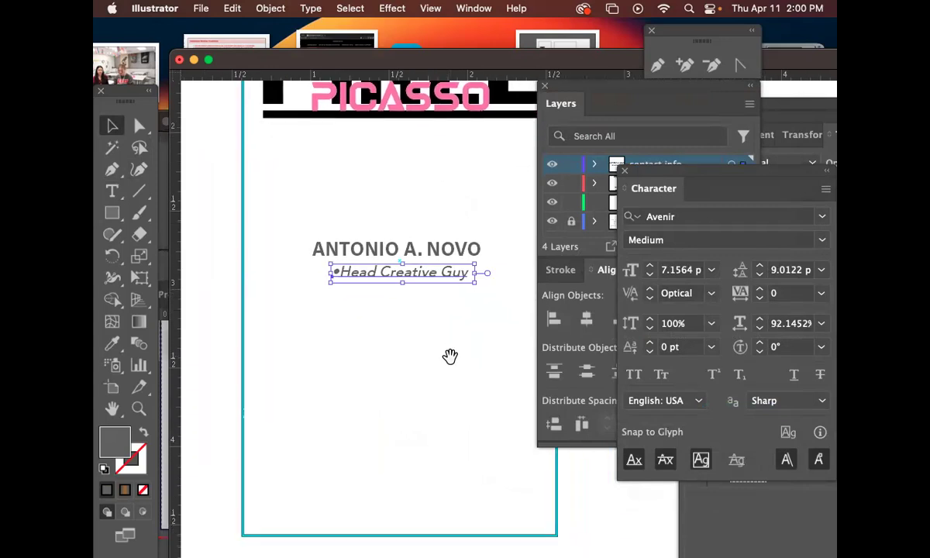
pyautogui.click(443, 360)
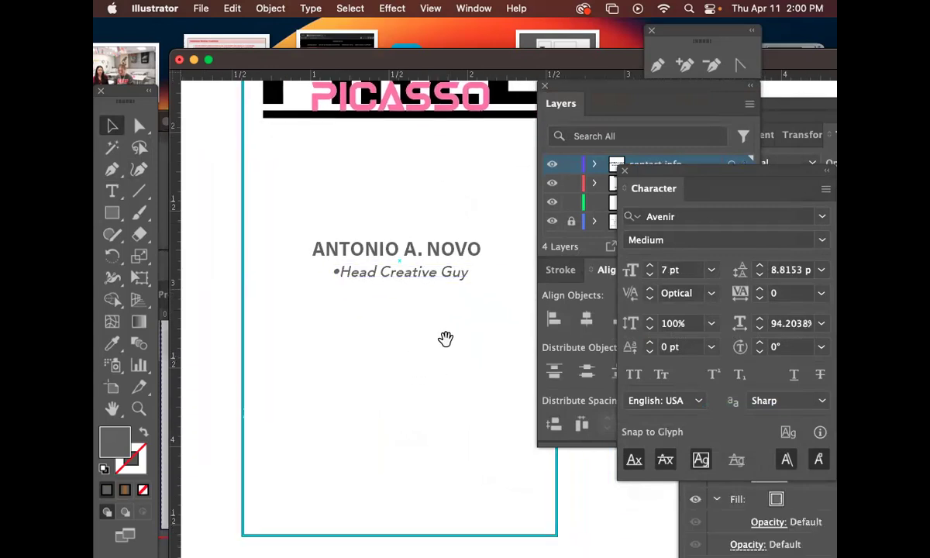
pyautogui.scroll(-8, 453, 384)
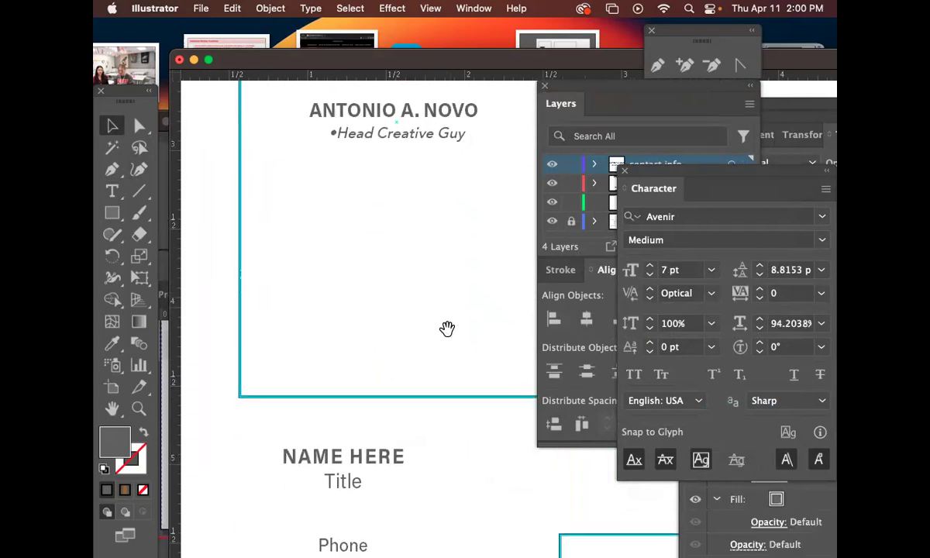
# Copy the Phone/Email/Website template block and paste it onto the card's centre.
pyautogui.moveTo(414, 310); pyautogui.dragTo(410, 311)
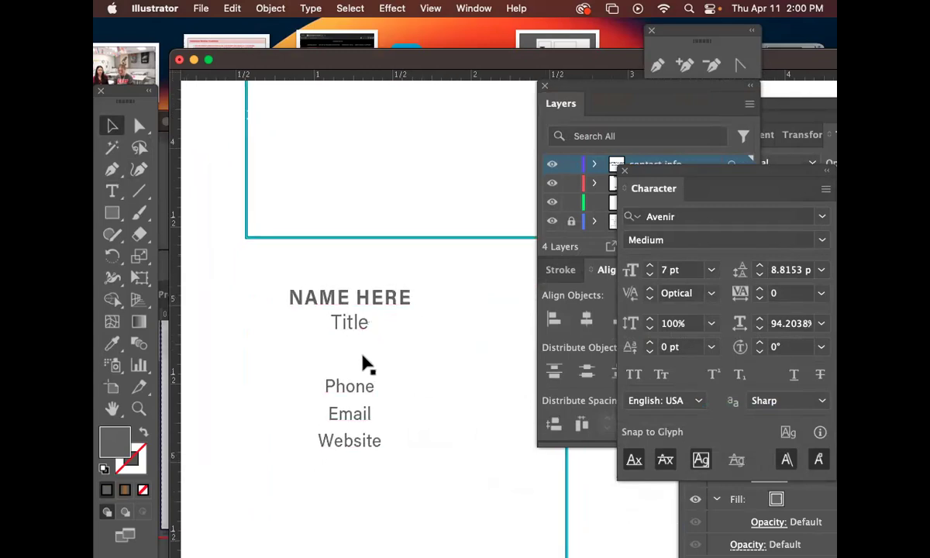
pyautogui.doubleClick(359, 387)
pyautogui.moveTo(326, 383); pyautogui.dragTo(426, 462)
pyautogui.click(113, 126)
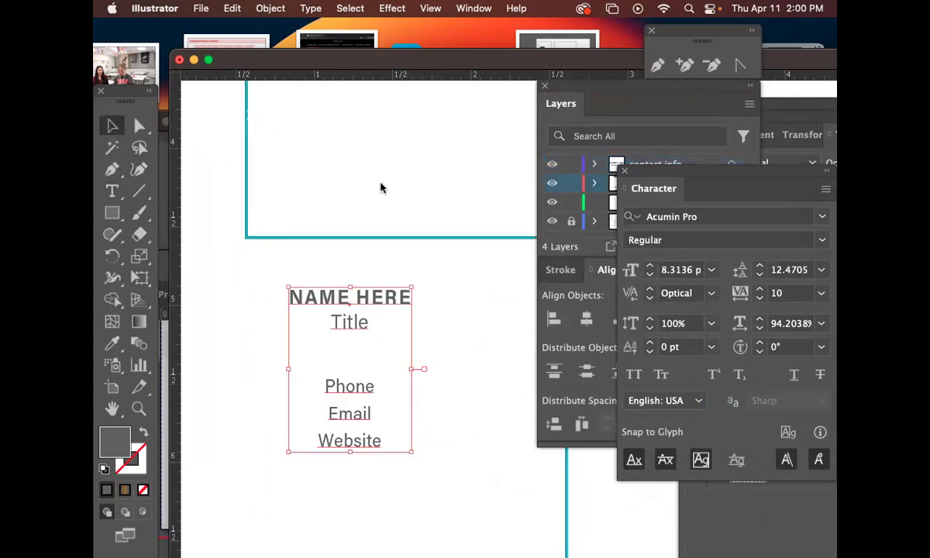
pyautogui.click(379, 187)
pyautogui.moveTo(426, 112); pyautogui.dragTo(386, 344)
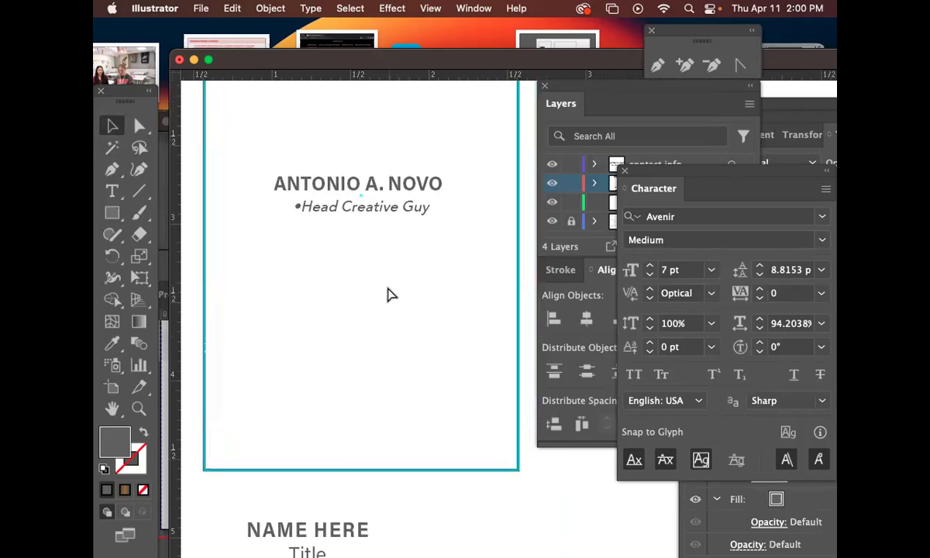
pyautogui.click(385, 289)
pyautogui.press('super+z')
pyautogui.press('super+v')
pyautogui.moveTo(242, 515); pyautogui.dragTo(313, 312)
# Replace 'Phone' with the phone number and reposition the enlarged contact block.
pyautogui.tripleClick(313, 313)
pyautogui.doubleClick(313, 306)
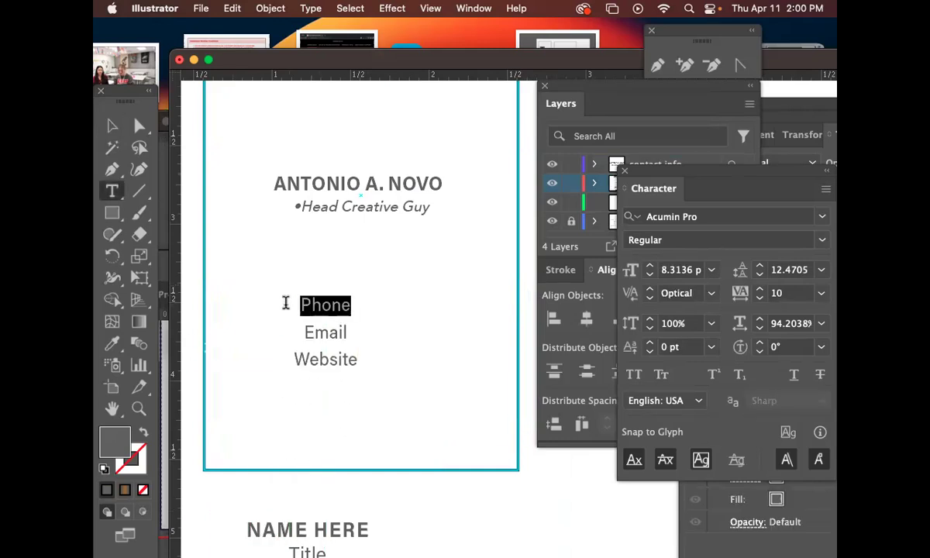
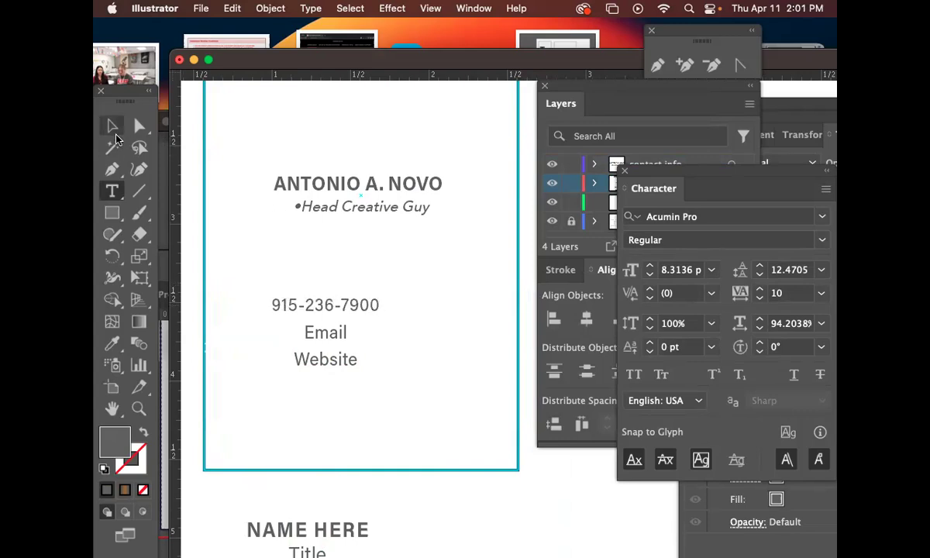
pyautogui.click(115, 134)
pyautogui.moveTo(382, 369); pyautogui.dragTo(400, 386)
pyautogui.moveTo(378, 295); pyautogui.dragTo(410, 310)
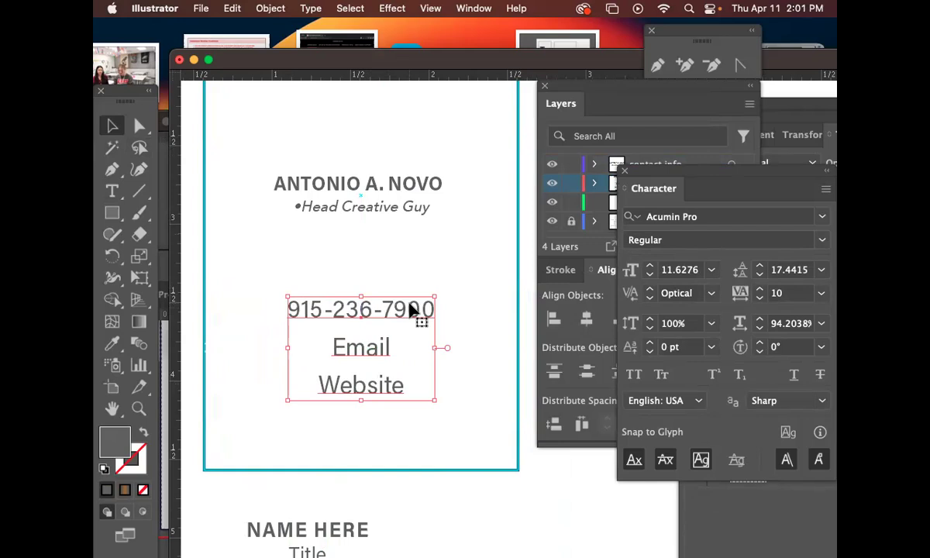
pyautogui.moveTo(435, 348); pyautogui.dragTo(411, 348)
pyautogui.moveTo(380, 310); pyautogui.dragTo(374, 317)
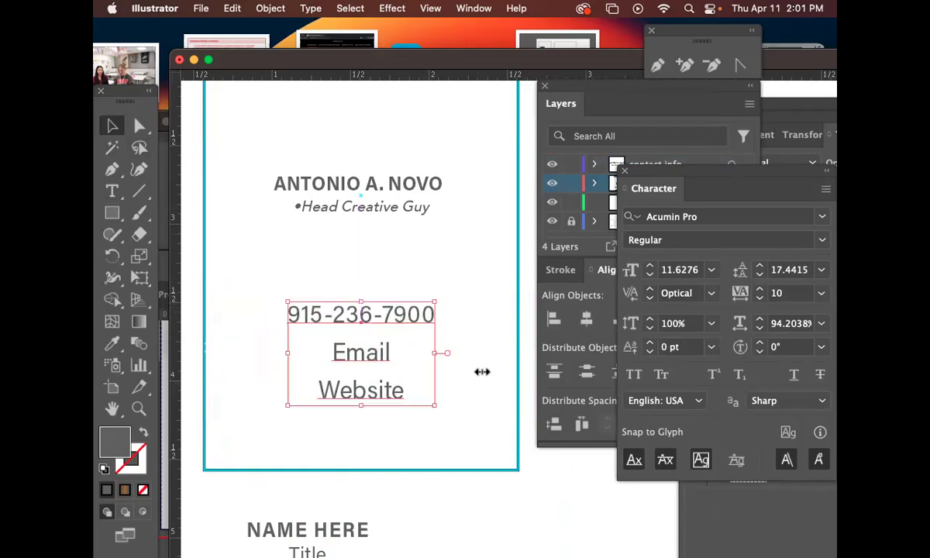
# Reduce the contact block's font size to 8 pt.
pyautogui.click(649, 276)
pyautogui.click(649, 276)
pyautogui.click(650, 276)
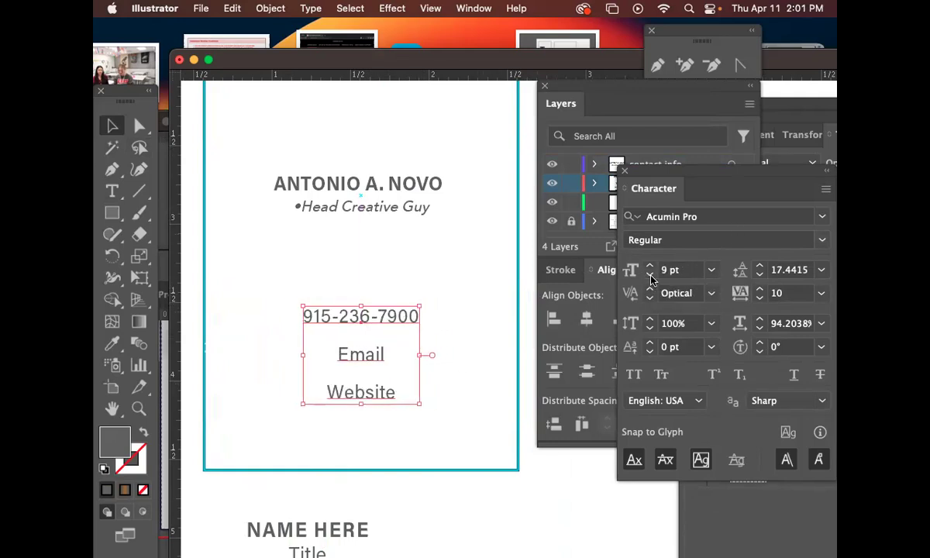
pyautogui.click(651, 278)
pyautogui.click(460, 305)
pyautogui.scroll(-1, 461, 304)
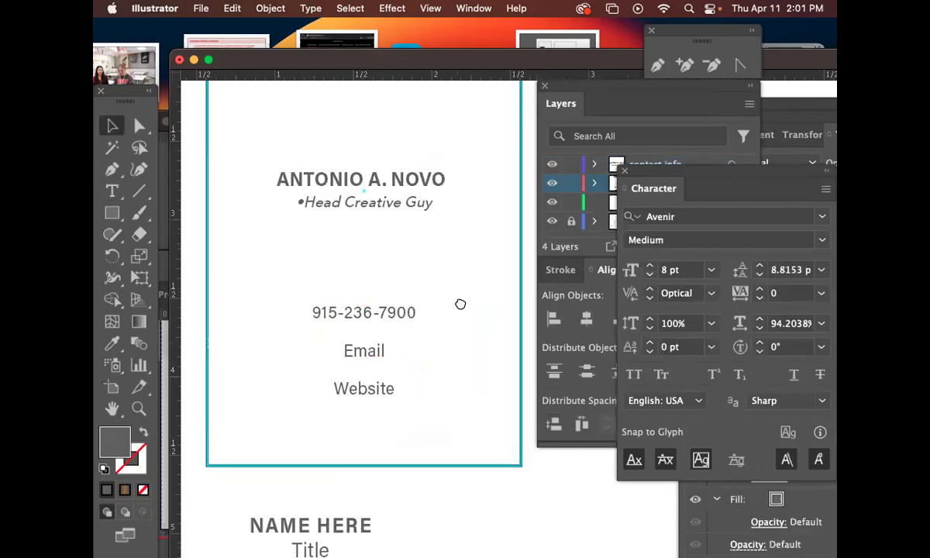
# Zoom in on the contact text and select the block.
pyautogui.moveTo(460, 305); pyautogui.dragTo(464, 293)
pyautogui.click(139, 408)
pyautogui.moveTo(349, 292); pyautogui.dragTo(510, 353)
pyautogui.moveTo(484, 351); pyautogui.dragTo(449, 290)
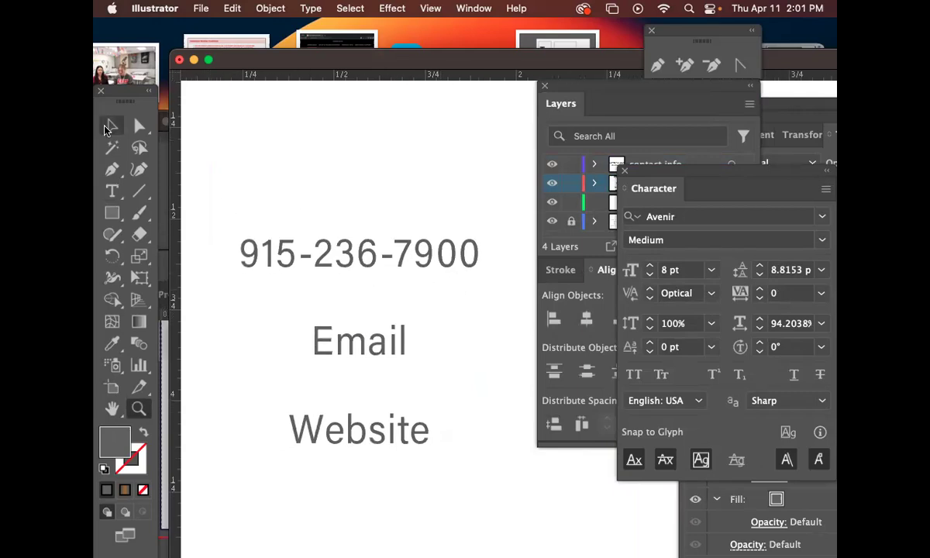
pyautogui.click(107, 129)
pyautogui.click(388, 263)
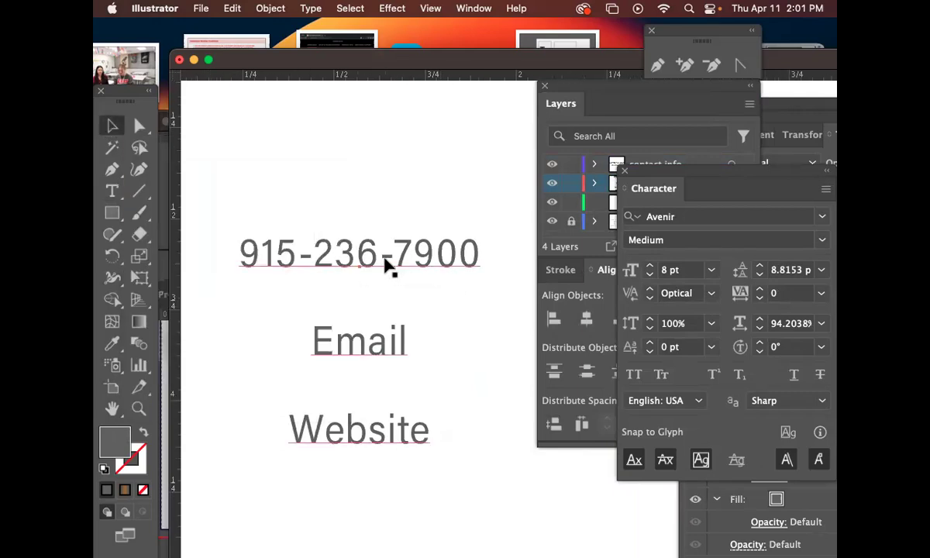
pyautogui.click(386, 261)
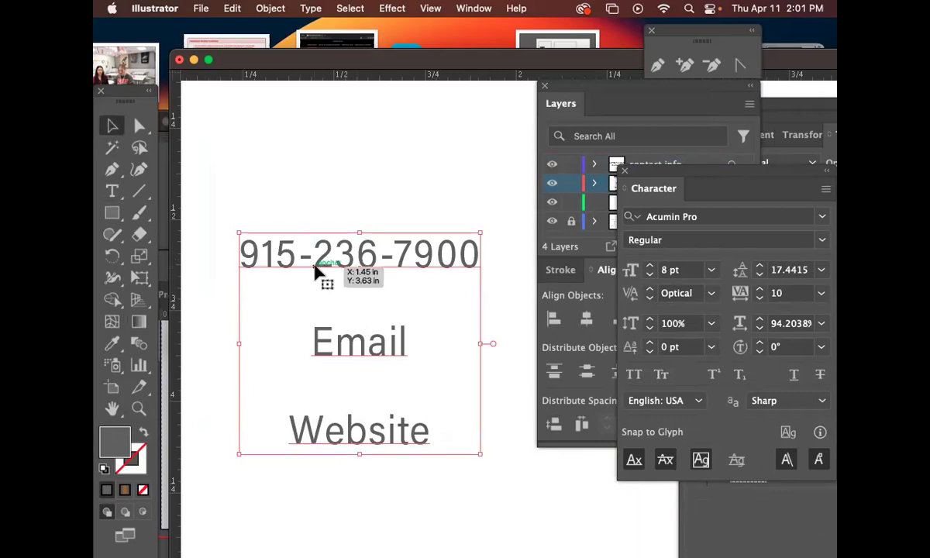
# Replace both hyphens in the phone number with periods.
pyautogui.doubleClick(318, 261)
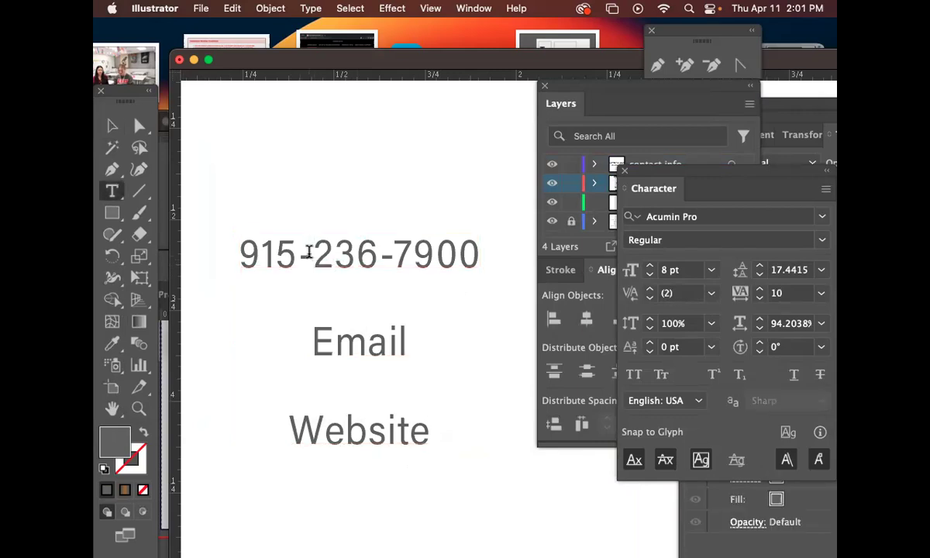
pyautogui.doubleClick(306, 255)
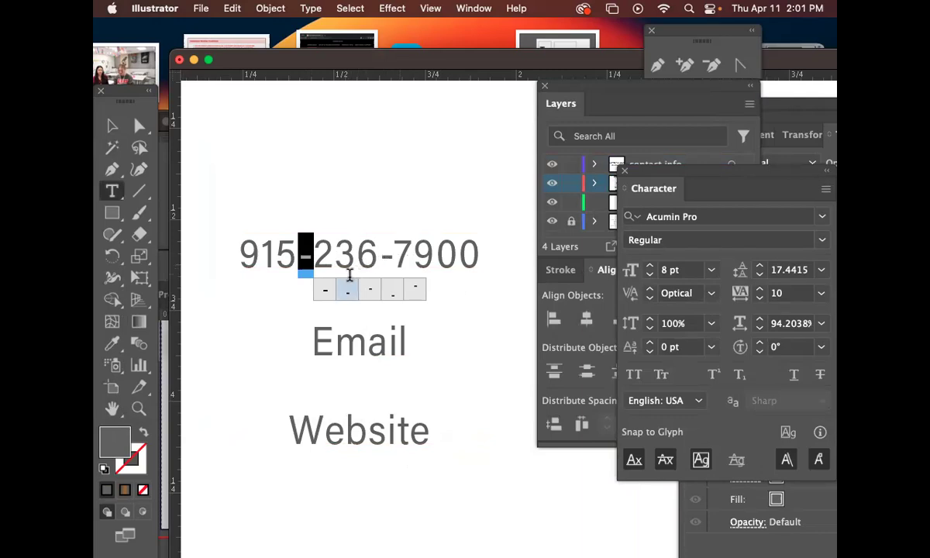
pyautogui.write('.')
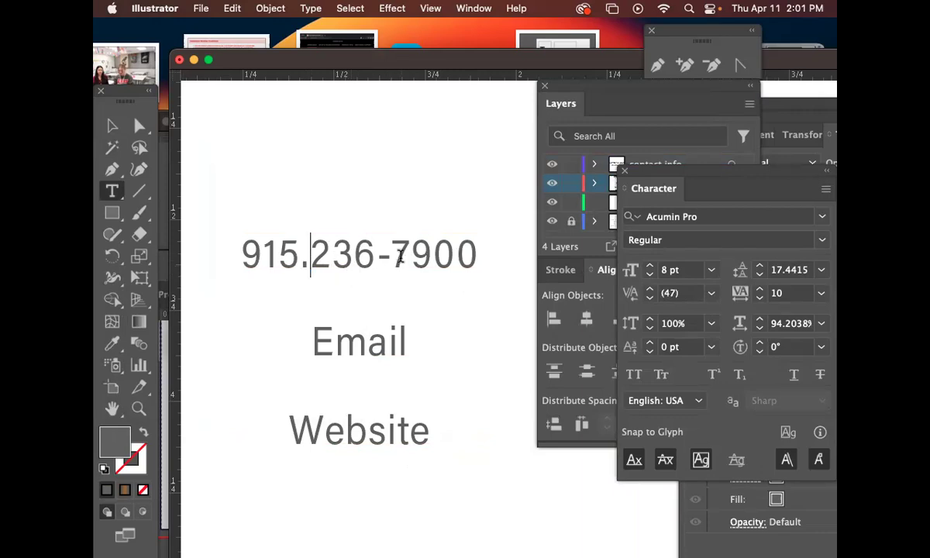
pyautogui.doubleClick(384, 255)
pyautogui.write('.')
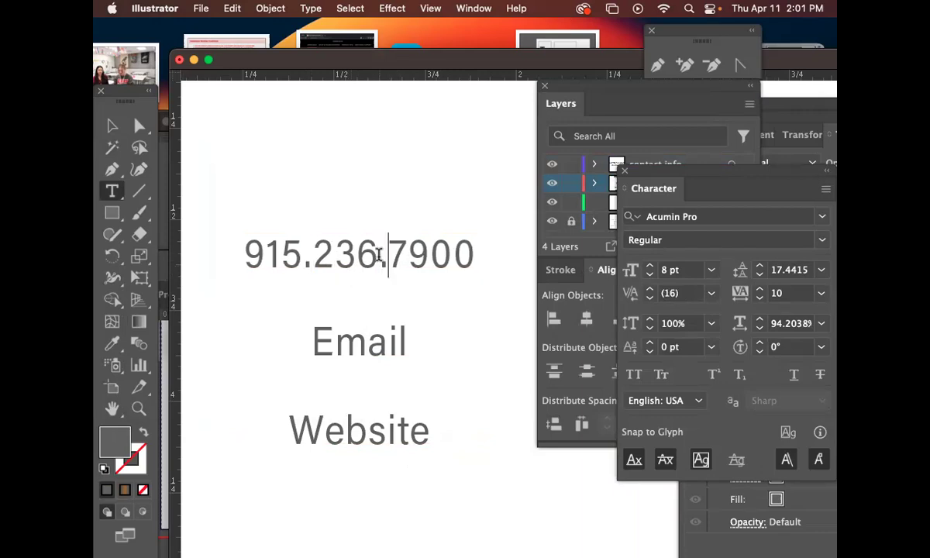
pyautogui.press('Escape')
# Swap the two periods in the phone number for spaces between the digit groups.
pyautogui.click(243, 258)
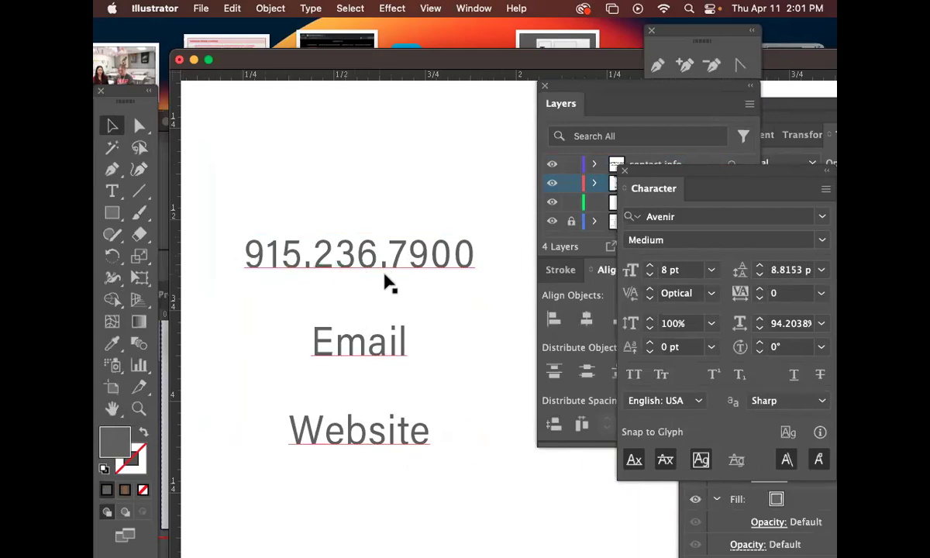
pyautogui.doubleClick(315, 260)
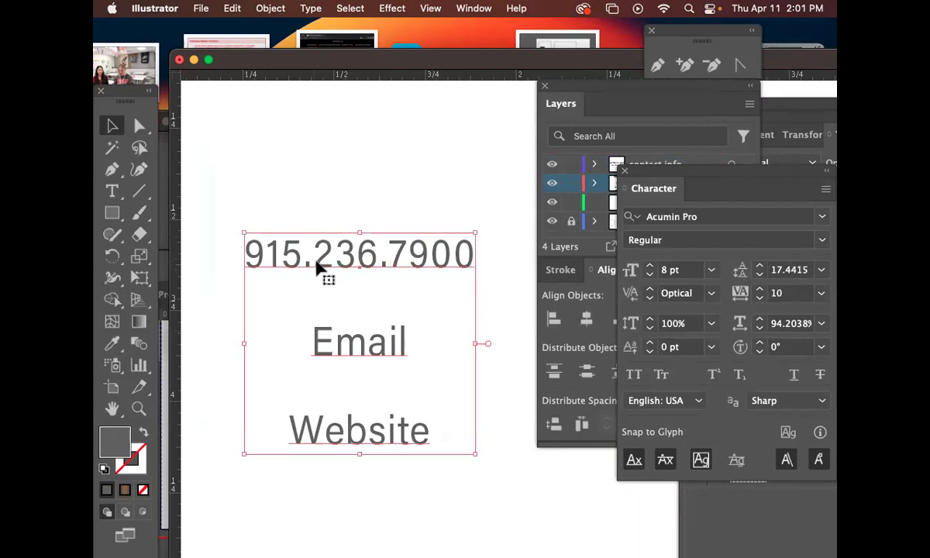
pyautogui.moveTo(316, 260); pyautogui.dragTo(305, 256)
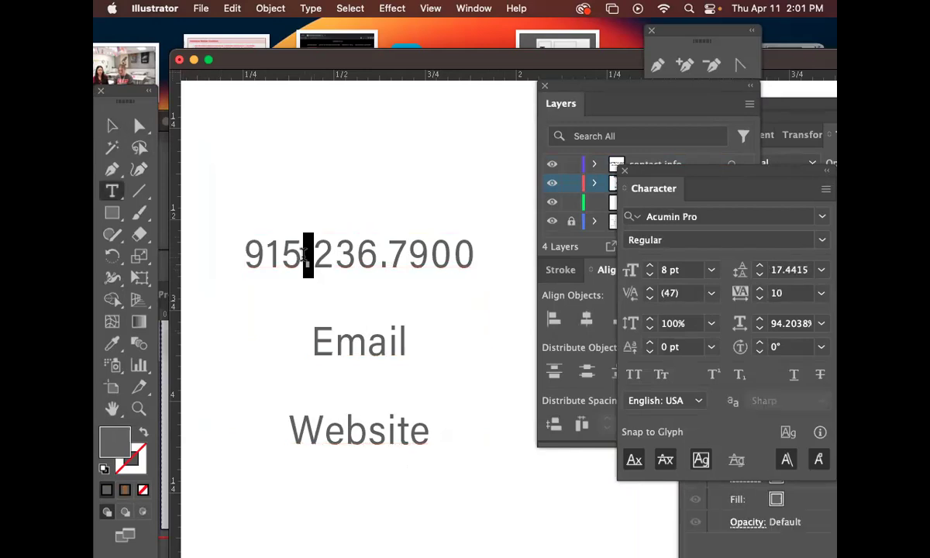
pyautogui.press('BackSpace')
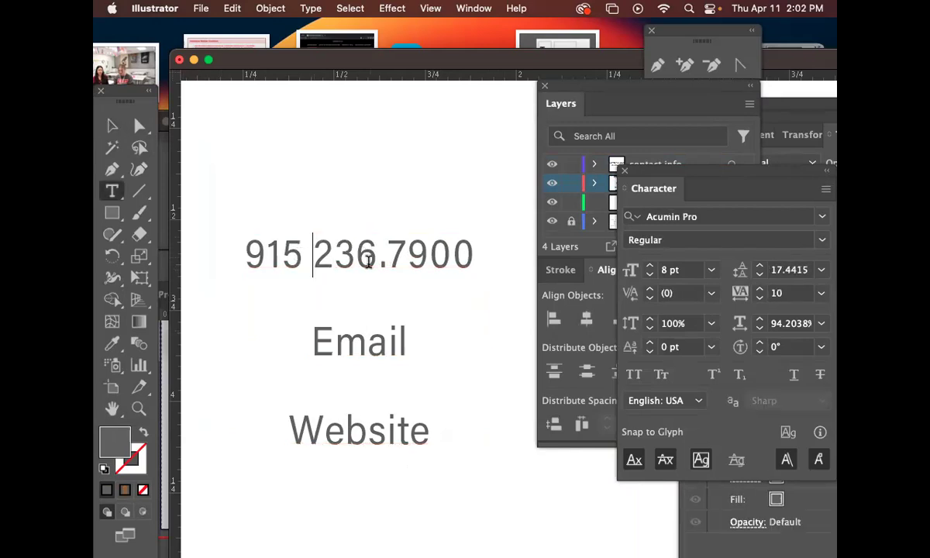
pyautogui.moveTo(387, 259); pyautogui.dragTo(379, 259)
pyautogui.press('BackSpace')
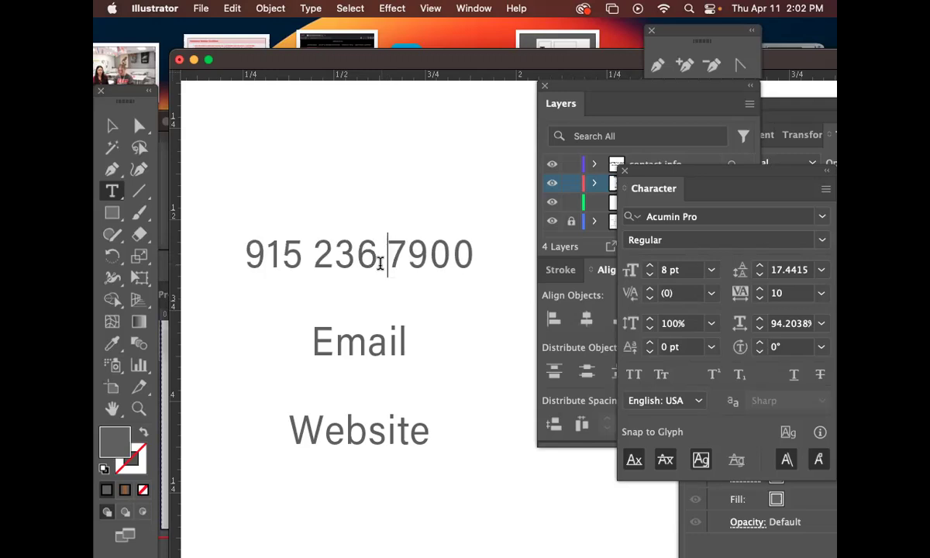
pyautogui.click(111, 124)
pyautogui.click(464, 328)
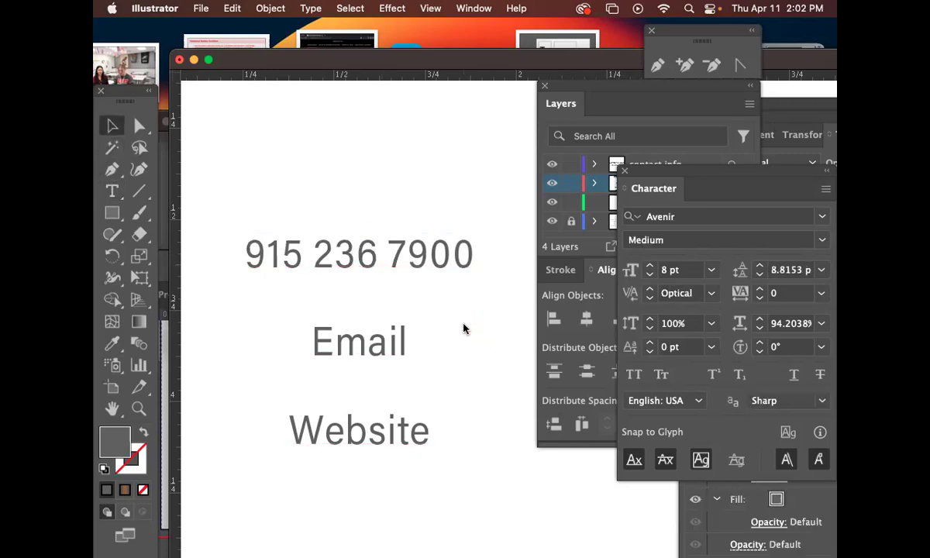
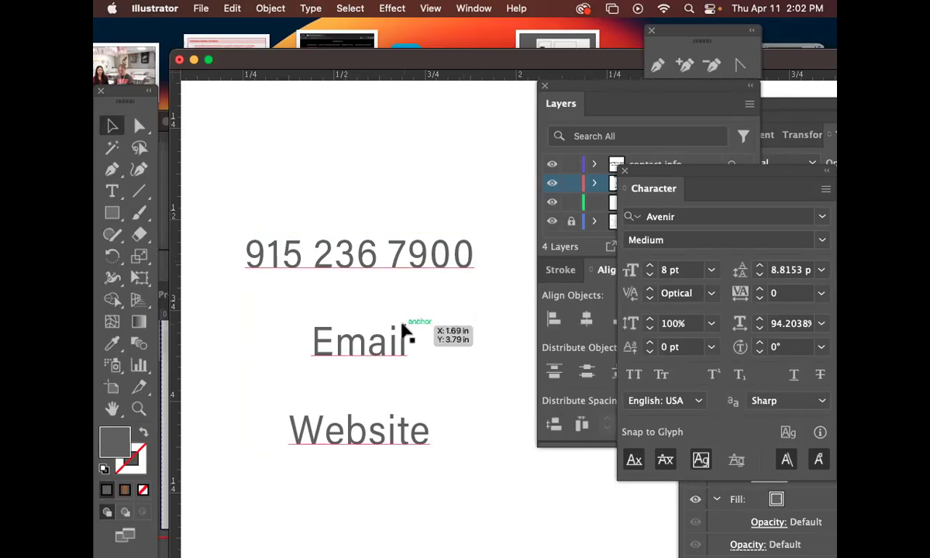
# Replace the two spaces in the phone number with bullet characters.
pyautogui.click(345, 268)
pyautogui.press('t')
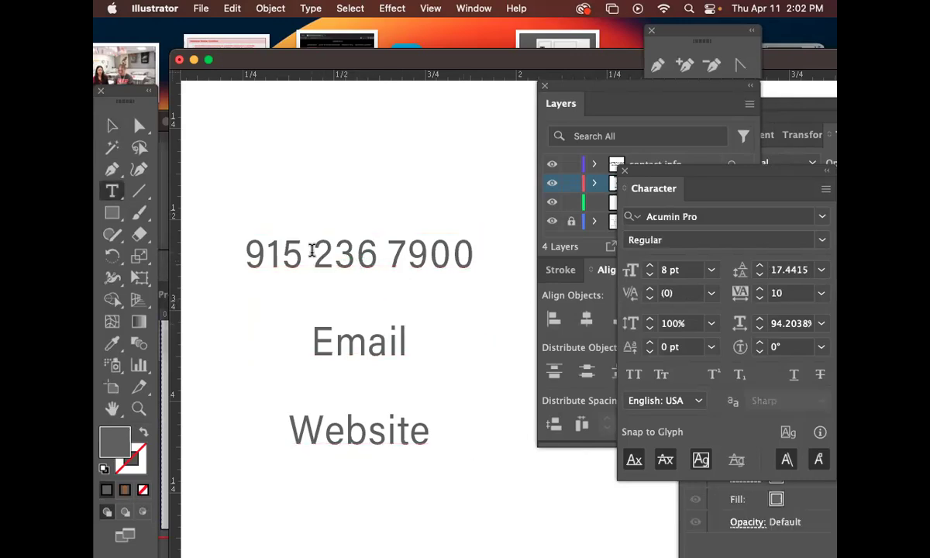
pyautogui.moveTo(302, 254); pyautogui.dragTo(313, 254)
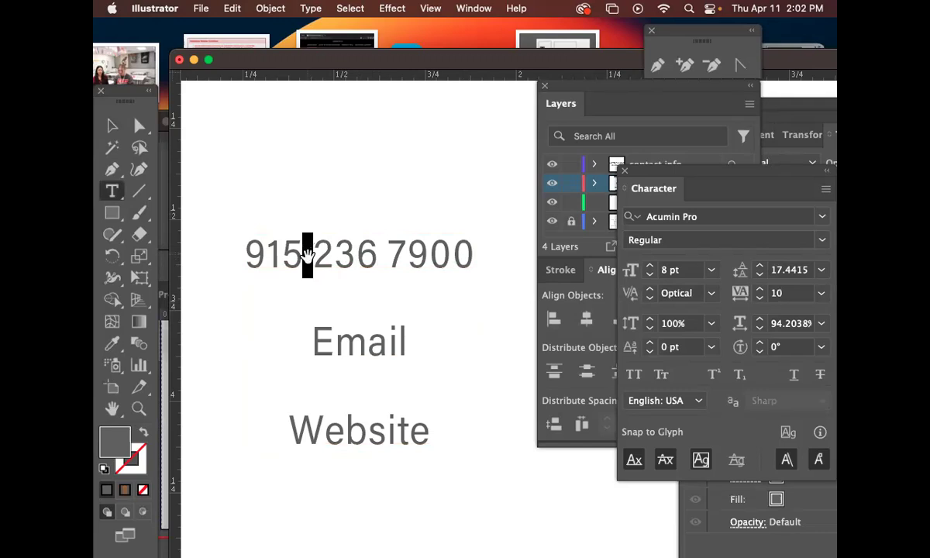
pyautogui.write('•')
pyautogui.moveTo(392, 254); pyautogui.dragTo(383, 250)
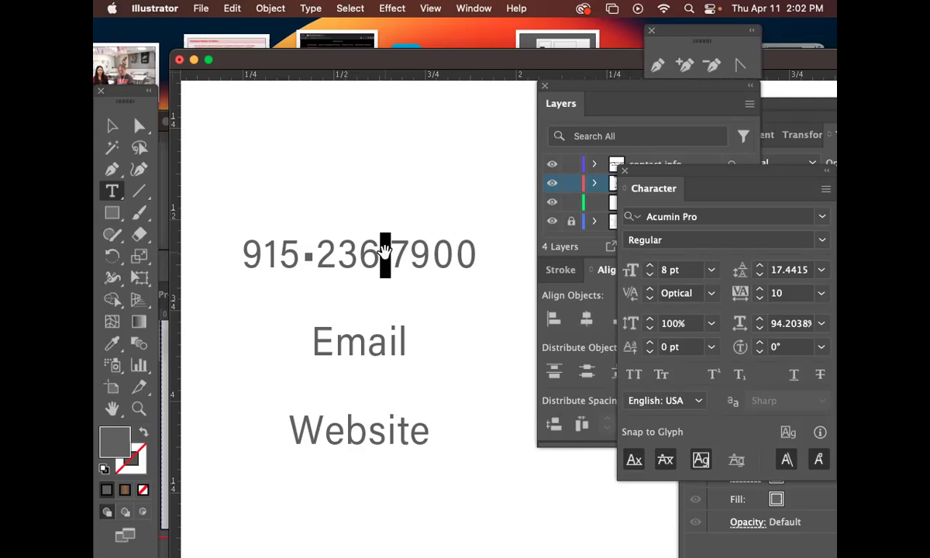
pyautogui.write('•')
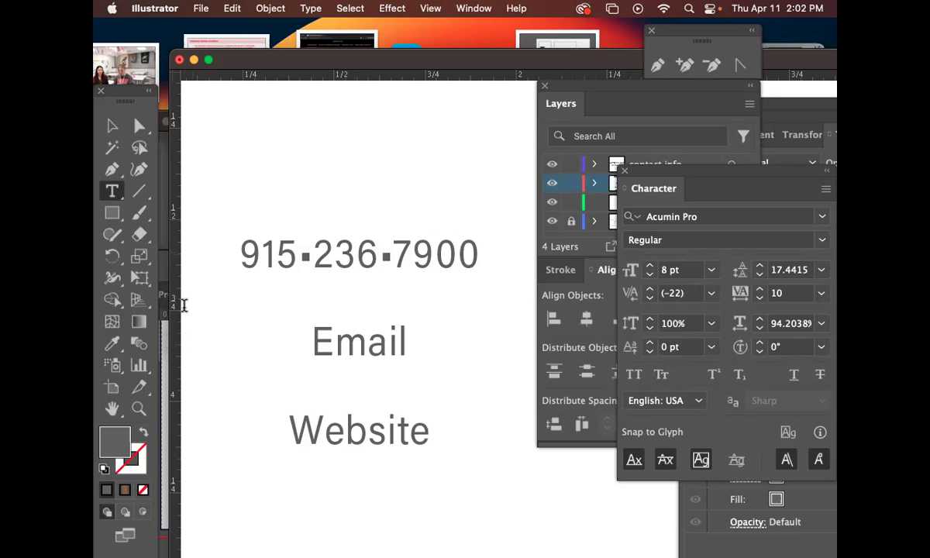
pyautogui.click(114, 129)
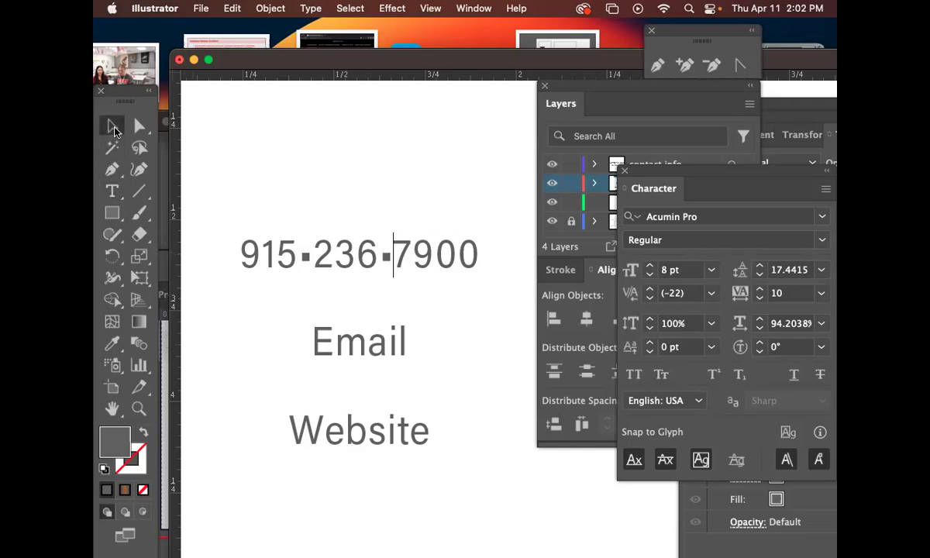
# Change both bullets in the phone number to periods.
pyautogui.doubleClick(314, 263)
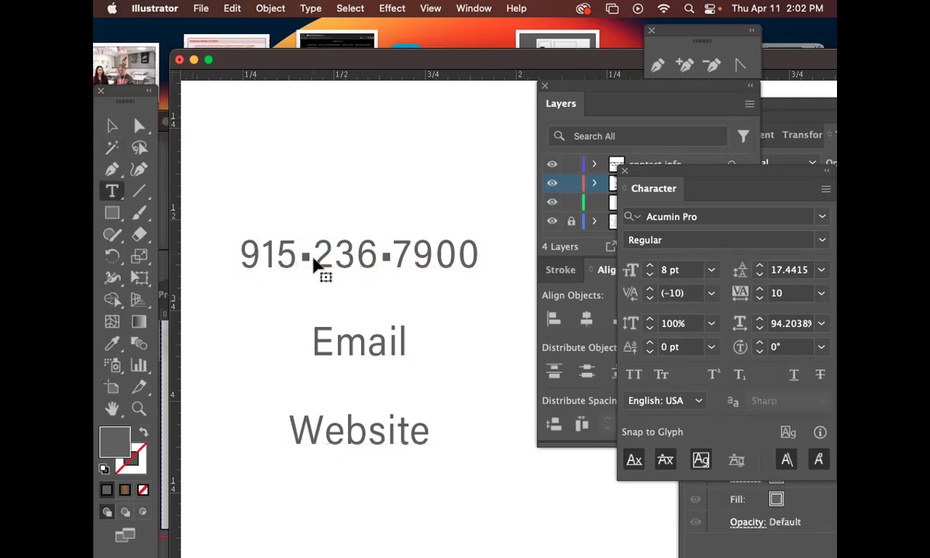
pyautogui.hotkey('shift', 'Left')
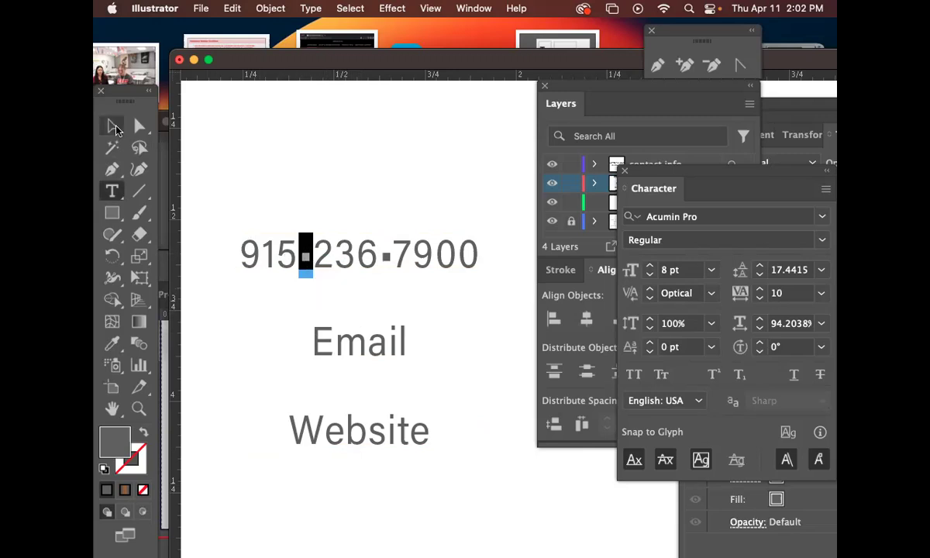
pyautogui.click(114, 130)
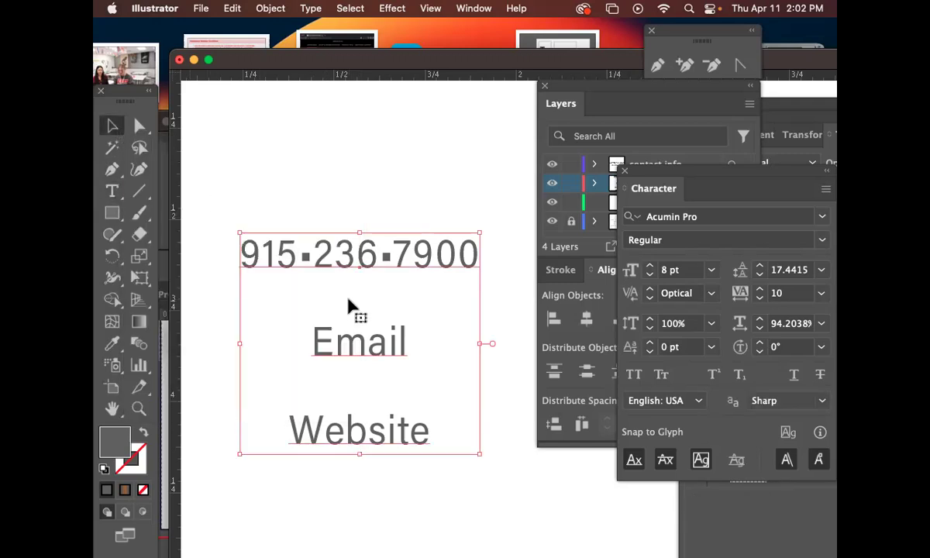
pyautogui.tripleClick(306, 257)
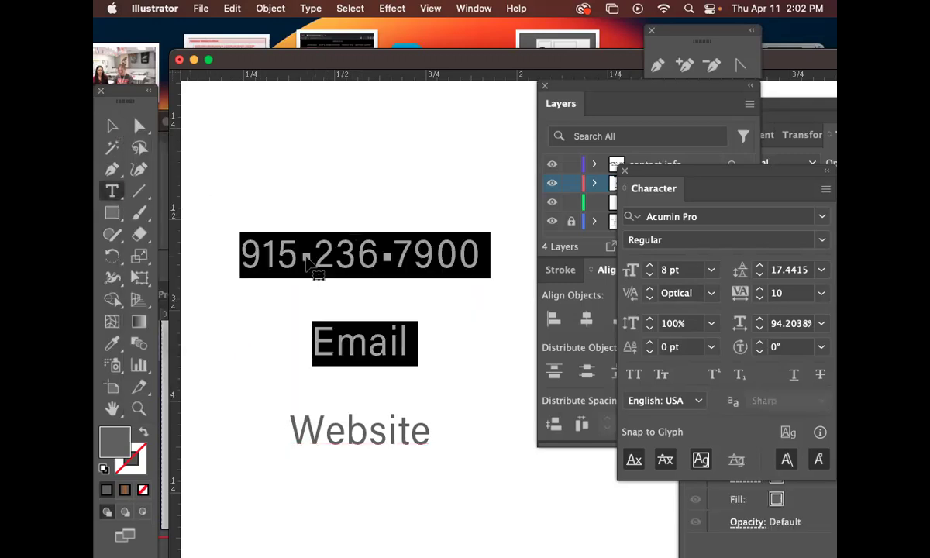
pyautogui.click(306, 258)
pyautogui.doubleClick(306, 255)
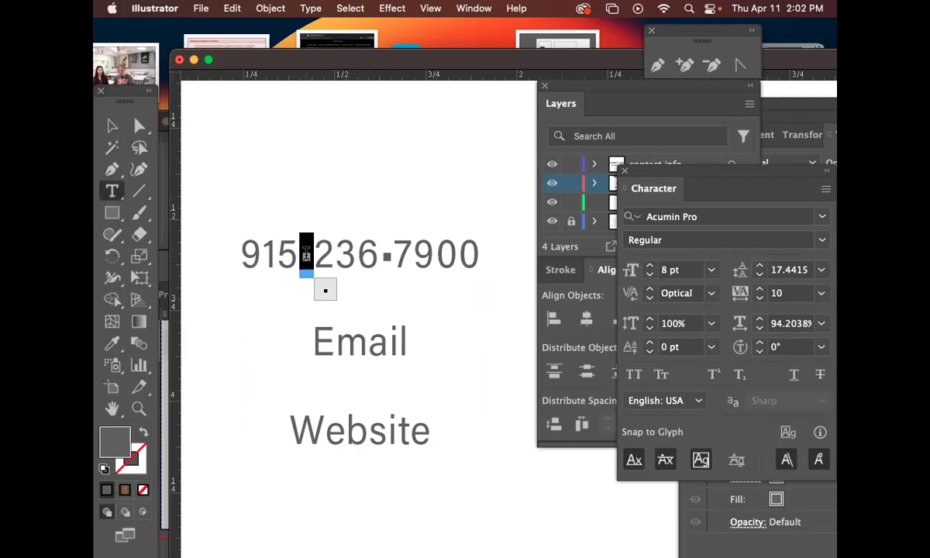
pyautogui.click(306, 256)
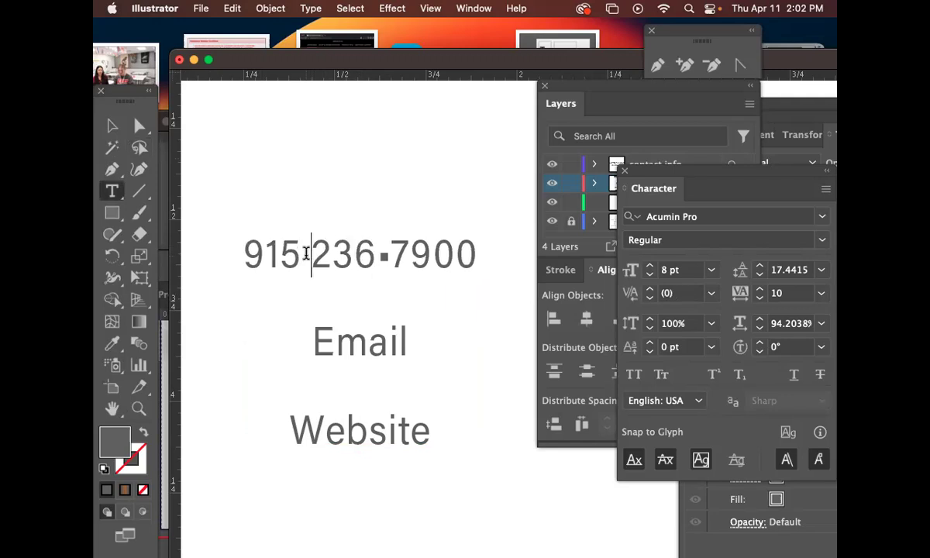
pyautogui.press('BackSpace')
pyautogui.write('.')
pyautogui.click(380, 257)
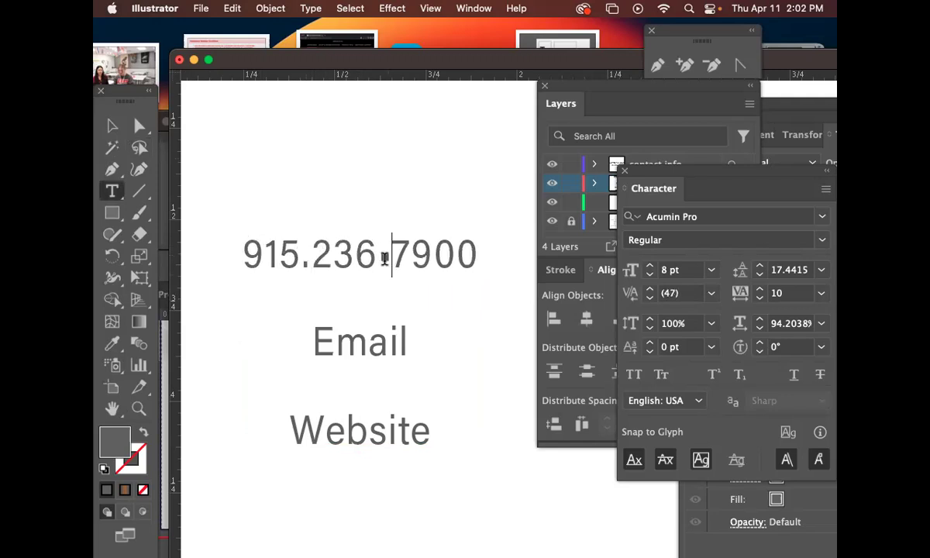
pyautogui.doubleClick(377, 256)
pyautogui.write('.')
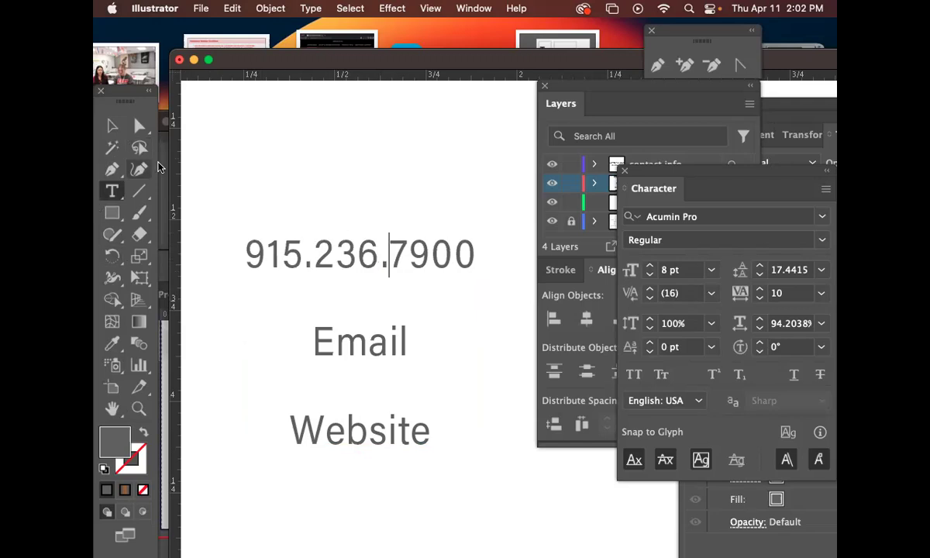
pyautogui.click(112, 127)
pyautogui.press('super+minus')
pyautogui.press('super+minus')
pyautogui.moveTo(468, 241); pyautogui.dragTo(238, 226)
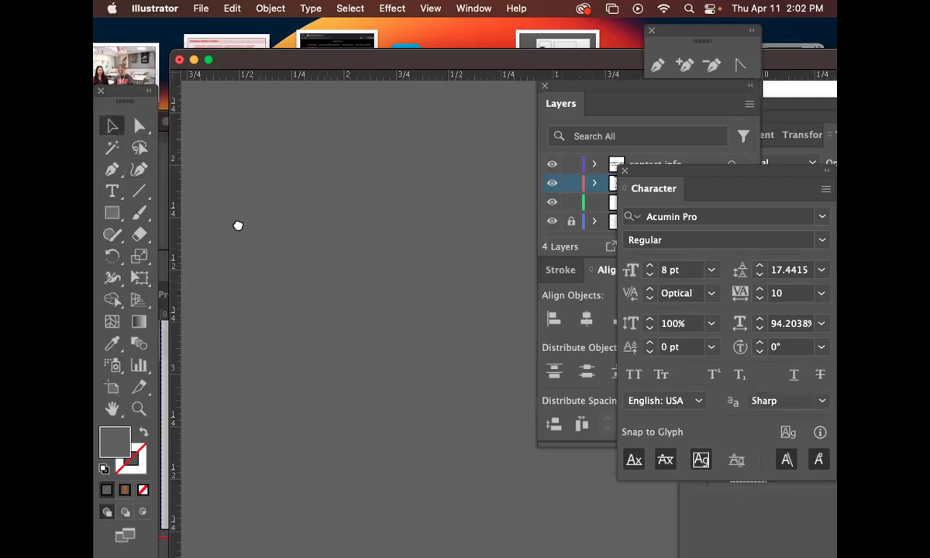
# Eyedropper the job title's Avenir Medium style onto the contact lines and move them down-left.
pyautogui.moveTo(465, 235); pyautogui.dragTo(229, 213)
pyautogui.moveTo(476, 267); pyautogui.dragTo(295, 245)
pyautogui.moveTo(500, 236)
pyautogui.mouseDown()
pyautogui.moveTo(394, 218)
pyautogui.moveTo(388, 169)
pyautogui.mouseUp()
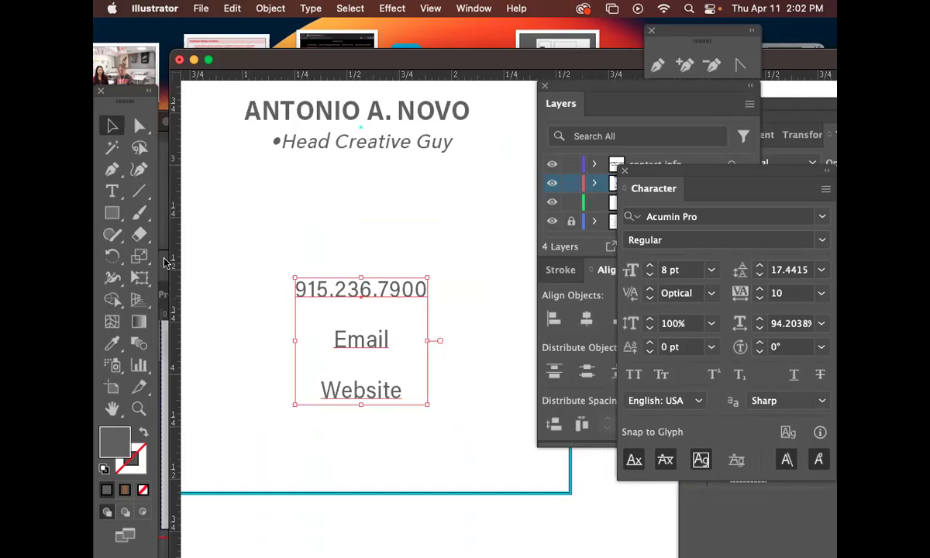
pyautogui.click(112, 343)
pyautogui.click(380, 142)
pyautogui.click(113, 126)
pyautogui.moveTo(426, 291); pyautogui.dragTo(371, 330)
# Switch the workspace to Typography, then back to Essentials.
pyautogui.click(469, 8)
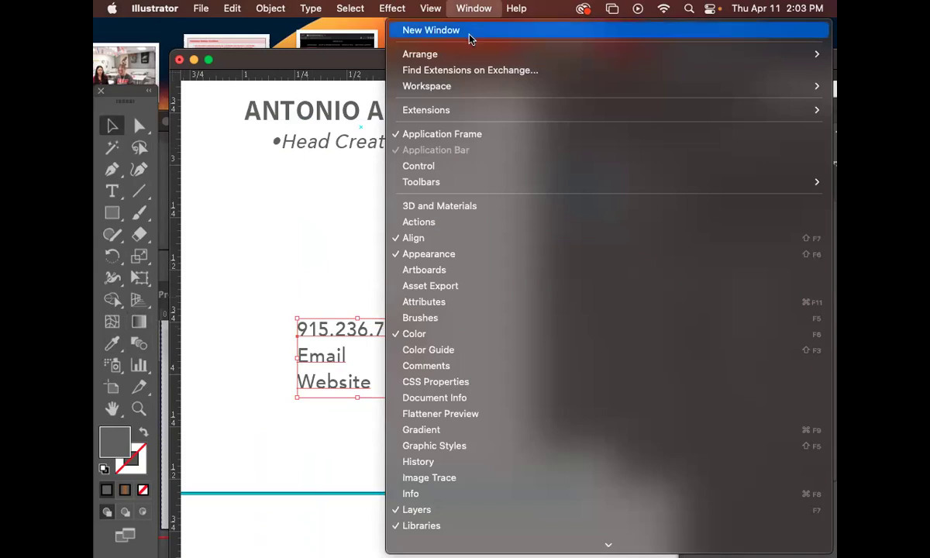
pyautogui.moveTo(463, 86)
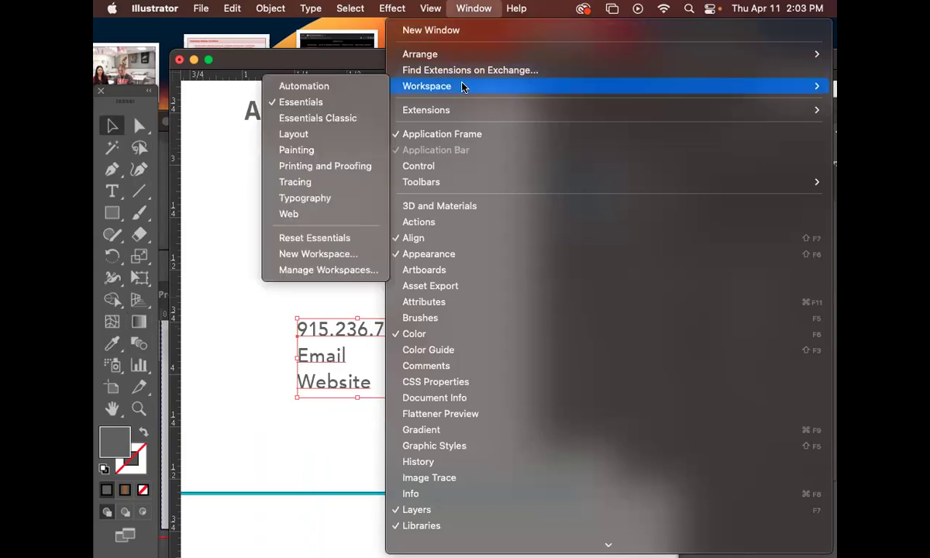
pyautogui.click(302, 201)
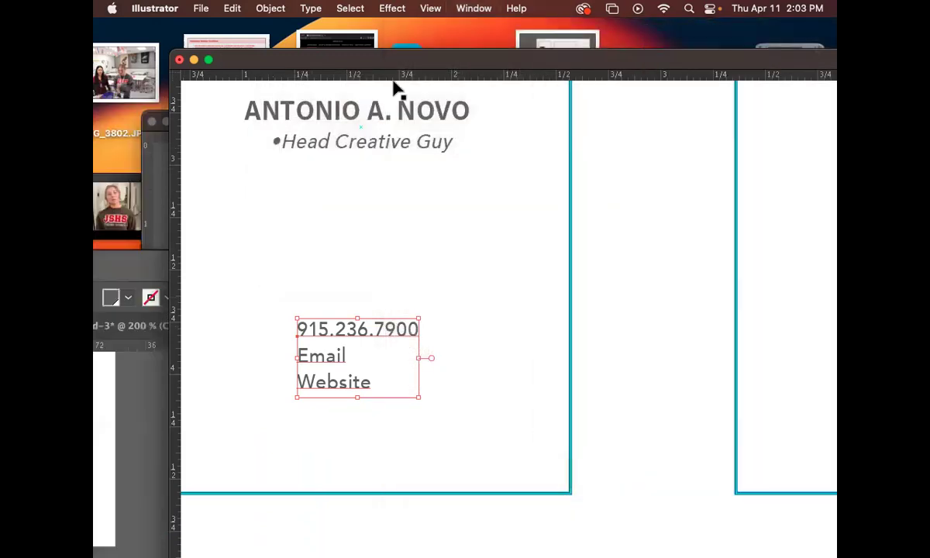
pyautogui.moveTo(426, 61)
pyautogui.mouseDown()
pyautogui.moveTo(521, 184)
pyautogui.moveTo(436, 75)
pyautogui.mouseUp()
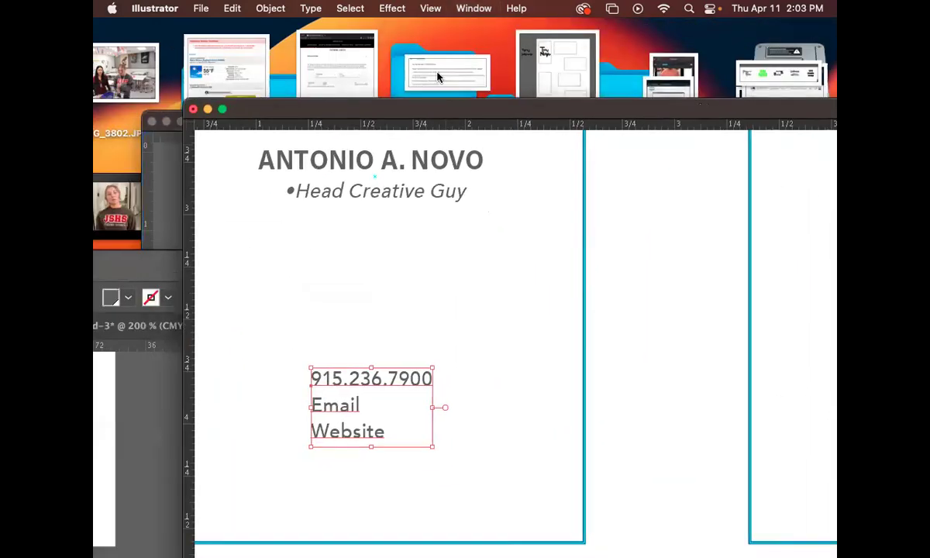
pyautogui.click(480, 8)
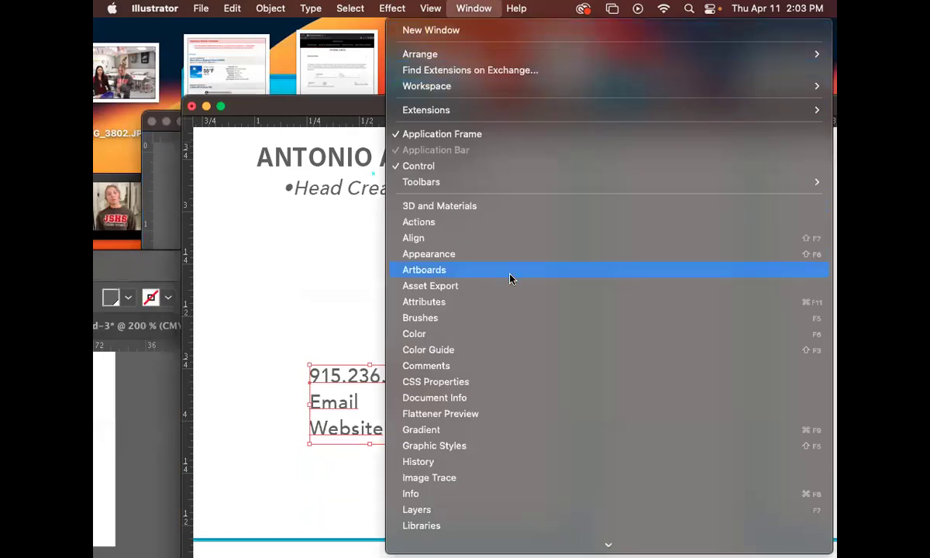
pyautogui.moveTo(531, 178)
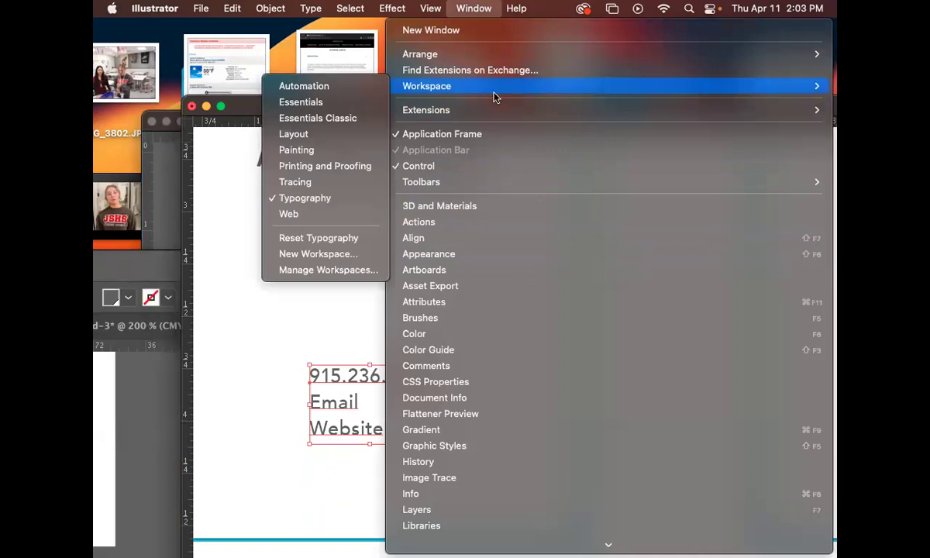
pyautogui.moveTo(441, 86)
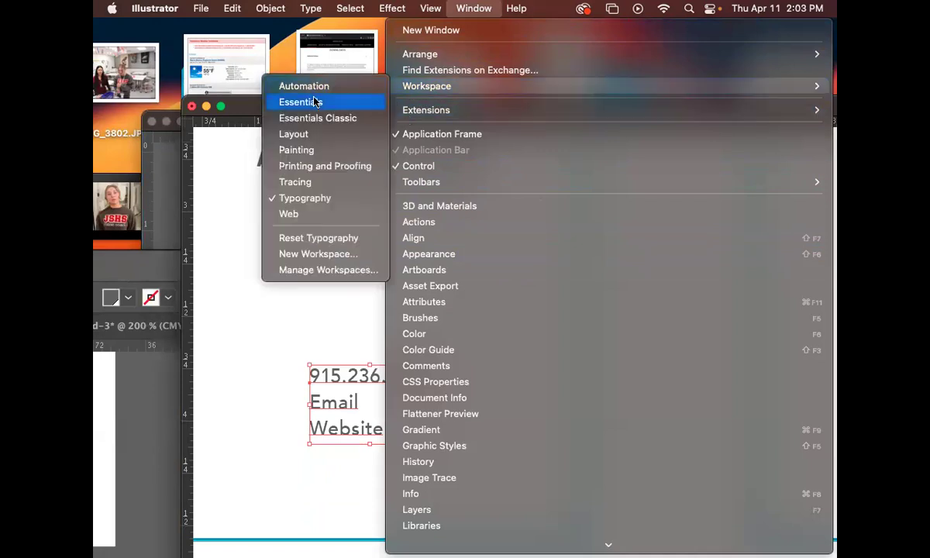
pyautogui.click(309, 102)
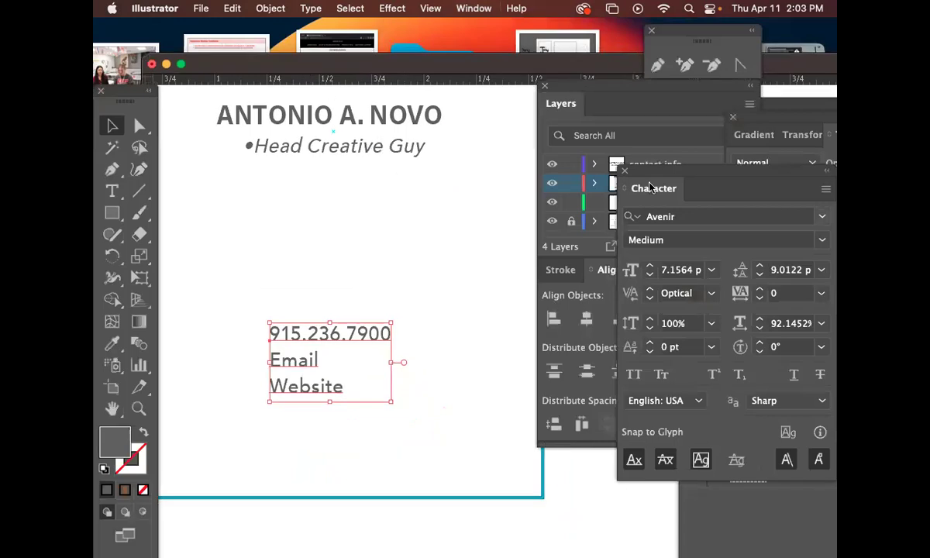
# Rearrange the panels so the Paragraph panel sits beside the artwork.
pyautogui.moveTo(657, 178); pyautogui.dragTo(648, 313)
pyautogui.moveTo(775, 117); pyautogui.dragTo(643, 321)
pyautogui.click(781, 174)
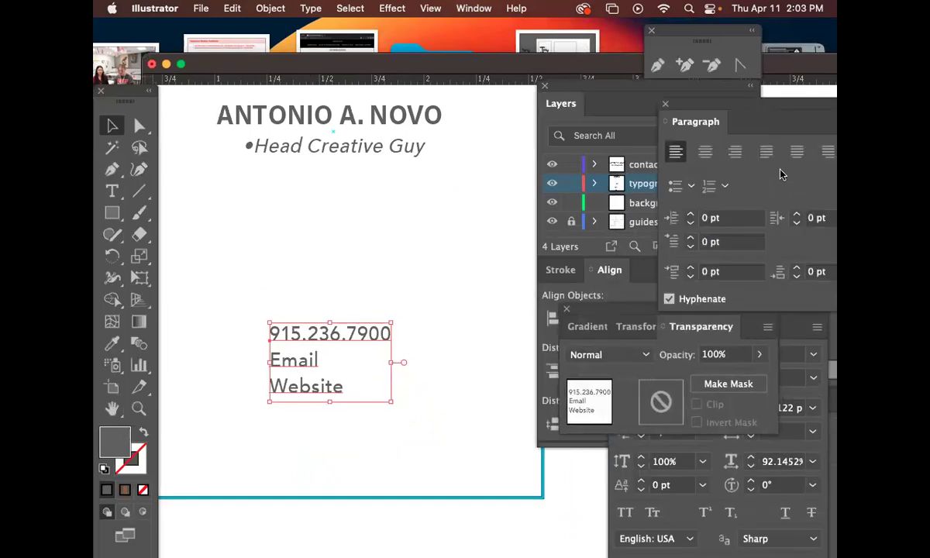
pyautogui.moveTo(692, 115); pyautogui.dragTo(526, 141)
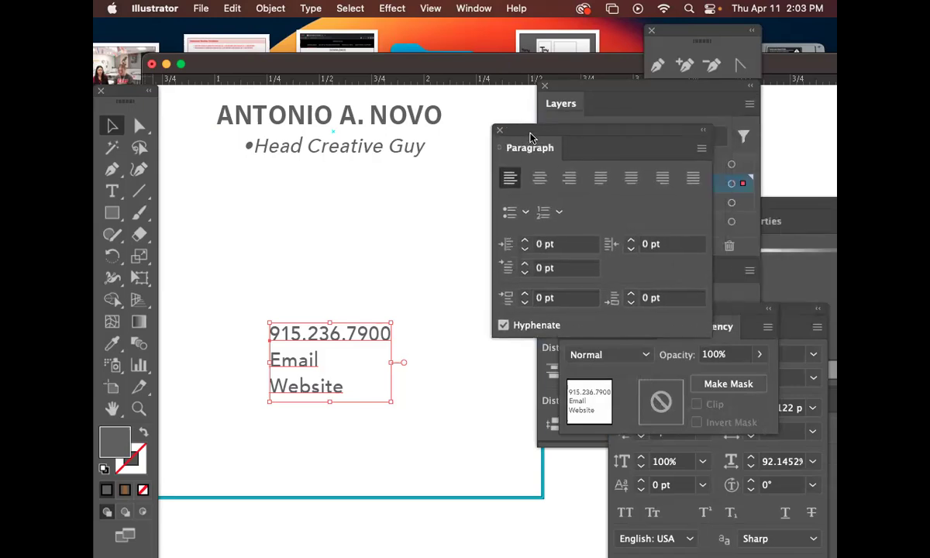
# Try left and right alignment, settling on centre alignment for the contact lines.
pyautogui.click(540, 178)
pyautogui.click(509, 179)
pyautogui.click(540, 179)
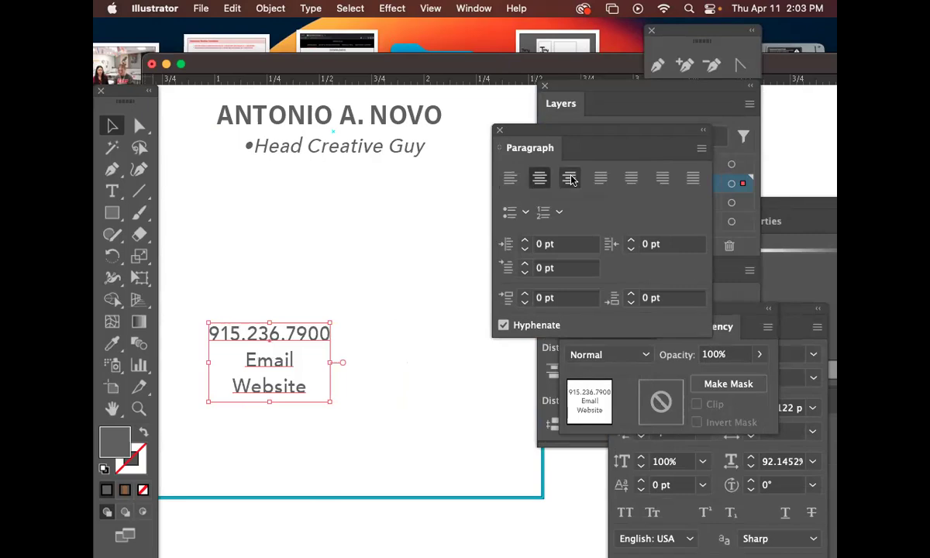
pyautogui.click(571, 178)
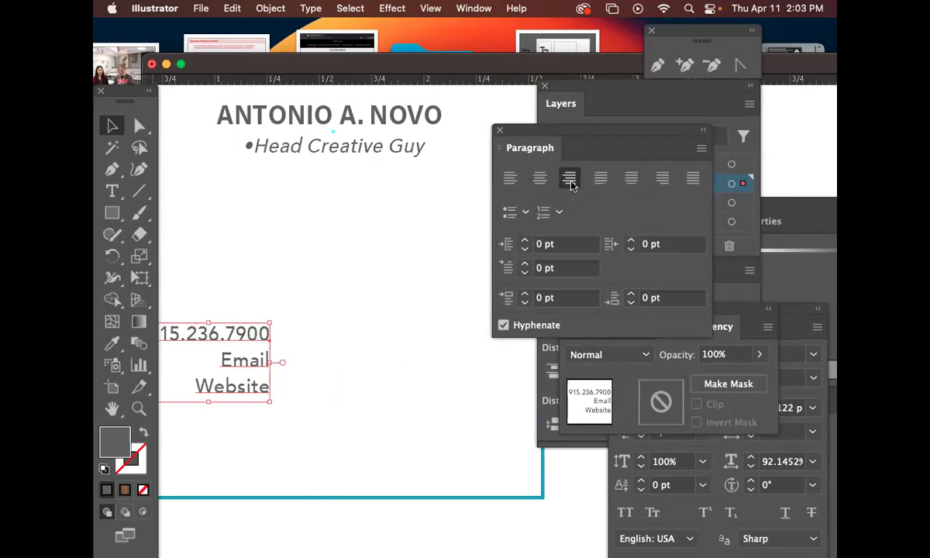
pyautogui.click(540, 178)
pyautogui.click(510, 178)
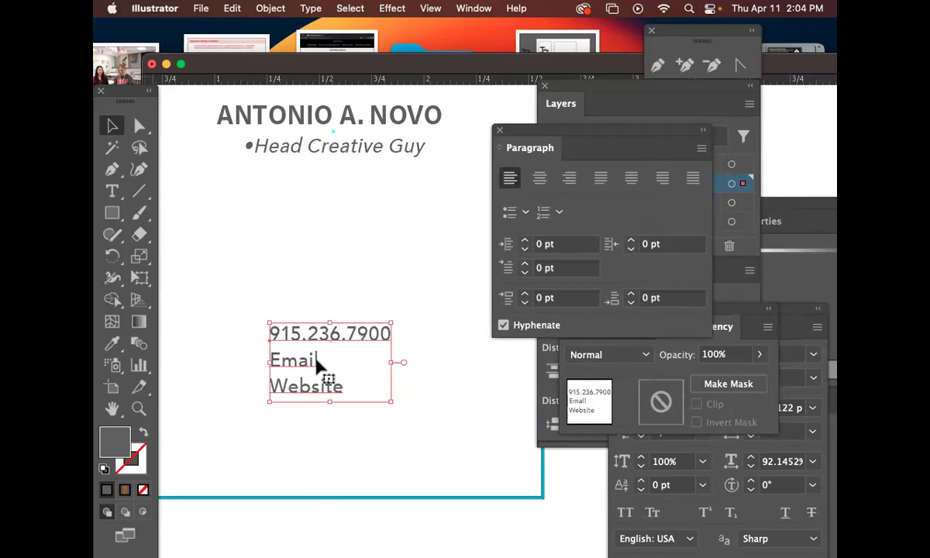
pyautogui.click(540, 178)
# Drag the contact block to the card's horizontal centre and zoom out to see the card.
pyautogui.moveTo(300, 336); pyautogui.dragTo(351, 320)
pyautogui.press('super+minus')
pyautogui.moveTo(386, 382); pyautogui.dragTo(217, 242)
pyautogui.moveTo(511, 360); pyautogui.dragTo(260, 267)
pyautogui.moveTo(512, 387); pyautogui.dragTo(373, 399)
pyautogui.moveTo(397, 364); pyautogui.dragTo(358, 408)
pyautogui.click(114, 193)
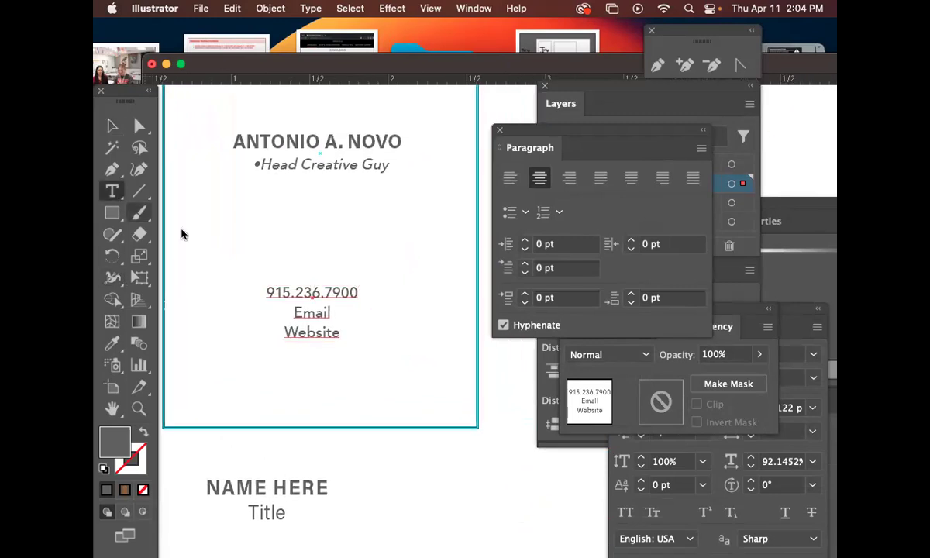
# Replace the word Email with the contact's e-mail address.
pyautogui.tripleClick(323, 313)
pyautogui.moveTo(322, 313); pyautogui.dragTo(264, 308)
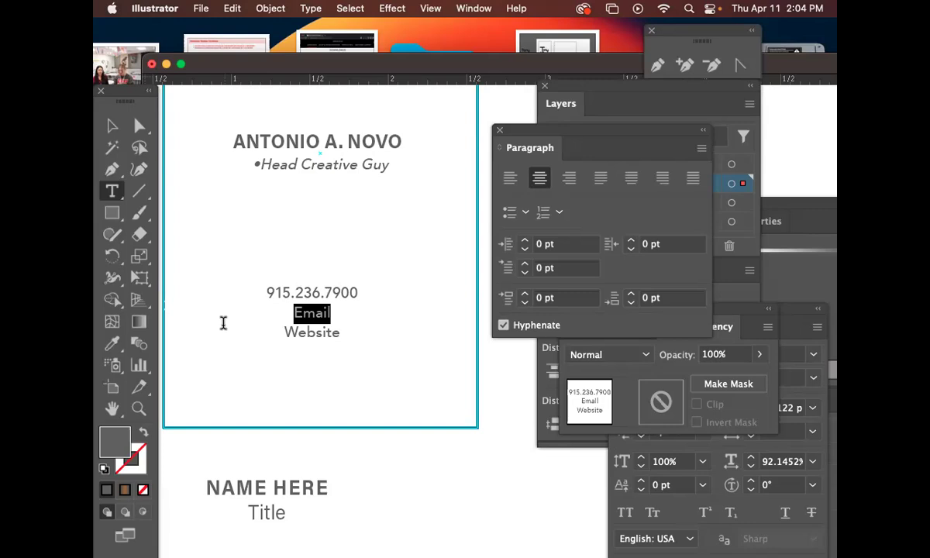
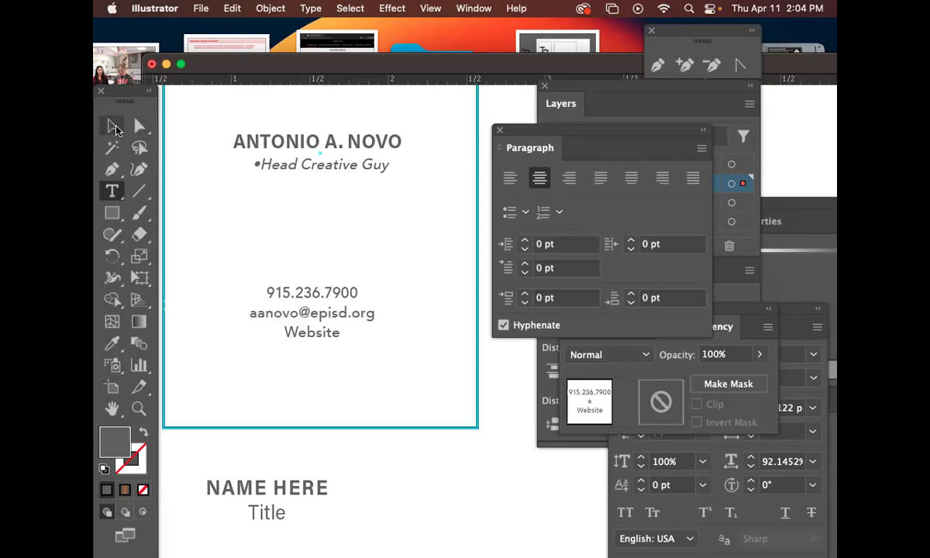
pyautogui.click(113, 127)
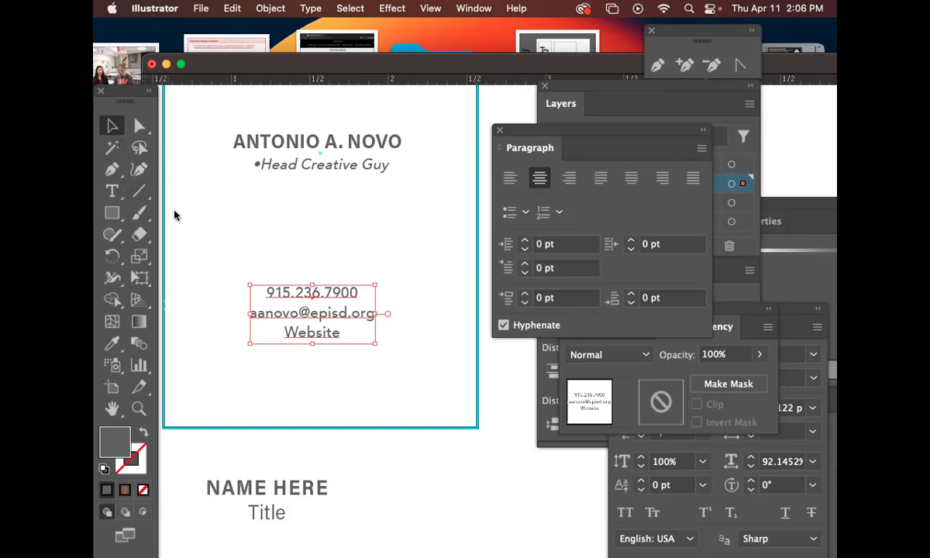
pyautogui.doubleClick(301, 339)
pyautogui.doubleClick(301, 340)
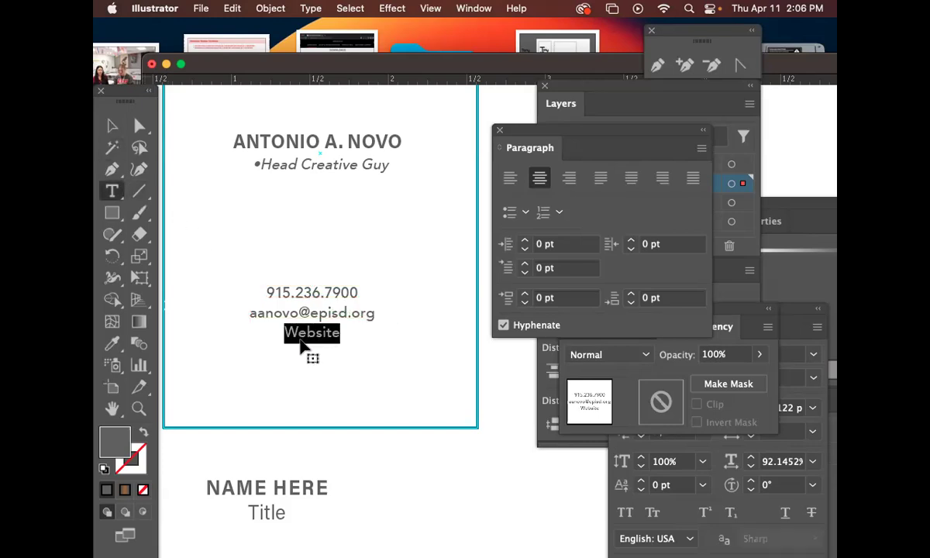
pyautogui.write('www.')
pyautogui.press('BackSpace')
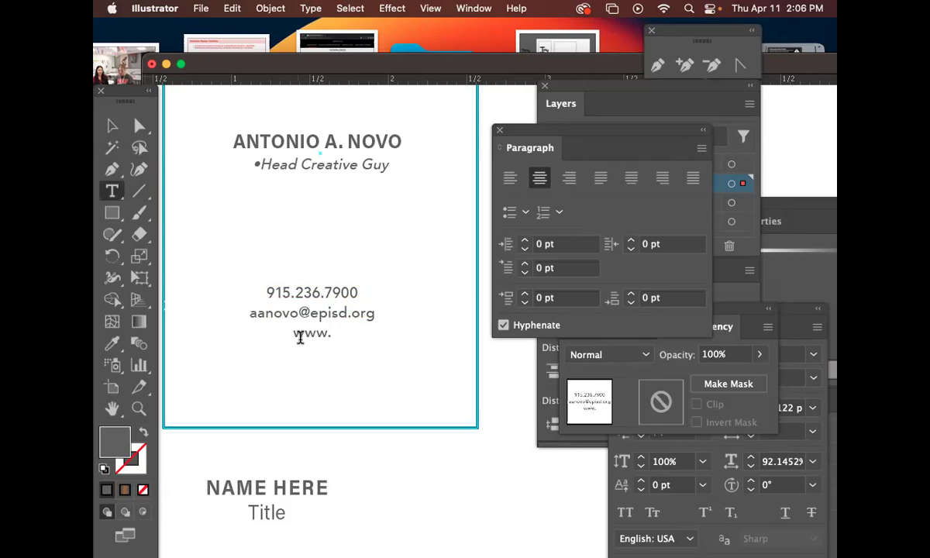
pyautogui.write('ccte.org')
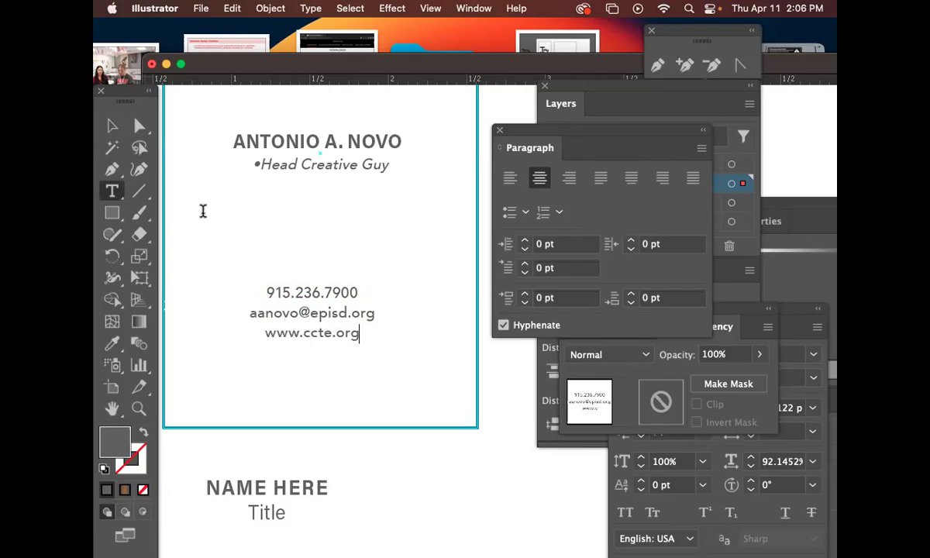
pyautogui.click(112, 124)
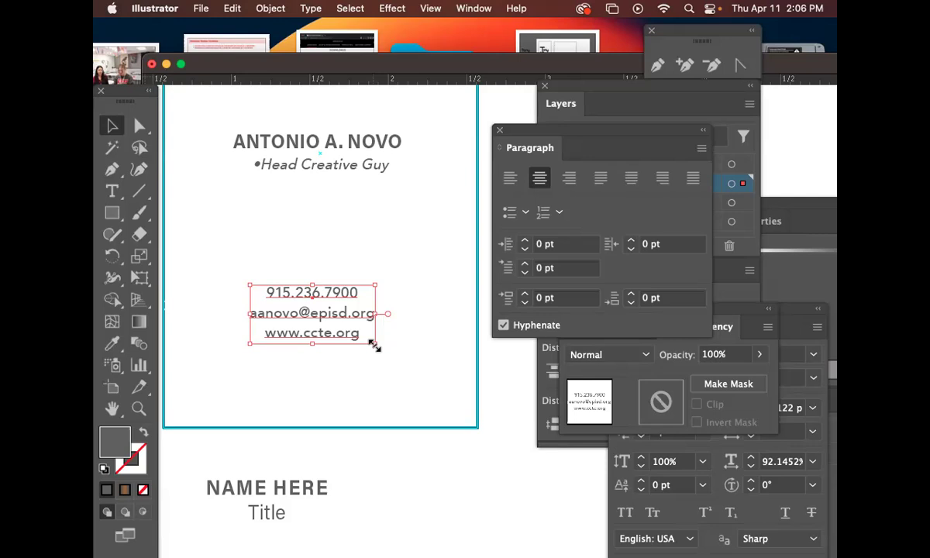
pyautogui.click(373, 350)
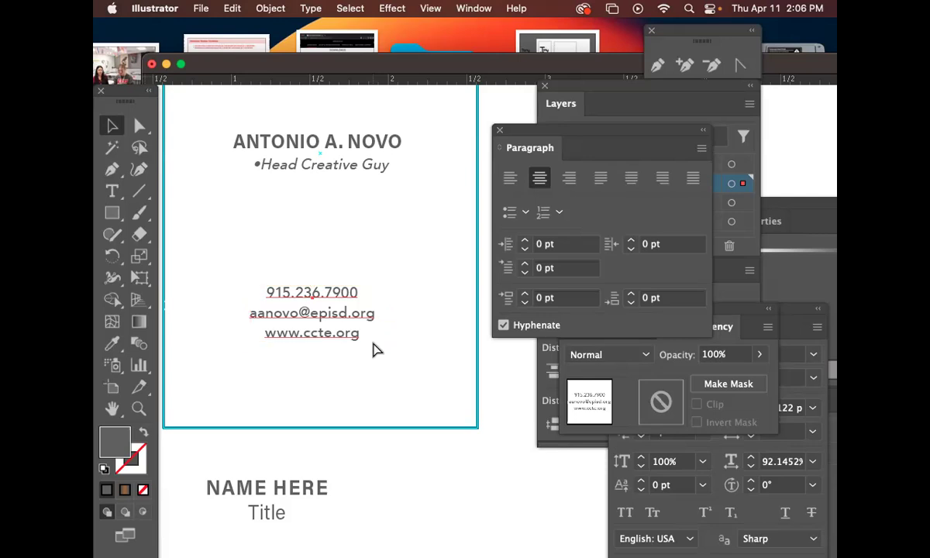
pyautogui.press('super+minus')
# Bring the Pixel Picasso card into view and nudge the contact block slightly lower.
pyautogui.moveTo(407, 363); pyautogui.dragTo(258, 360)
pyautogui.moveTo(345, 359); pyautogui.dragTo(165, 319)
pyautogui.moveTo(436, 307); pyautogui.dragTo(289, 296)
pyautogui.moveTo(371, 328); pyautogui.dragTo(241, 266)
pyautogui.moveTo(408, 331); pyautogui.dragTo(279, 279)
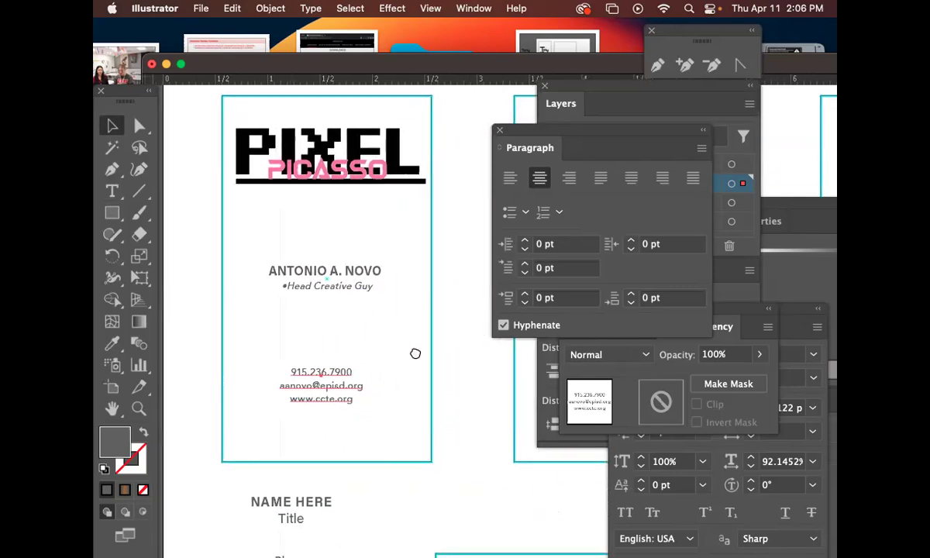
pyautogui.moveTo(416, 353); pyautogui.dragTo(386, 318)
pyautogui.moveTo(305, 364); pyautogui.dragTo(317, 332)
# Drop the contact block near the card's bottom and add a new text object beside the name.
pyautogui.moveTo(326, 475); pyautogui.dragTo(300, 419)
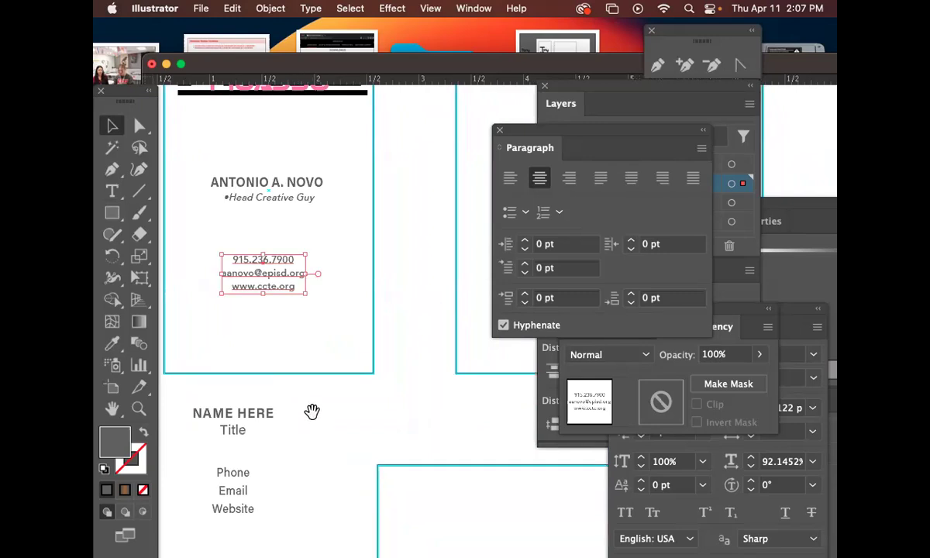
pyautogui.moveTo(299, 339); pyautogui.dragTo(344, 407)
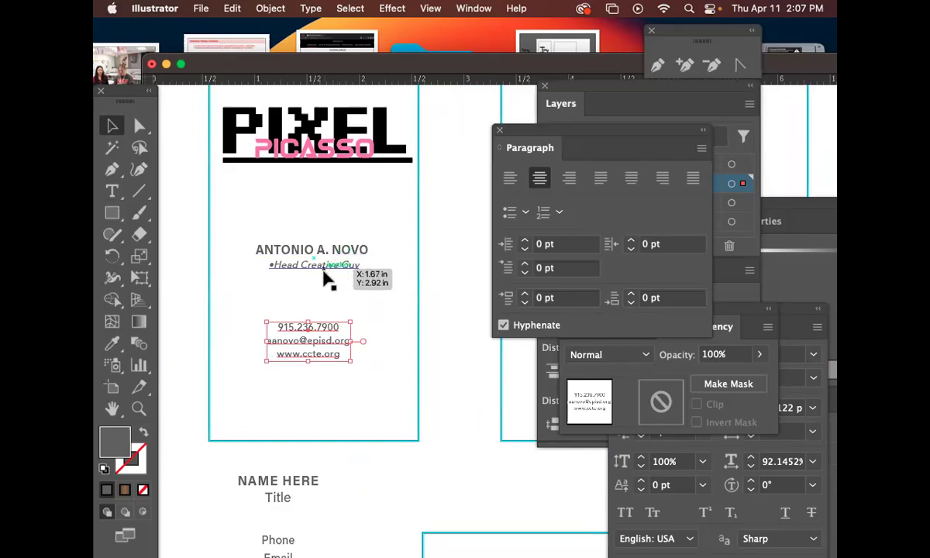
pyautogui.moveTo(321, 336); pyautogui.dragTo(324, 392)
pyautogui.click(324, 312)
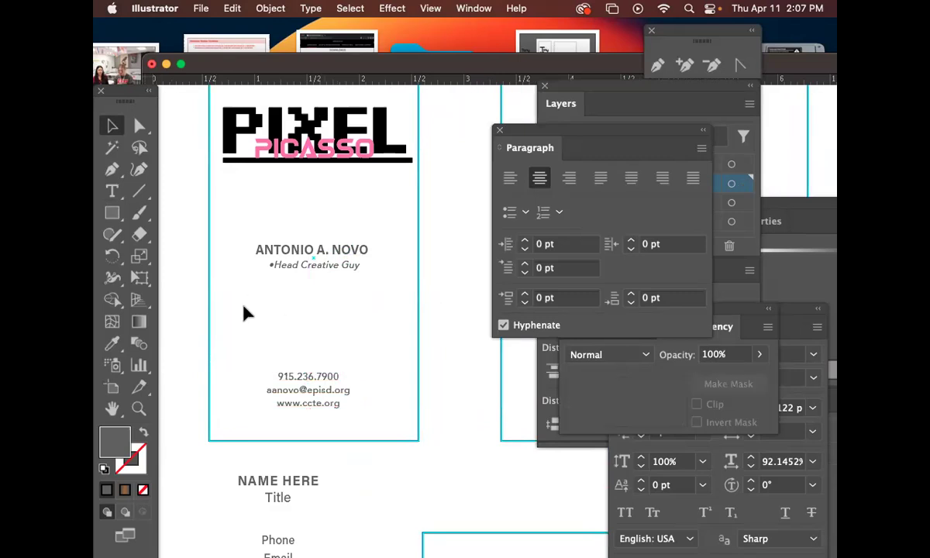
pyautogui.click(111, 192)
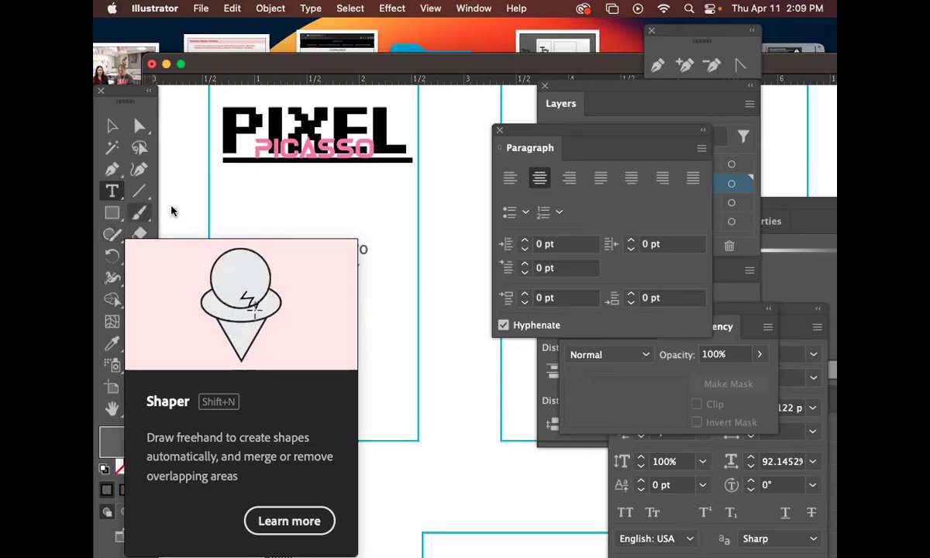
pyautogui.click(402, 259)
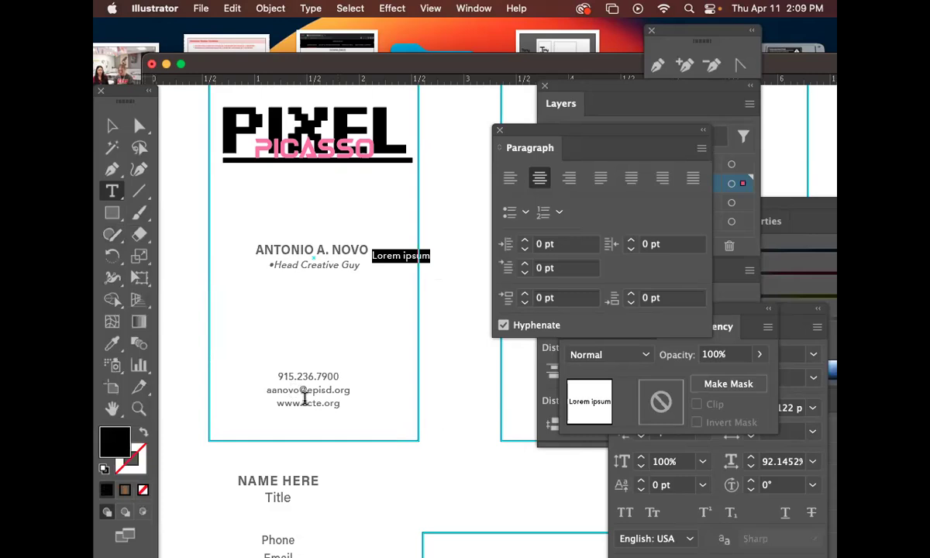
pyautogui.click(110, 128)
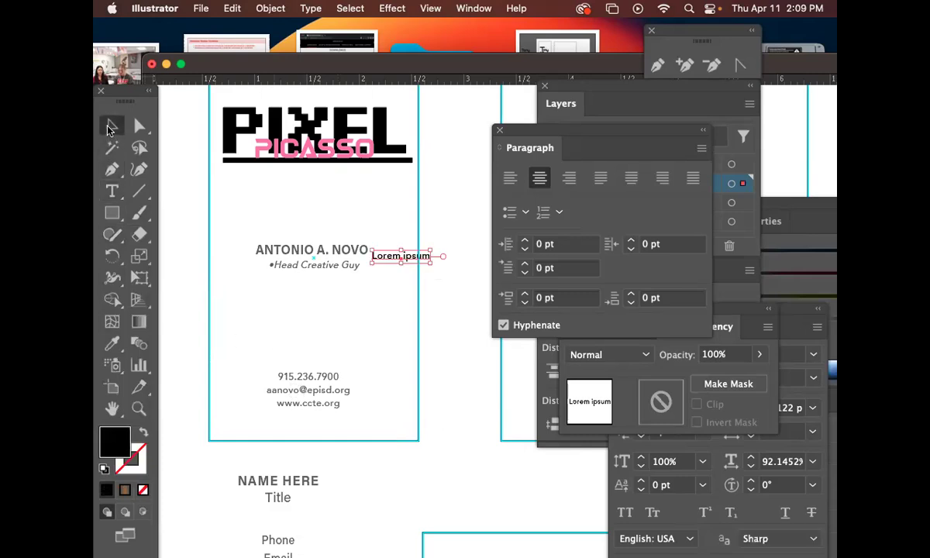
pyautogui.press('Delete')
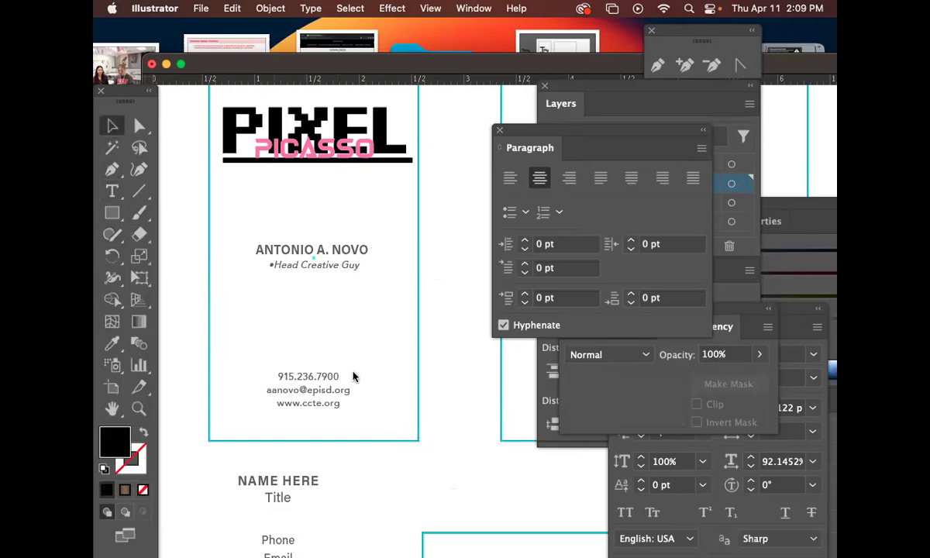
pyautogui.moveTo(310, 246); pyautogui.dragTo(383, 423)
pyautogui.press('super+z')
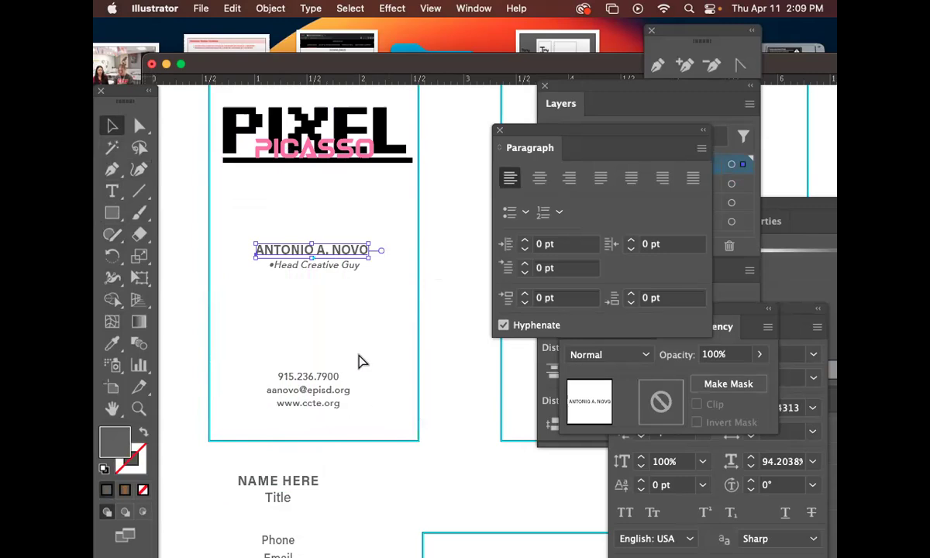
pyautogui.click(352, 357)
pyautogui.click(349, 266)
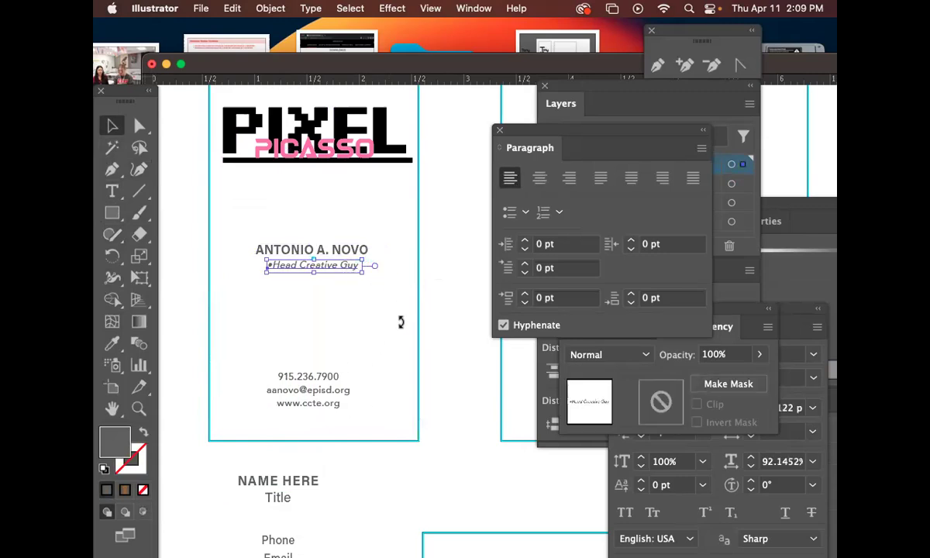
pyautogui.click(368, 407)
pyautogui.click(310, 409)
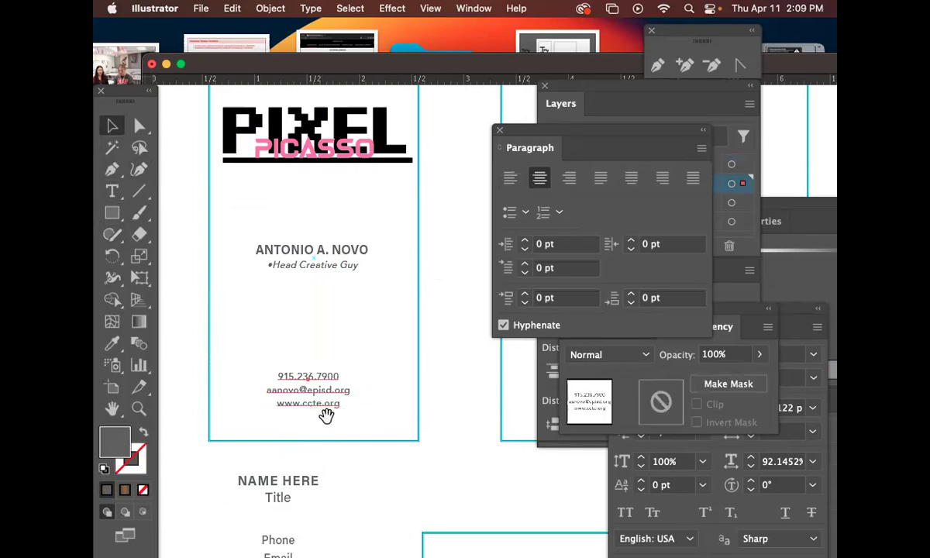
pyautogui.moveTo(326, 415); pyautogui.dragTo(324, 363)
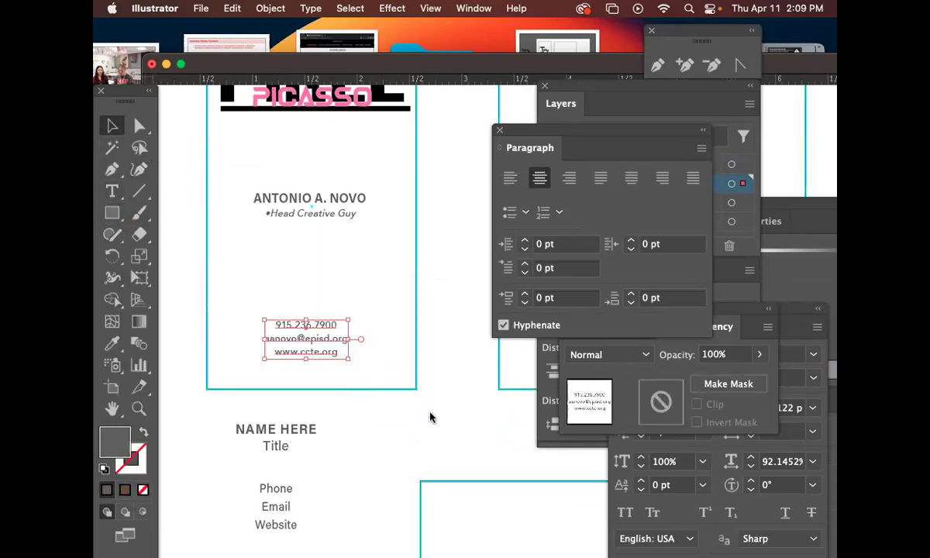
pyautogui.click(402, 386)
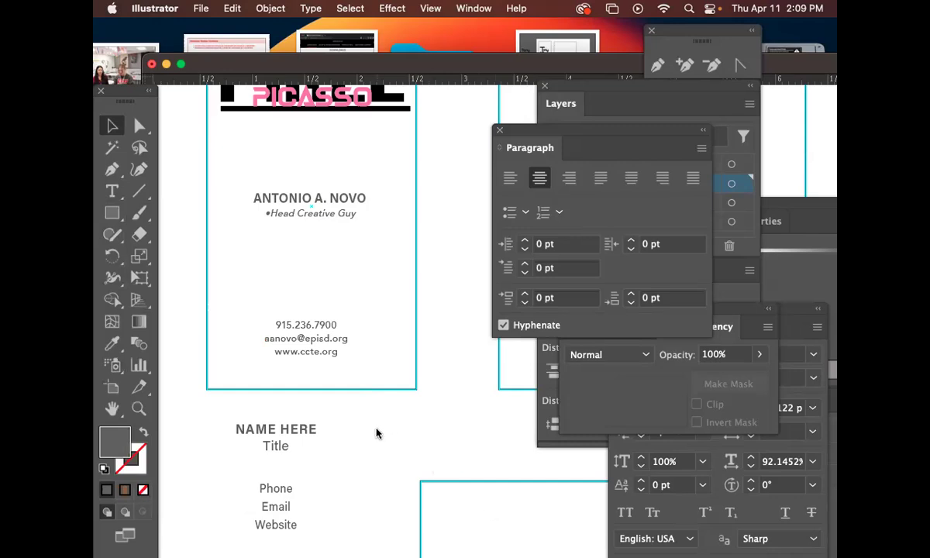
pyautogui.moveTo(364, 554)
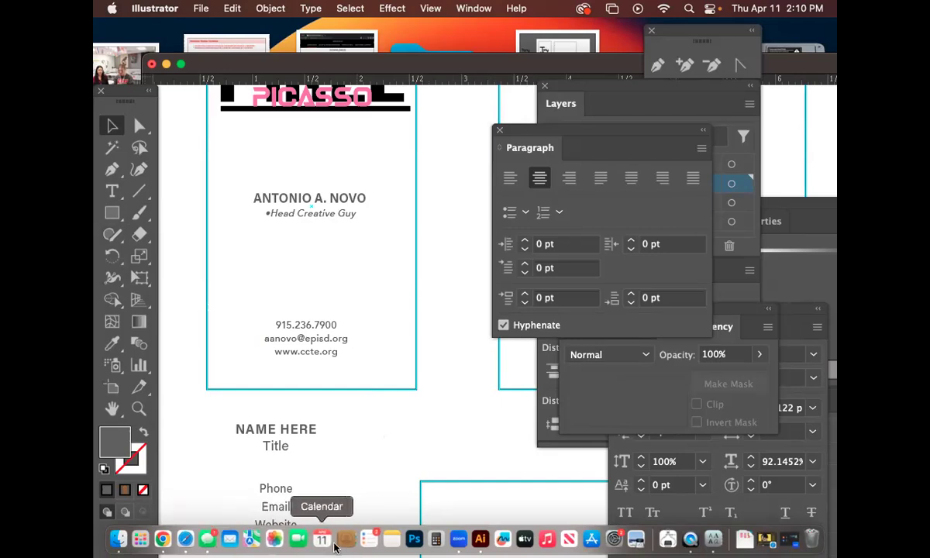
# Search Google in a new Chrome window for 'social media logos icons vector'.
pyautogui.click(164, 538)
pyautogui.press('super+n')
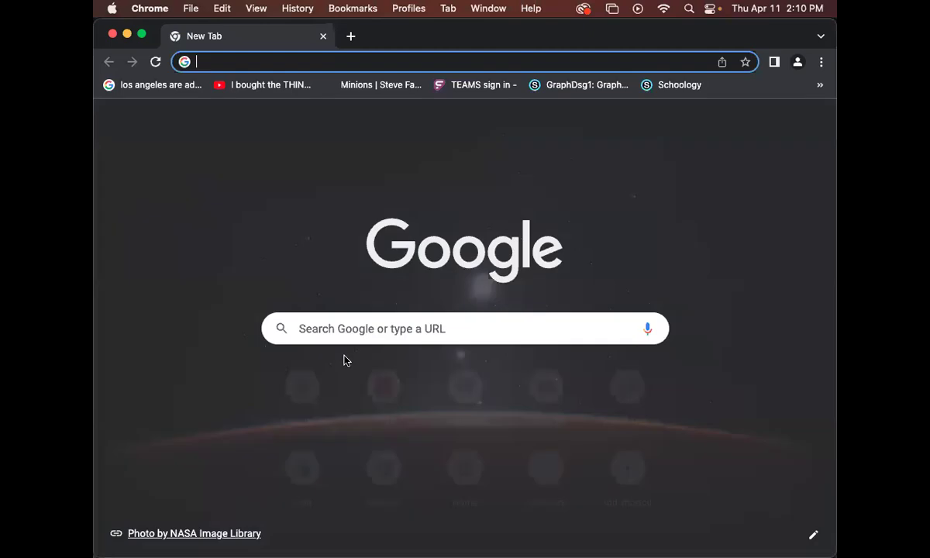
pyautogui.click(317, 63)
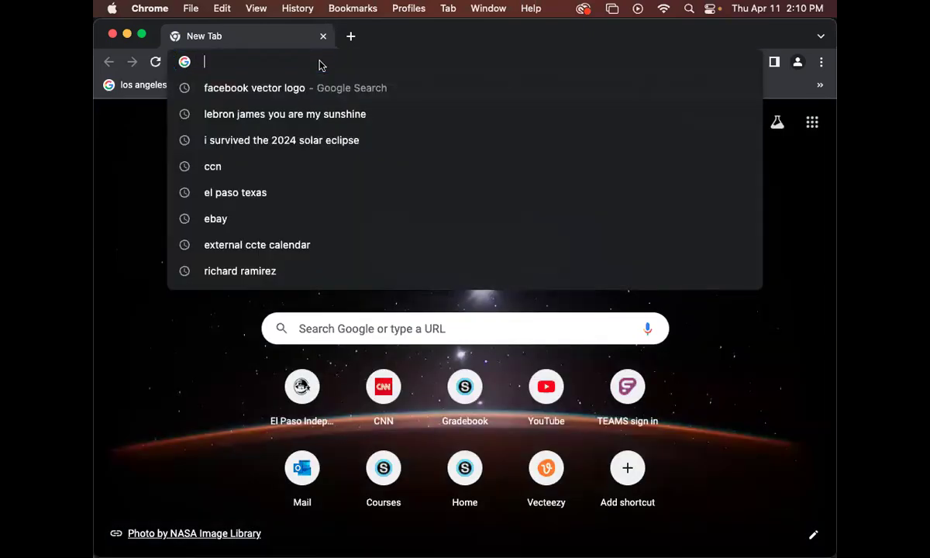
pyautogui.write('social md')
pyautogui.press('BackSpace')
pyautogui.write('edie')
pyautogui.press('BackSpace')
pyautogui.write('a logos icon v')
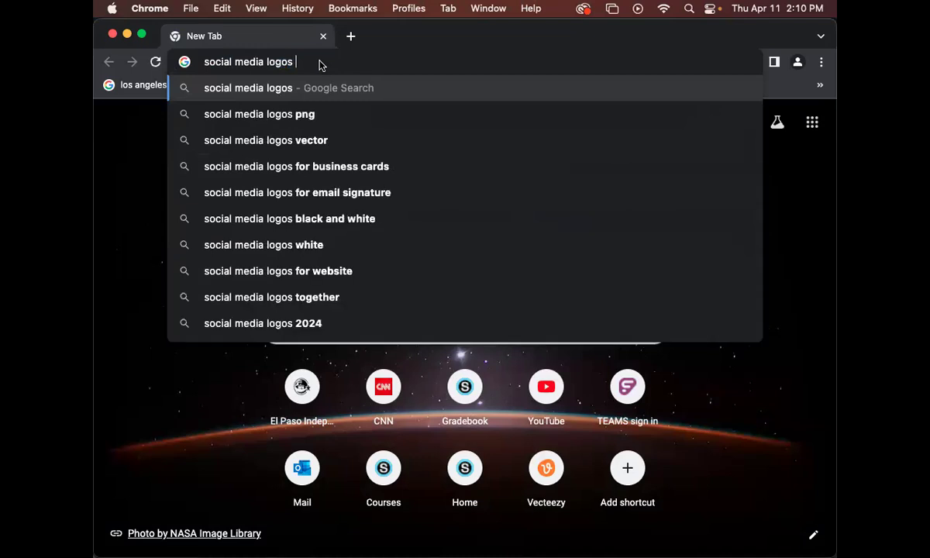
pyautogui.press('BackSpace')
pyautogui.press('BackSpace')
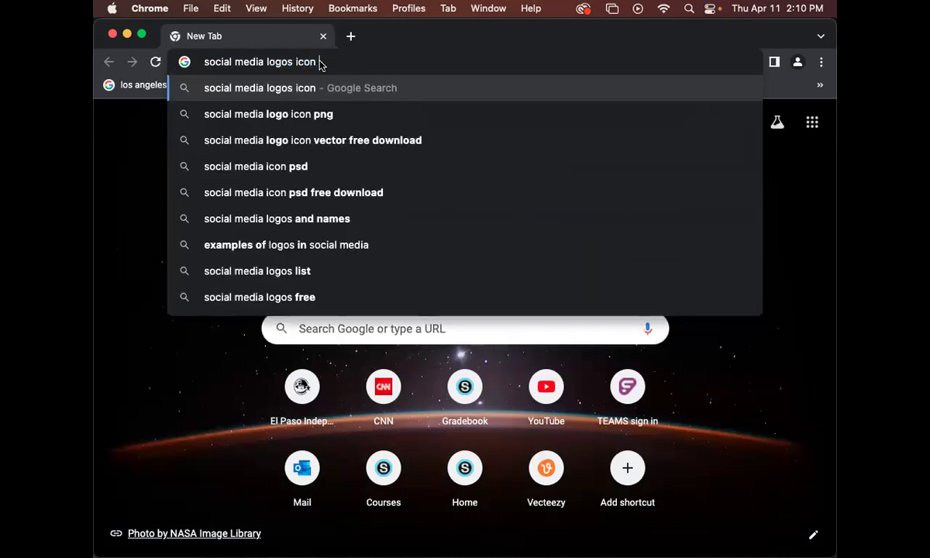
pyautogui.write('s c')
pyautogui.press('BackSpace')
pyautogui.write('vn')
pyautogui.press('BackSpace')
pyautogui.write('ector')
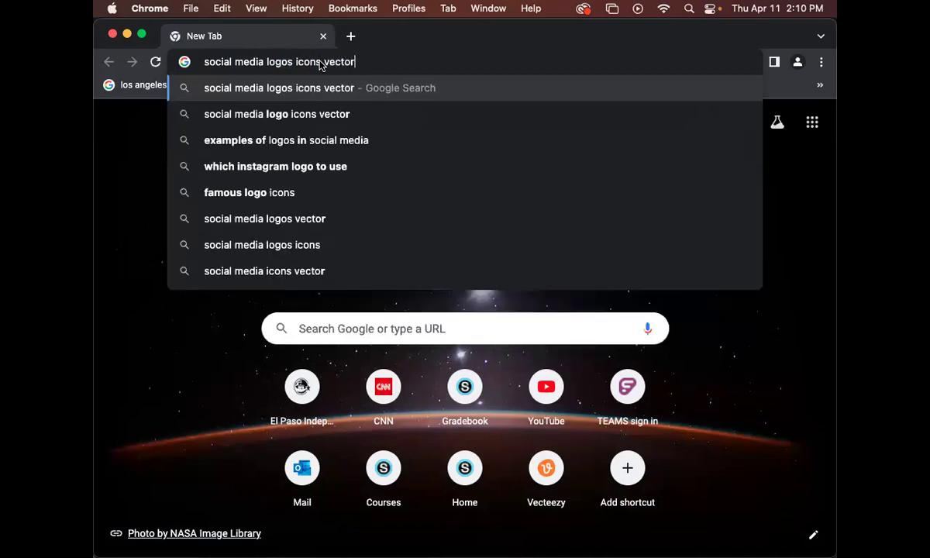
pyautogui.press('Return')
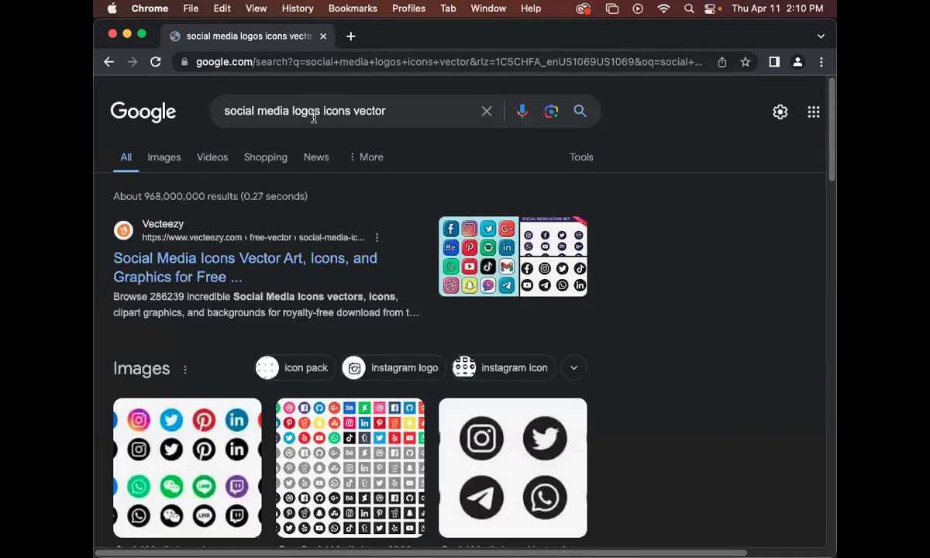
# Open the Vecteezy 'Free Social Media Icons' image result.
pyautogui.scroll(-1, 352, 443)
pyautogui.scroll(-2, 348, 440)
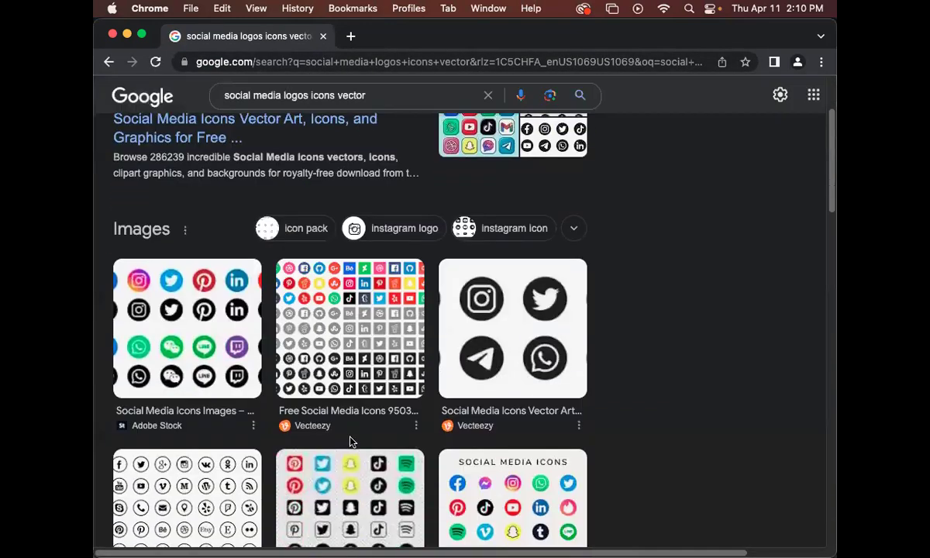
pyautogui.scroll(4, 349, 440)
pyautogui.click(267, 272)
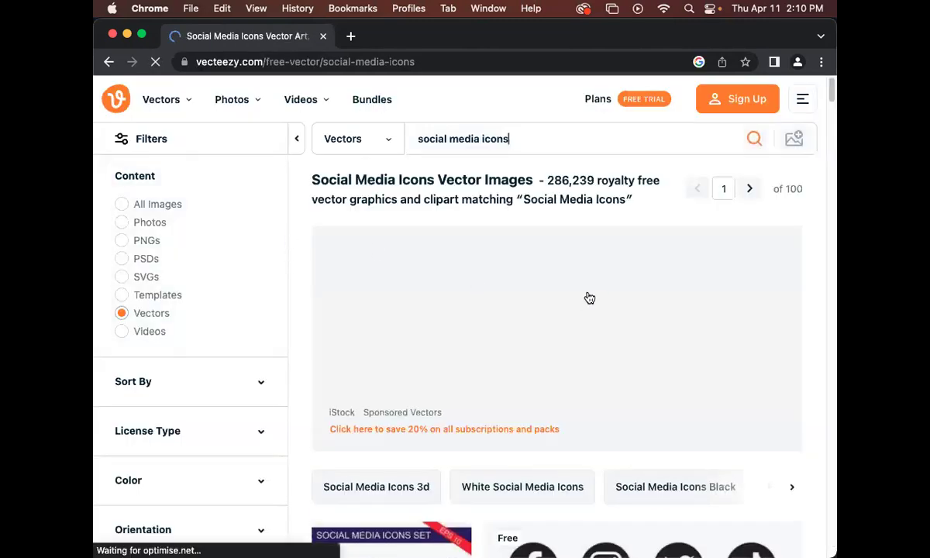
# Open the coloured square social media icon set and download it without logging in.
pyautogui.scroll(-5, 629, 322)
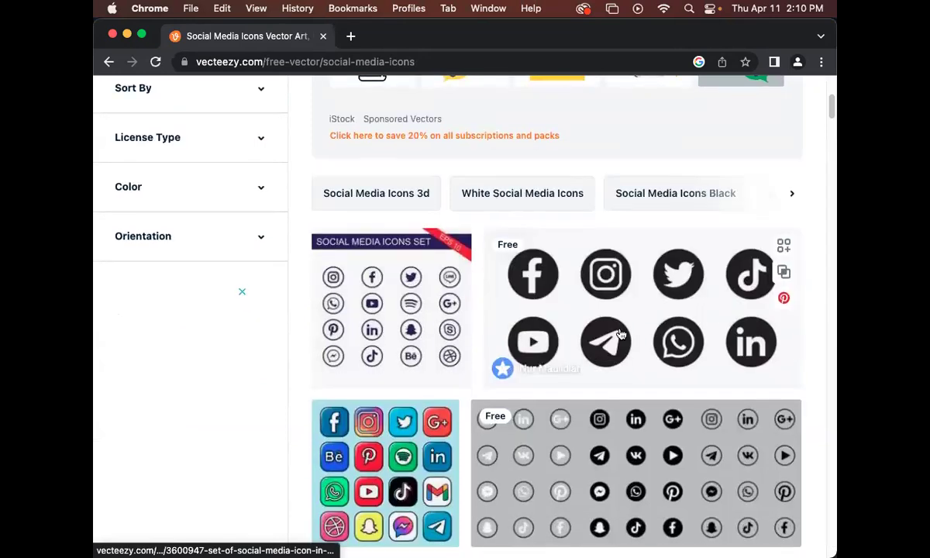
pyautogui.scroll(-8, 620, 327)
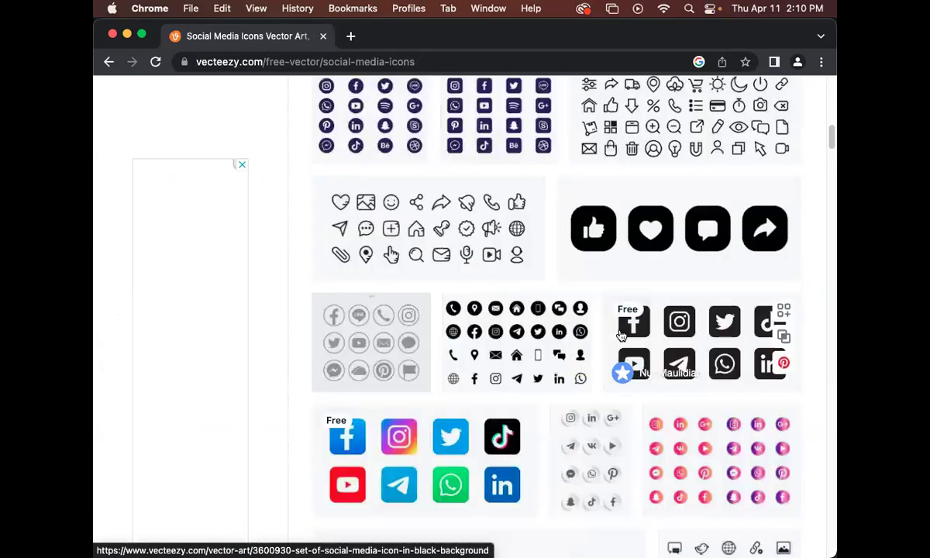
pyautogui.scroll(-5, 616, 335)
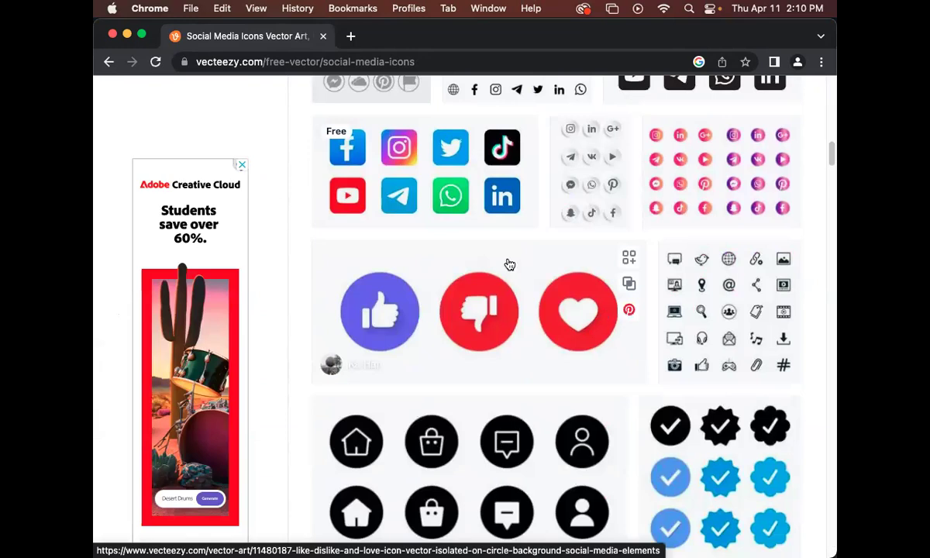
pyautogui.click(426, 171)
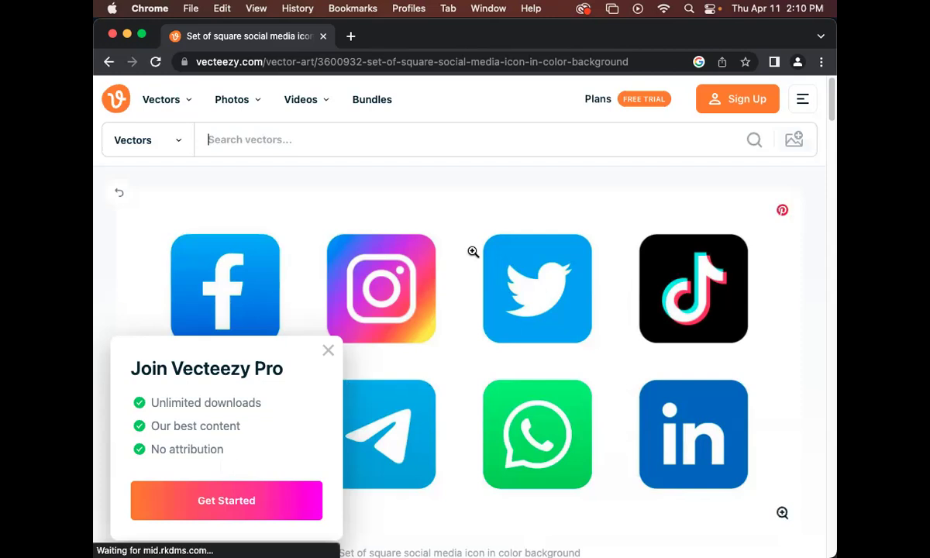
pyautogui.scroll(-3, 488, 248)
pyautogui.click(494, 435)
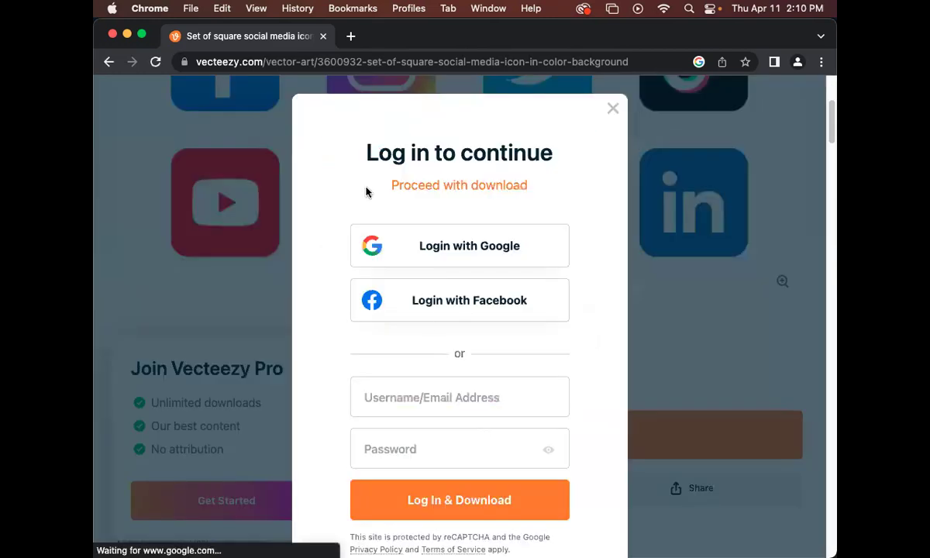
pyautogui.click(485, 189)
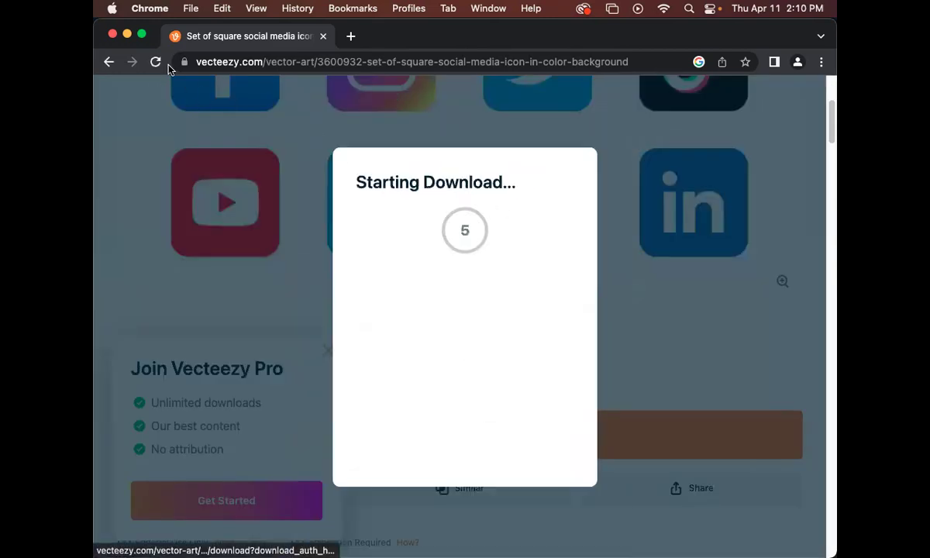
# Return to the social media icons results and move the browser down to reveal the card.
pyautogui.click(109, 61)
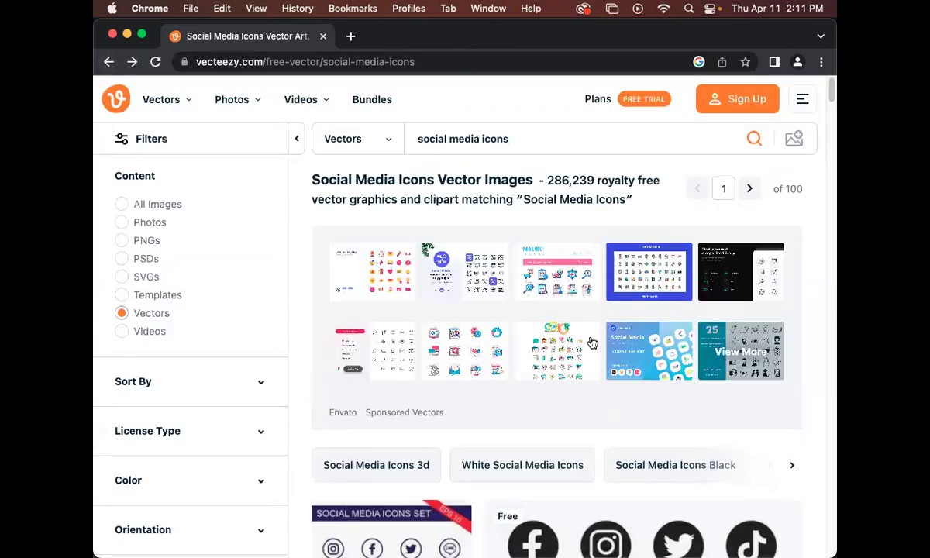
pyautogui.scroll(-5, 592, 342)
pyautogui.scroll(-2, 708, 244)
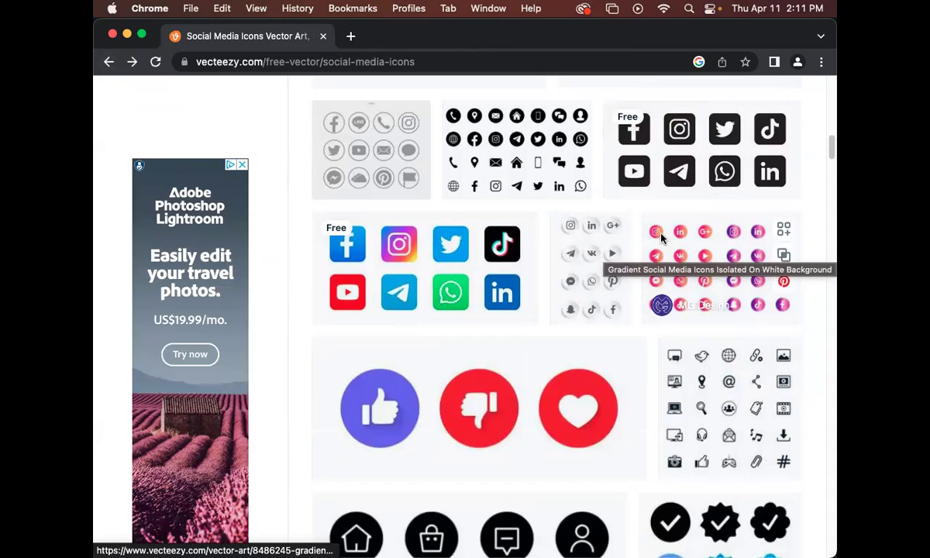
pyautogui.scroll(-6, 608, 378)
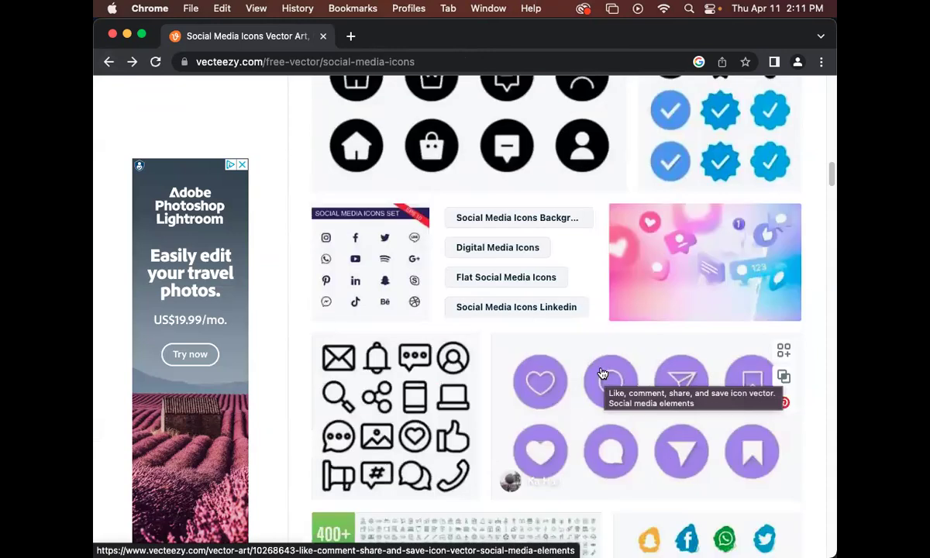
pyautogui.scroll(4, 602, 375)
pyautogui.moveTo(500, 43); pyautogui.dragTo(521, 361)
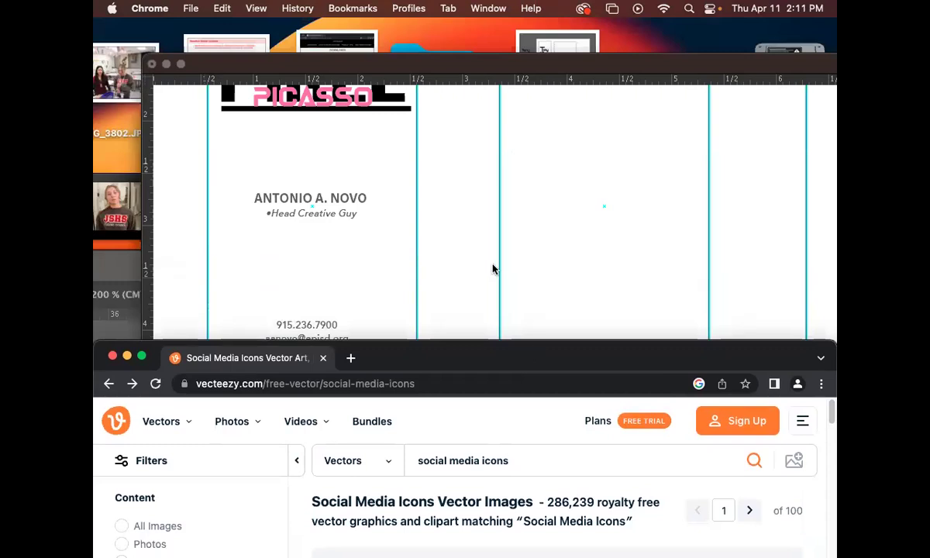
# Open the vecteezy_facebook folder in Downloads in Finder, then return to Chrome.
pyautogui.click(101, 158)
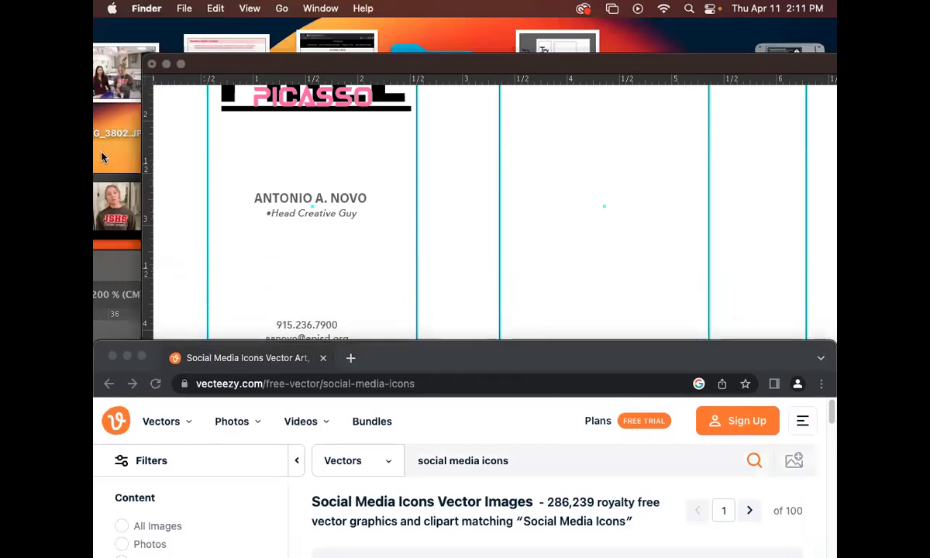
pyautogui.press('super+n')
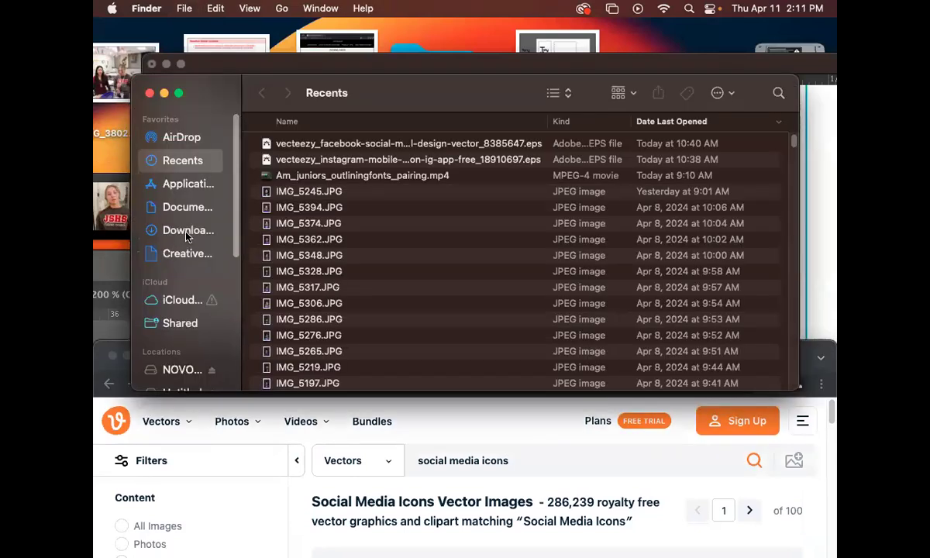
pyautogui.click(187, 231)
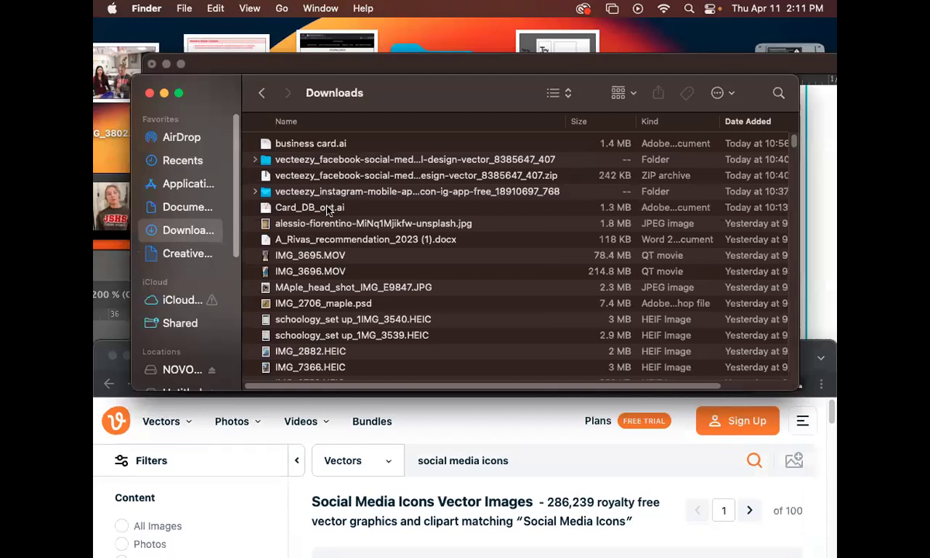
pyautogui.click(354, 161)
pyautogui.doubleClick(354, 161)
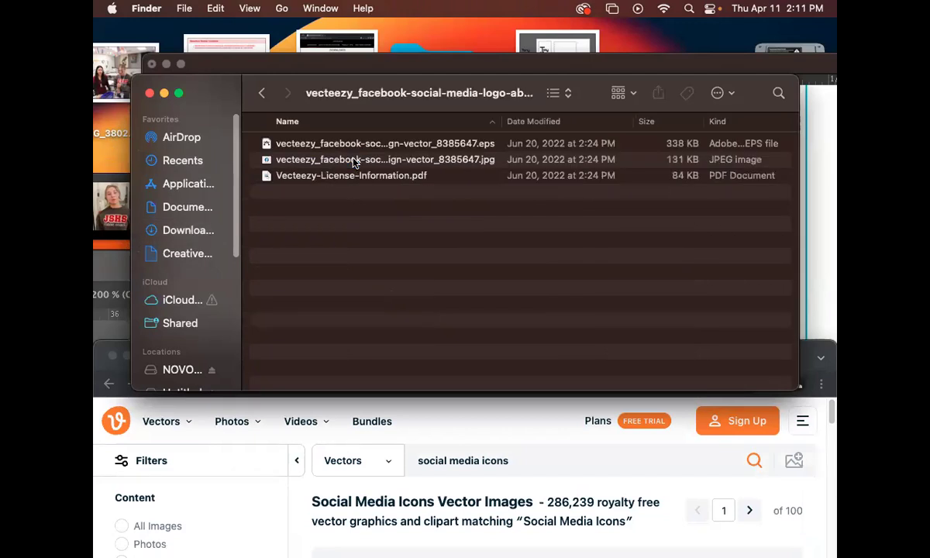
pyautogui.click(547, 482)
pyautogui.moveTo(454, 355); pyautogui.dragTo(471, 33)
pyautogui.scroll(-10, 520, 165)
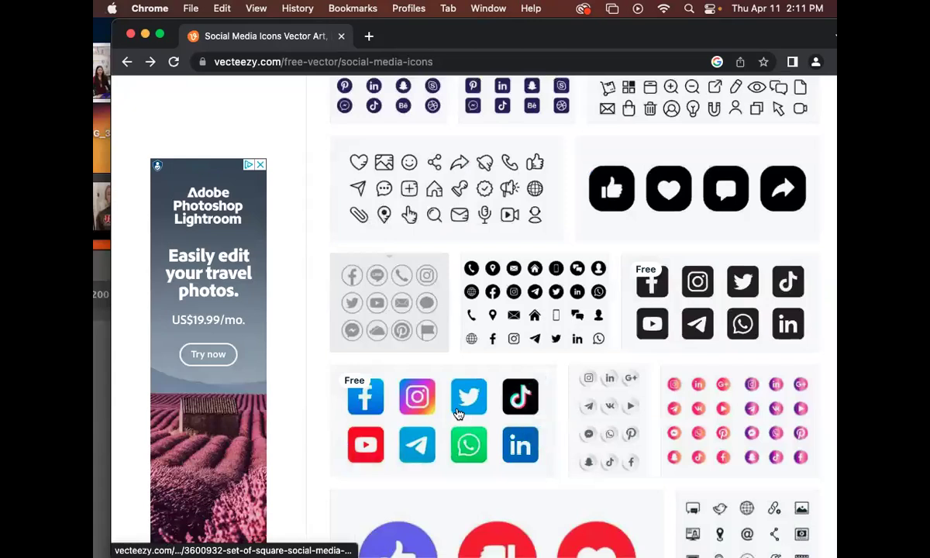
# Copy the web address of the coloured square icon set page.
pyautogui.click(454, 412)
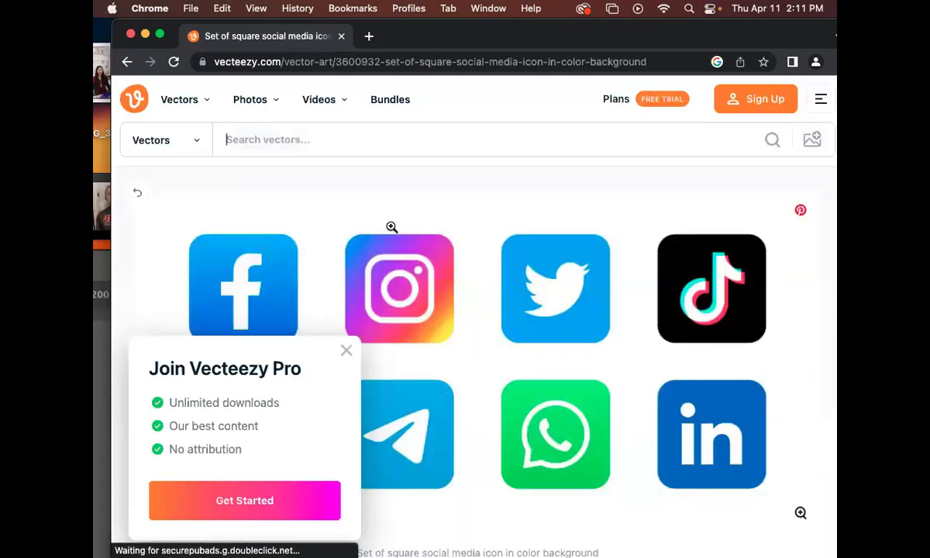
pyautogui.click(346, 56)
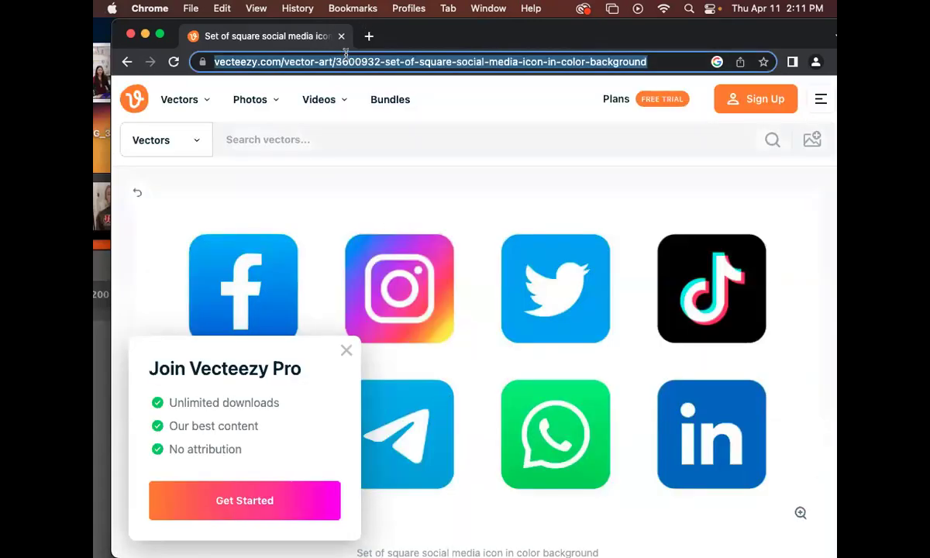
pyautogui.press('super+c')
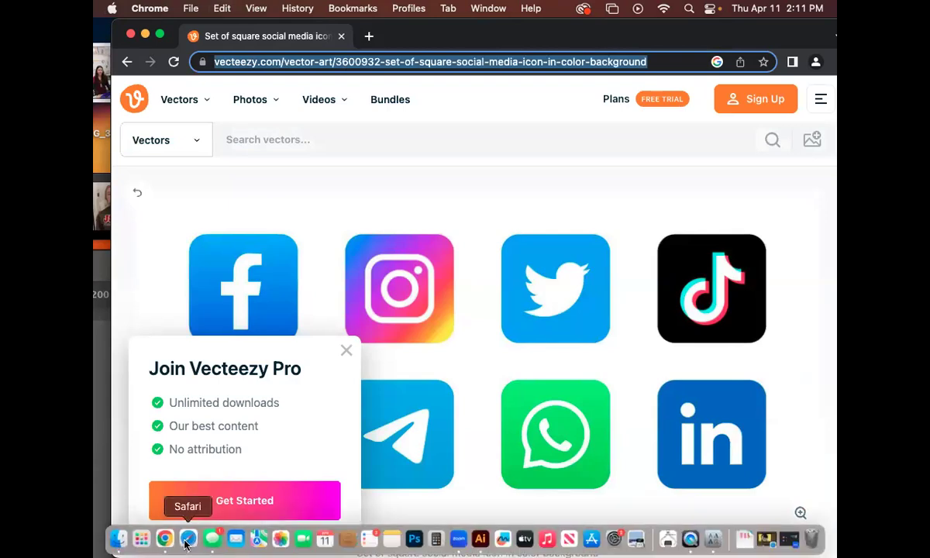
# Load the icon set page in Safari and download it without logging in.
pyautogui.click(187, 539)
pyautogui.moveTo(349, 399); pyautogui.dragTo(388, 82)
pyautogui.click(480, 75)
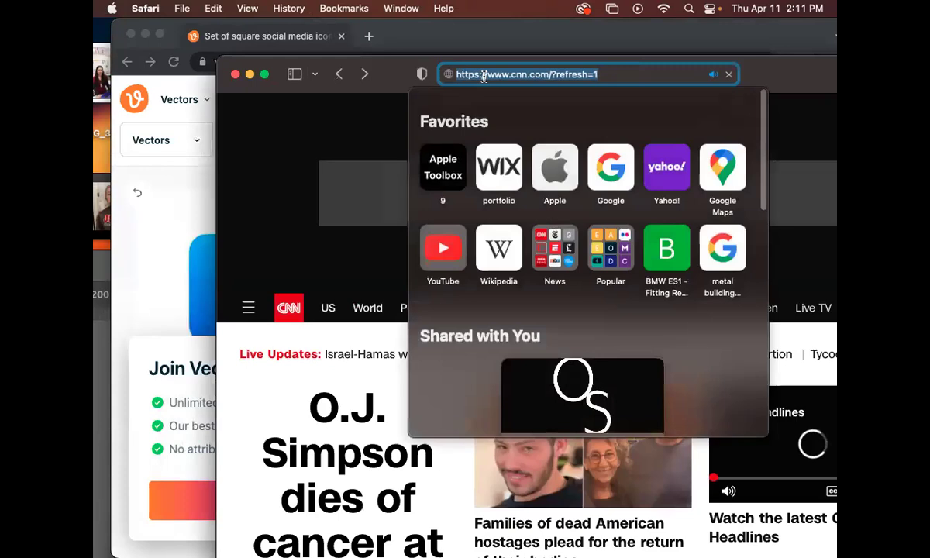
pyautogui.press('super+v')
pyautogui.press('Return')
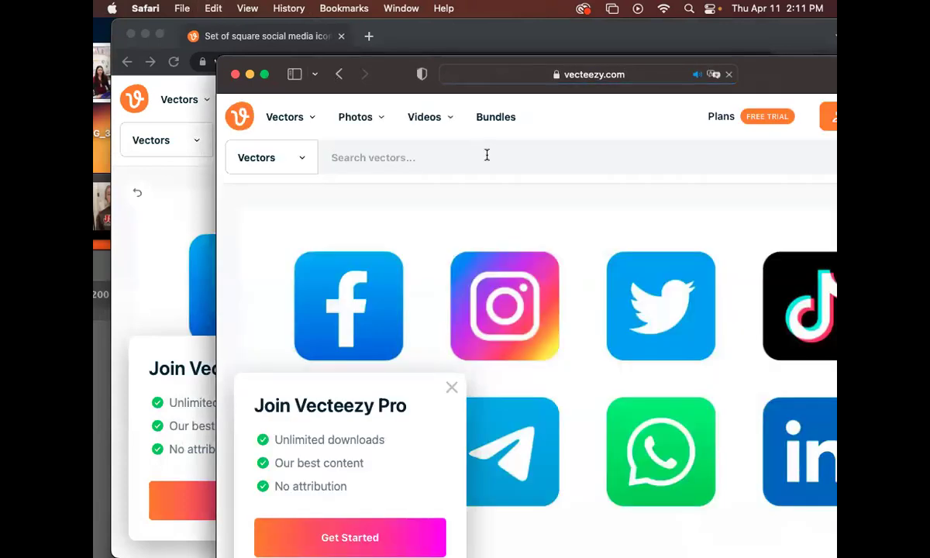
pyautogui.moveTo(679, 75); pyautogui.dragTo(523, 62)
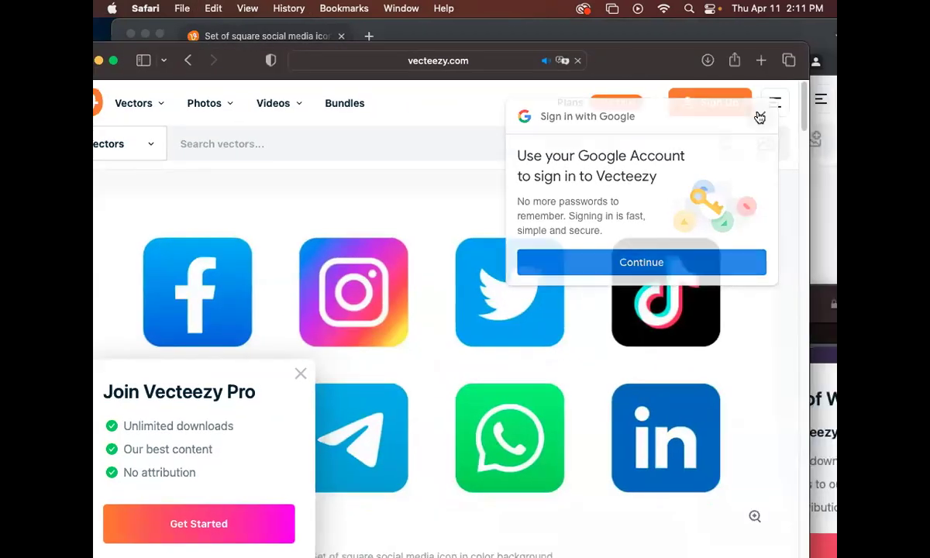
pyautogui.click(758, 117)
pyautogui.scroll(-10, 475, 277)
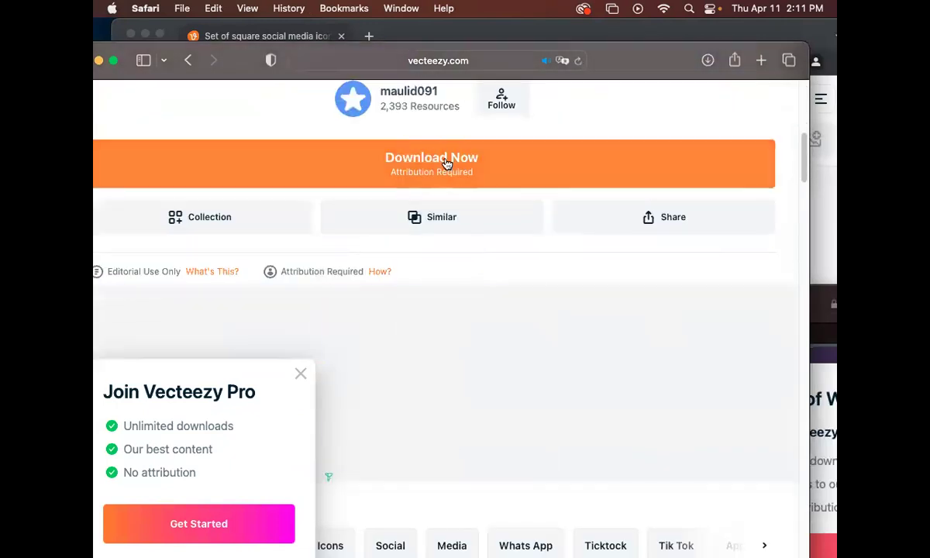
pyautogui.click(446, 161)
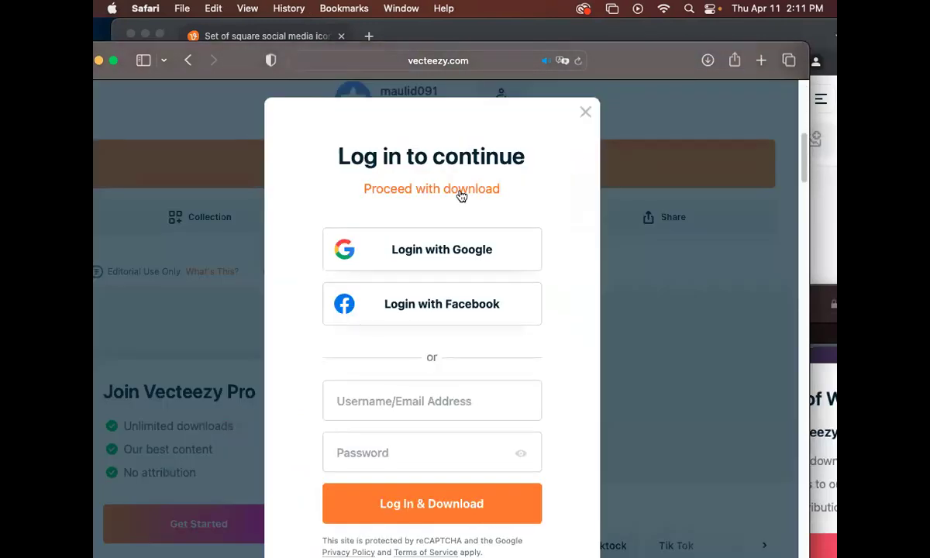
pyautogui.click(461, 192)
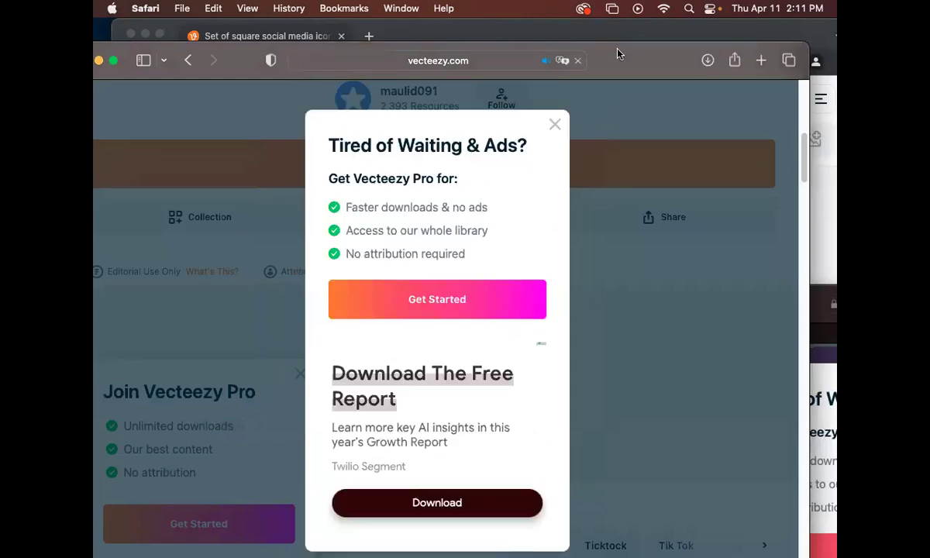
# Move Safari and Chrome aside to bring the Illustrator card layout forward.
pyautogui.moveTo(620, 56); pyautogui.dragTo(717, 314)
pyautogui.moveTo(554, 37); pyautogui.dragTo(758, 394)
pyautogui.moveTo(433, 67); pyautogui.dragTo(415, 203)
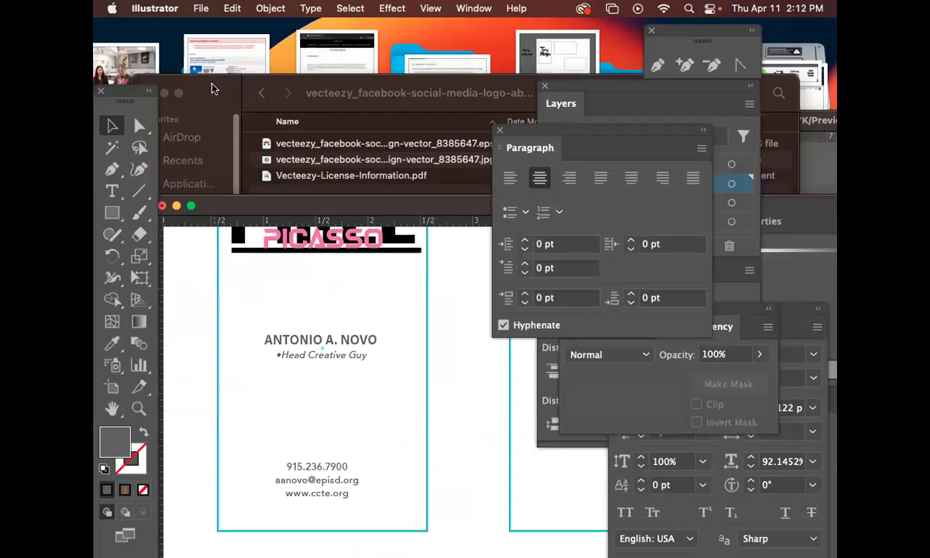
# Open the square social-media icon set EPS from Downloads in Illustrator 2023, keeping 9-slice scaling.
pyautogui.click(213, 89)
pyautogui.click(187, 207)
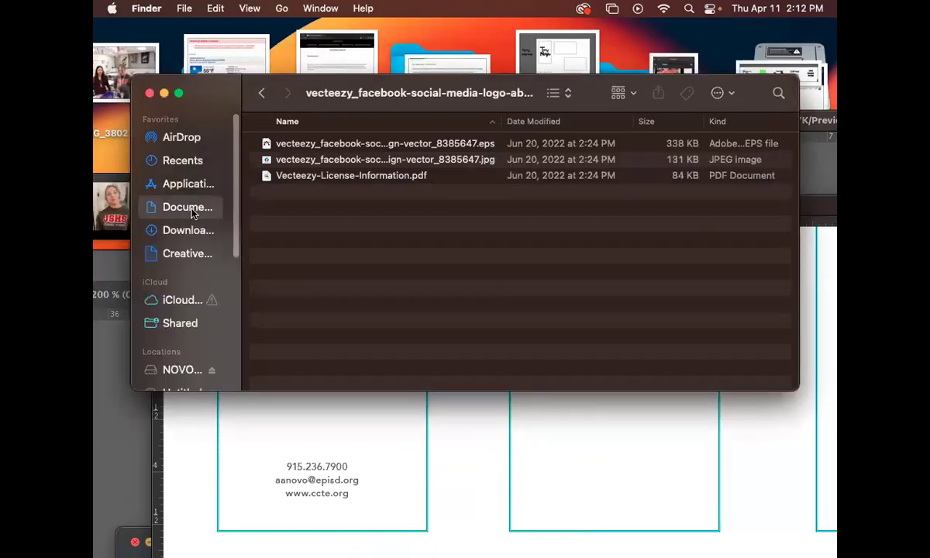
pyautogui.click(194, 230)
pyautogui.doubleClick(331, 146)
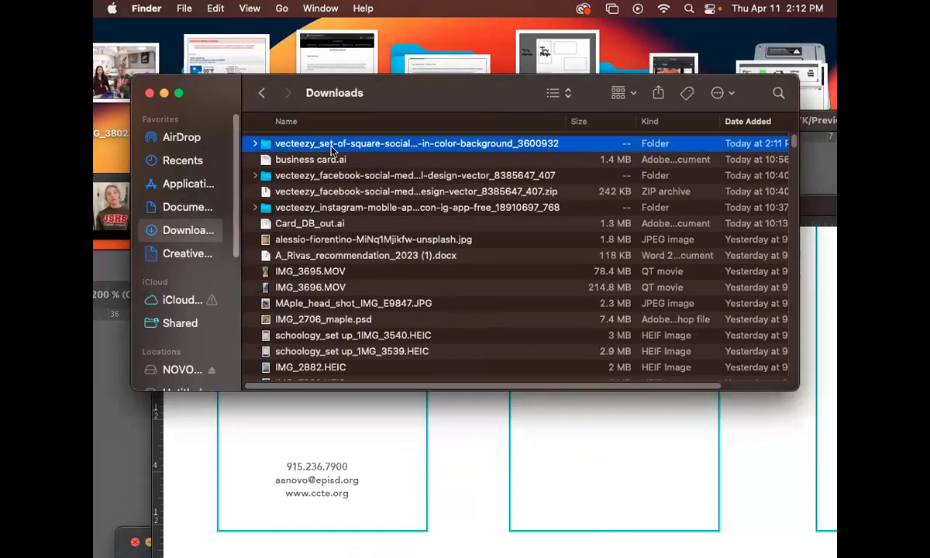
pyautogui.click(346, 146)
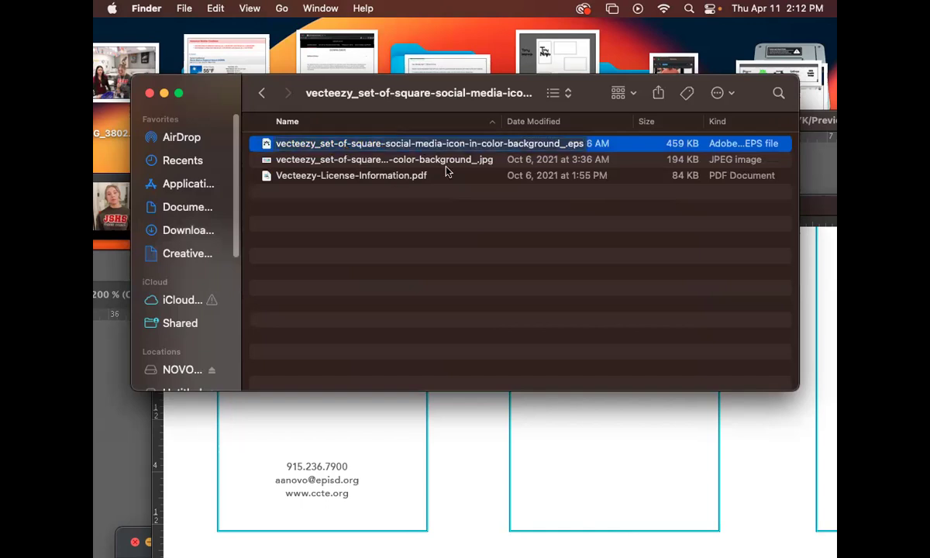
pyautogui.rightClick(423, 145)
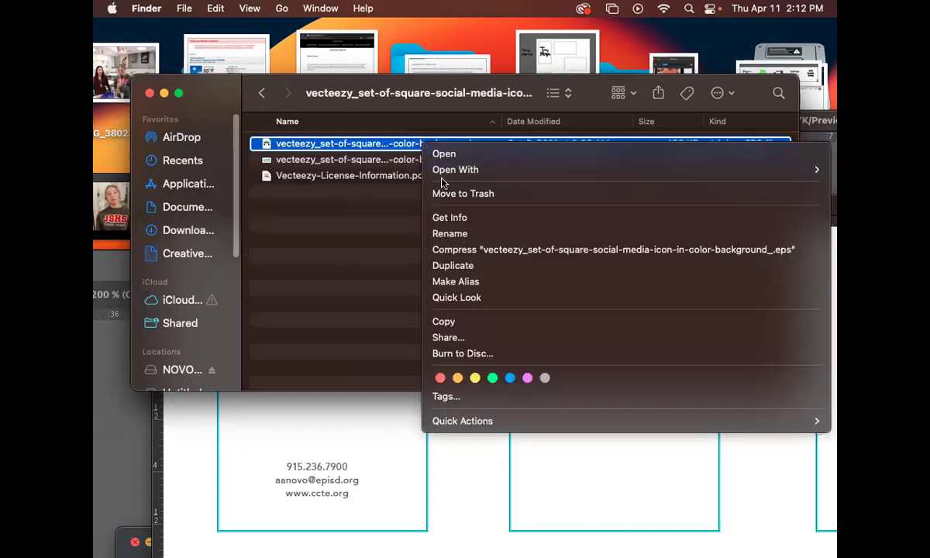
pyautogui.moveTo(448, 170)
pyautogui.click(373, 214)
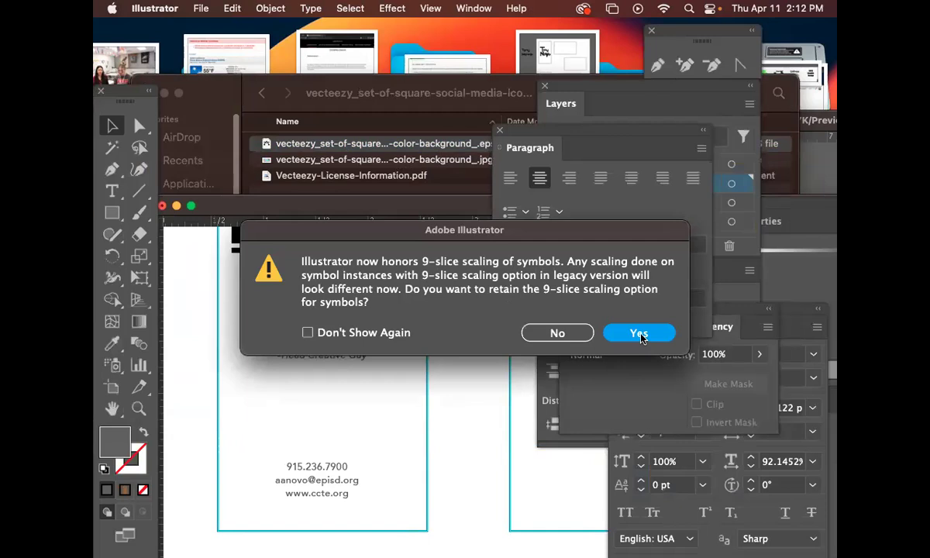
pyautogui.click(638, 333)
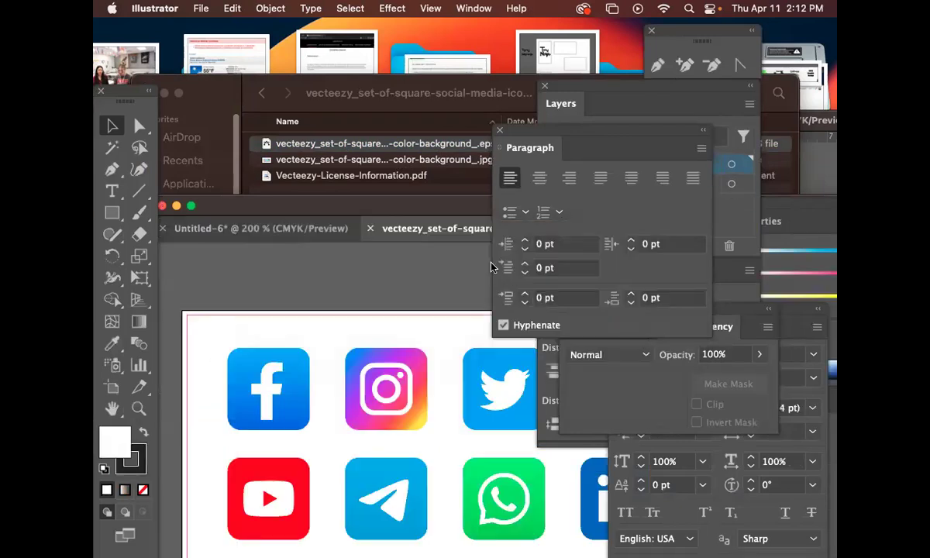
# Draw a circle with the Ellipse tool below the social-media icon grid.
pyautogui.moveTo(438, 194); pyautogui.dragTo(386, 88)
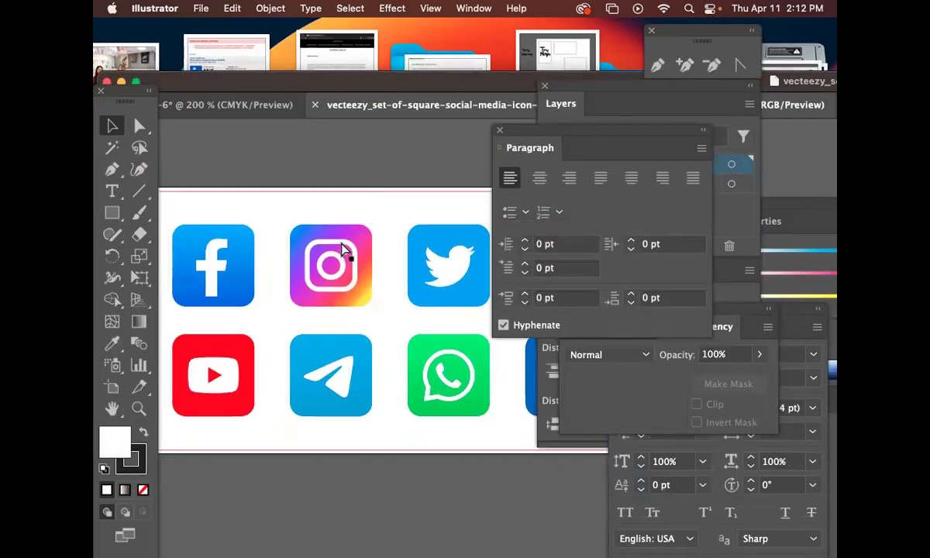
pyautogui.press('super+minus')
pyautogui.press('super+minus')
pyautogui.moveTo(437, 323); pyautogui.dragTo(196, 166)
pyautogui.moveTo(370, 258); pyautogui.dragTo(198, 263)
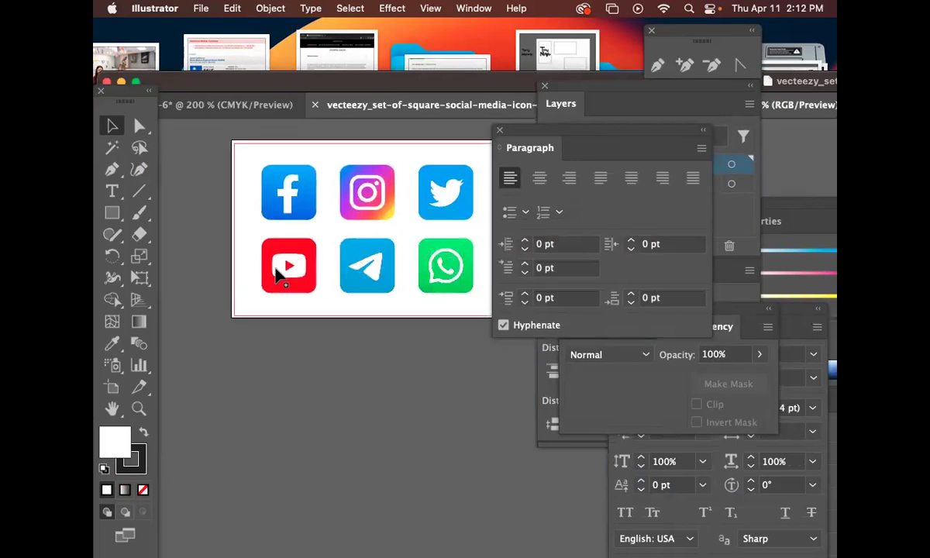
pyautogui.click(301, 209)
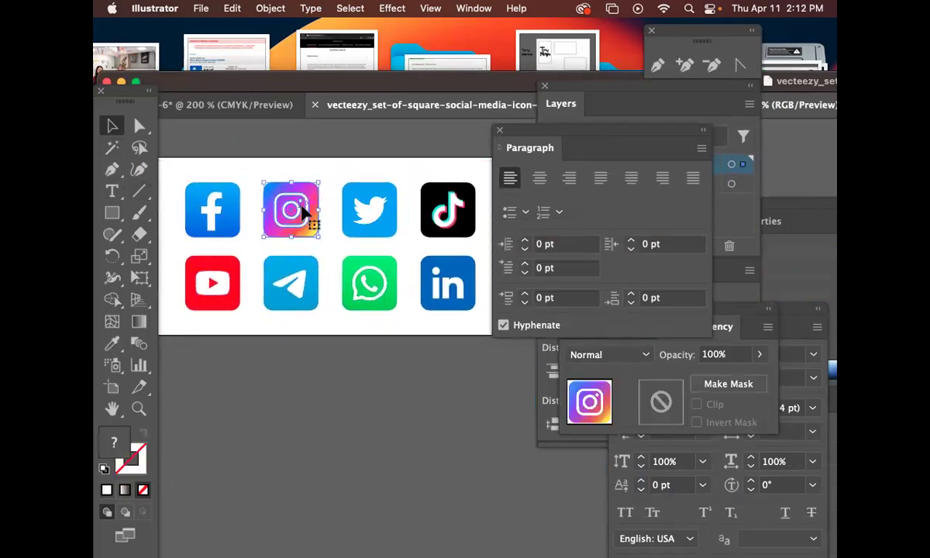
pyautogui.moveTo(266, 177); pyautogui.dragTo(313, 142)
pyautogui.moveTo(112, 212); pyautogui.dragTo(184, 255)
pyautogui.moveTo(334, 361); pyautogui.dragTo(356, 384)
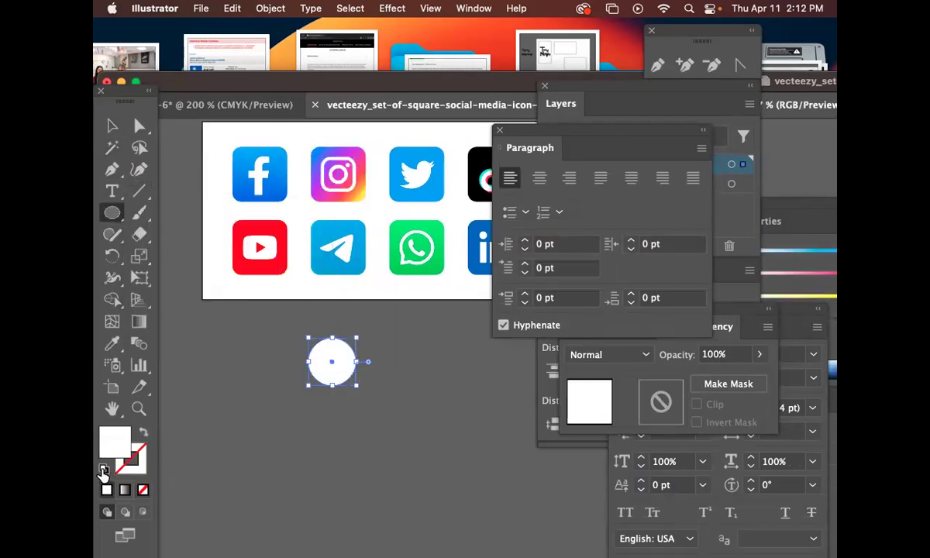
# Give the circle a black fill and no outline.
pyautogui.click(103, 469)
pyautogui.click(141, 434)
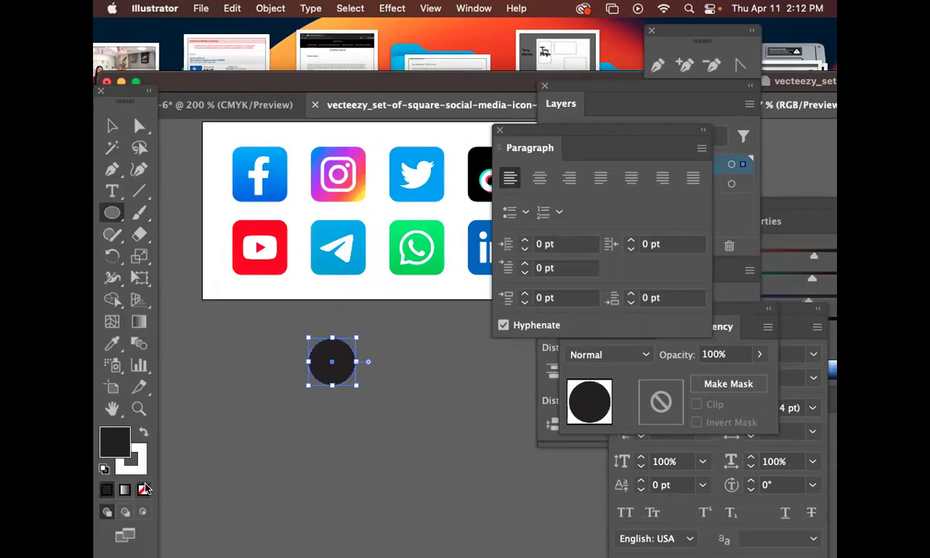
pyautogui.click(135, 465)
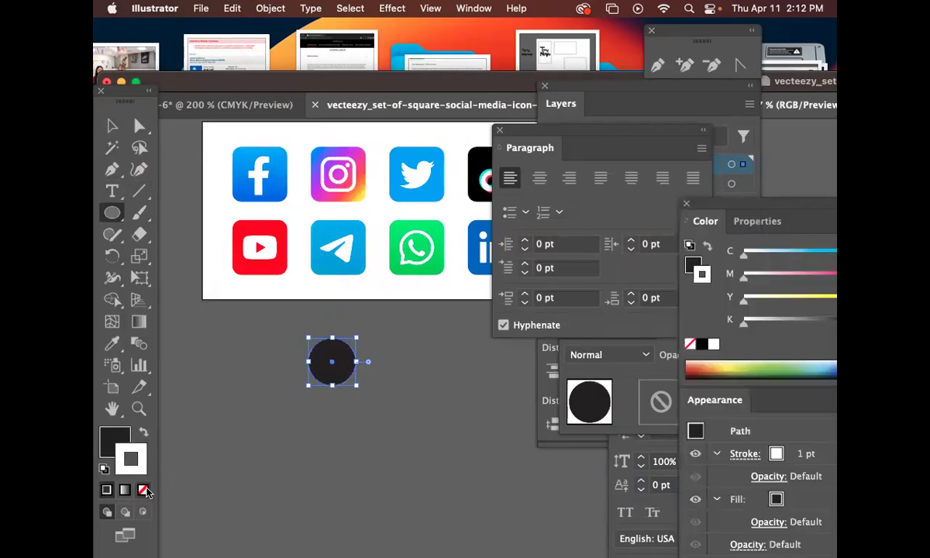
pyautogui.click(144, 490)
pyautogui.hscroll(3, 241, 224)
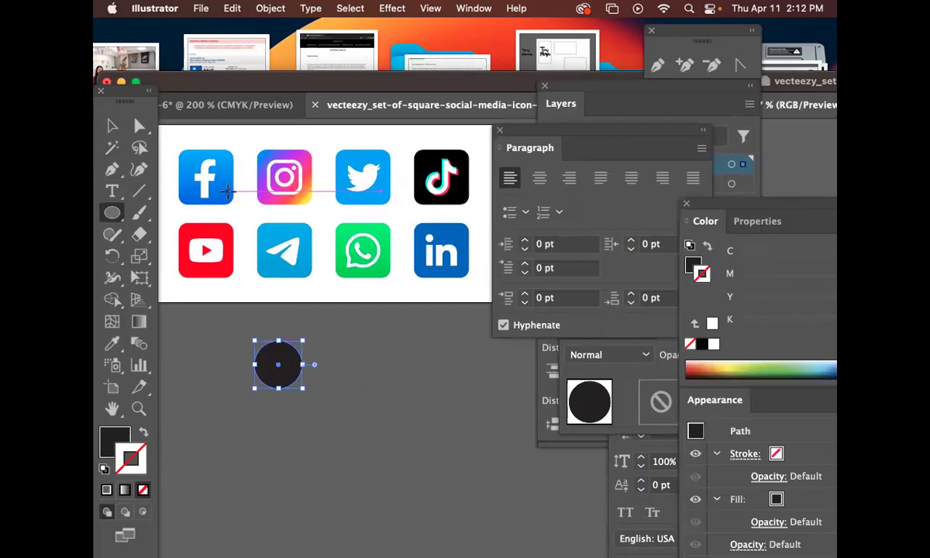
pyautogui.click(226, 190)
pyautogui.click(427, 329)
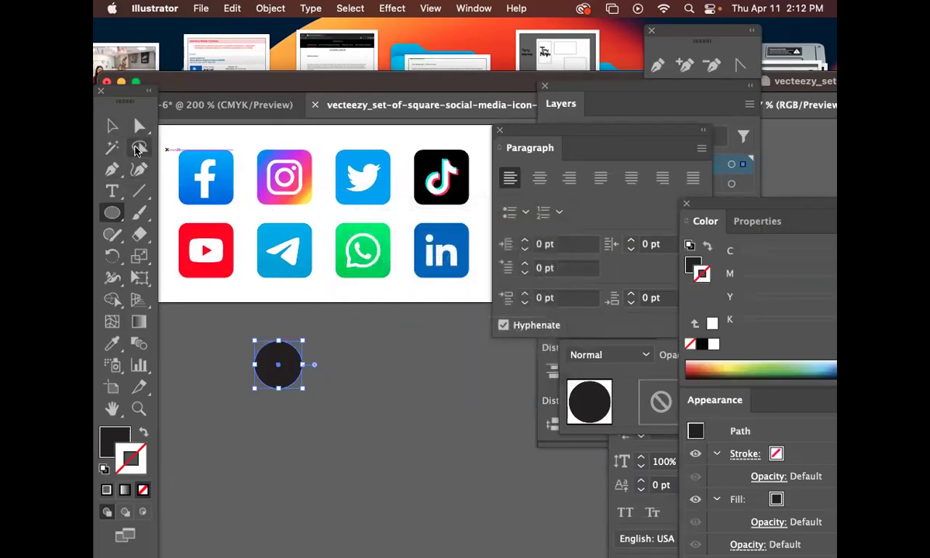
# Option-drag a copy of the Facebook icon onto the black circle.
pyautogui.click(139, 126)
pyautogui.click(112, 125)
pyautogui.click(225, 185)
pyautogui.moveTo(225, 184); pyautogui.dragTo(289, 380)
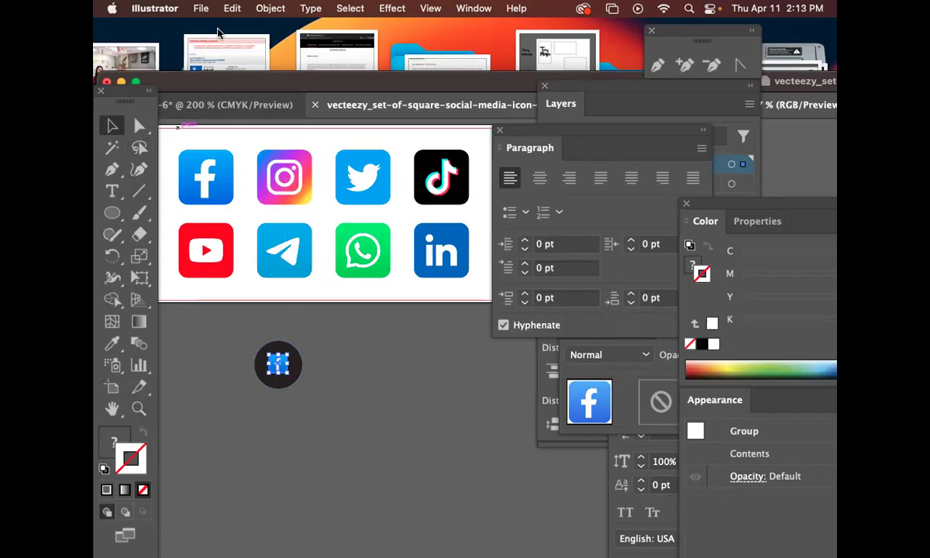
# Enlarge the Facebook icon copy to about 229 px on the circle.
pyautogui.click(328, 406)
pyautogui.click(282, 368)
pyautogui.moveTo(288, 373); pyautogui.dragTo(294, 379)
# Browse the Object and Help menus, then deselect the Facebook icon.
pyautogui.click(272, 8)
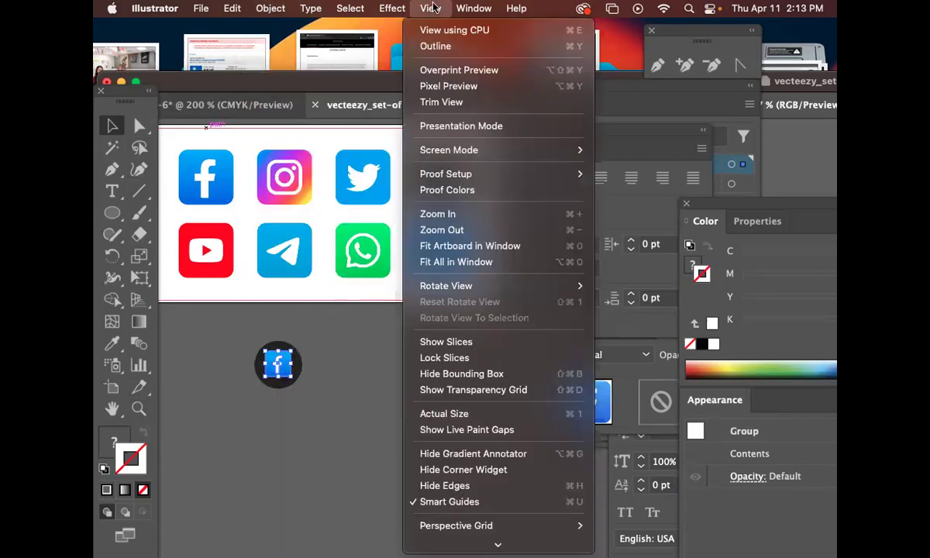
pyautogui.moveTo(468, 7)
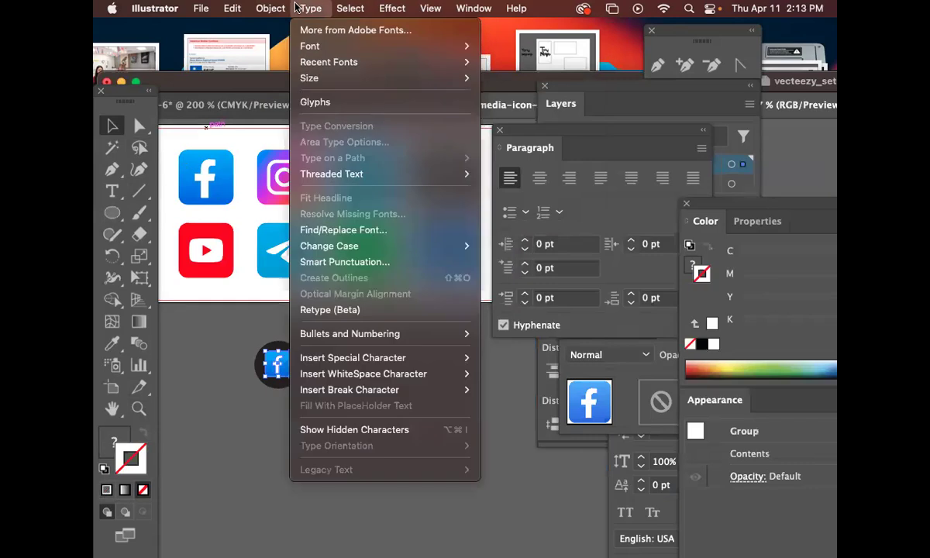
pyautogui.moveTo(341, 8)
pyautogui.moveTo(397, 7)
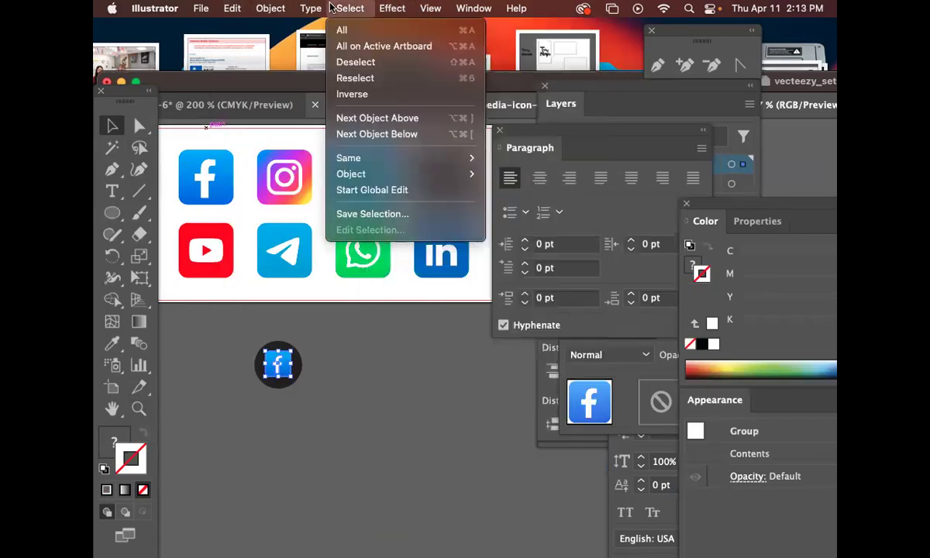
pyautogui.moveTo(275, 7)
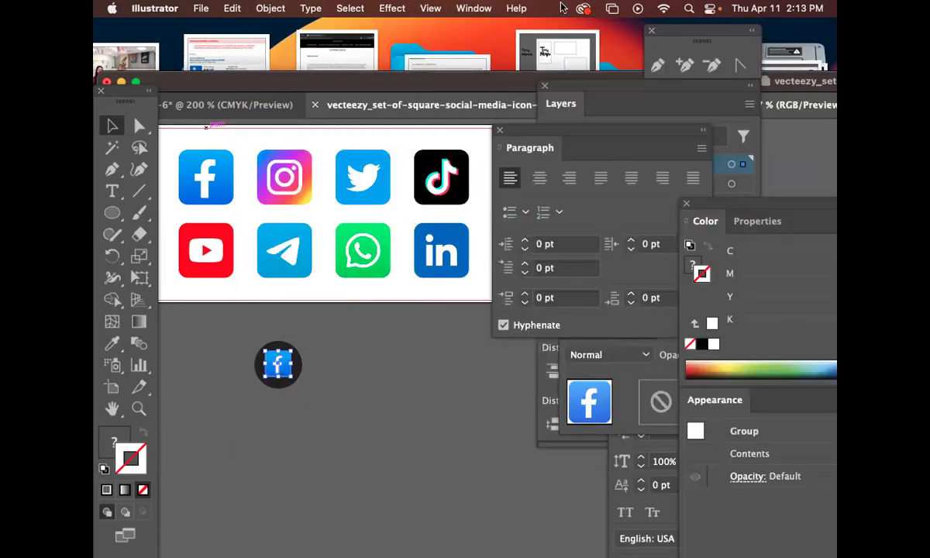
pyautogui.click(499, 8)
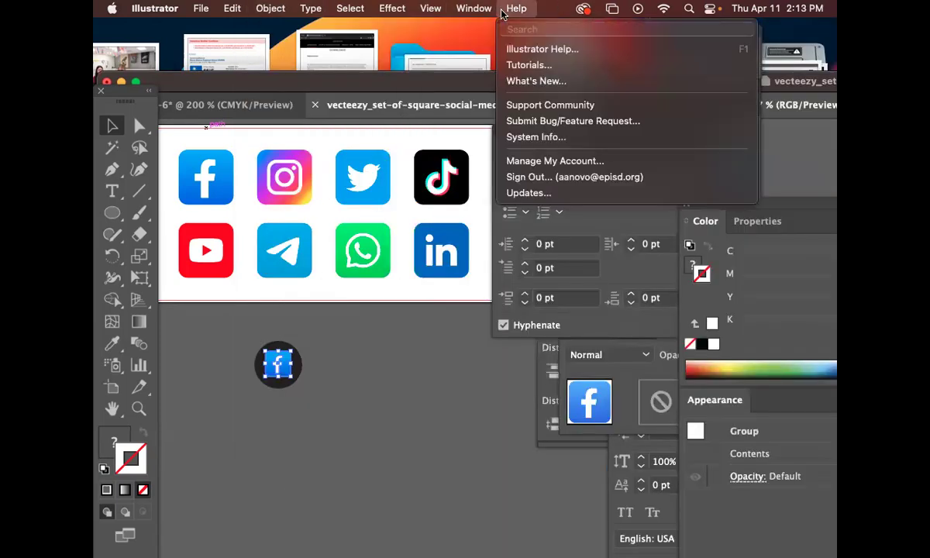
pyautogui.click(373, 342)
pyautogui.click(351, 390)
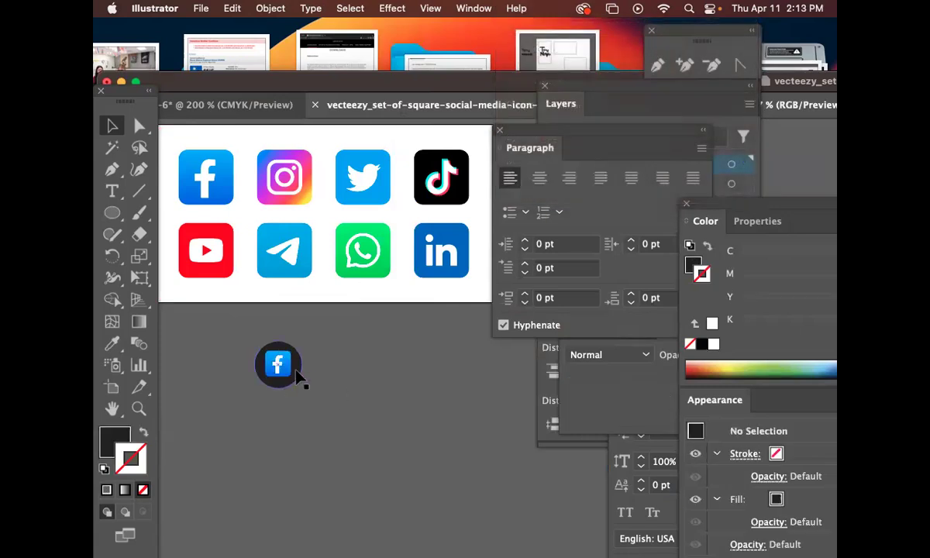
# Zoom in and fill the Facebook icon's square with near-white F9F9F9.
pyautogui.click(139, 409)
pyautogui.moveTo(248, 332); pyautogui.dragTo(465, 343)
pyautogui.click(139, 126)
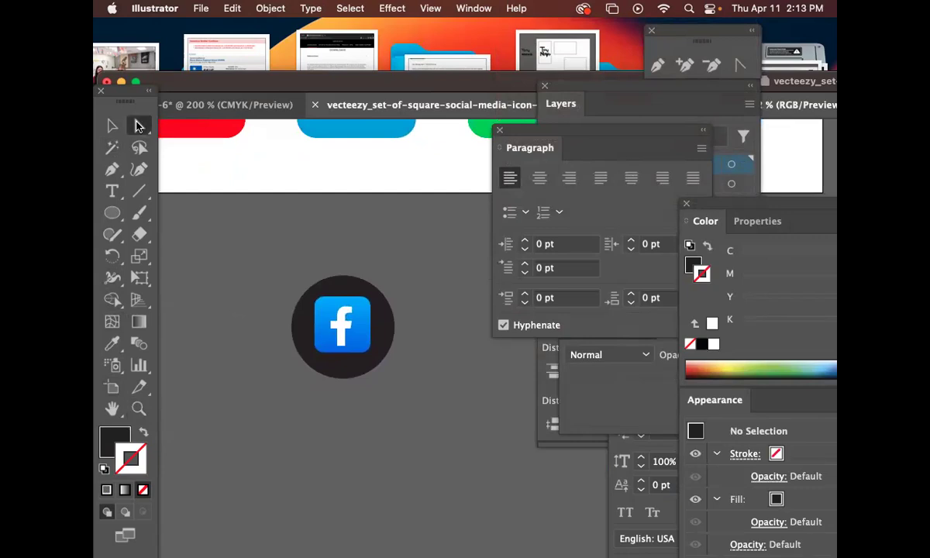
pyautogui.click(365, 327)
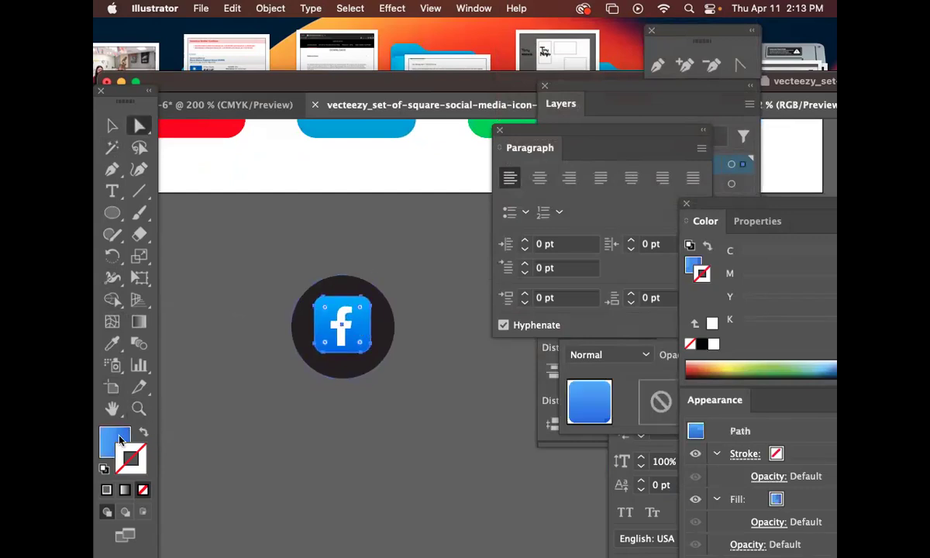
pyautogui.doubleClick(120, 440)
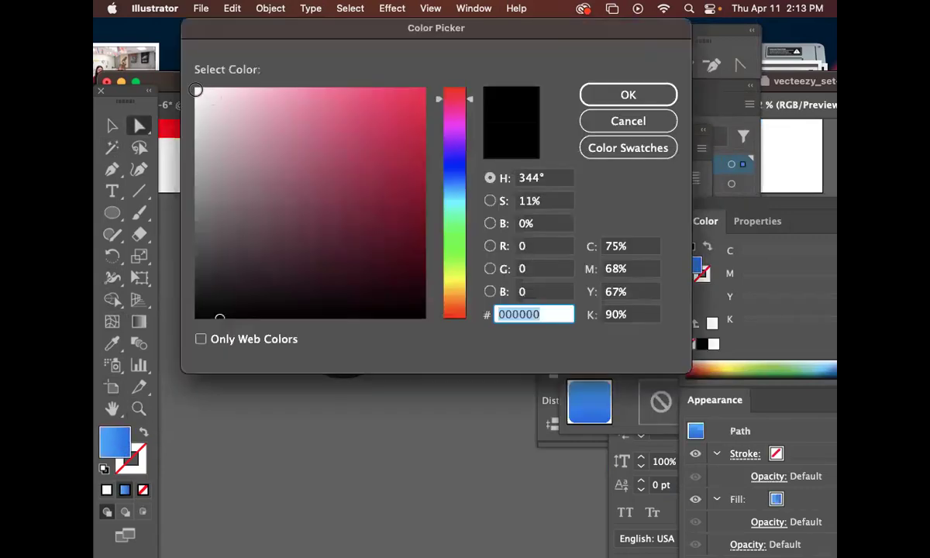
pyautogui.click(196, 91)
pyautogui.click(587, 98)
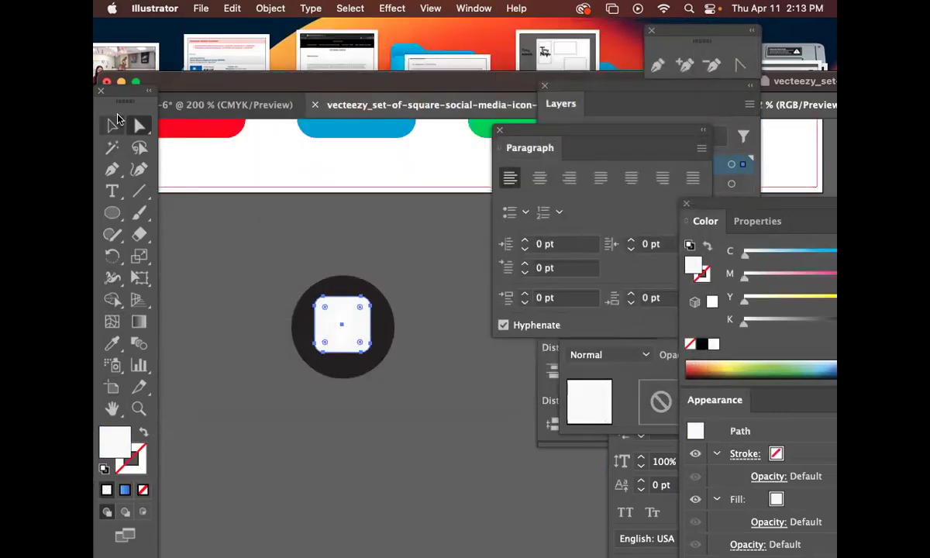
# Give the f letter a black fill with no stroke.
pyautogui.click(113, 124)
pyautogui.click(319, 270)
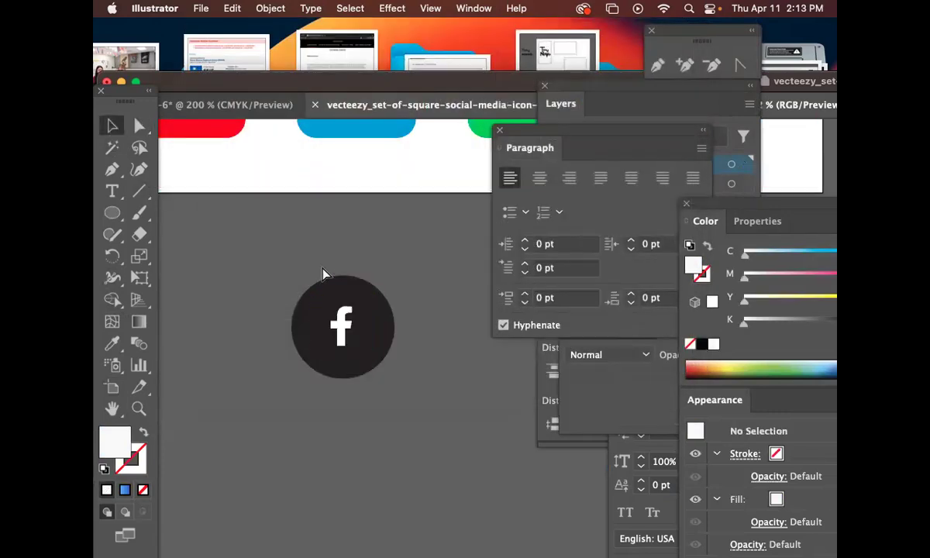
pyautogui.click(339, 327)
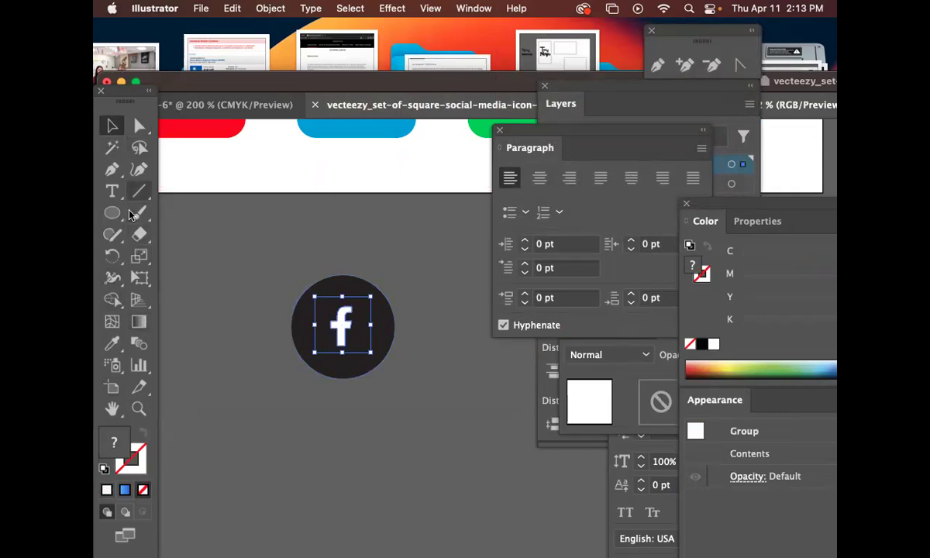
pyautogui.click(140, 126)
pyautogui.click(468, 401)
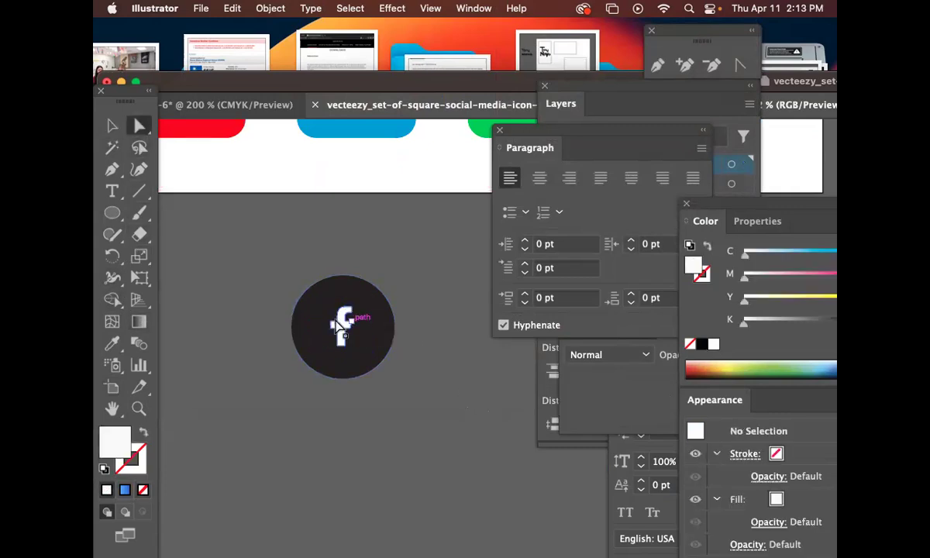
pyautogui.click(342, 327)
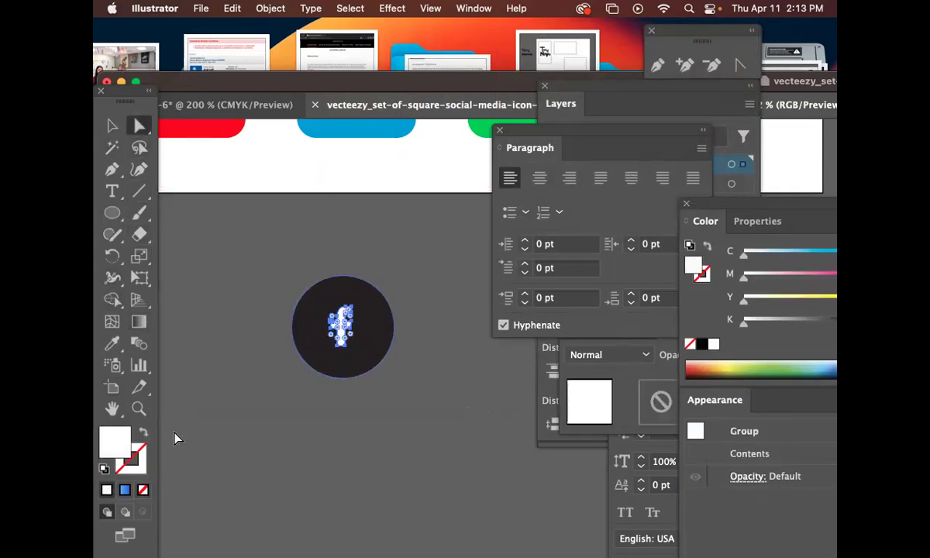
pyautogui.click(104, 470)
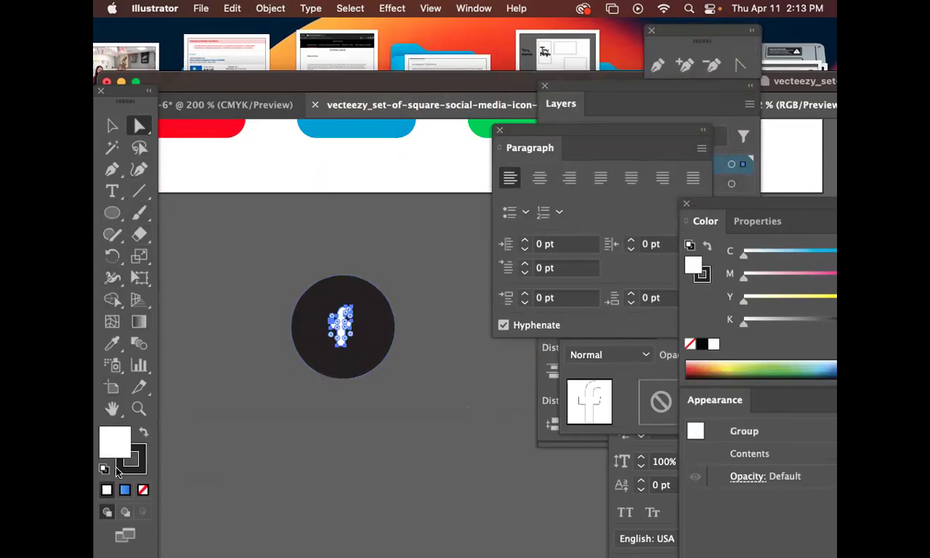
pyautogui.click(144, 434)
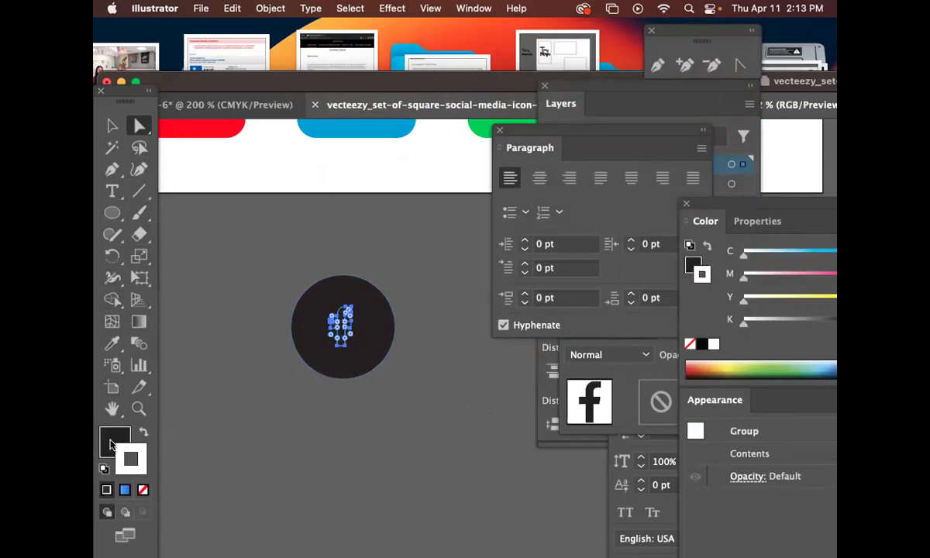
pyautogui.click(142, 465)
pyautogui.press('/')
pyautogui.click(112, 442)
pyautogui.press('super+z')
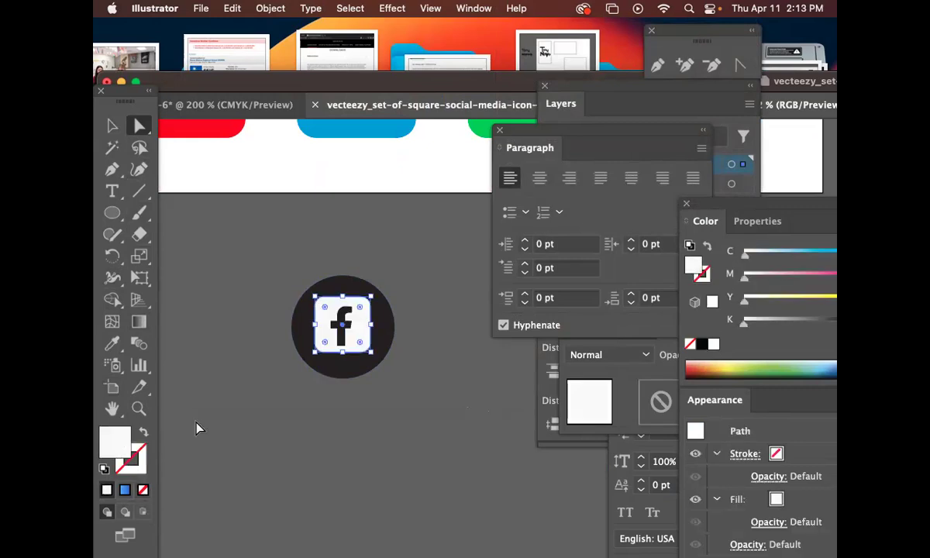
pyautogui.click(255, 284)
# Select the black-circle Facebook icon and the Instagram icon.
pyautogui.press('v')
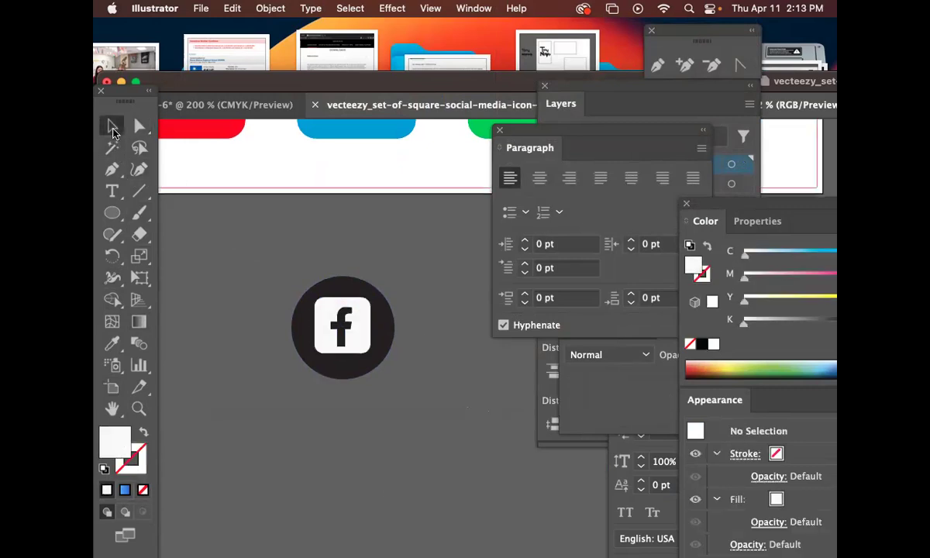
pyautogui.click(305, 307)
pyautogui.scroll(10, 400, 319)
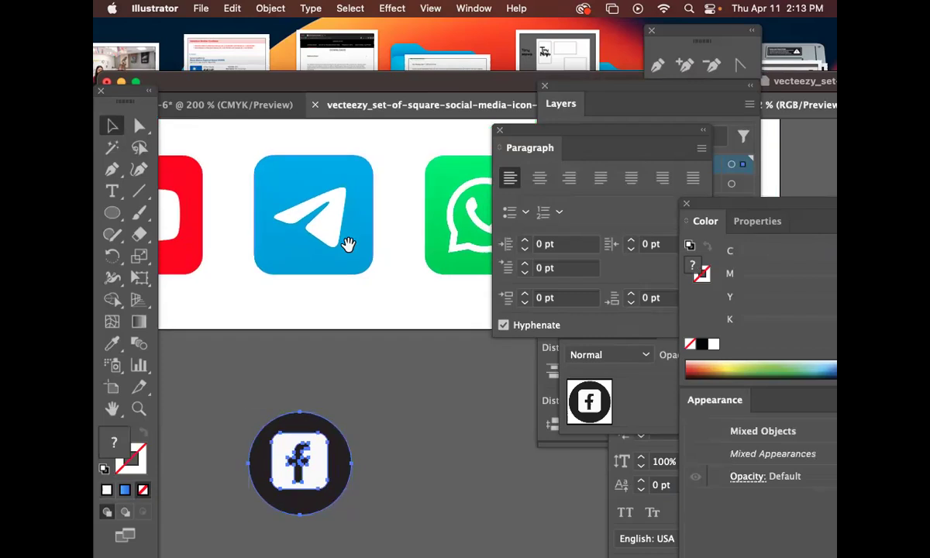
pyautogui.scroll(5, 316, 255)
pyautogui.click(384, 352)
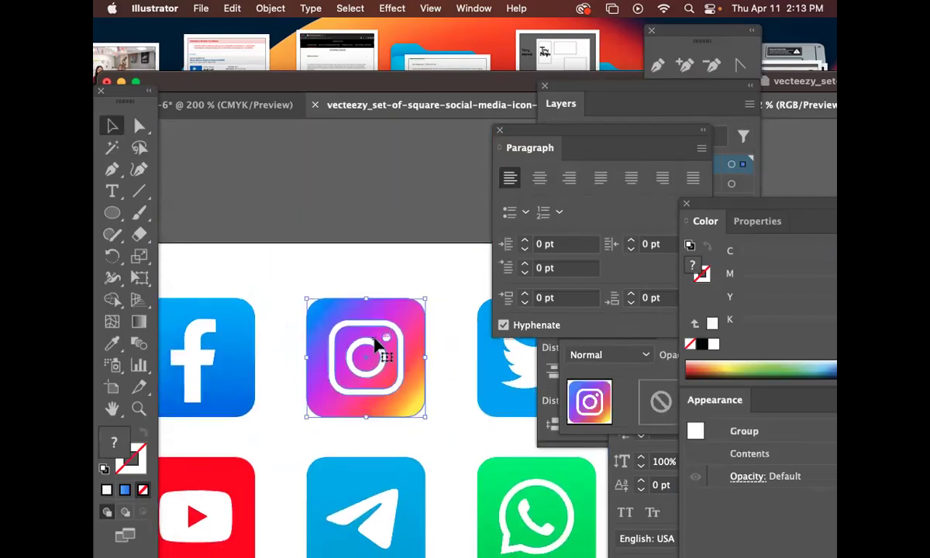
pyautogui.hscroll(-2, 385, 353)
pyautogui.keyDown('shift'); pyautogui.click(267, 358); pyautogui.keyUp('shift')
pyautogui.hscroll(5, 310, 318)
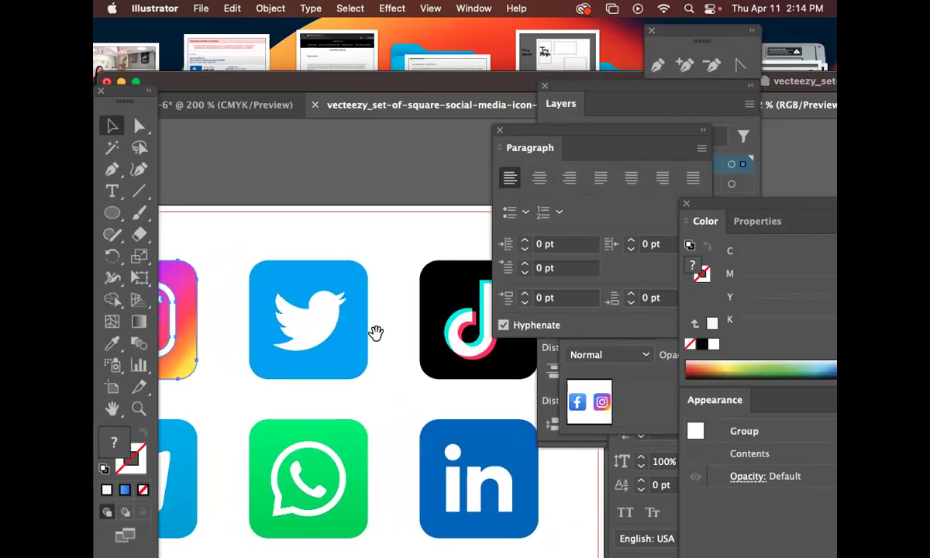
pyautogui.hscroll(5, 376, 331)
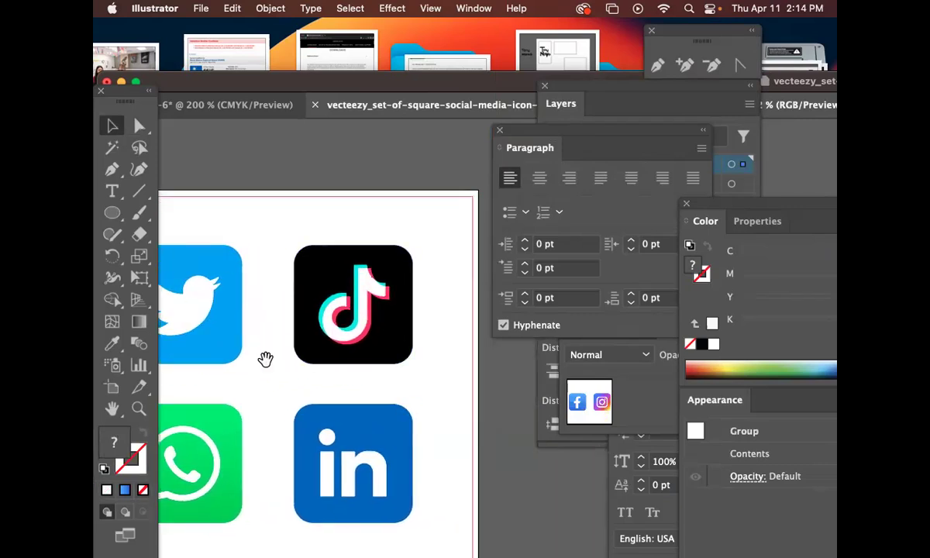
# Add Twitter and LinkedIn to the selection, copy the four icons, and return to the card document.
pyautogui.moveTo(264, 359); pyautogui.dragTo(395, 234)
pyautogui.moveTo(437, 334); pyautogui.dragTo(384, 264)
pyautogui.click(365, 264)
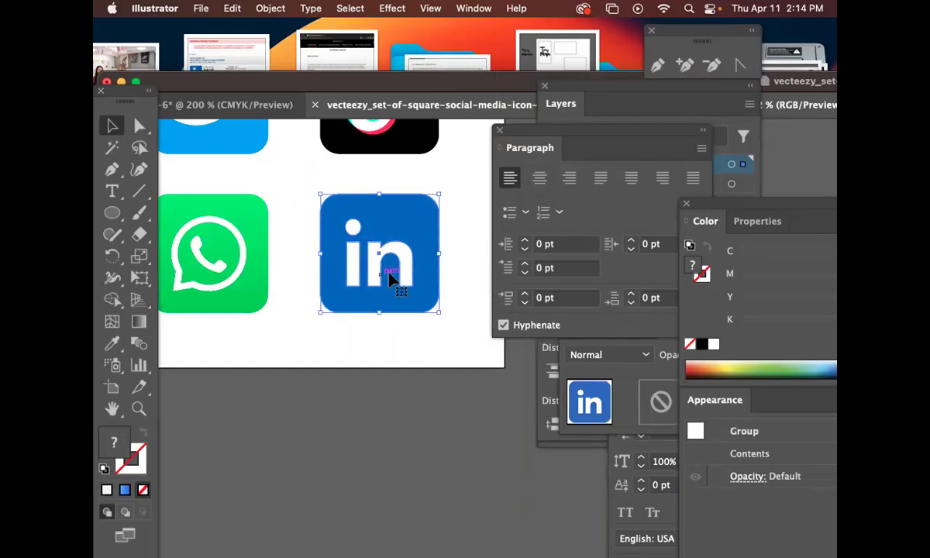
pyautogui.moveTo(367, 254); pyautogui.dragTo(497, 426)
pyautogui.moveTo(361, 311); pyautogui.dragTo(527, 370)
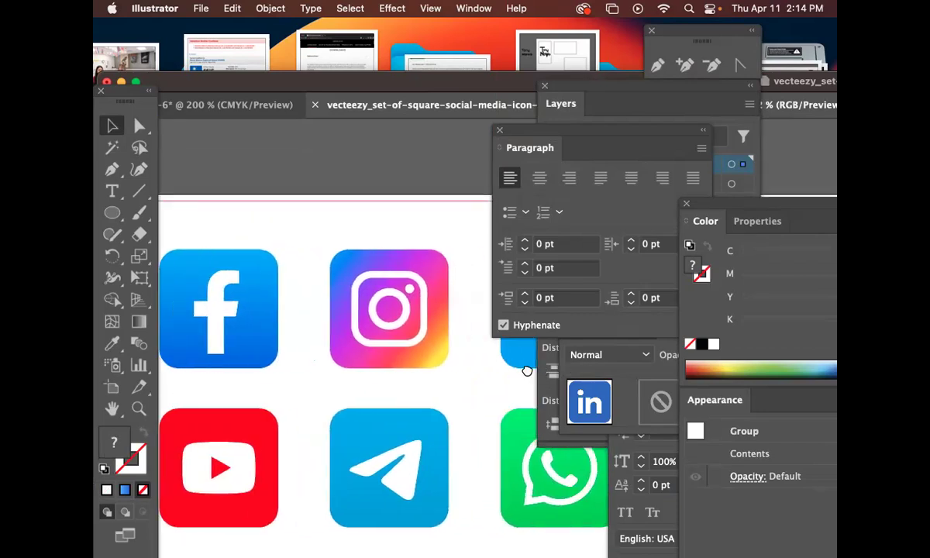
pyautogui.click(423, 329)
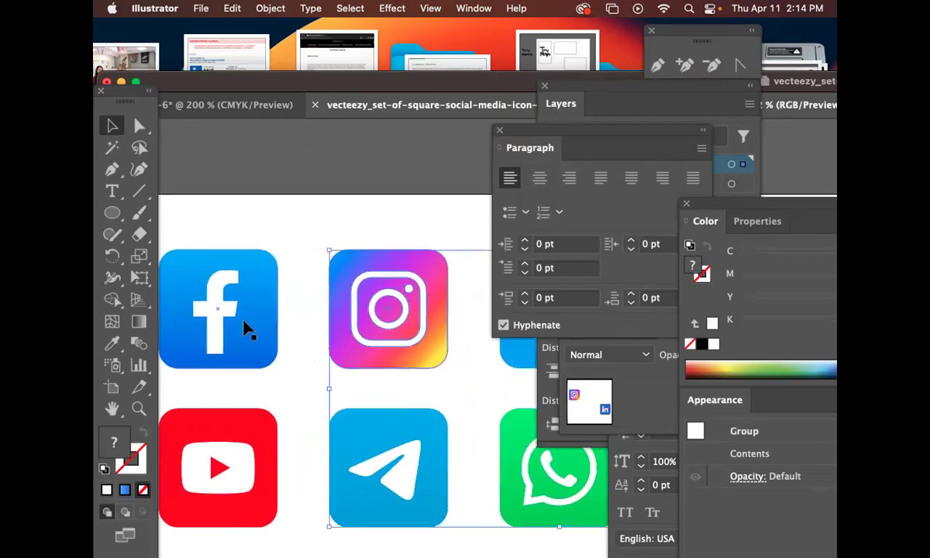
pyautogui.moveTo(245, 327); pyautogui.dragTo(255, 328)
pyautogui.moveTo(452, 341); pyautogui.dragTo(224, 280)
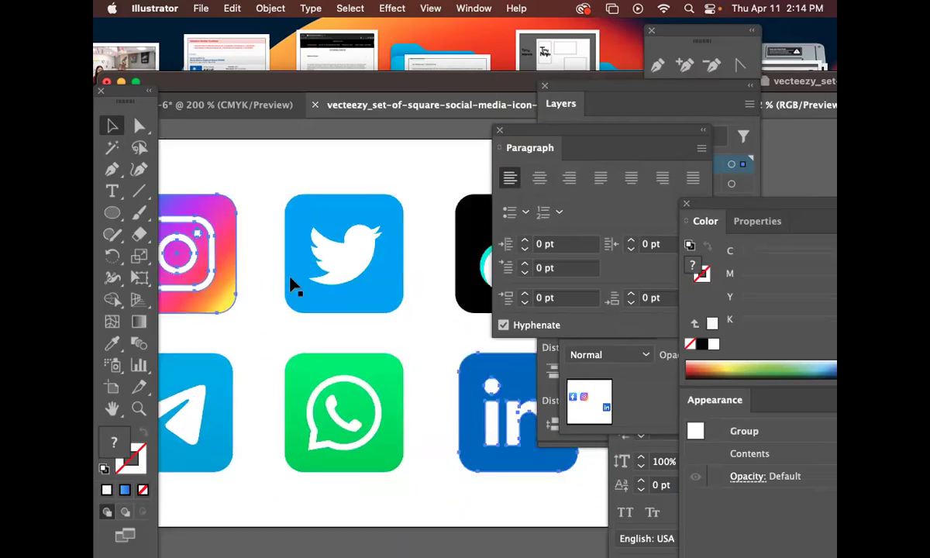
pyautogui.press('super+c')
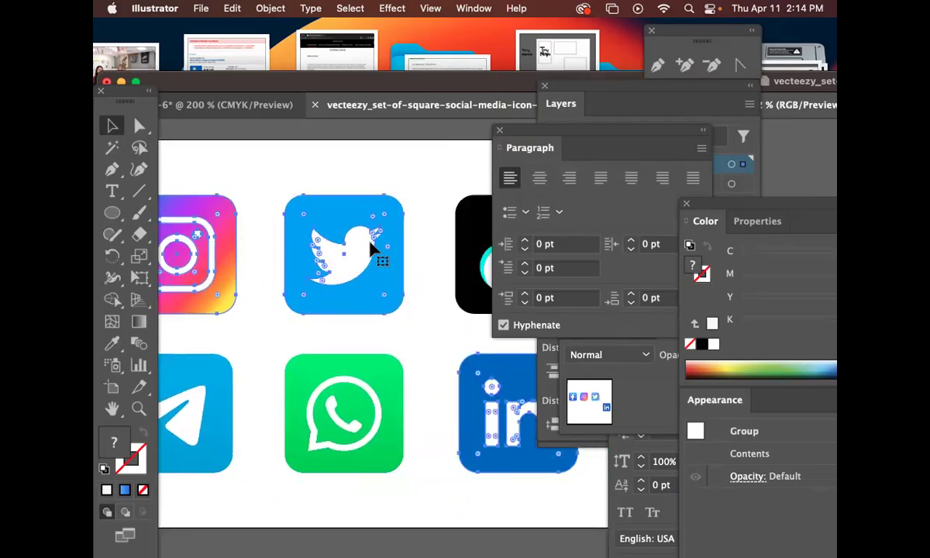
pyautogui.click(264, 105)
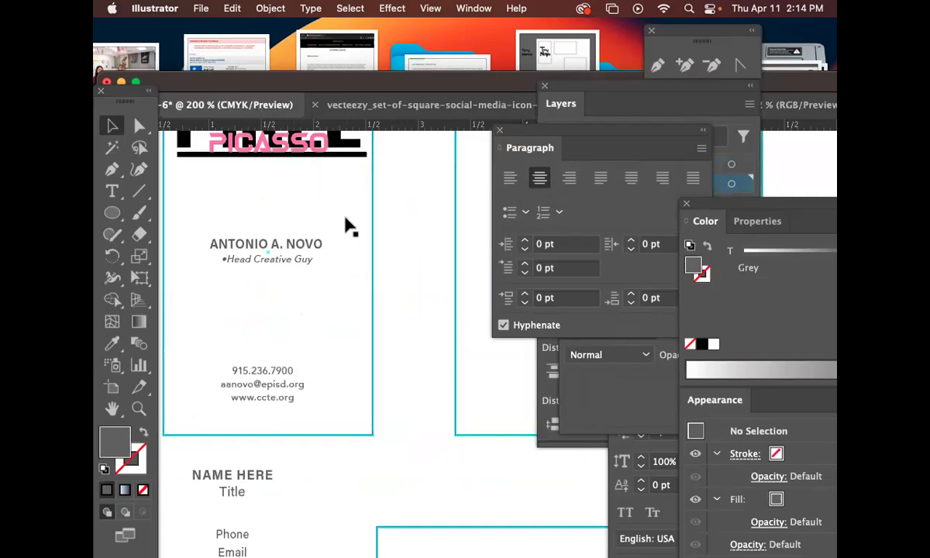
# Create a new layer named social media.
pyautogui.click(620, 135)
pyautogui.click(748, 103)
pyautogui.click(712, 106)
pyautogui.write('social med')
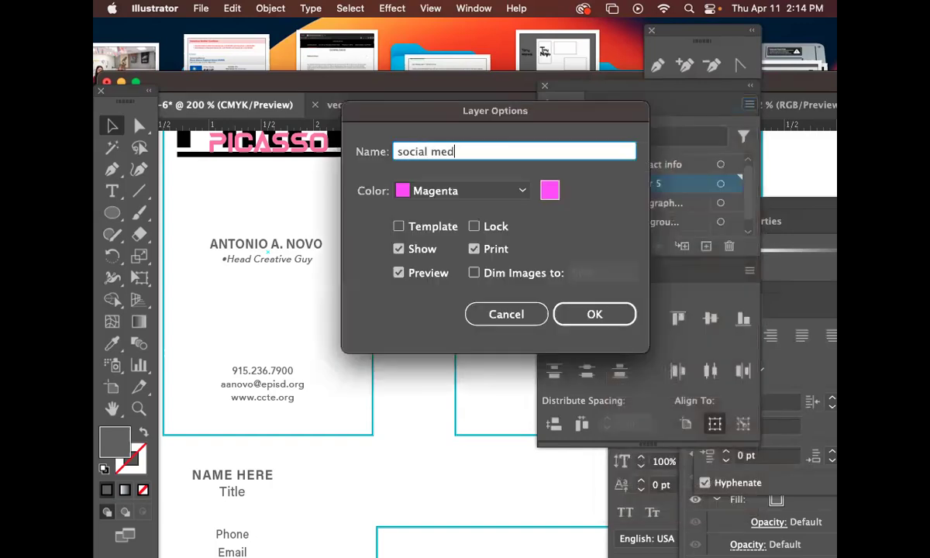
pyautogui.press('Return')
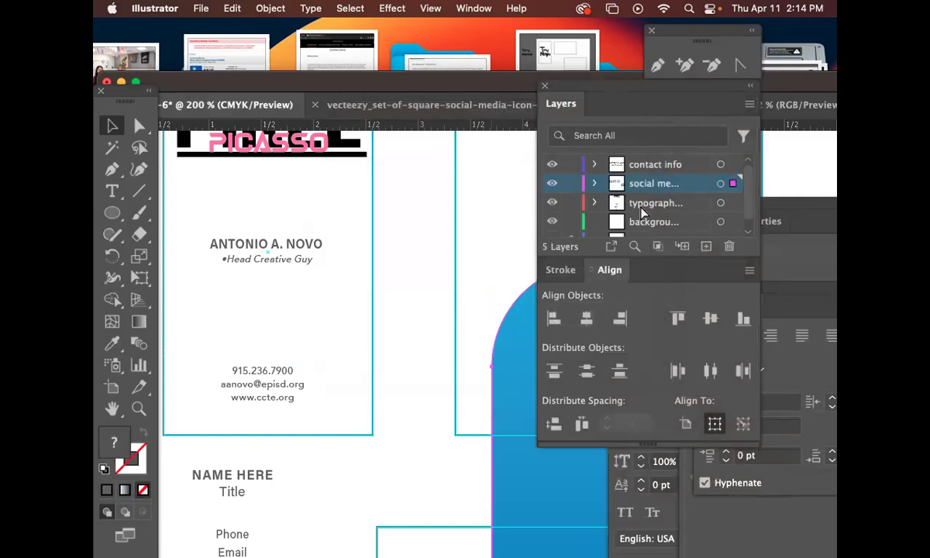
# Shrink the pasted social media icons down to card size.
pyautogui.press('super+minus')
pyautogui.press('super+minus')
pyautogui.press('super+minus')
pyautogui.press('super+minus')
pyautogui.press('super+minus')
pyautogui.hscroll(10, 382, 266)
pyautogui.scroll(-5, 383, 266)
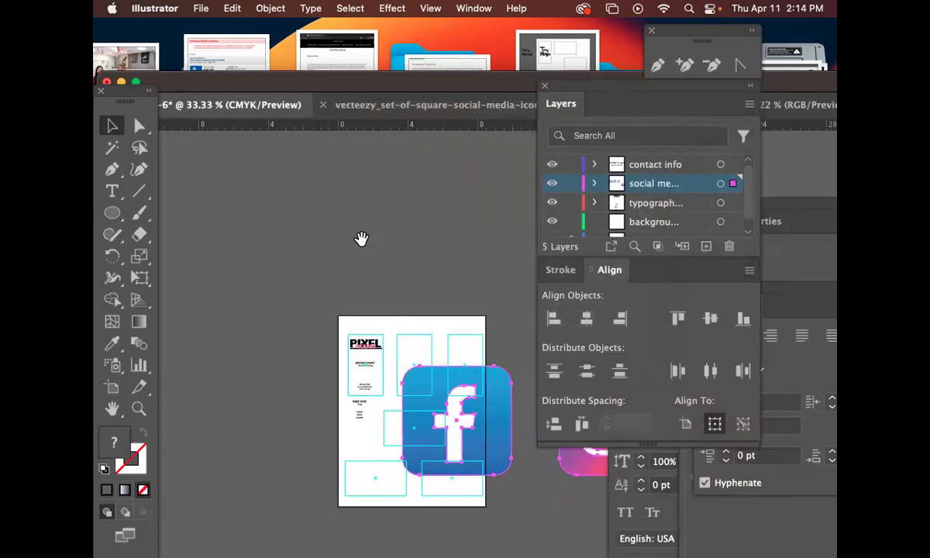
pyautogui.hscroll(5, 282, 207)
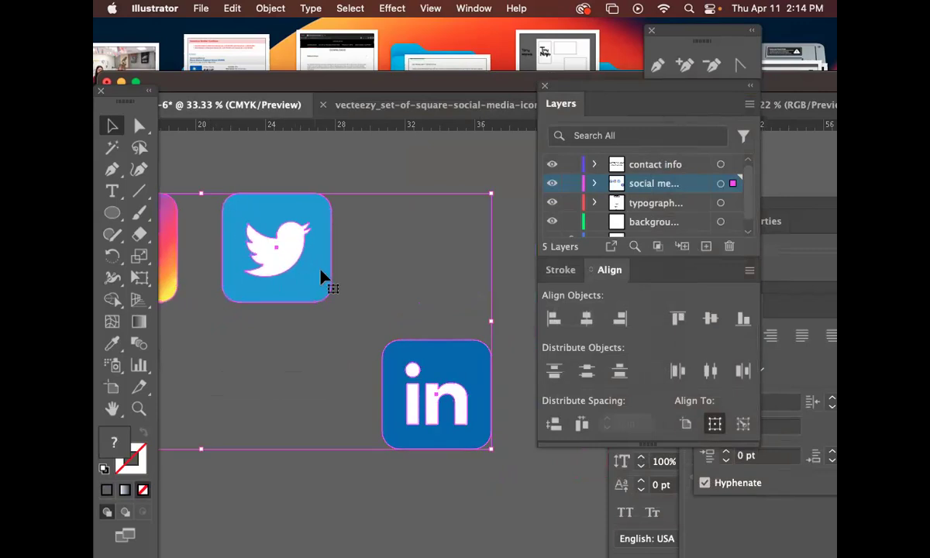
pyautogui.moveTo(494, 454); pyautogui.dragTo(213, 329)
pyautogui.moveTo(254, 372); pyautogui.dragTo(262, 396)
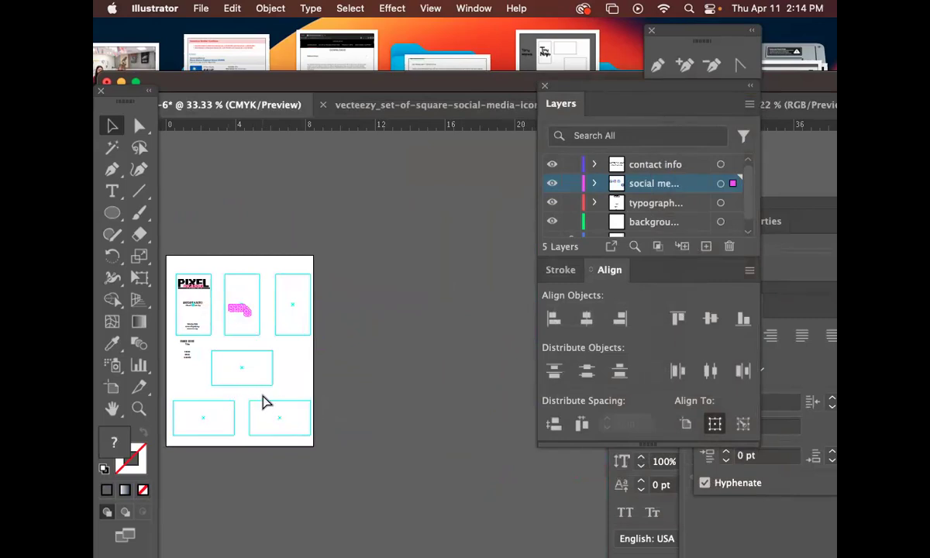
# Move the four icons onto the first card, with Instagram and Twitter above Facebook.
pyautogui.press('super+equal')
pyautogui.press('super+equal')
pyautogui.press('super+equal')
pyautogui.press('super+equal')
pyautogui.moveTo(414, 425); pyautogui.dragTo(353, 387)
pyautogui.moveTo(434, 383); pyautogui.dragTo(332, 350)
pyautogui.moveTo(519, 384); pyautogui.dragTo(354, 326)
pyautogui.moveTo(482, 380); pyautogui.dragTo(289, 313)
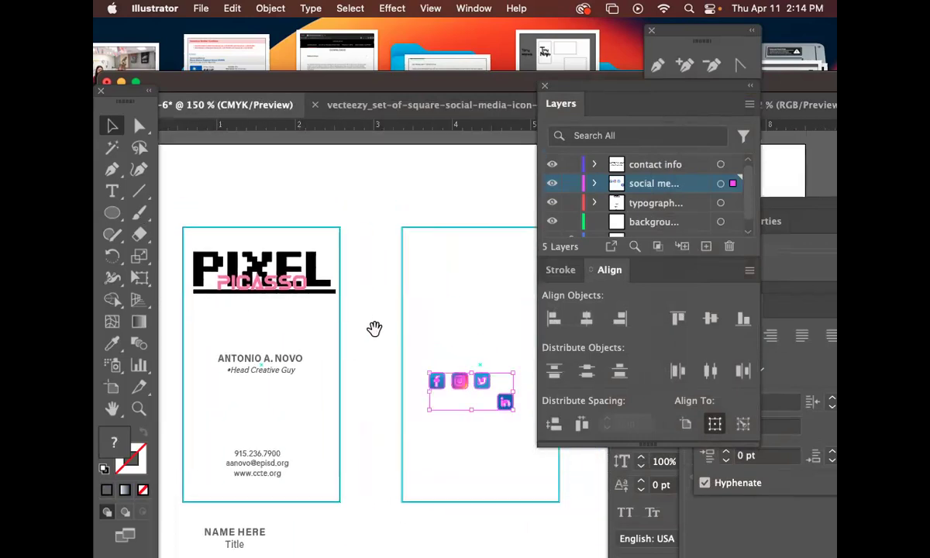
pyautogui.click(480, 441)
pyautogui.moveTo(503, 404); pyautogui.dragTo(211, 440)
pyautogui.moveTo(464, 387); pyautogui.dragTo(233, 390)
pyautogui.moveTo(242, 412); pyautogui.dragTo(223, 395)
pyautogui.click(248, 424)
pyautogui.moveTo(239, 443); pyautogui.dragTo(212, 475)
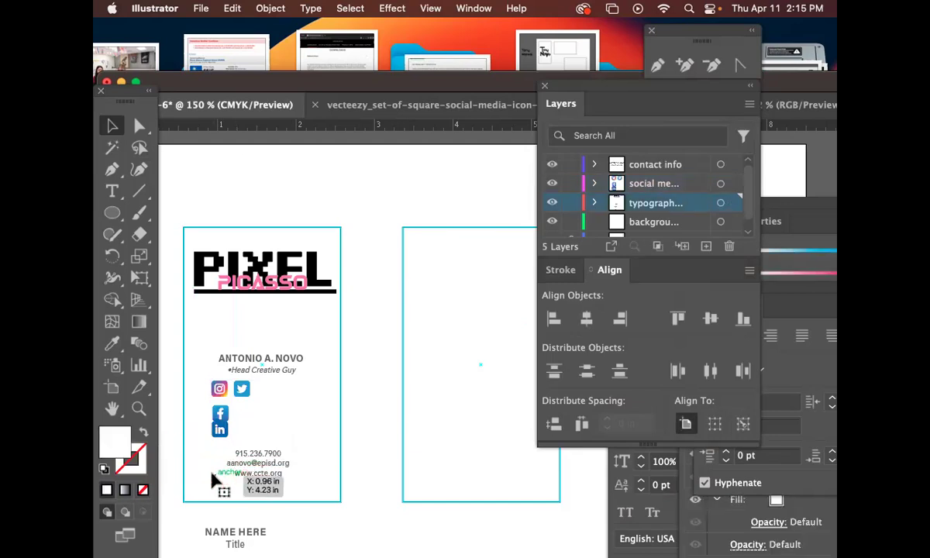
# Stack Facebook under Instagram and delete the Twitter and LinkedIn icons from the card.
pyautogui.press('super+=')
pyautogui.press('super+=')
pyautogui.moveTo(434, 271); pyautogui.dragTo(651, 364)
pyautogui.moveTo(303, 430); pyautogui.dragTo(397, 418)
pyautogui.moveTo(280, 374); pyautogui.dragTo(482, 378)
pyautogui.moveTo(244, 382); pyautogui.dragTo(456, 420)
pyautogui.hscroll(-5, 455, 420)
pyautogui.scroll(-3, 443, 343)
pyautogui.moveTo(340, 355); pyautogui.dragTo(341, 342)
pyautogui.click(390, 314)
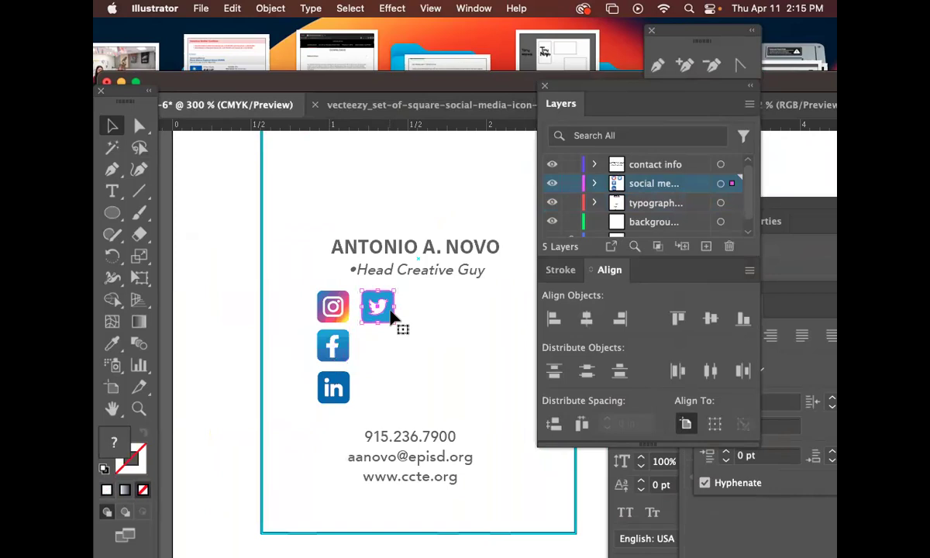
pyautogui.press('Delete')
pyautogui.click(346, 393)
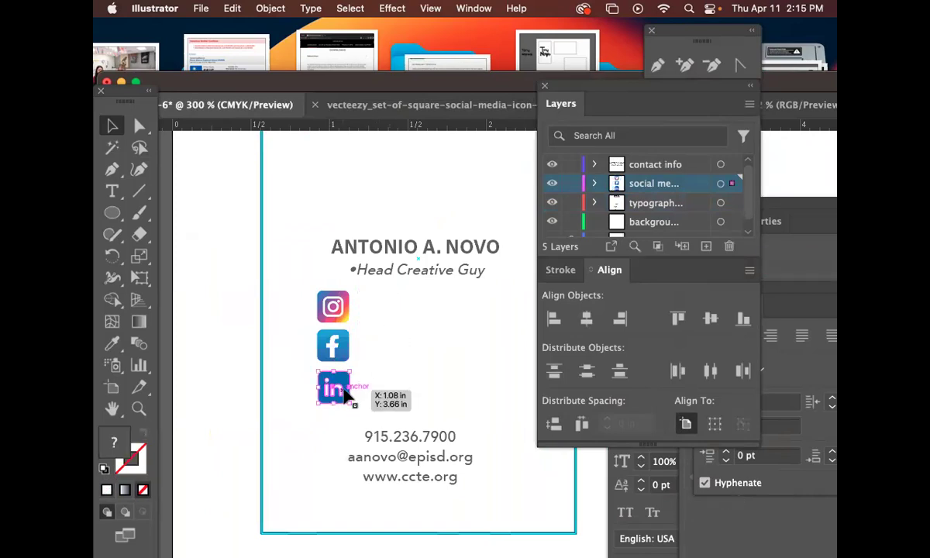
pyautogui.press('Delete')
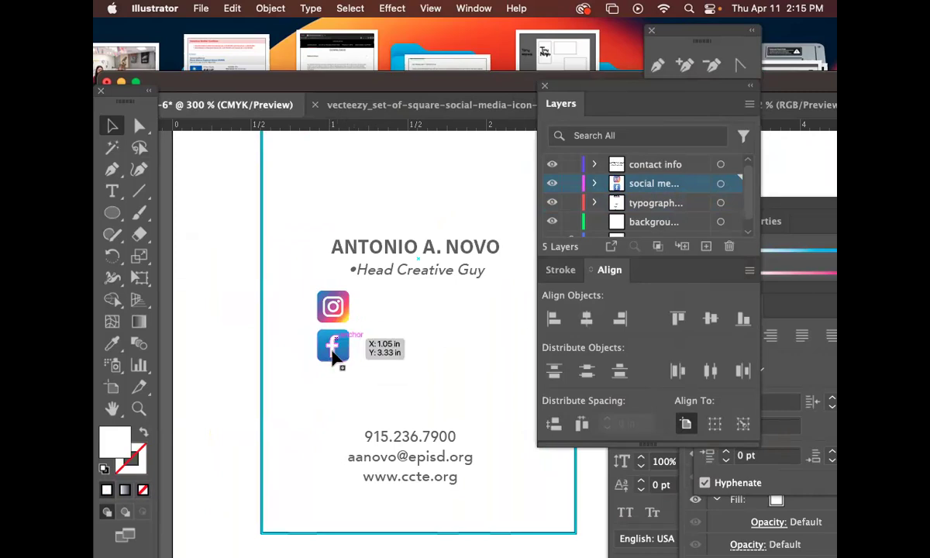
# Enlarge the Instagram and Facebook icons and fine-tune their stacked positions.
pyautogui.click(333, 352)
pyautogui.moveTo(307, 309)
pyautogui.mouseDown()
pyautogui.moveTo(353, 291)
pyautogui.moveTo(311, 298)
pyautogui.mouseUp()
pyautogui.click(394, 331)
pyautogui.moveTo(298, 365); pyautogui.dragTo(245, 297)
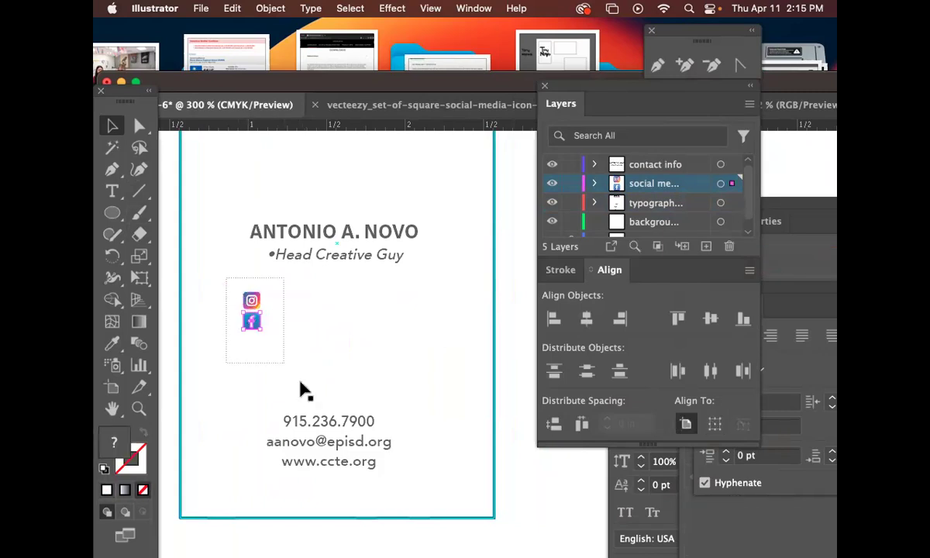
pyautogui.moveTo(264, 332); pyautogui.dragTo(259, 309)
pyautogui.click(328, 336)
pyautogui.click(252, 300)
pyautogui.click(290, 314)
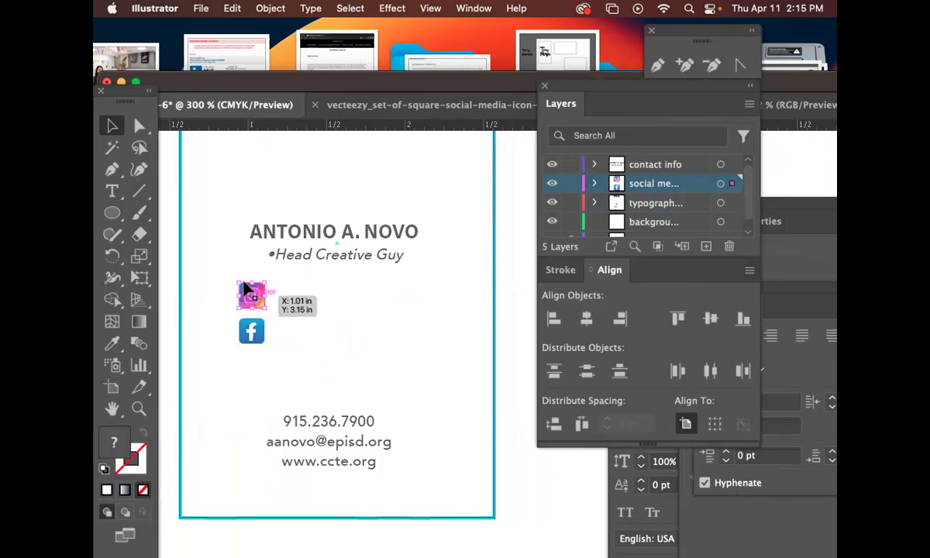
pyautogui.click(110, 190)
# Type the Instagram handle in a text label and move it beside the Instagram icon.
pyautogui.click(301, 294)
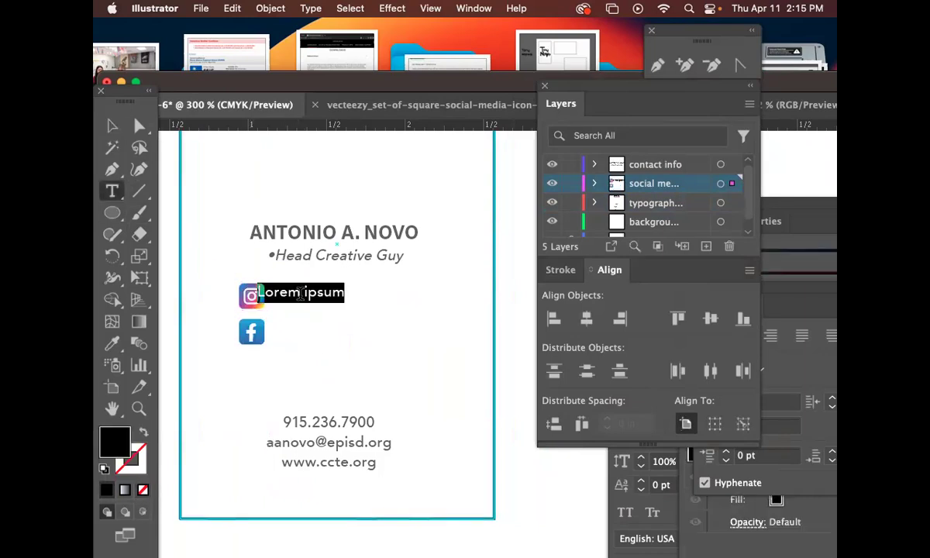
pyautogui.press('BackSpace')
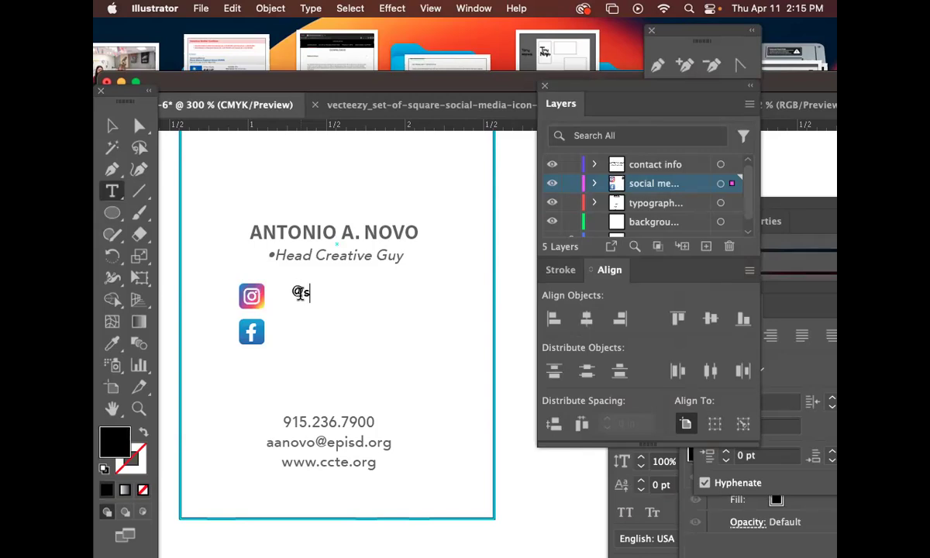
pyautogui.write('creati')
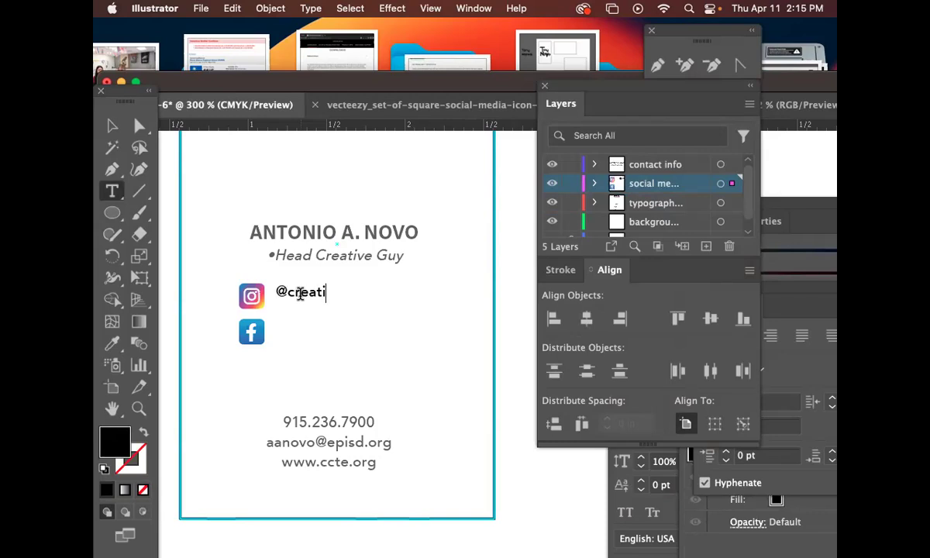
pyautogui.write('ve_')
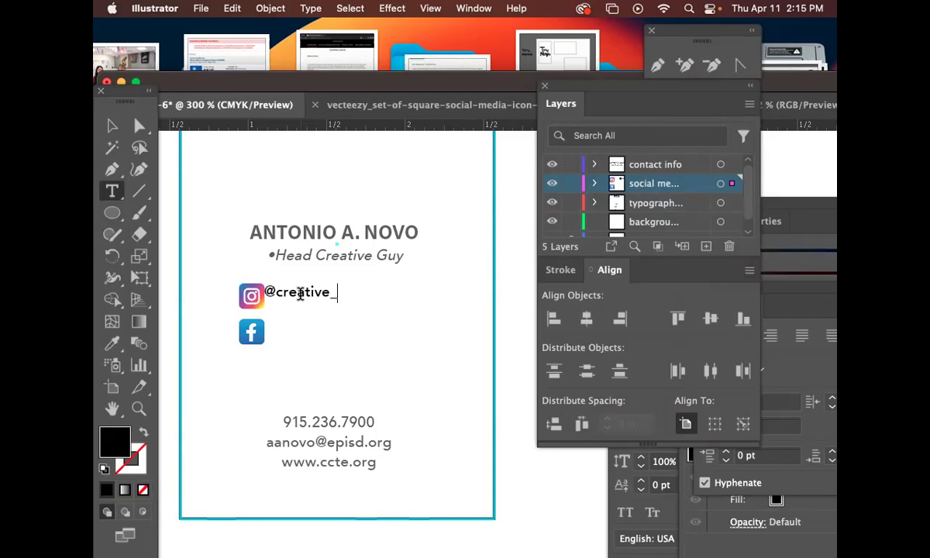
pyautogui.write('Old')
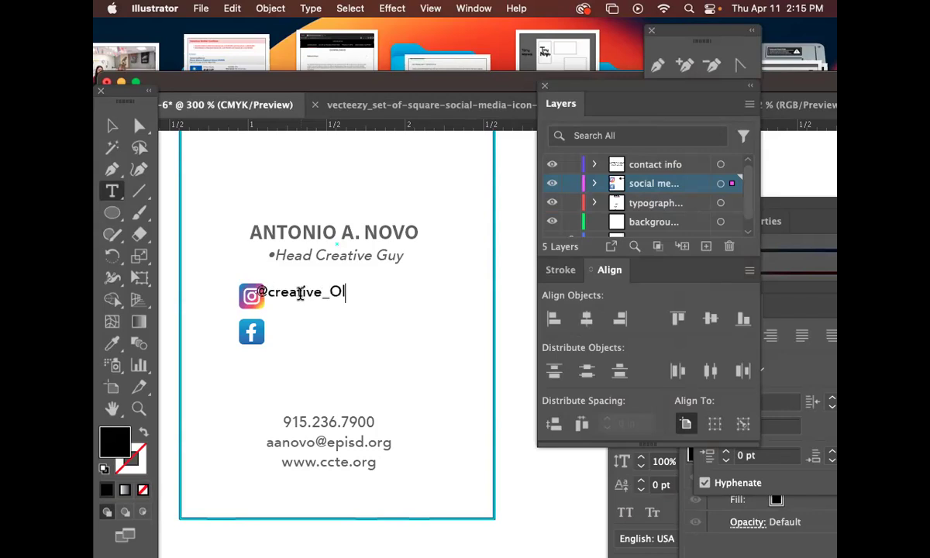
pyautogui.press('BackSpace')
pyautogui.press('BackSpace')
pyautogui.press('BackSpace')
pyautogui.write('old)guy')
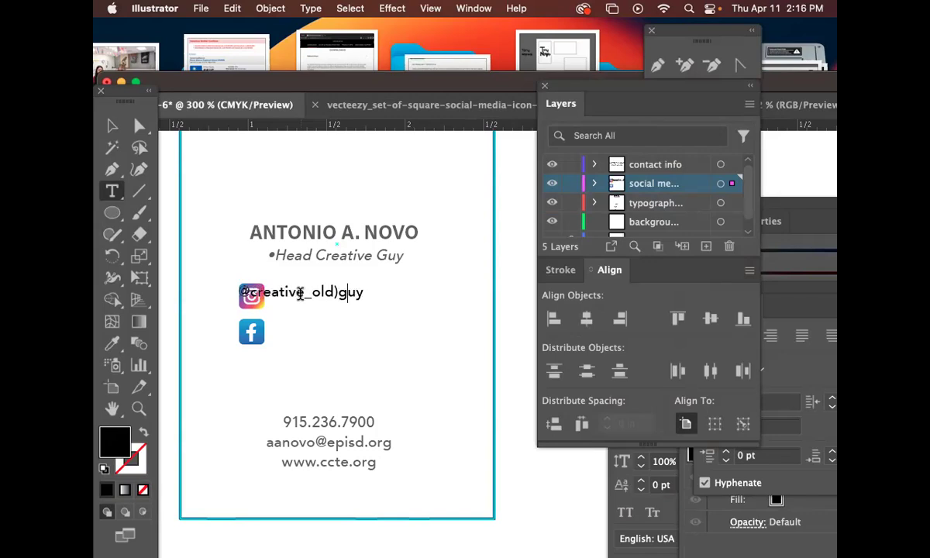
pyautogui.press('BackSpace')
pyautogui.write('_')
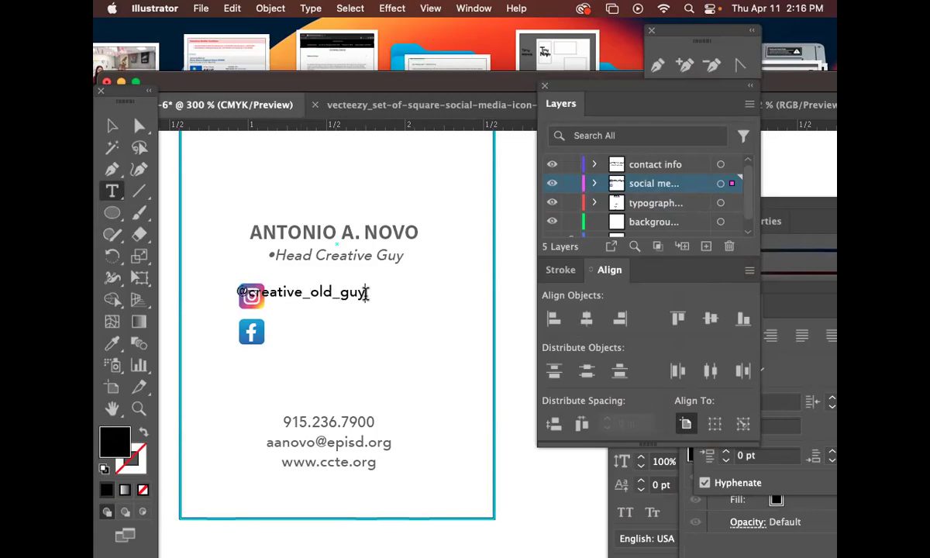
pyautogui.click(365, 293)
pyautogui.write('24')
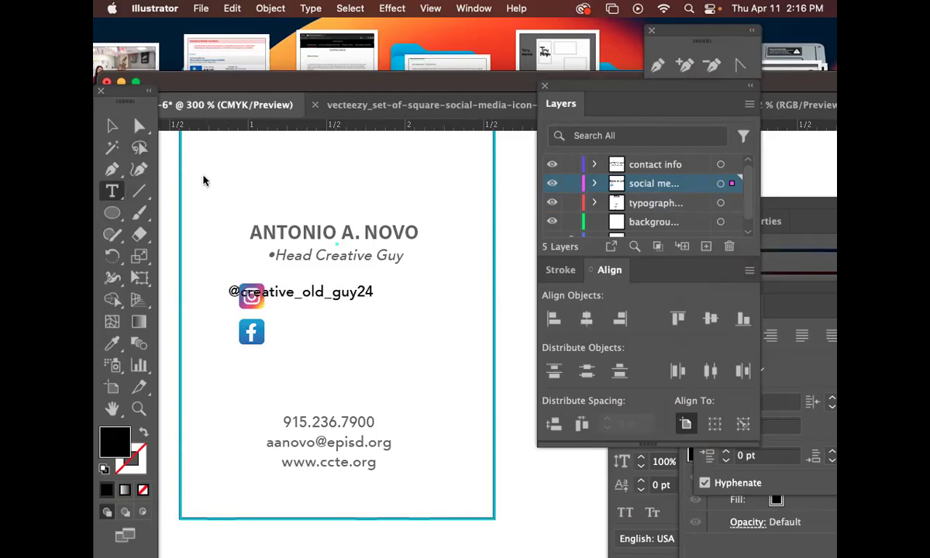
pyautogui.press('Escape')
pyautogui.moveTo(307, 301); pyautogui.dragTo(360, 304)
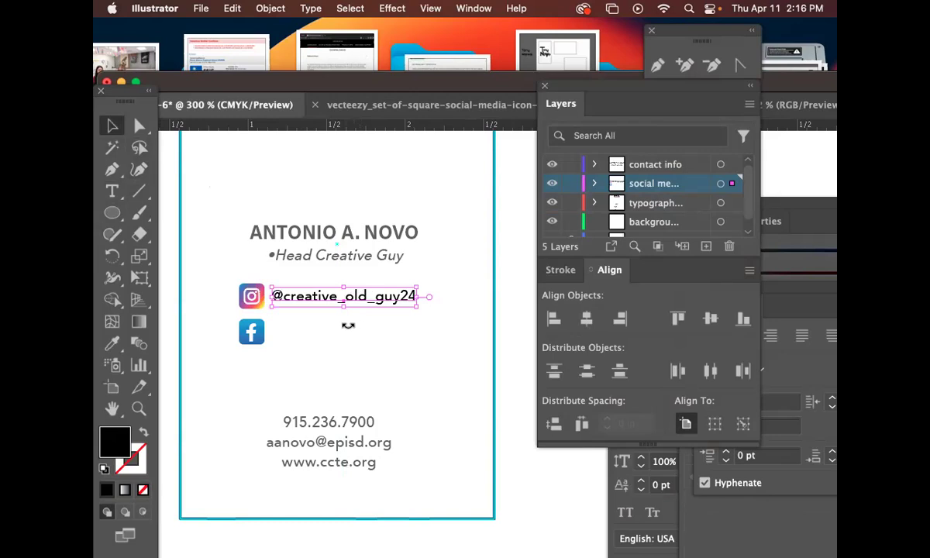
# Give the handle the subtitle's grey style with the Eyedropper and align it with the icon.
pyautogui.click(112, 344)
pyautogui.click(319, 253)
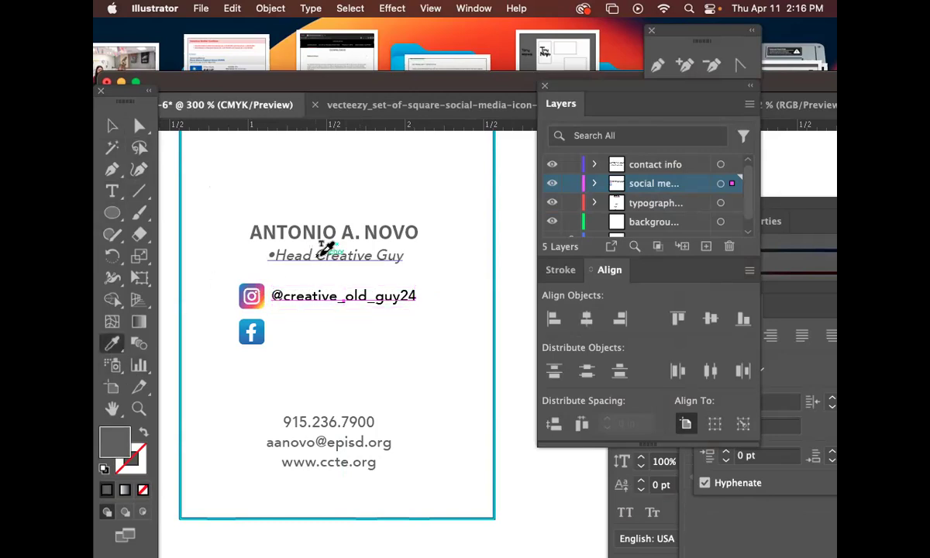
pyautogui.click(112, 126)
pyautogui.moveTo(374, 299); pyautogui.dragTo(304, 307)
# Copy the handle beside the Facebook icon and retype it as the Facebook web address.
pyautogui.moveTo(304, 307); pyautogui.dragTo(308, 337)
pyautogui.tripleClick(308, 334)
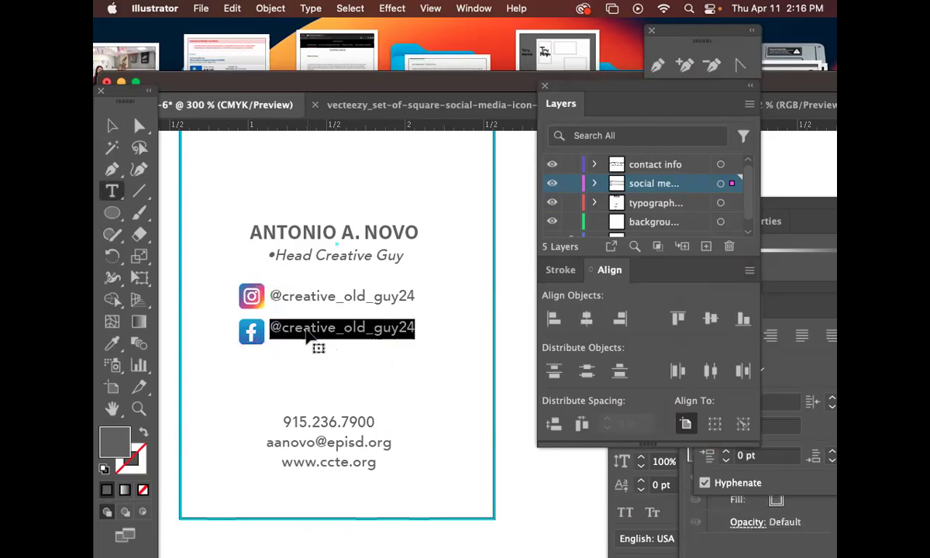
pyautogui.write('www.Cret')
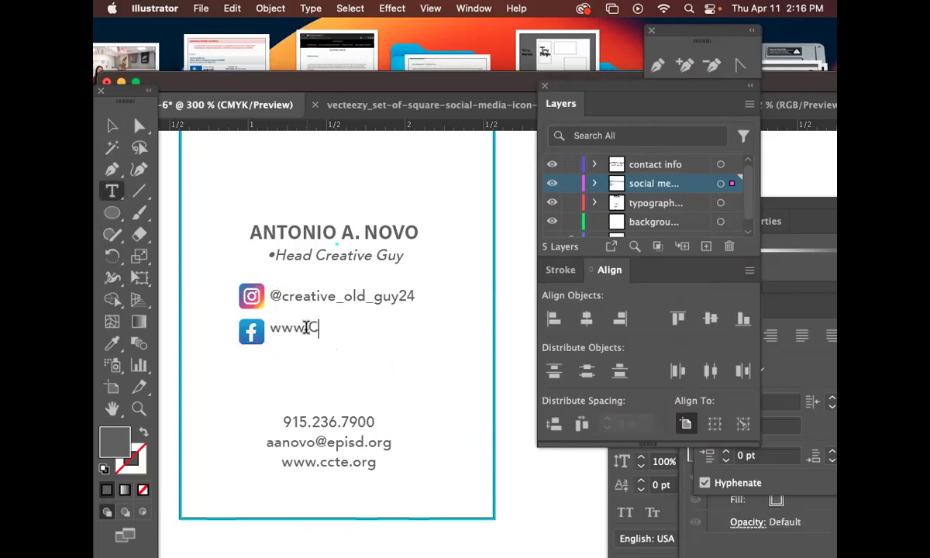
pyautogui.press('BackSpace')
pyautogui.press('BackSpace')
pyautogui.press('BackSpace')
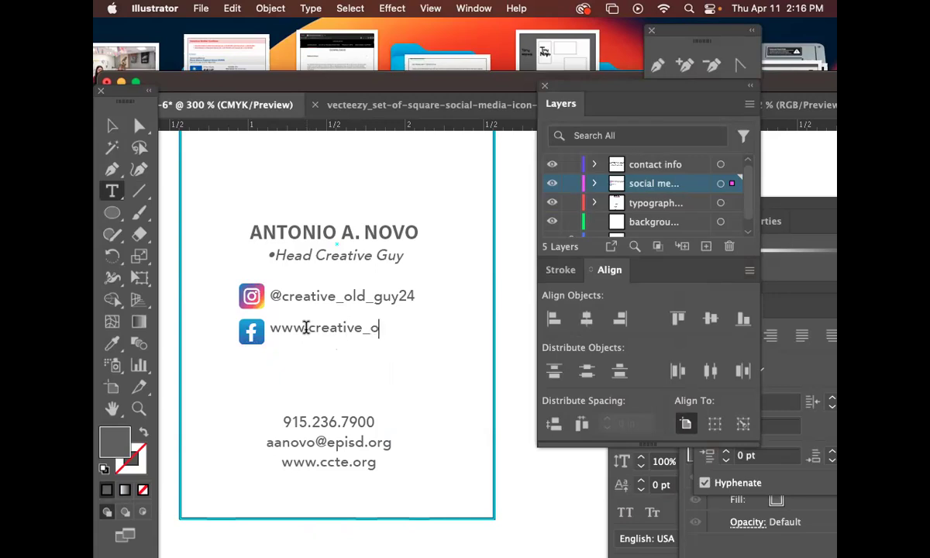
pyautogui.write('guy/facebo')
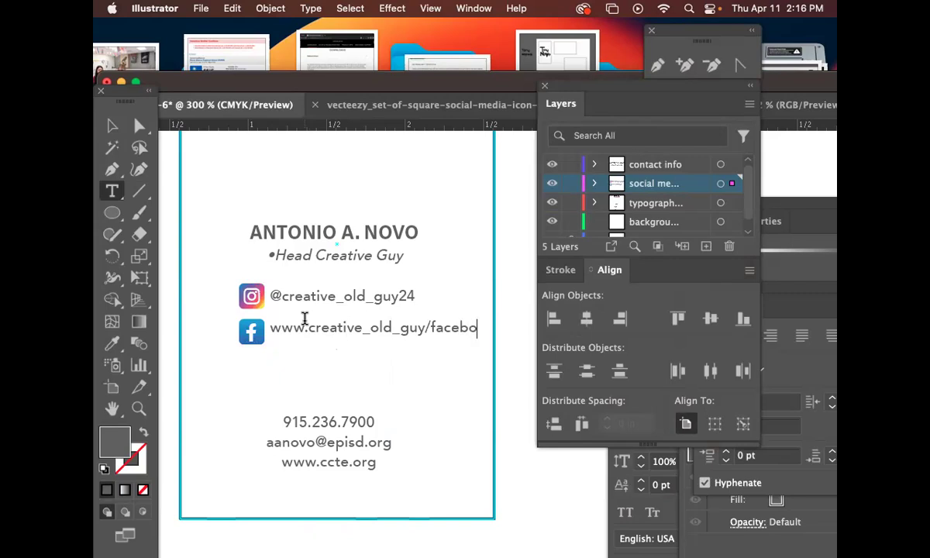
pyautogui.click(112, 126)
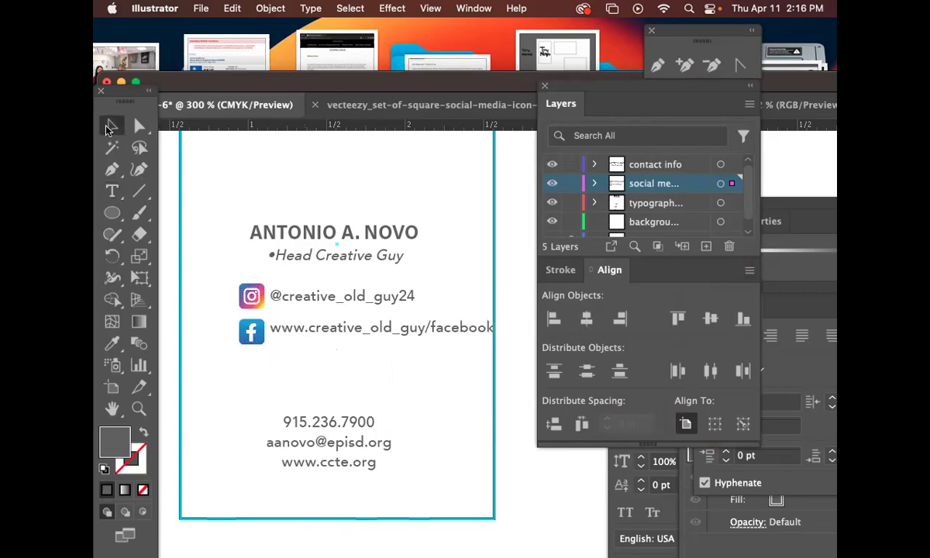
# Line up the Facebook address and the Instagram row with their icons.
pyautogui.click(425, 328)
pyautogui.moveTo(424, 328); pyautogui.dragTo(420, 334)
pyautogui.moveTo(389, 366); pyautogui.dragTo(415, 376)
pyautogui.moveTo(236, 286); pyautogui.dragTo(378, 358)
pyautogui.click(224, 303)
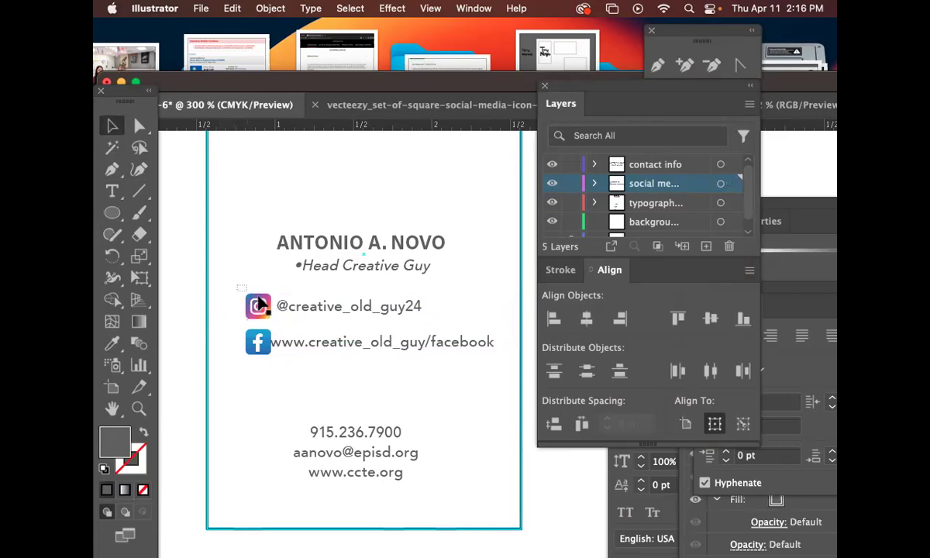
pyautogui.click(324, 308)
pyautogui.moveTo(324, 308); pyautogui.dragTo(350, 314)
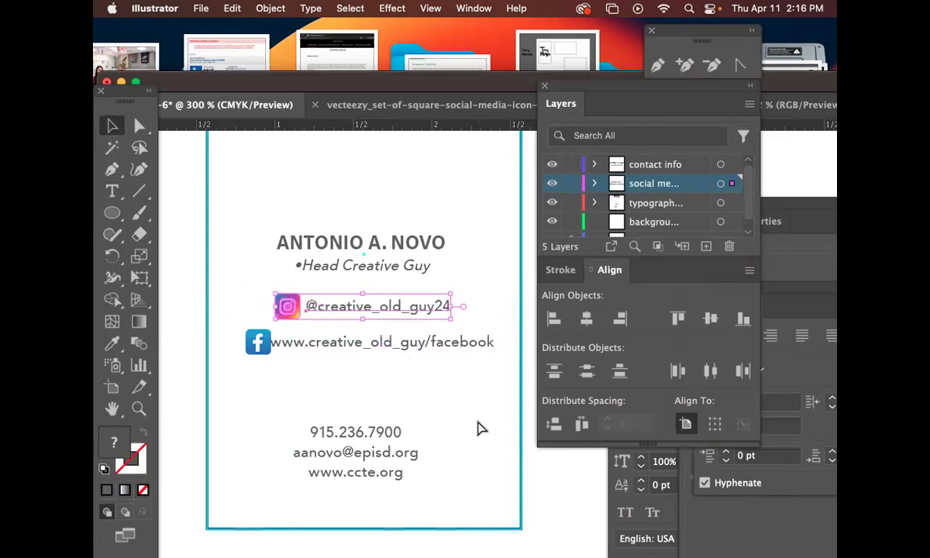
pyautogui.click(480, 428)
# Group the Facebook icon with its address and move both social rows left.
pyautogui.moveTo(375, 347); pyautogui.dragTo(257, 334)
pyautogui.press('super+g')
pyautogui.click(413, 407)
pyautogui.click(396, 345)
pyautogui.moveTo(431, 378); pyautogui.dragTo(346, 323)
# Select both social rows together and zoom out to 200% to see the card.
pyautogui.scroll(-2, 388, 388)
pyautogui.click(375, 423)
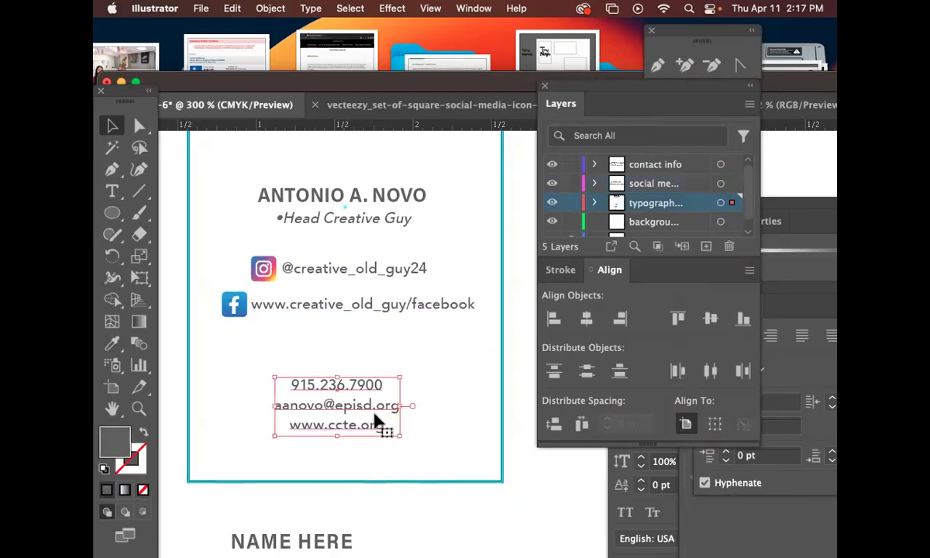
pyautogui.moveTo(444, 358); pyautogui.dragTo(254, 247)
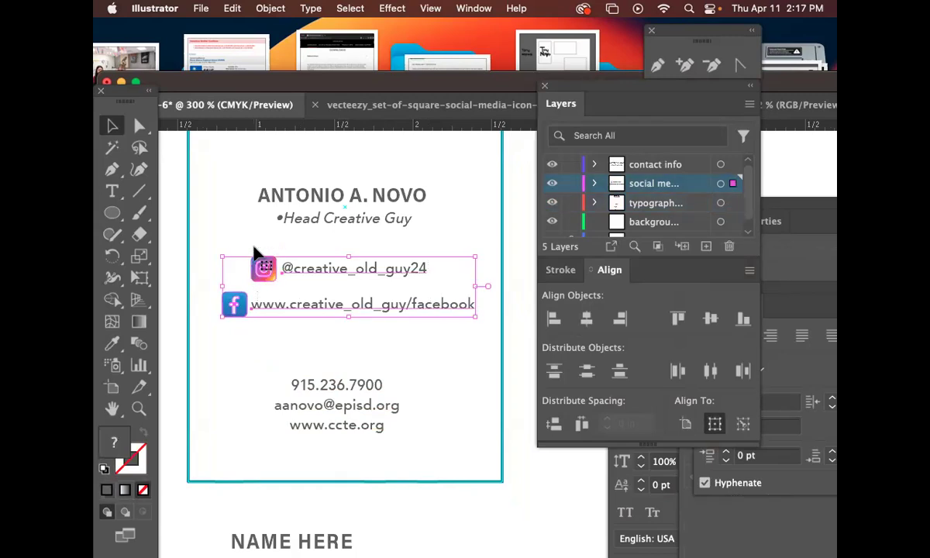
pyautogui.press('super+minus')
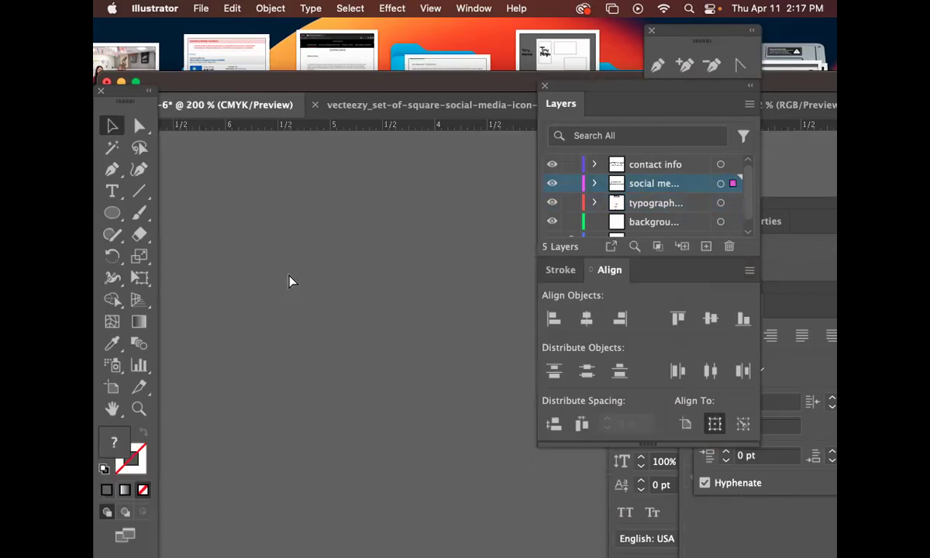
pyautogui.hscroll(10, 235, 285)
pyautogui.scroll(-5, 324, 327)
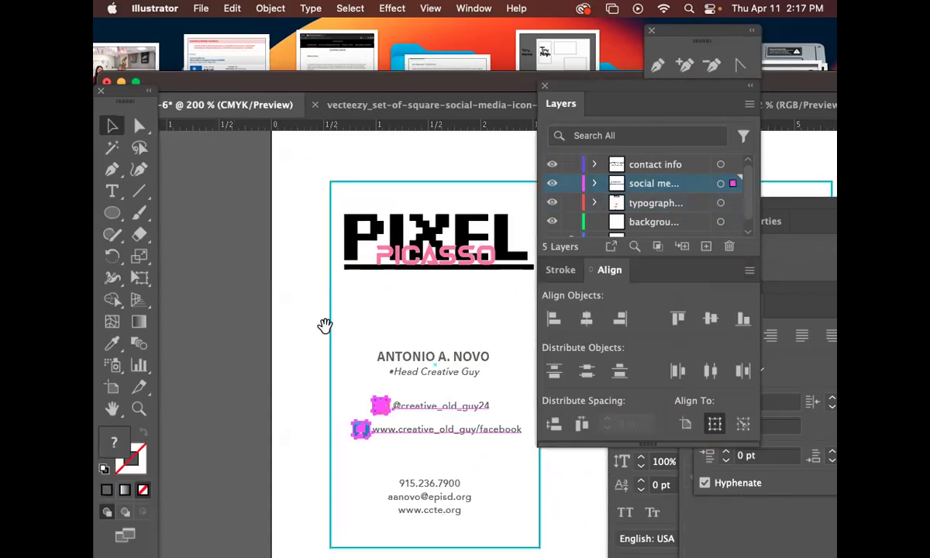
pyautogui.scroll(-2, 404, 361)
pyautogui.click(417, 369)
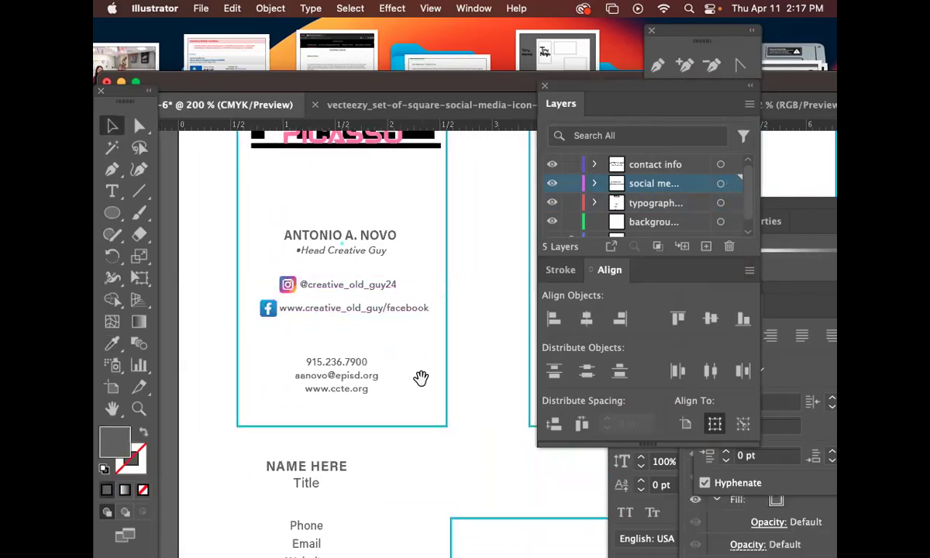
pyautogui.click(113, 191)
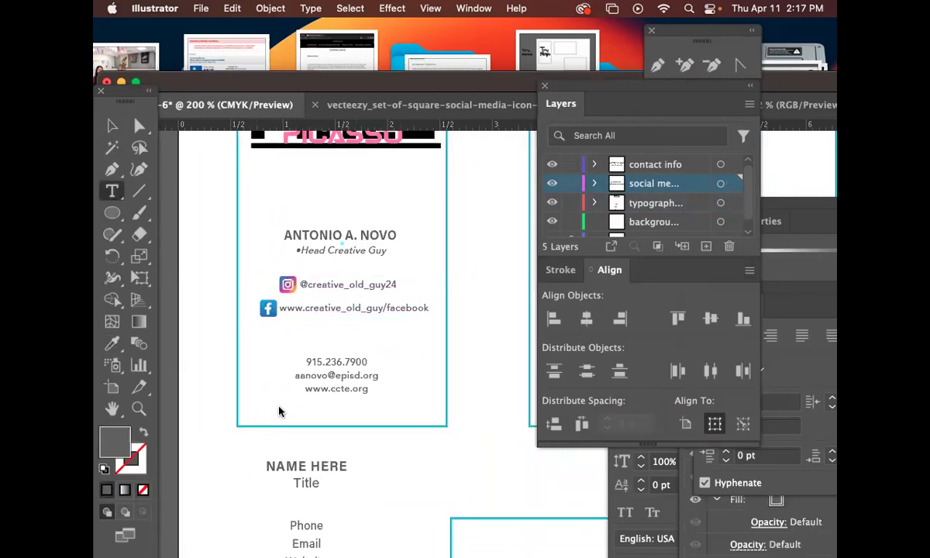
pyautogui.tripleClick(336, 390)
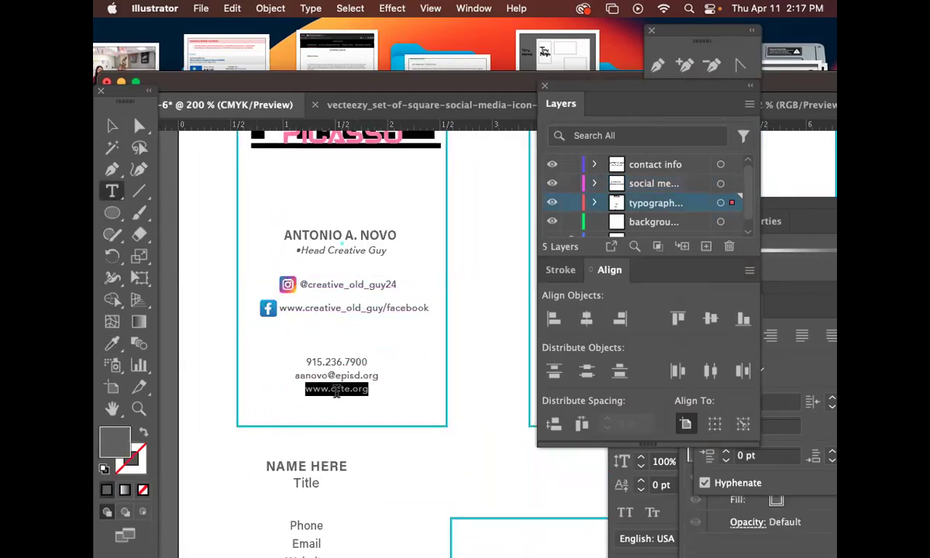
pyautogui.tripleClick(311, 308)
pyautogui.press('super+c')
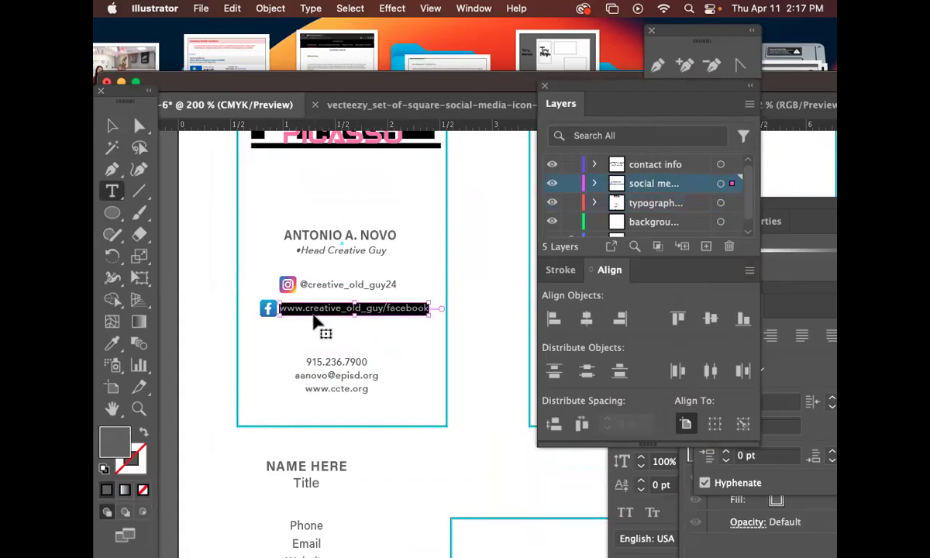
pyautogui.tripleClick(330, 389)
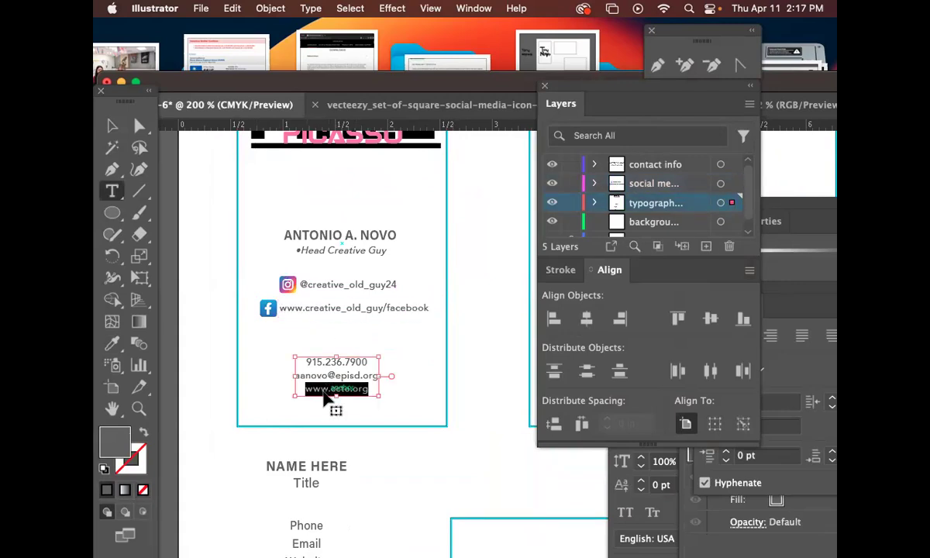
pyautogui.press('super+v')
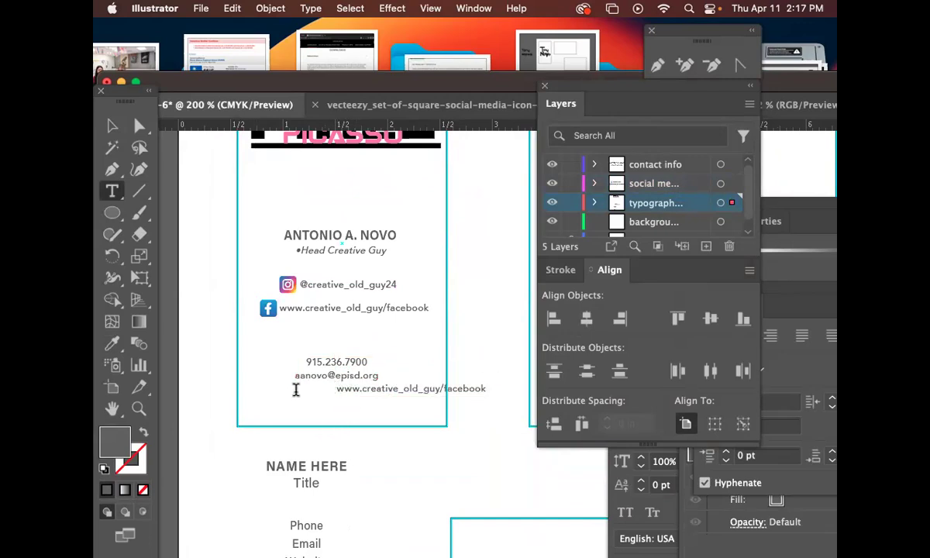
pyautogui.press('BackSpace')
pyautogui.press('Return')
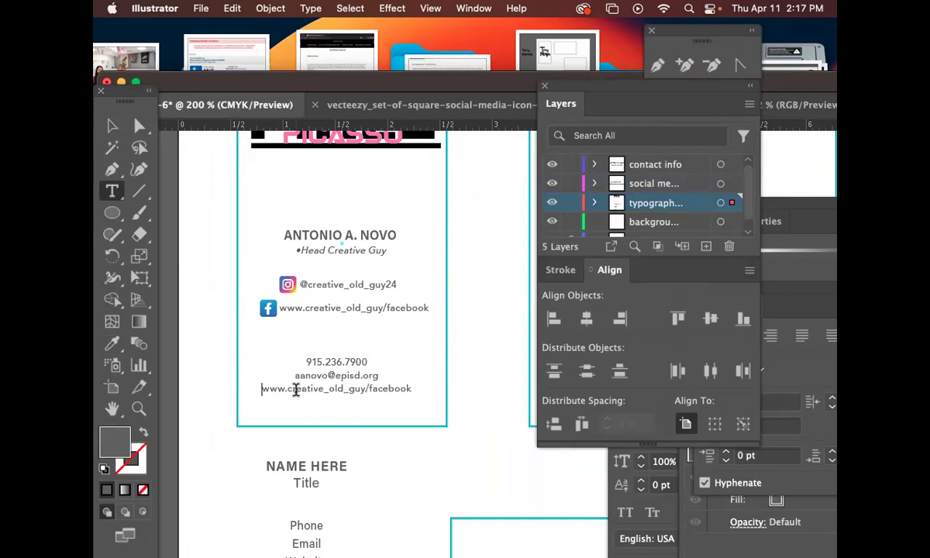
# Change /facebook at the end of the website line to .com.
pyautogui.click(108, 130)
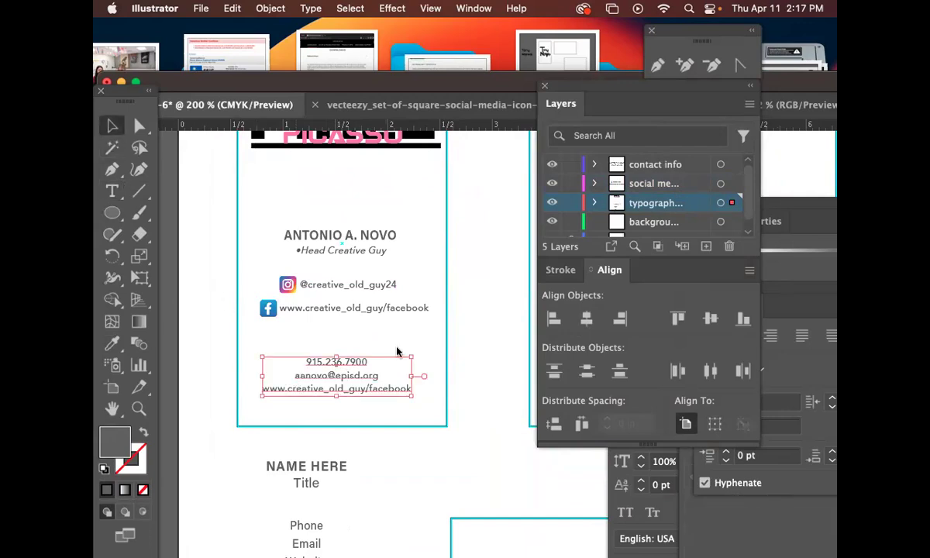
pyautogui.doubleClick(369, 385)
pyautogui.moveTo(365, 388); pyautogui.dragTo(419, 393)
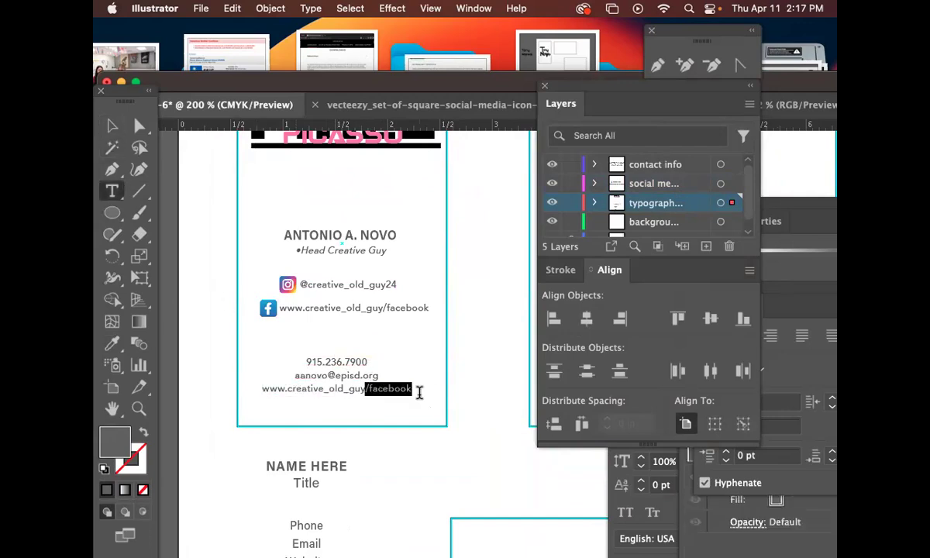
pyautogui.write('.com')
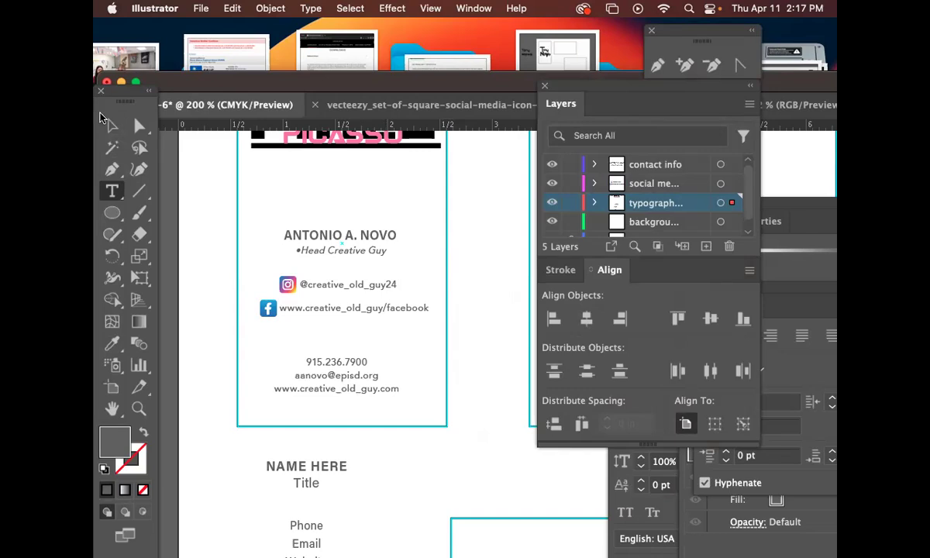
# Try moving the contact details and social rows lower on the card.
pyautogui.click(110, 124)
pyautogui.moveTo(431, 348); pyautogui.dragTo(401, 328)
pyautogui.moveTo(323, 351); pyautogui.dragTo(329, 371)
pyautogui.click(325, 304)
pyautogui.click(299, 270)
pyautogui.moveTo(300, 269); pyautogui.dragTo(300, 286)
pyautogui.click(392, 368)
# Try moving the social rows and contact details up, then undo the trial moves.
pyautogui.moveTo(386, 340); pyautogui.dragTo(394, 428)
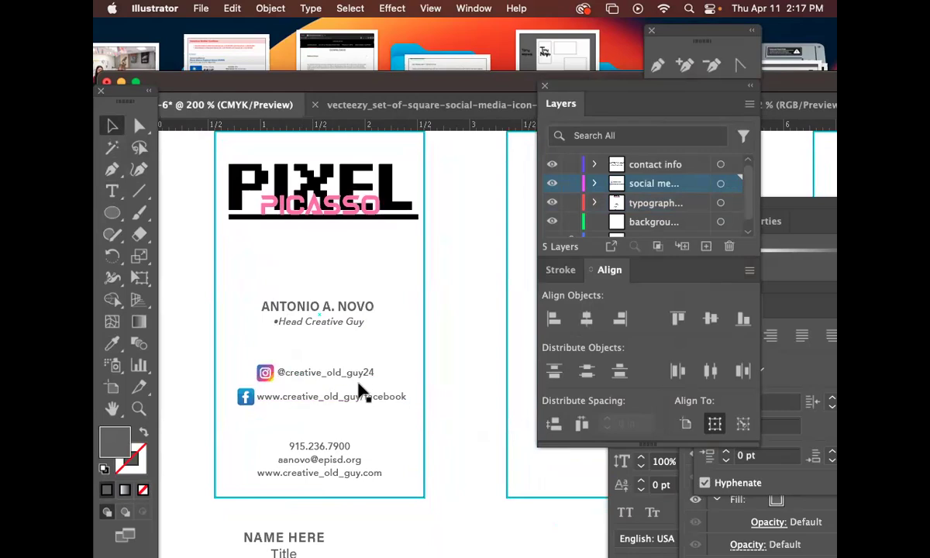
pyautogui.moveTo(297, 376); pyautogui.dragTo(308, 351)
pyautogui.click(393, 488)
pyautogui.moveTo(322, 446); pyautogui.dragTo(355, 394)
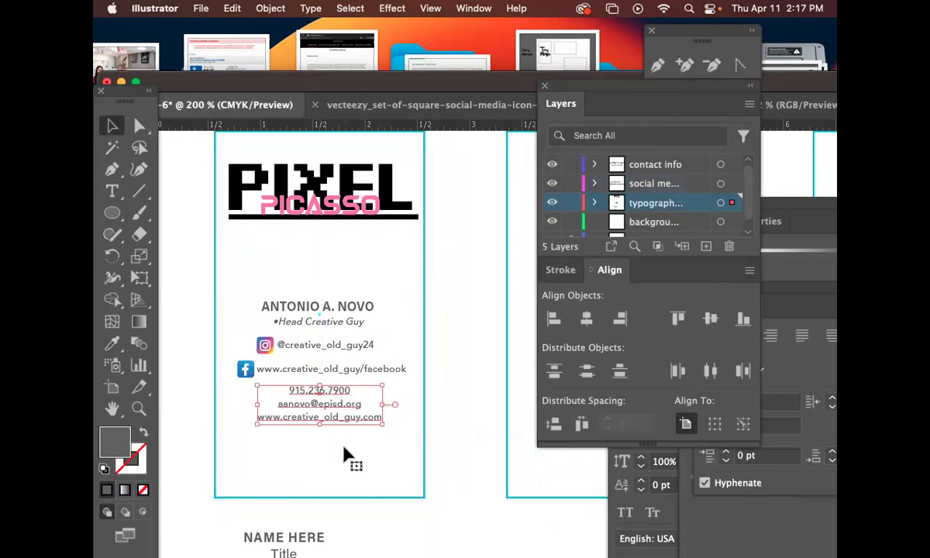
pyautogui.click(344, 457)
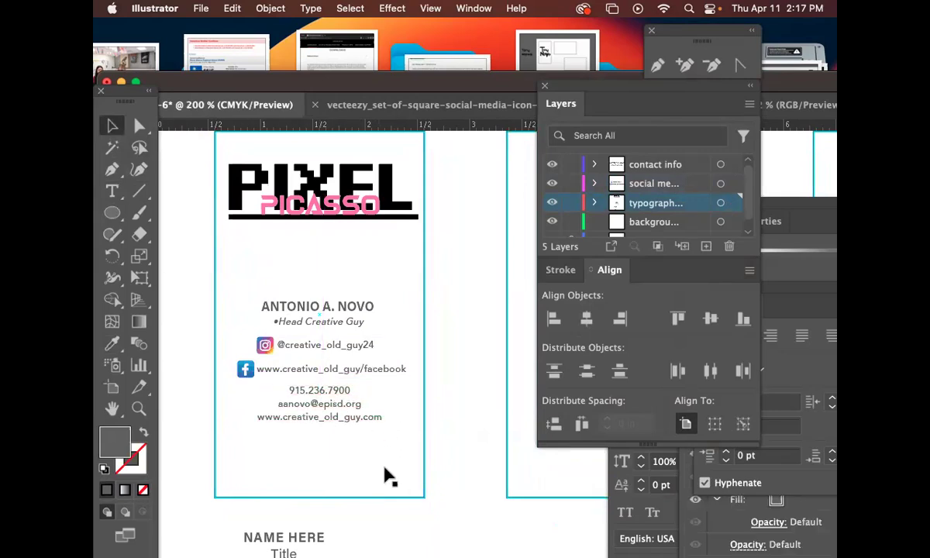
pyautogui.press('super+z')
pyautogui.press('super+z')
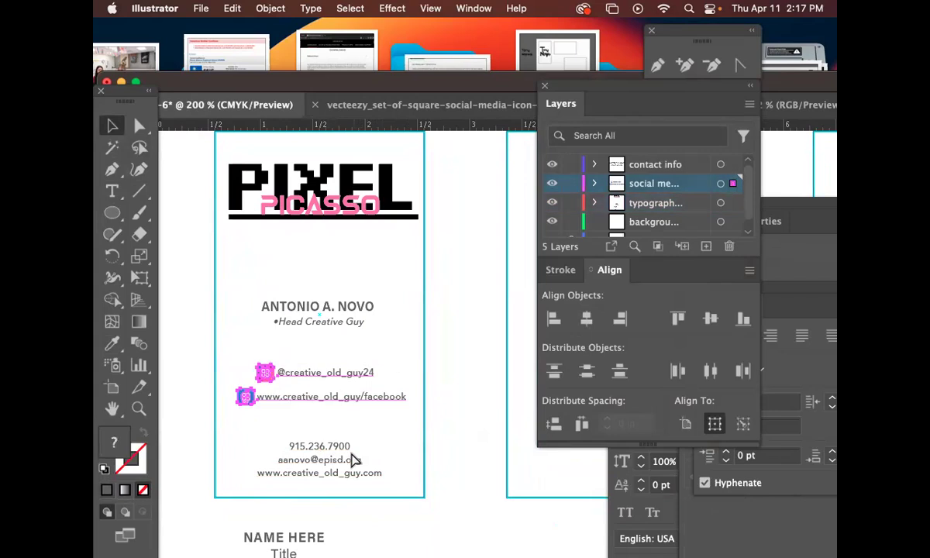
pyautogui.moveTo(458, 411); pyautogui.dragTo(428, 416)
# Save the file to the computer with Illustrator 2020 compatibility.
pyautogui.press('super+s')
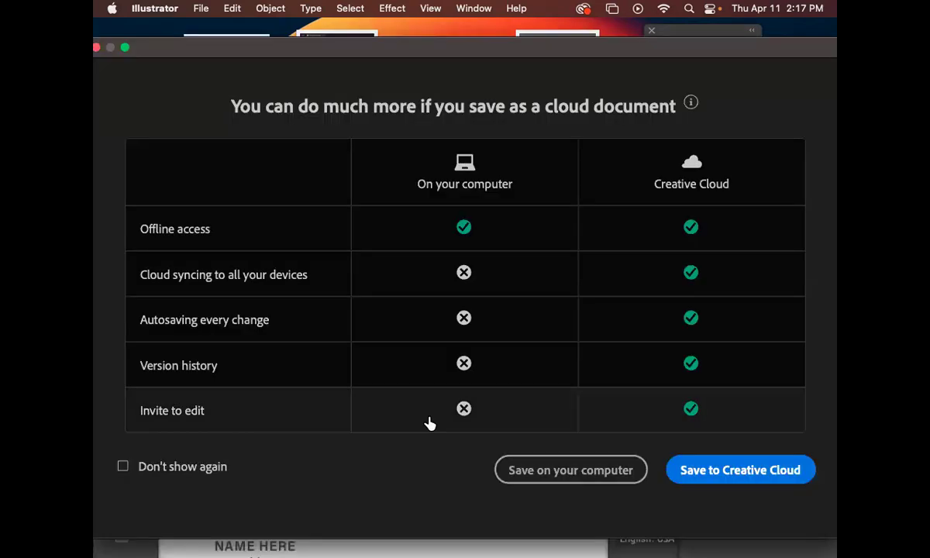
pyautogui.click(571, 469)
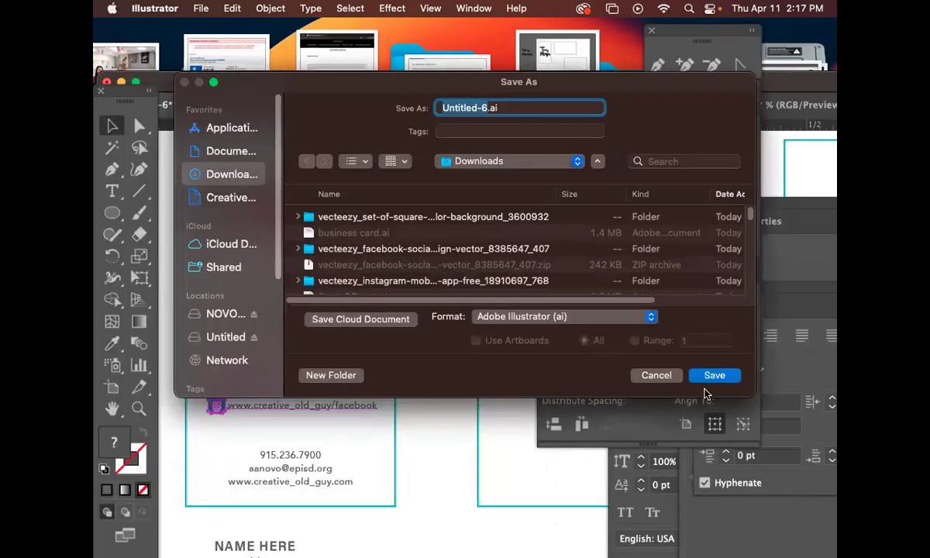
pyautogui.write('pm_business')
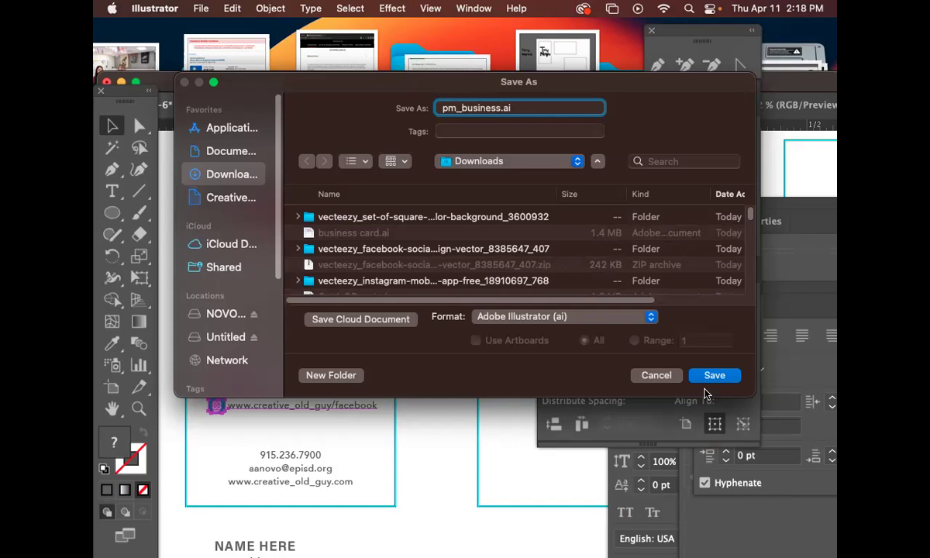
pyautogui.click(704, 389)
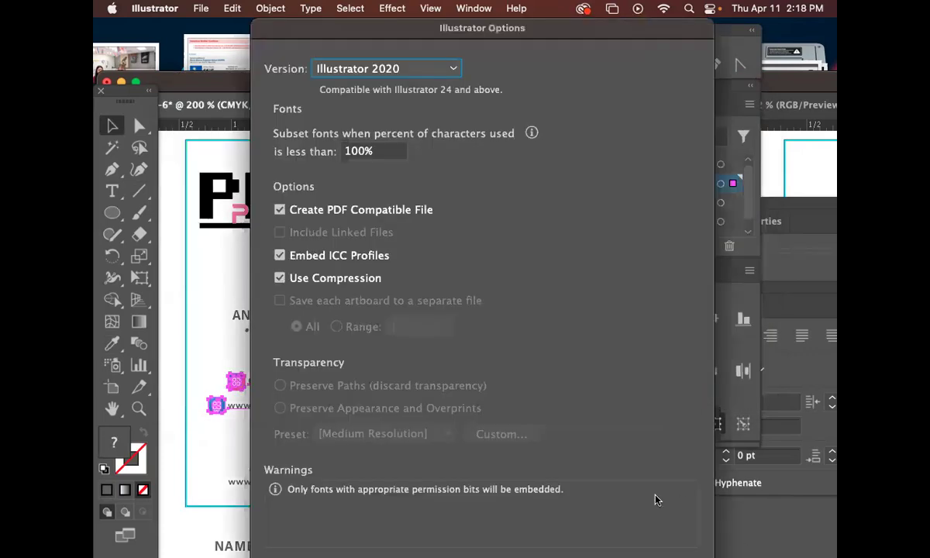
pyautogui.press('Return')
# Make the background layer active and zoom out to 150% centred on the first card.
pyautogui.moveTo(357, 307)
pyautogui.mouseDown()
pyautogui.moveTo(431, 275)
pyautogui.moveTo(397, 268)
pyautogui.mouseUp()
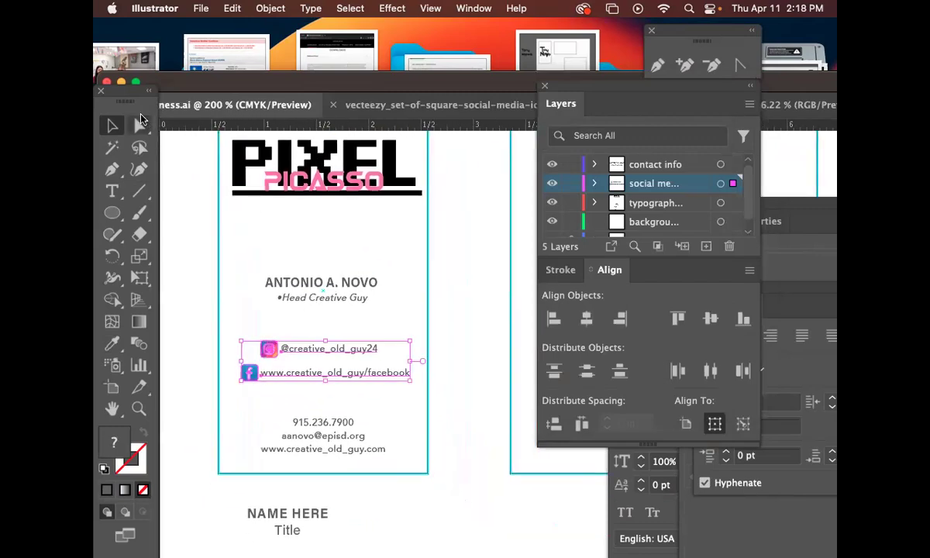
pyautogui.click(453, 252)
pyautogui.moveTo(475, 246); pyautogui.dragTo(464, 276)
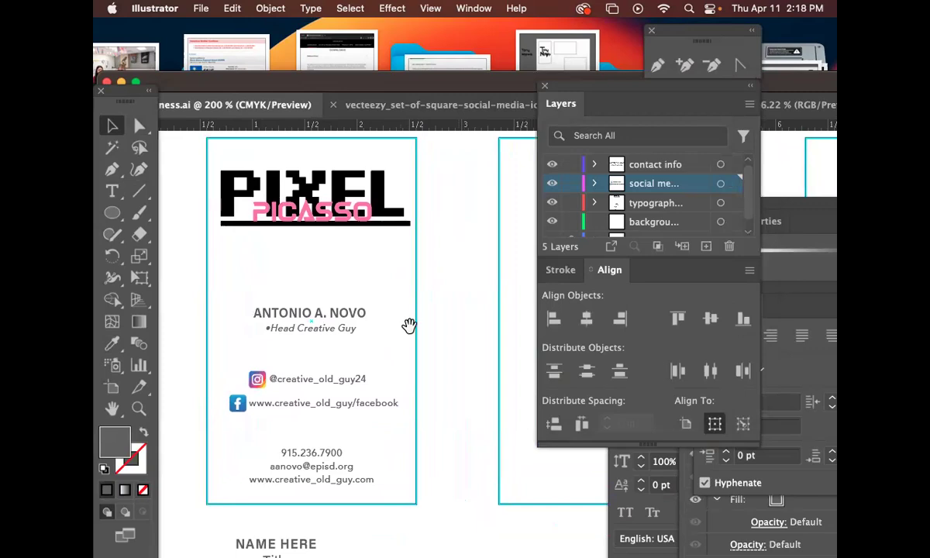
pyautogui.hscroll(3, 408, 322)
pyautogui.scroll(-1, 409, 323)
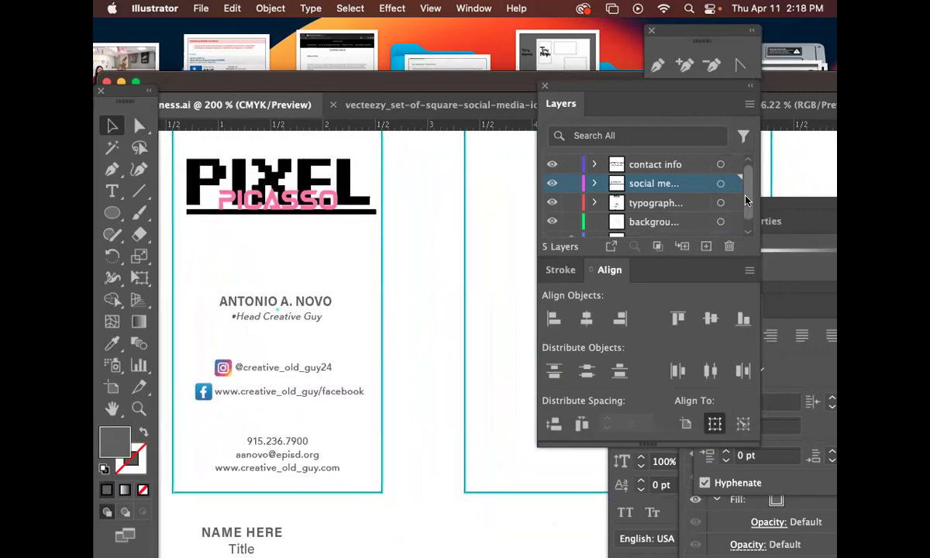
pyautogui.scroll(-1, 698, 203)
pyautogui.click(679, 211)
pyautogui.press('super+minus')
pyautogui.moveTo(441, 310); pyautogui.dragTo(334, 249)
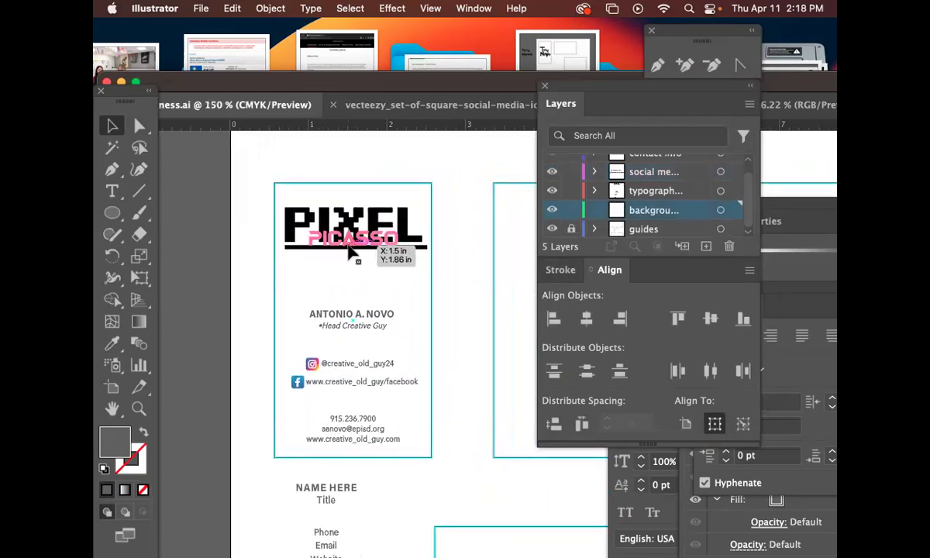
pyautogui.moveTo(114, 221); pyautogui.dragTo(175, 199)
# Draw a rectangle over the first card, fill it cyan 4DF4EF, and stretch it to the card edge.
pyautogui.moveTo(273, 183); pyautogui.dragTo(429, 456)
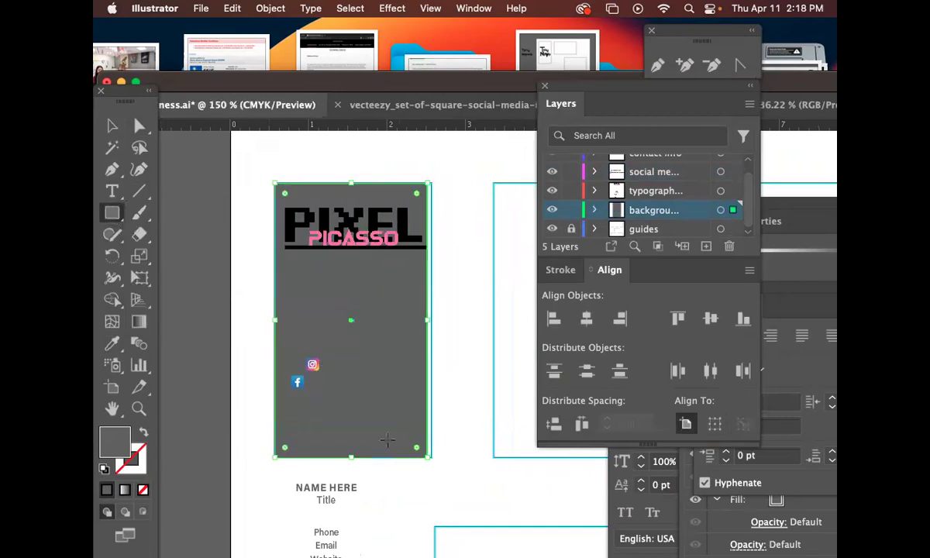
pyautogui.doubleClick(119, 441)
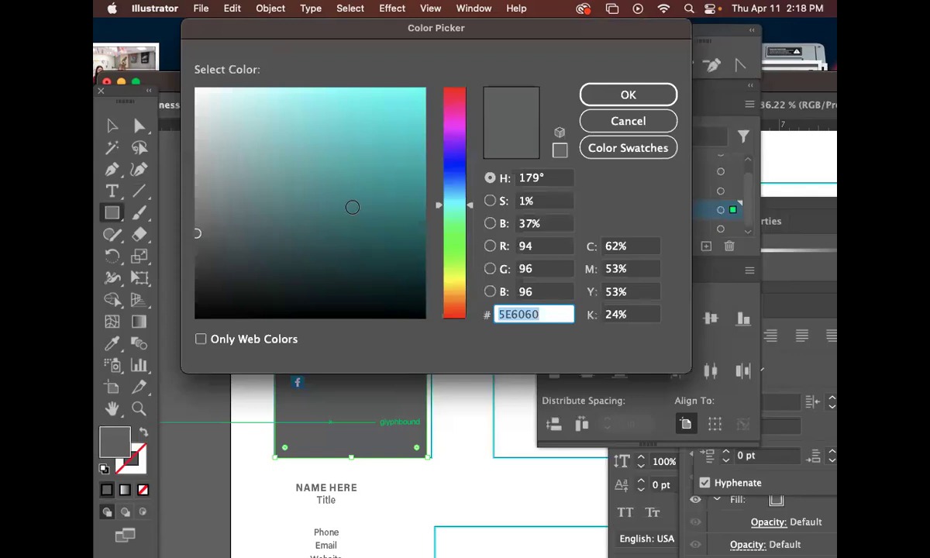
pyautogui.click(352, 96)
pyautogui.click(620, 95)
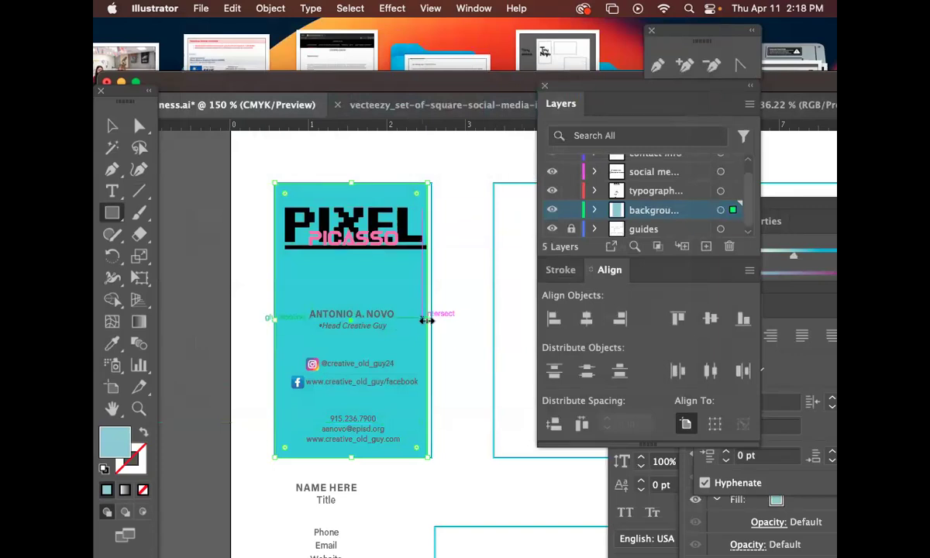
pyautogui.moveTo(427, 319); pyautogui.dragTo(433, 321)
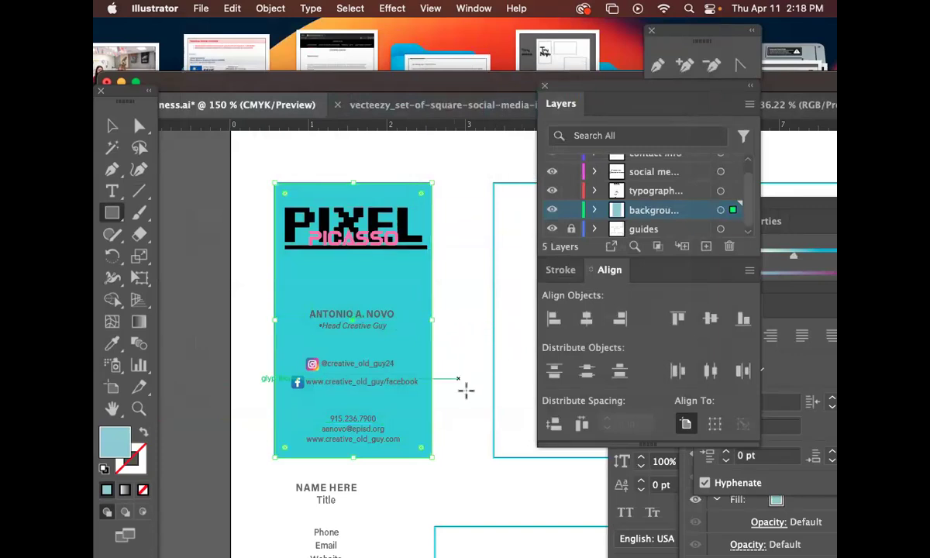
# Lock the background layer behind the card text.
pyautogui.press('space')
pyautogui.moveTo(454, 397); pyautogui.dragTo(427, 366)
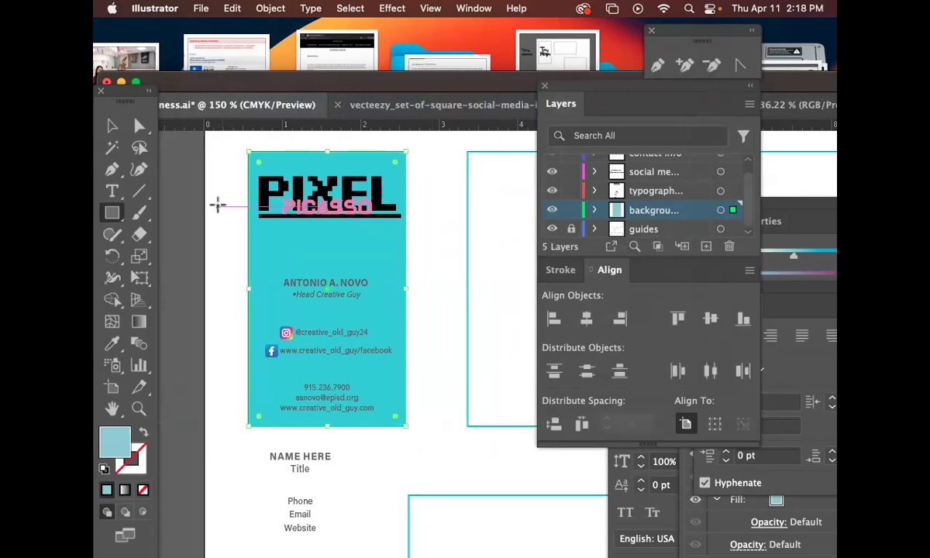
pyautogui.click(570, 210)
pyautogui.press('space')
pyautogui.moveTo(440, 334); pyautogui.dragTo(432, 282)
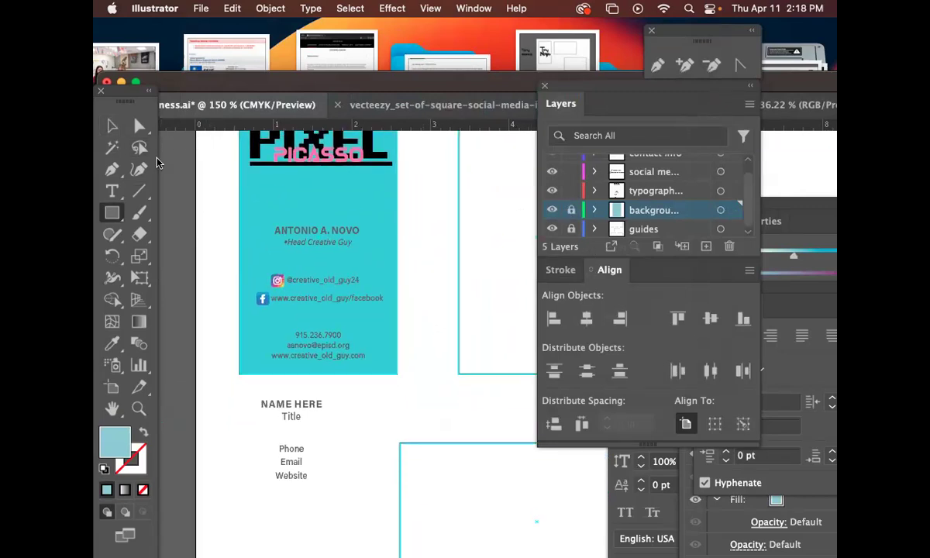
pyautogui.click(108, 124)
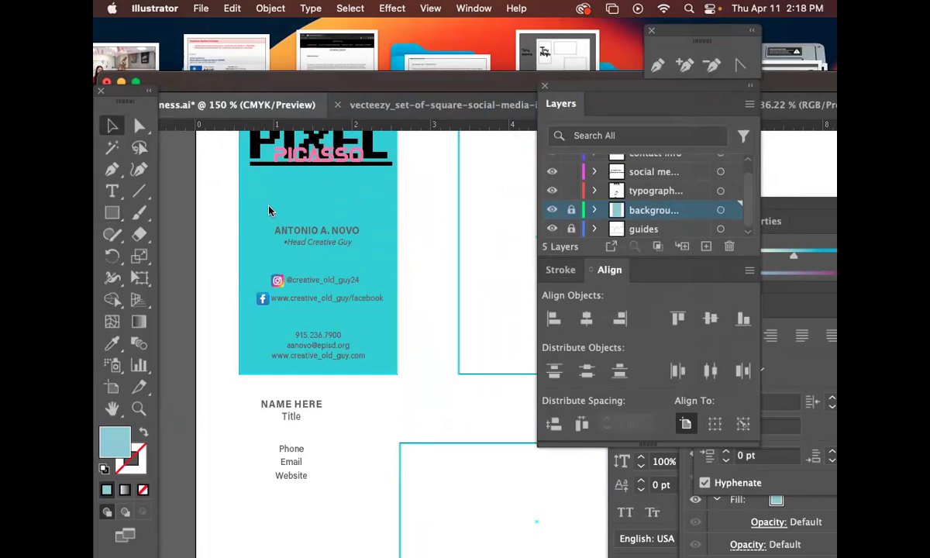
pyautogui.click(310, 243)
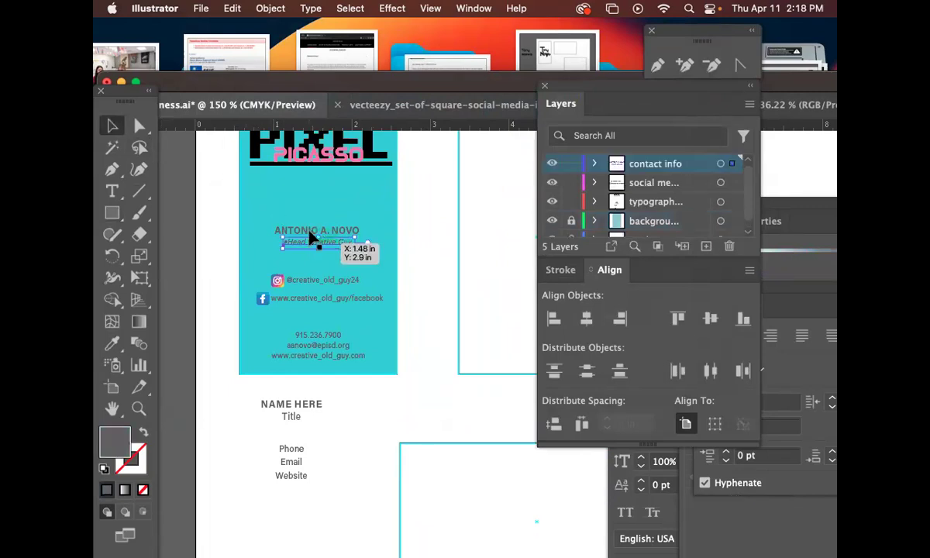
pyautogui.keyDown('shift'); pyautogui.click(310, 230); pyautogui.keyUp('shift')
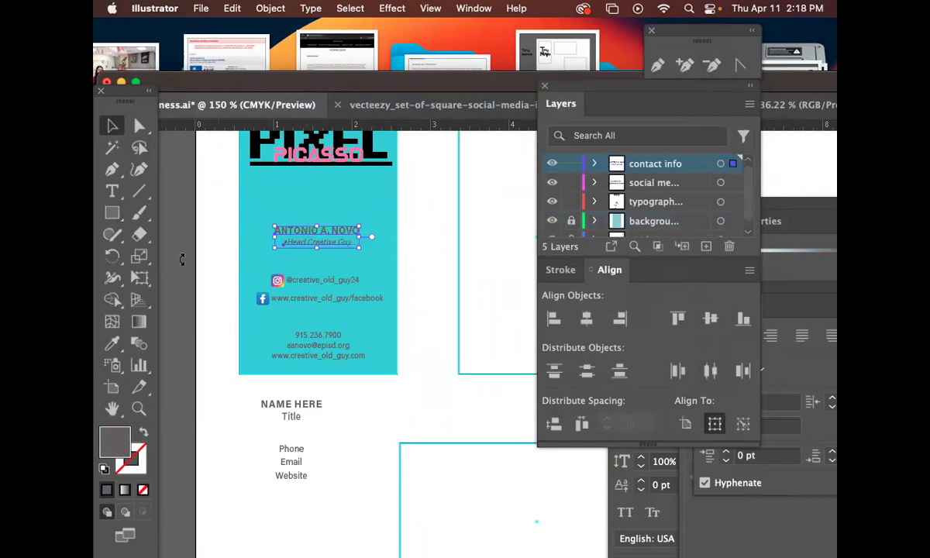
pyautogui.click(112, 343)
pyautogui.click(207, 263)
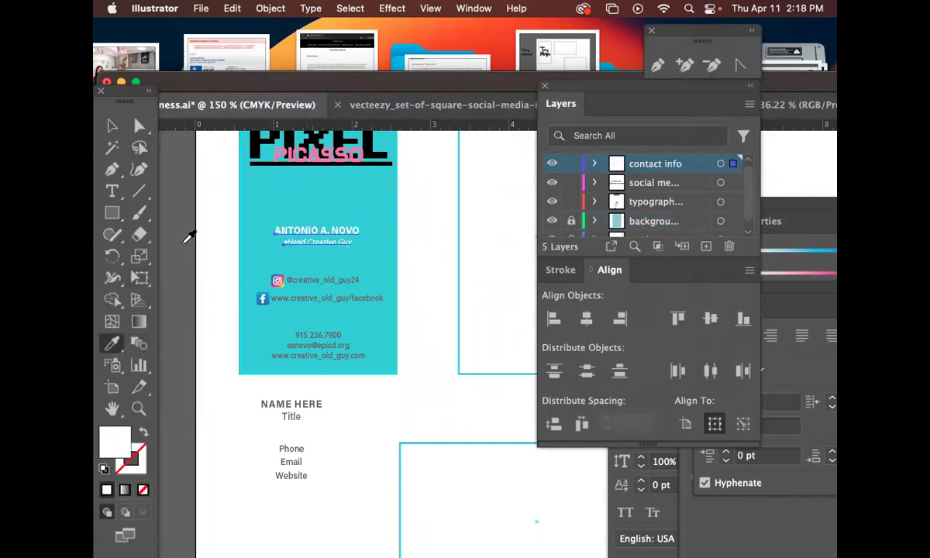
pyautogui.click(112, 126)
pyautogui.click(419, 327)
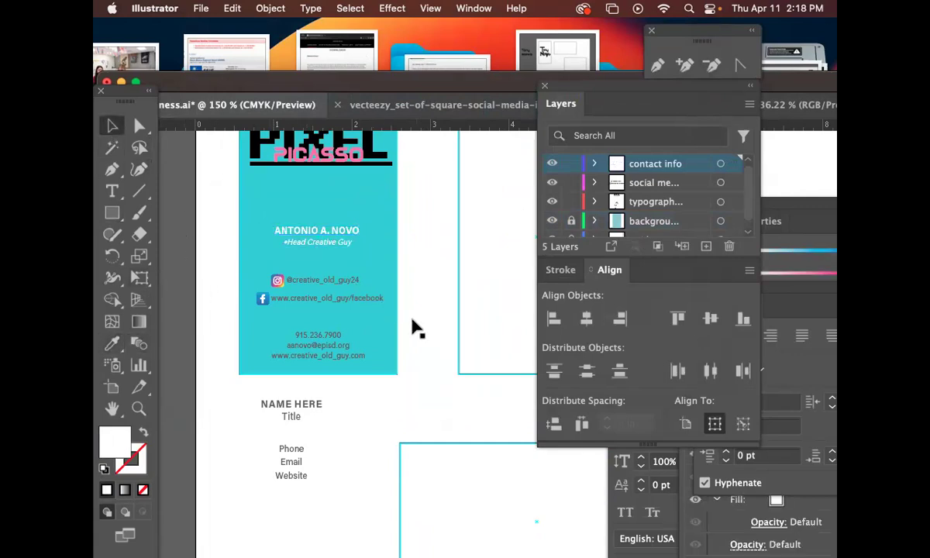
pyautogui.click(357, 302)
pyautogui.moveTo(346, 287); pyautogui.dragTo(340, 350)
pyautogui.click(138, 127)
pyautogui.click(227, 190)
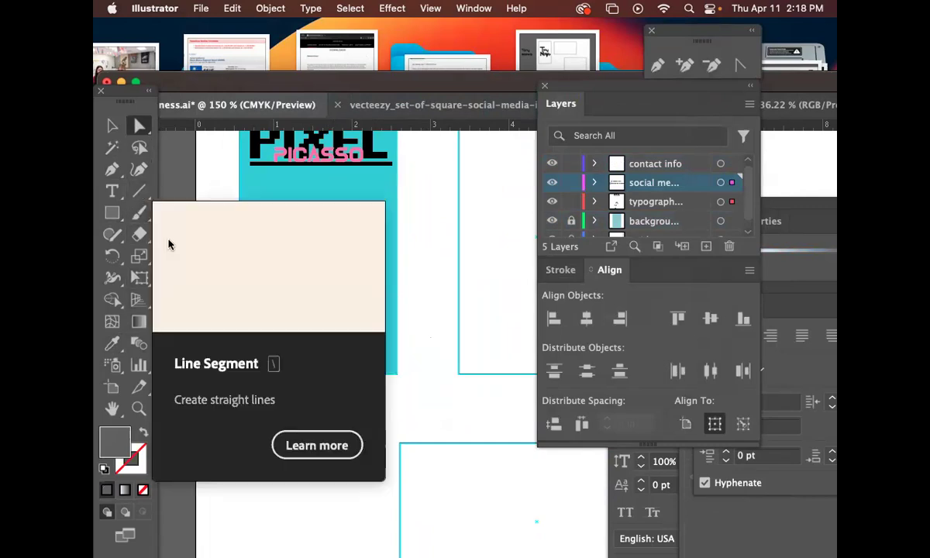
pyautogui.click(112, 344)
pyautogui.click(221, 309)
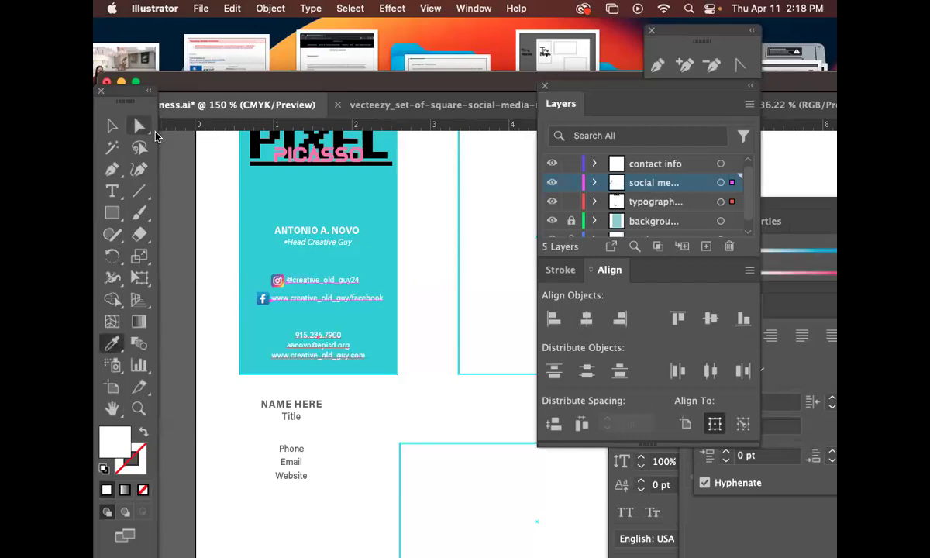
pyautogui.click(112, 125)
pyautogui.moveTo(508, 283); pyautogui.dragTo(471, 301)
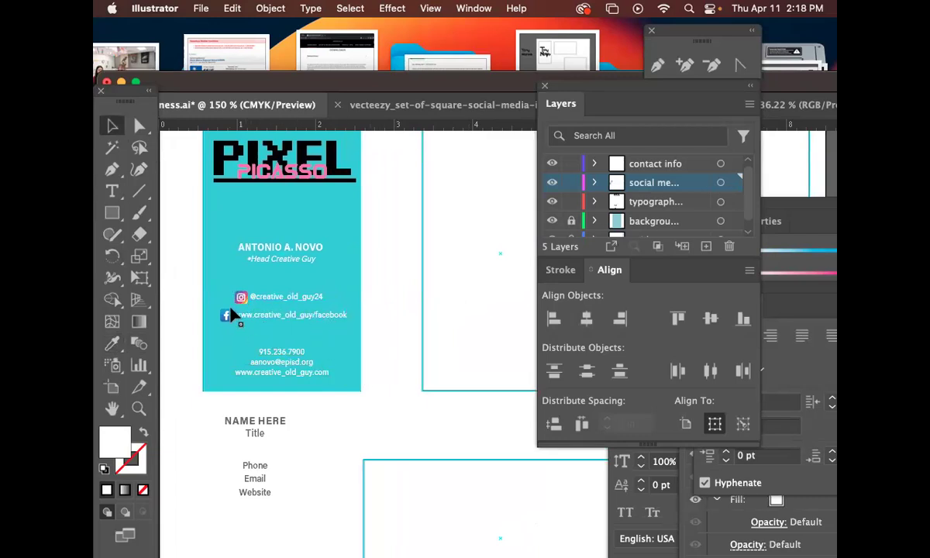
pyautogui.moveTo(355, 333); pyautogui.dragTo(420, 329)
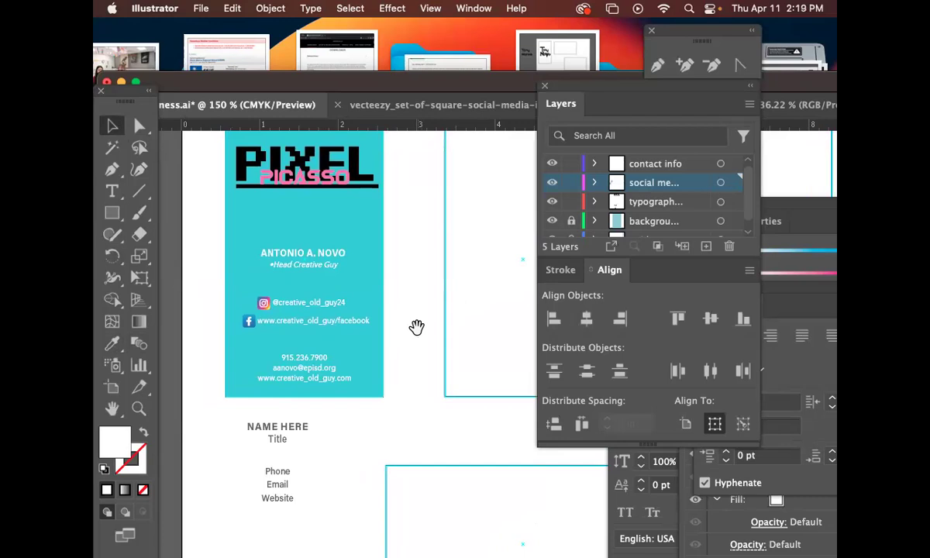
pyautogui.press('super+alt+2')
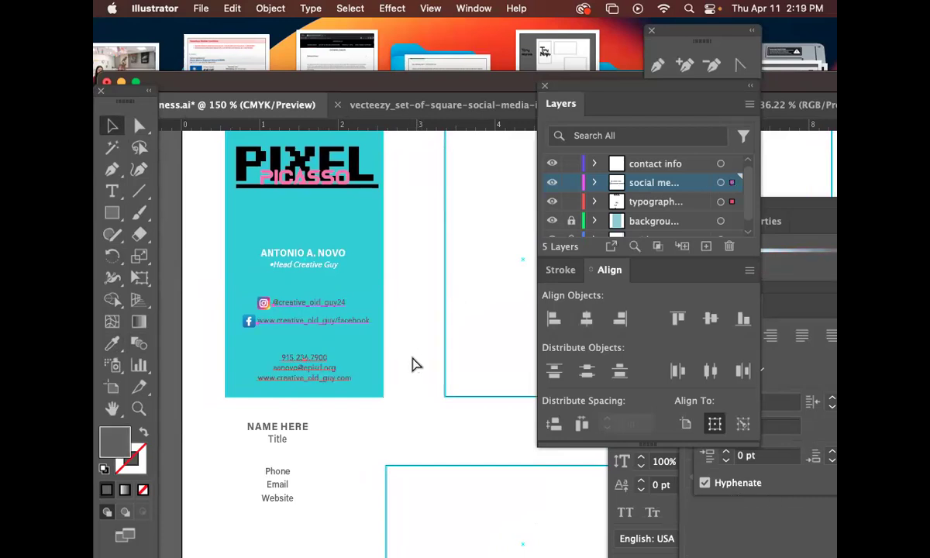
pyautogui.press('super+2')
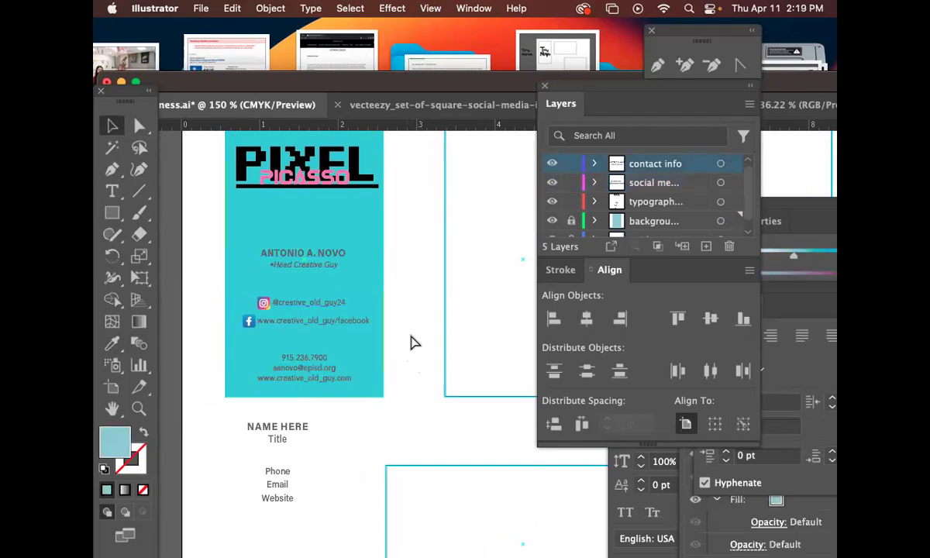
pyautogui.moveTo(419, 317); pyautogui.dragTo(366, 324)
pyautogui.press('super+minus')
# Copy the first card's cyan background rectangle onto the second card.
pyautogui.moveTo(479, 359); pyautogui.dragTo(237, 266)
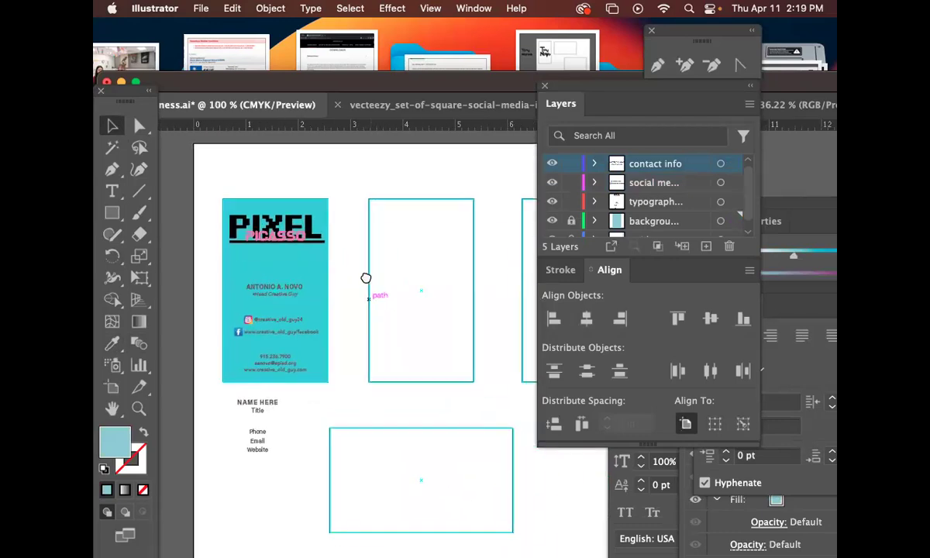
pyautogui.moveTo(365, 277); pyautogui.dragTo(360, 271)
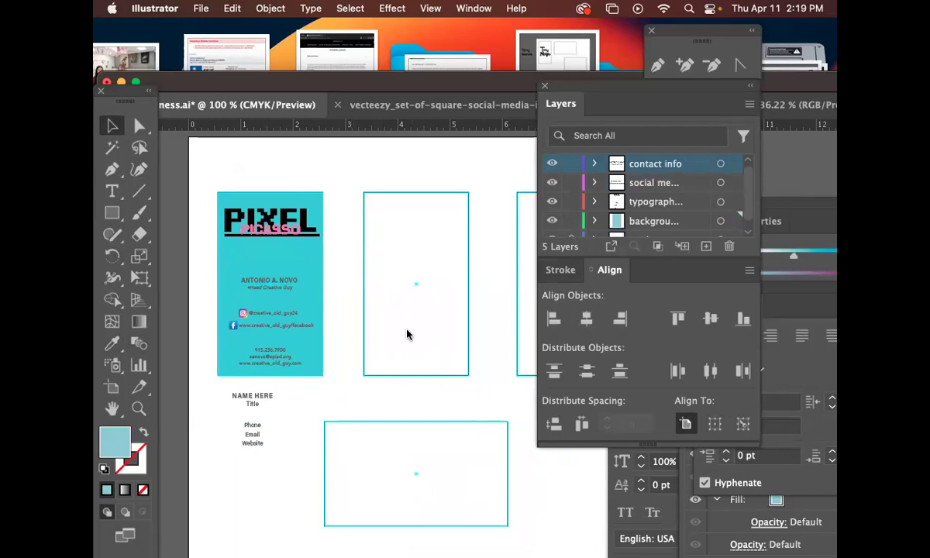
pyautogui.click(321, 279)
pyautogui.moveTo(401, 294); pyautogui.dragTo(386, 275)
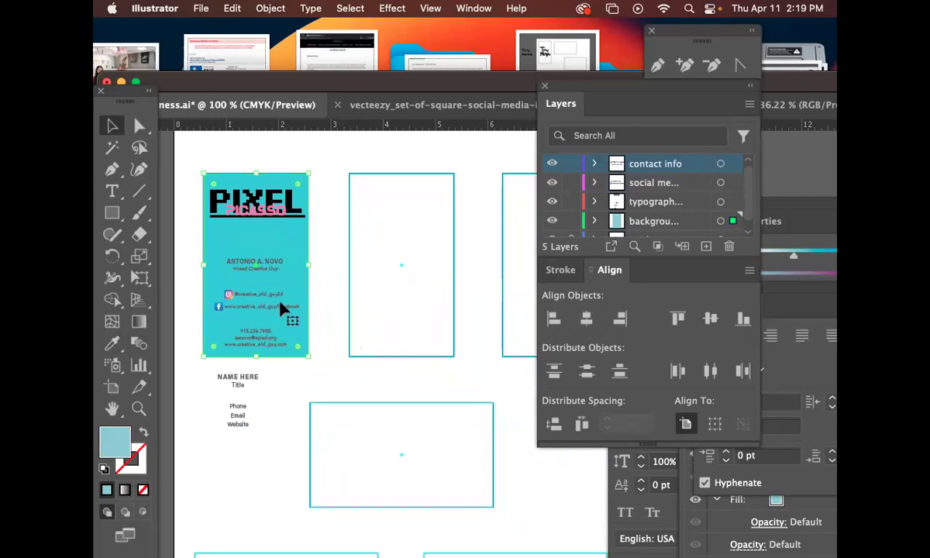
pyautogui.click(113, 214)
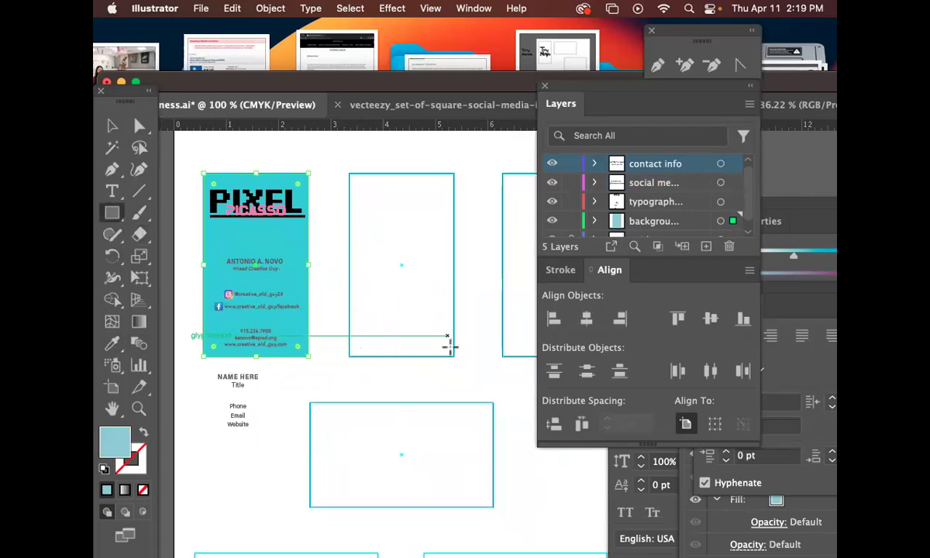
pyautogui.click(103, 126)
pyautogui.moveTo(243, 247); pyautogui.dragTo(388, 265)
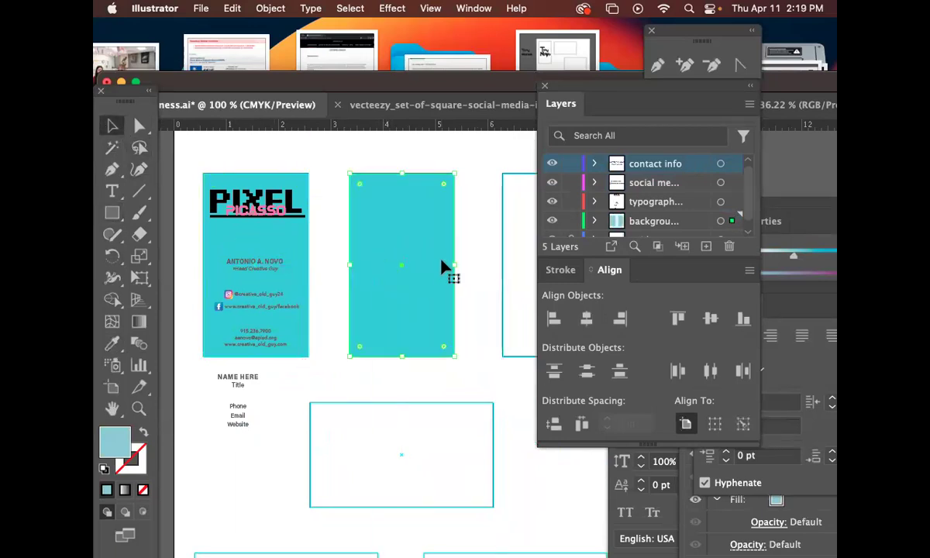
# Open the Gradient panel from the Window menu.
pyautogui.click(481, 8)
pyautogui.moveTo(490, 548)
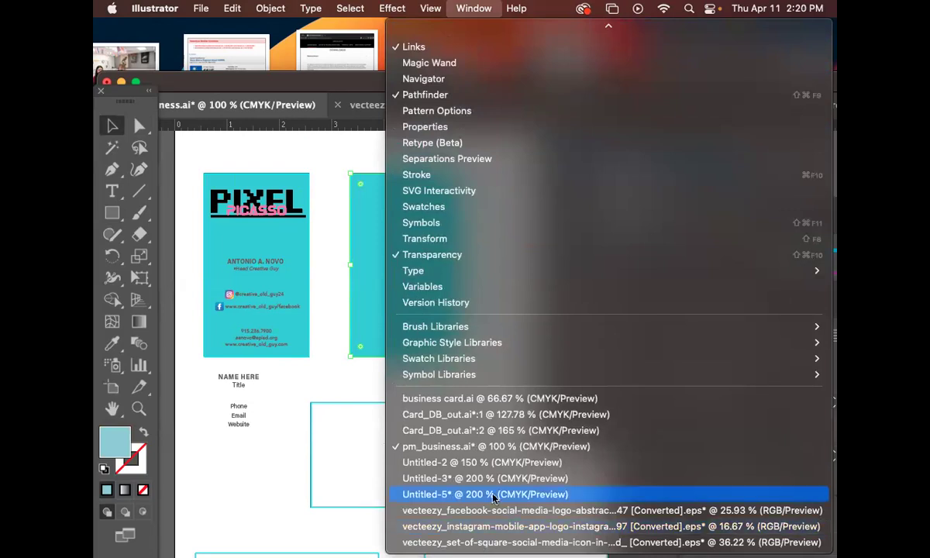
pyautogui.click(341, 467)
pyautogui.click(411, 8)
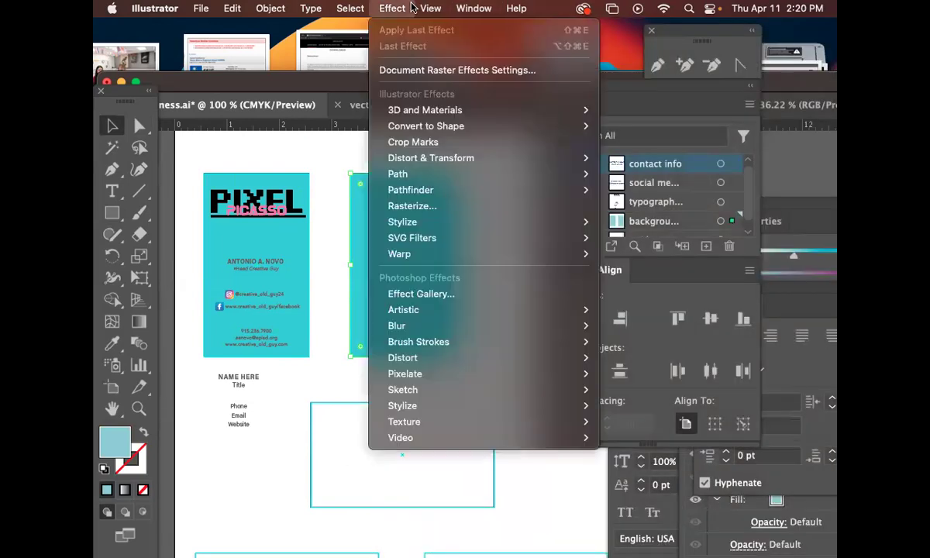
pyautogui.moveTo(456, 6)
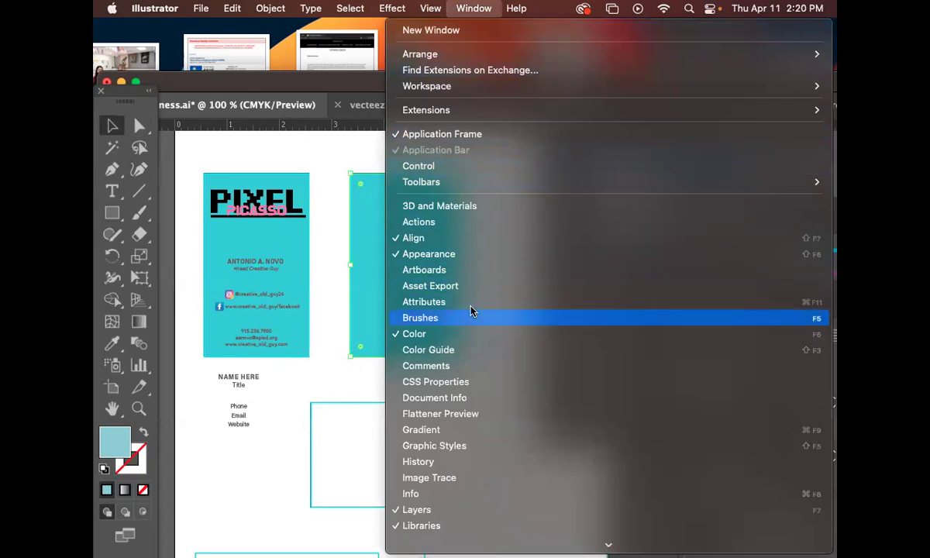
pyautogui.click(455, 429)
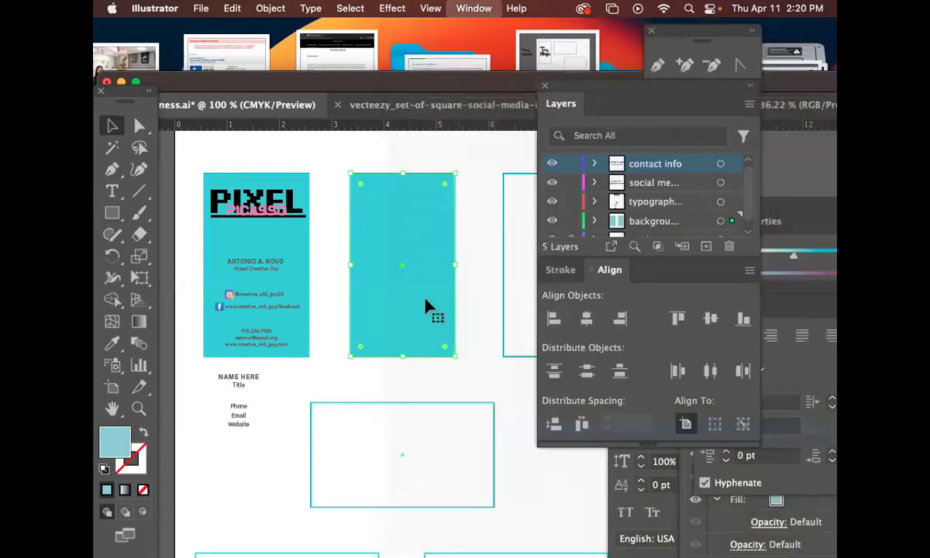
# Apply a white-to-cyan linear gradient running vertically from the card's top downward.
pyautogui.moveTo(608, 319); pyautogui.dragTo(521, 161)
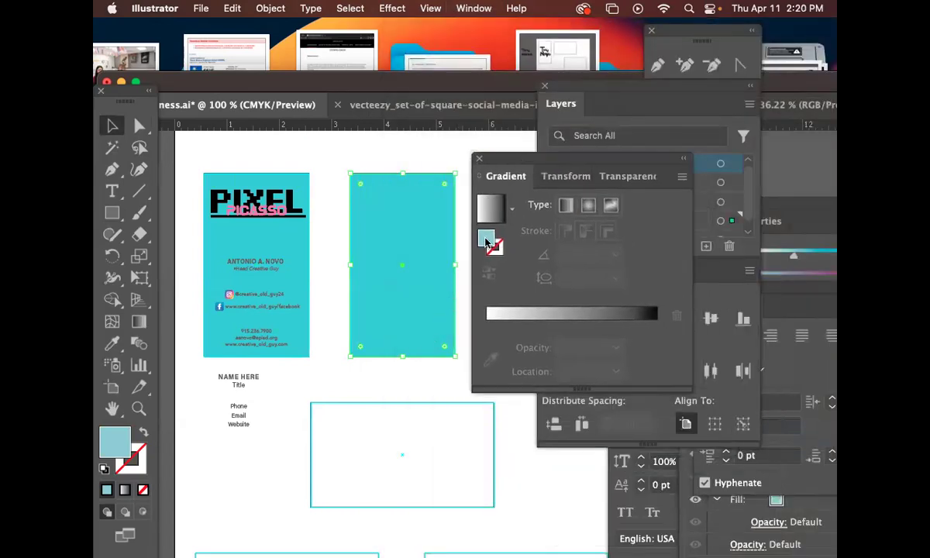
pyautogui.click(516, 322)
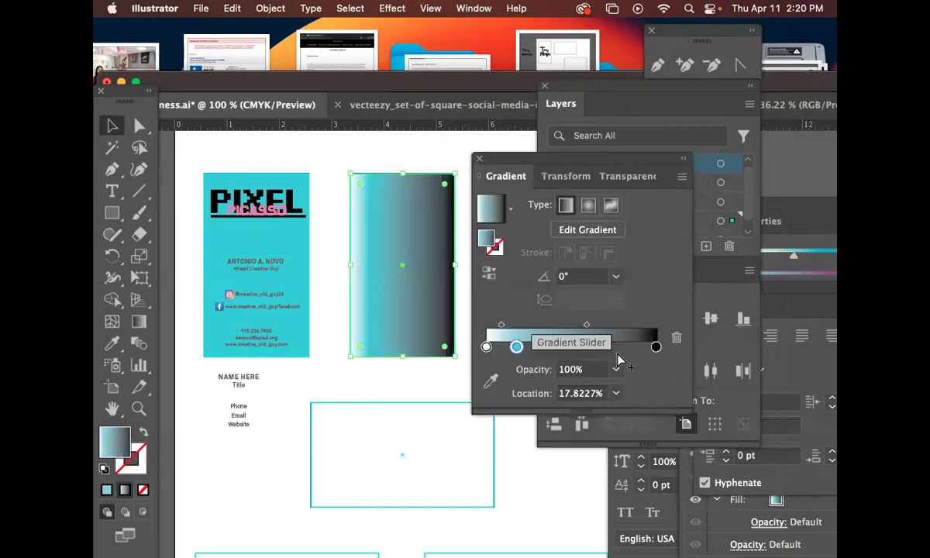
pyautogui.moveTo(656, 347); pyautogui.dragTo(652, 415)
pyautogui.moveTo(517, 347); pyautogui.dragTo(673, 352)
pyautogui.moveTo(486, 347); pyautogui.dragTo(491, 346)
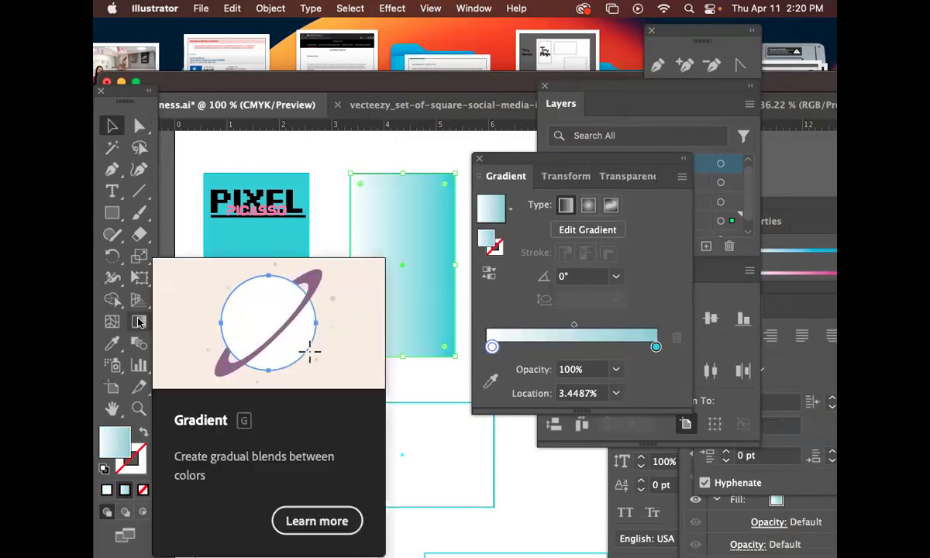
pyautogui.click(140, 322)
pyautogui.moveTo(397, 155); pyautogui.dragTo(395, 296)
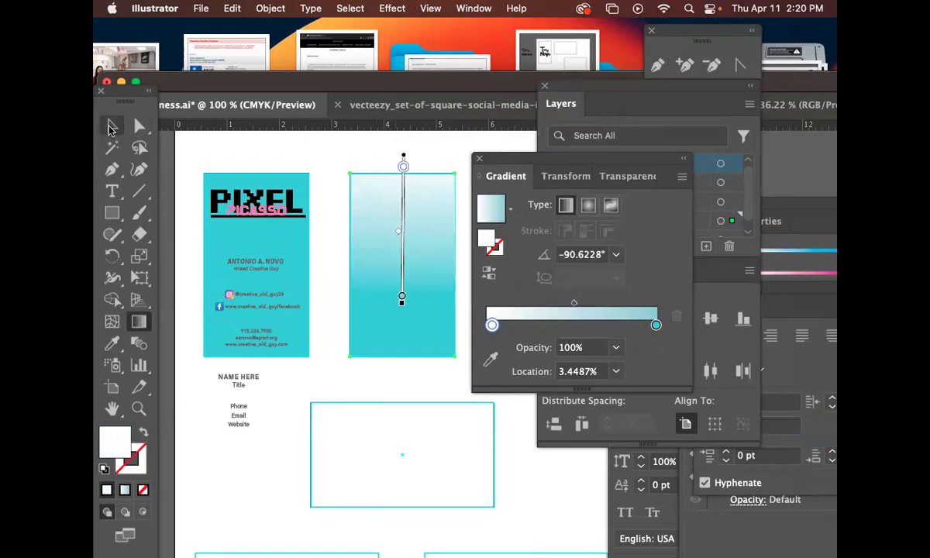
pyautogui.click(112, 126)
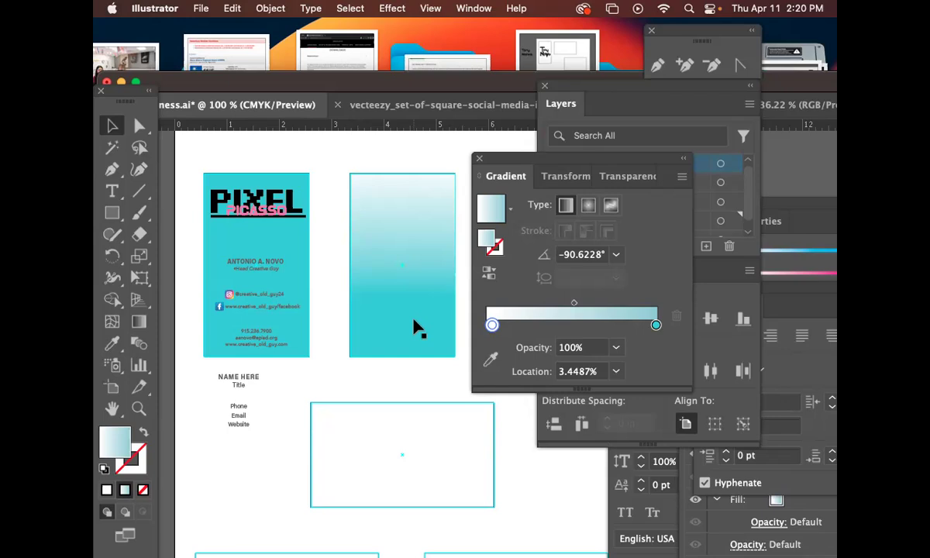
# Make the gradient's cyan end stop a deeper, slightly darker cyan.
pyautogui.moveTo(657, 327)
pyautogui.mouseDown()
pyautogui.moveTo(627, 326)
pyautogui.moveTo(655, 326)
pyautogui.mouseUp()
pyautogui.doubleClick(656, 325)
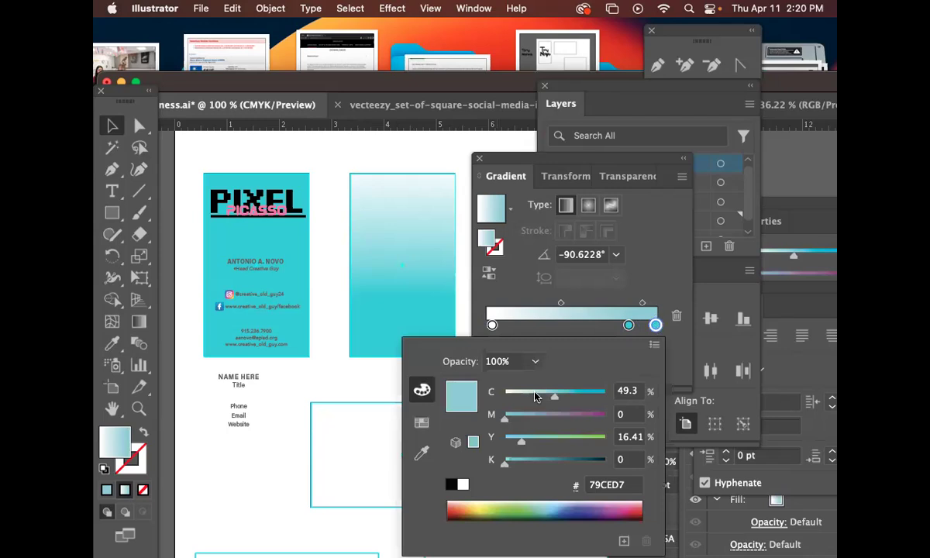
pyautogui.moveTo(571, 400)
pyautogui.mouseDown()
pyautogui.moveTo(601, 397)
pyautogui.moveTo(572, 397)
pyautogui.moveTo(594, 397)
pyautogui.moveTo(579, 396)
pyautogui.mouseUp()
pyautogui.moveTo(506, 467); pyautogui.dragTo(554, 470)
pyautogui.click(526, 291)
# Move the cyan stop to about 71% and add a teal stop at the gradient's end.
pyautogui.moveTo(630, 328); pyautogui.dragTo(605, 328)
pyautogui.click(429, 302)
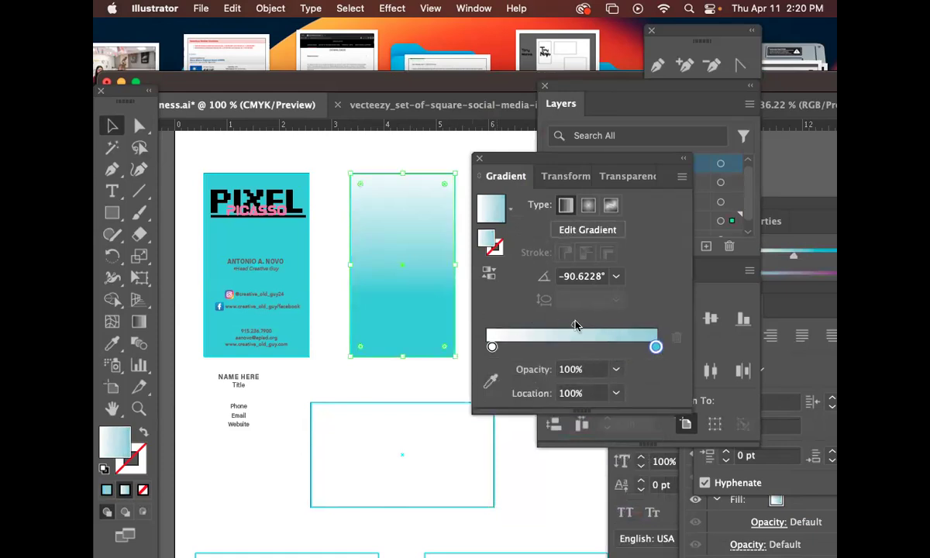
pyautogui.moveTo(655, 346); pyautogui.dragTo(617, 346)
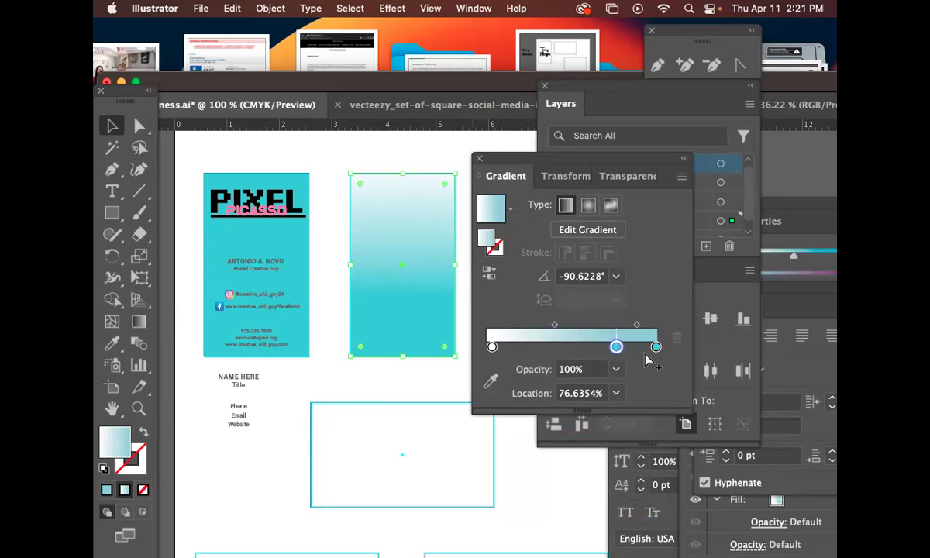
pyautogui.click(655, 347)
pyautogui.doubleClick(656, 347)
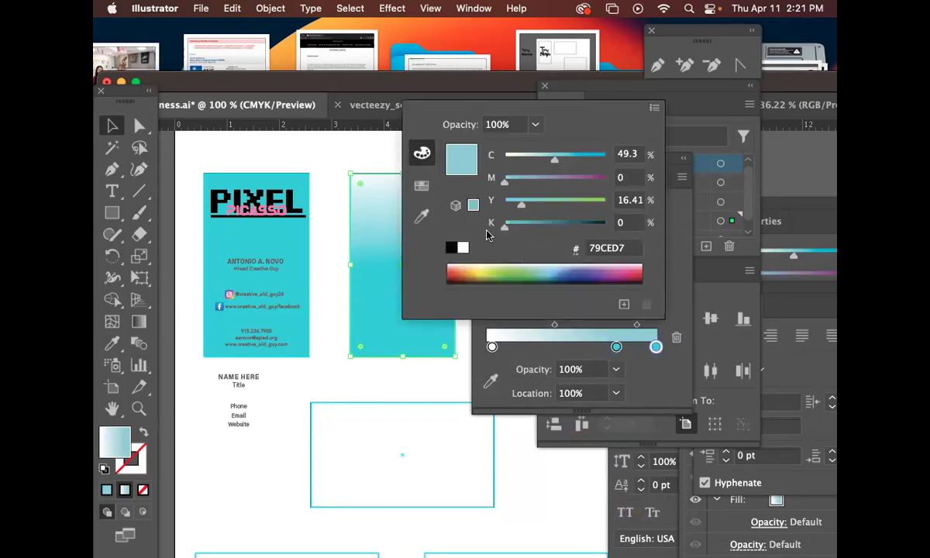
pyautogui.moveTo(513, 229); pyautogui.dragTo(532, 228)
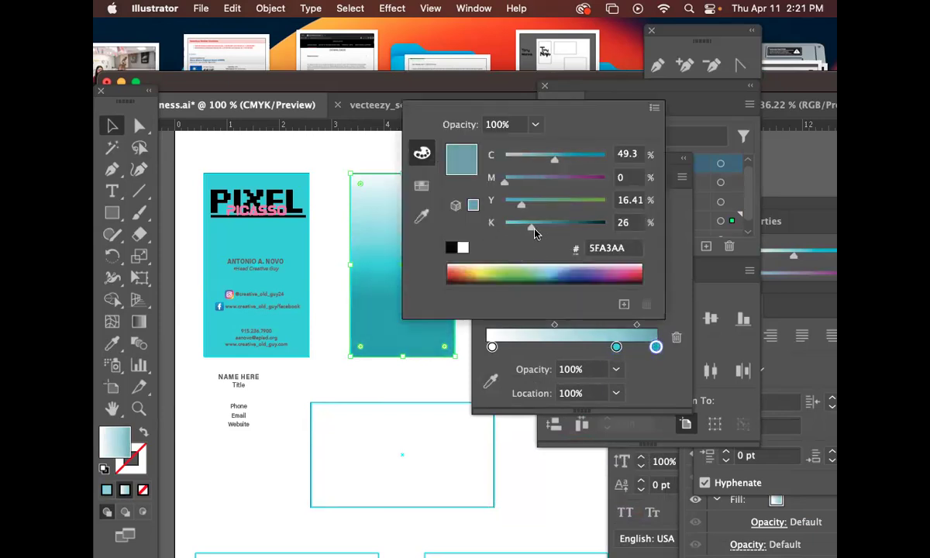
pyautogui.click(380, 314)
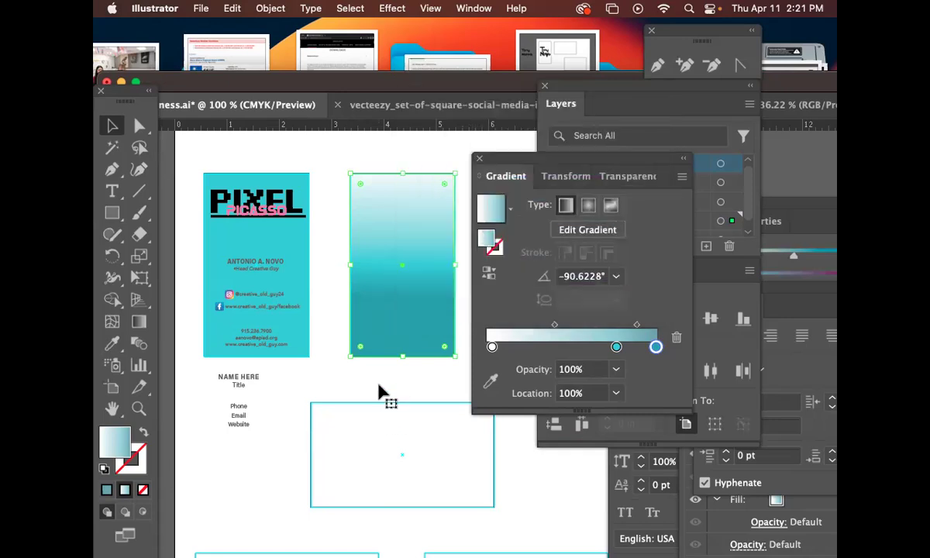
# Shift the gradient midpoint right, remove the teal end stop, and move the Gradient panel aside.
pyautogui.moveTo(639, 325); pyautogui.dragTo(668, 392)
pyautogui.click(617, 348)
pyautogui.moveTo(616, 348); pyautogui.dragTo(669, 358)
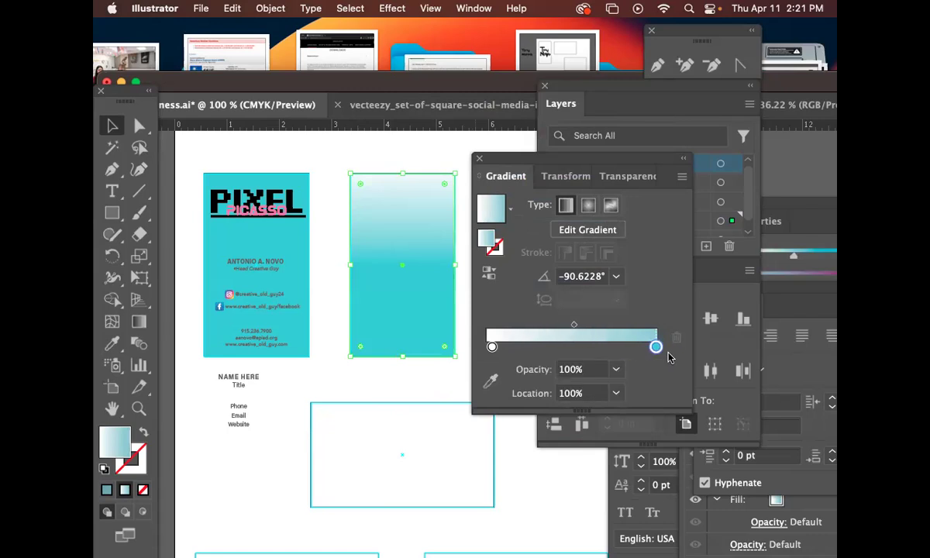
pyautogui.click(431, 388)
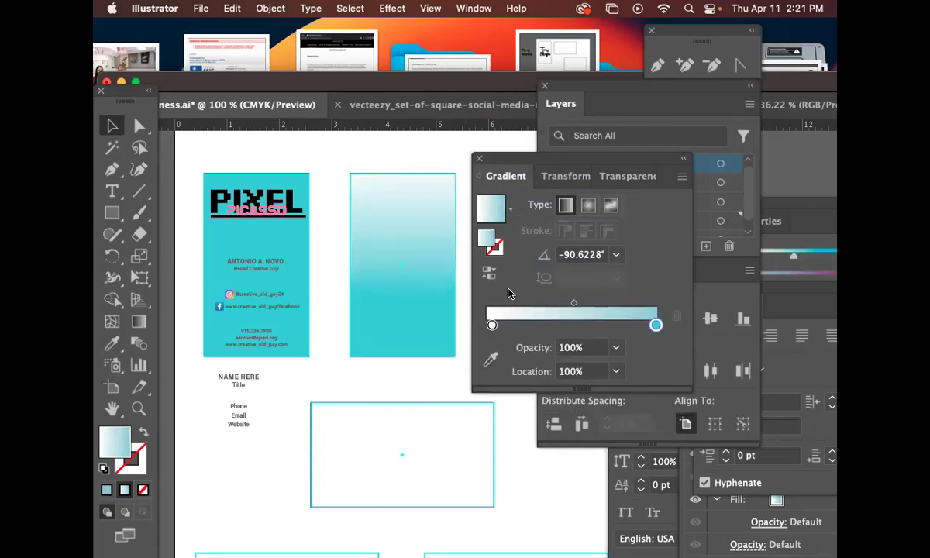
pyautogui.moveTo(502, 161); pyautogui.dragTo(570, 172)
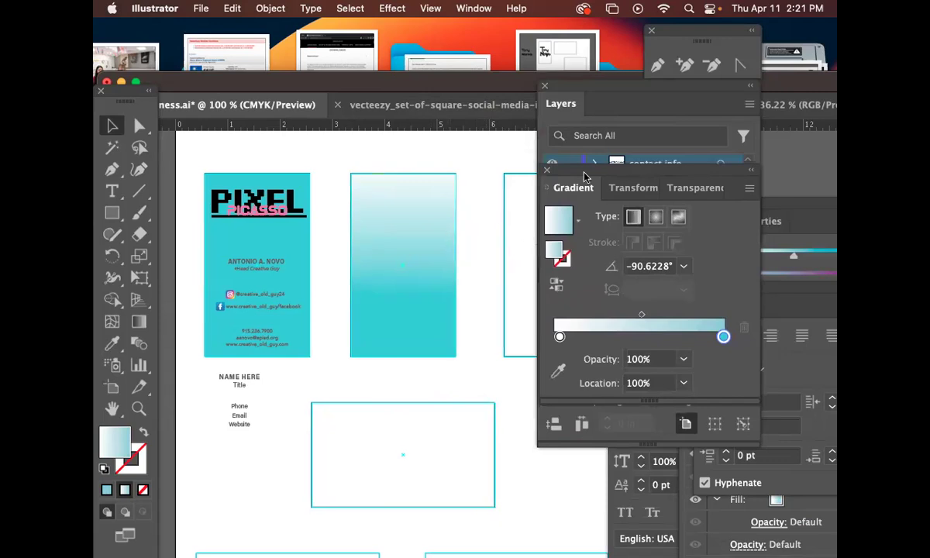
pyautogui.moveTo(584, 177); pyautogui.dragTo(738, 362)
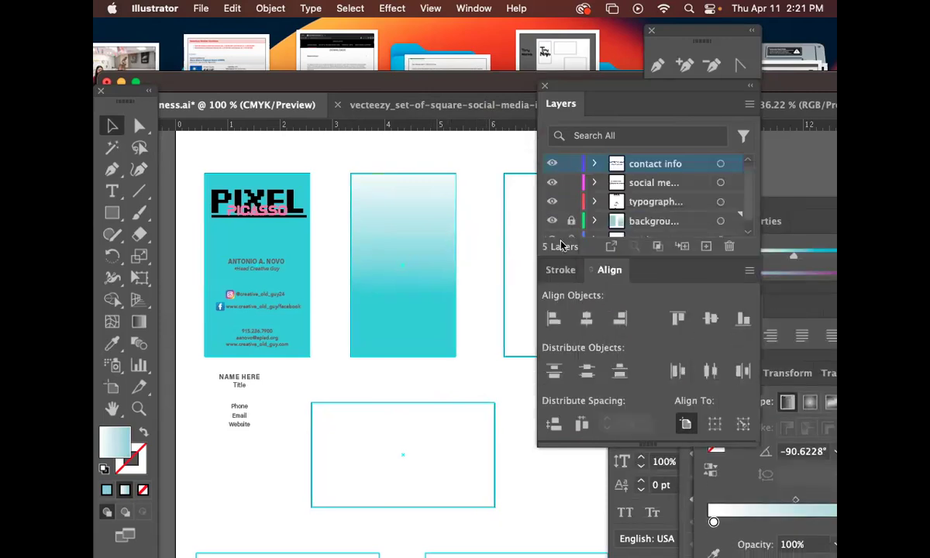
# Alt-drag a copy of the PIXEL PICASSO logo onto the gradient card and nudge it into place.
pyautogui.moveTo(295, 209); pyautogui.dragTo(403, 224)
pyautogui.moveTo(403, 292); pyautogui.dragTo(351, 274)
pyautogui.press('Left')
pyautogui.press('Left')
pyautogui.press('Left')
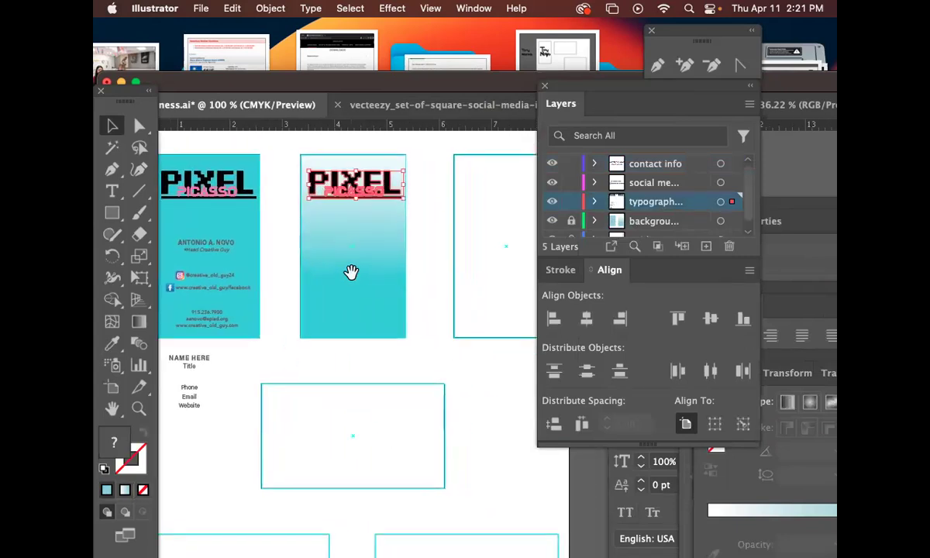
pyautogui.press('Down')
pyautogui.press('Down')
pyautogui.press('Down')
pyautogui.press('Down')
pyautogui.press('Down')
pyautogui.press('Down')
pyautogui.press('Down')
pyautogui.press('Down')
pyautogui.press('Down')
pyautogui.press('Down')
pyautogui.press('Down')
pyautogui.press('Down')
pyautogui.press('Down')
pyautogui.press('Down')
pyautogui.press('Down')
pyautogui.press('Down')
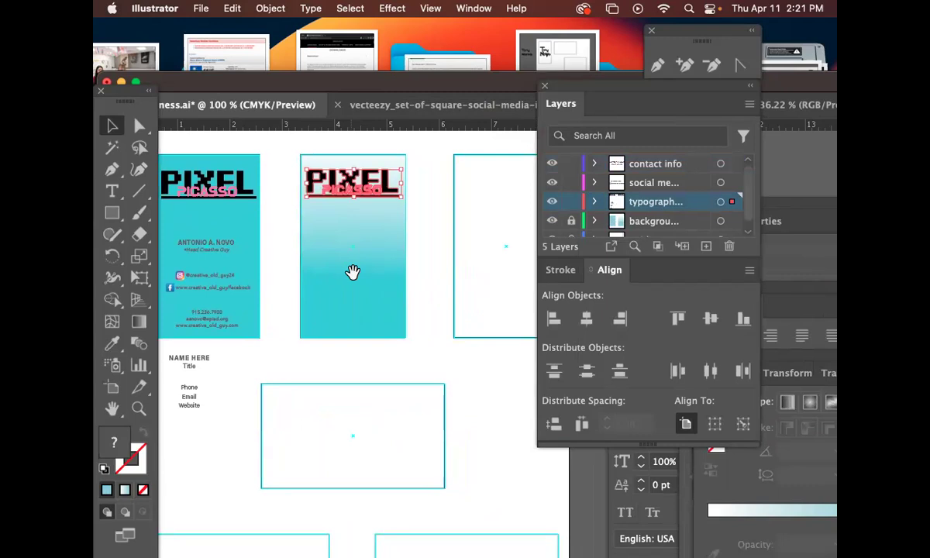
pyautogui.press('Down')
pyautogui.press('Down')
pyautogui.press('Down')
pyautogui.press('Down')
pyautogui.press('Down')
pyautogui.press('Down')
pyautogui.press('Down')
pyautogui.press('Down')
pyautogui.press('Down')
pyautogui.press('Down')
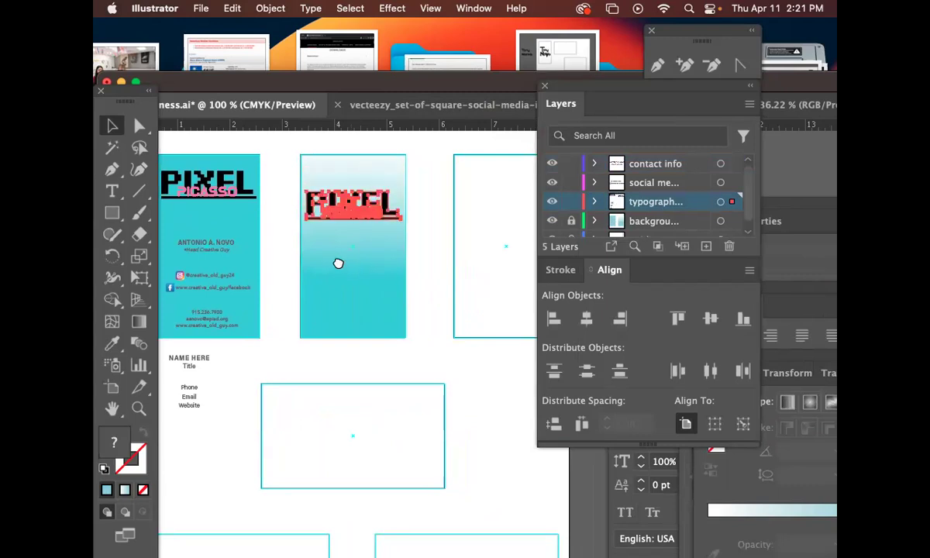
pyautogui.moveTo(338, 264); pyautogui.dragTo(406, 263)
pyautogui.click(345, 272)
# Copy the name and title, then the social and contact details, onto the gradient card.
pyautogui.click(282, 256)
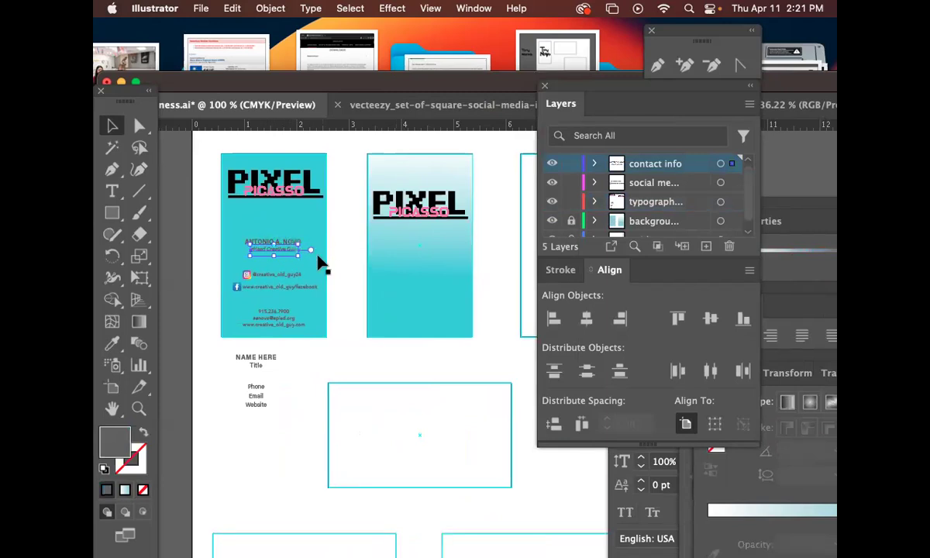
pyautogui.moveTo(332, 252); pyautogui.dragTo(434, 257)
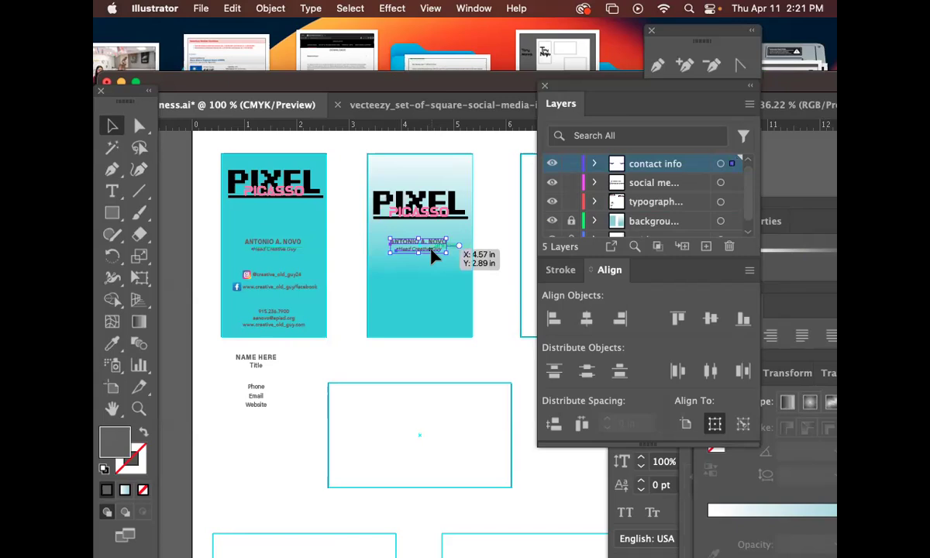
pyautogui.click(347, 304)
pyautogui.moveTo(340, 314); pyautogui.dragTo(404, 289)
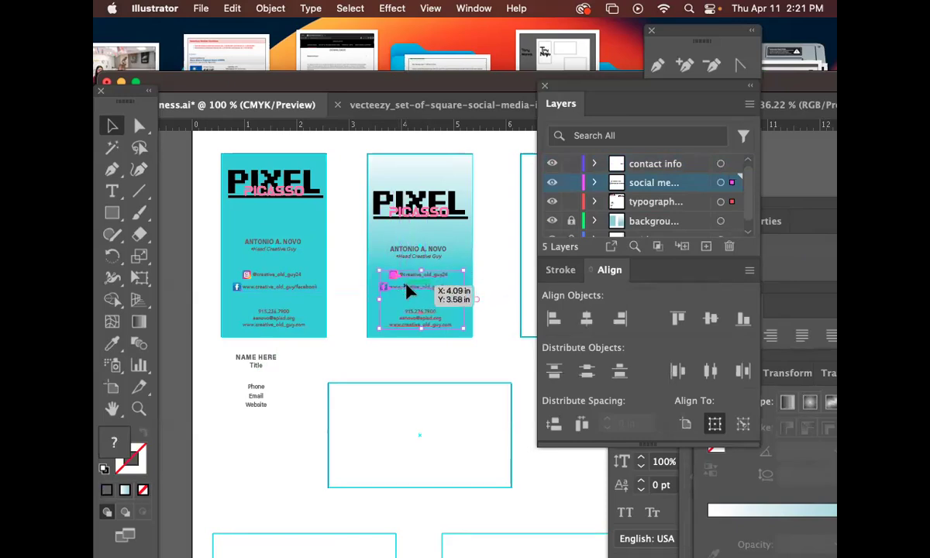
pyautogui.click(118, 219)
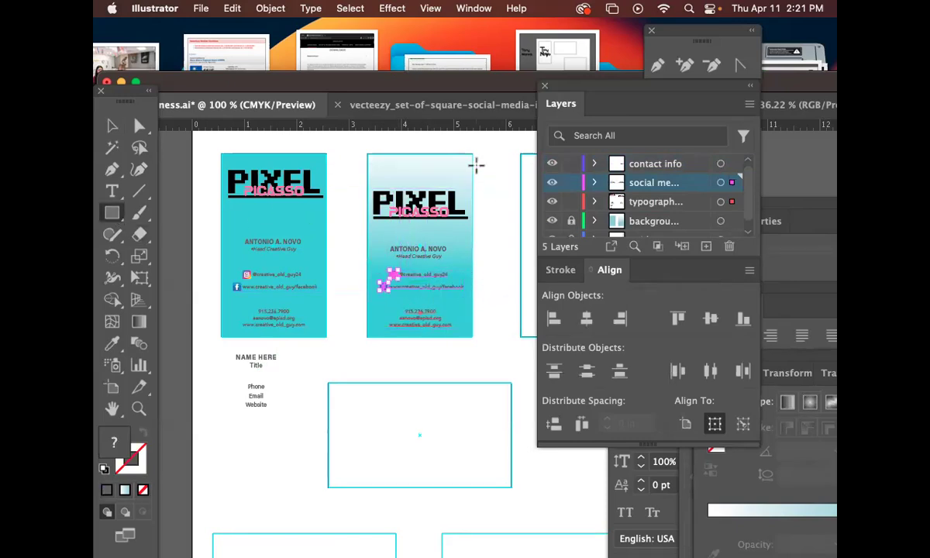
# Draw a thin footer strip along the gradient card's bottom edge on the background layer.
pyautogui.moveTo(471, 336); pyautogui.dragTo(367, 324)
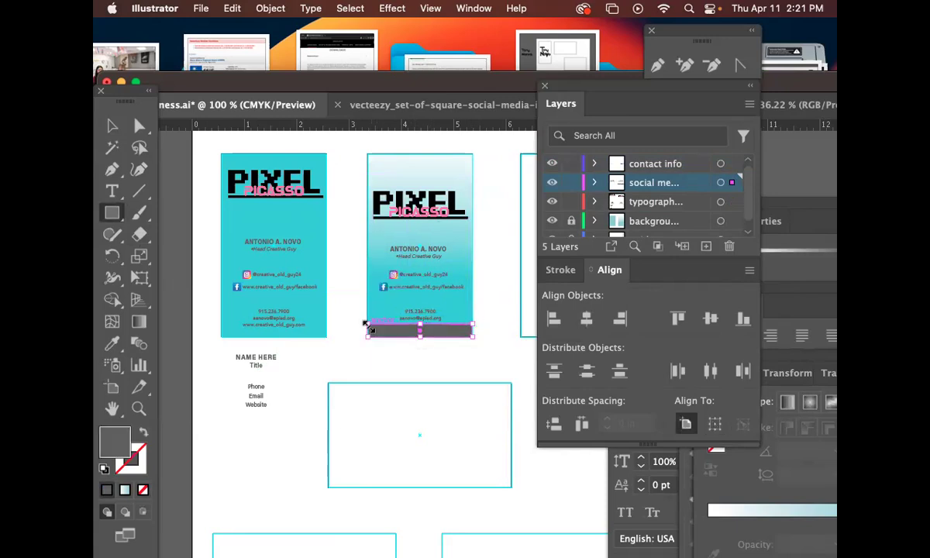
pyautogui.press('super+z')
pyautogui.click(572, 222)
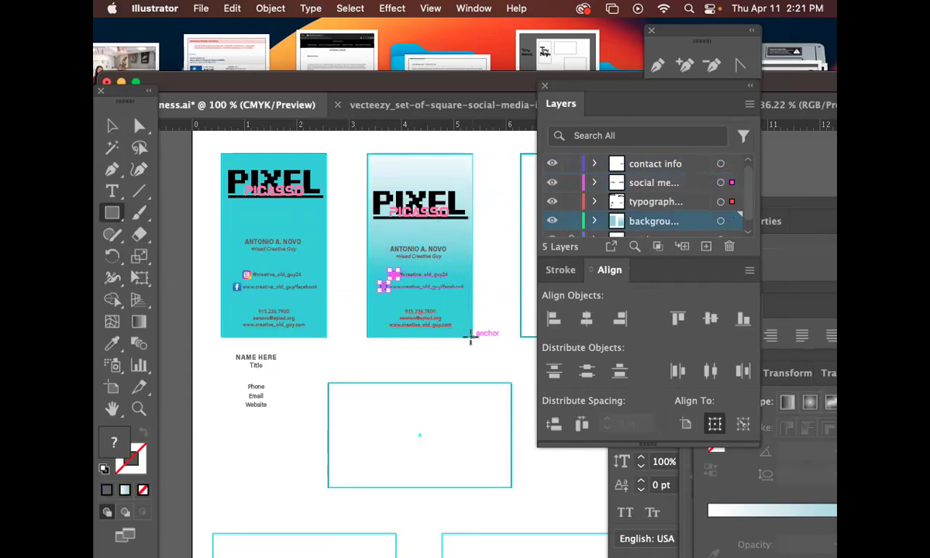
pyautogui.moveTo(472, 338); pyautogui.dragTo(367, 324)
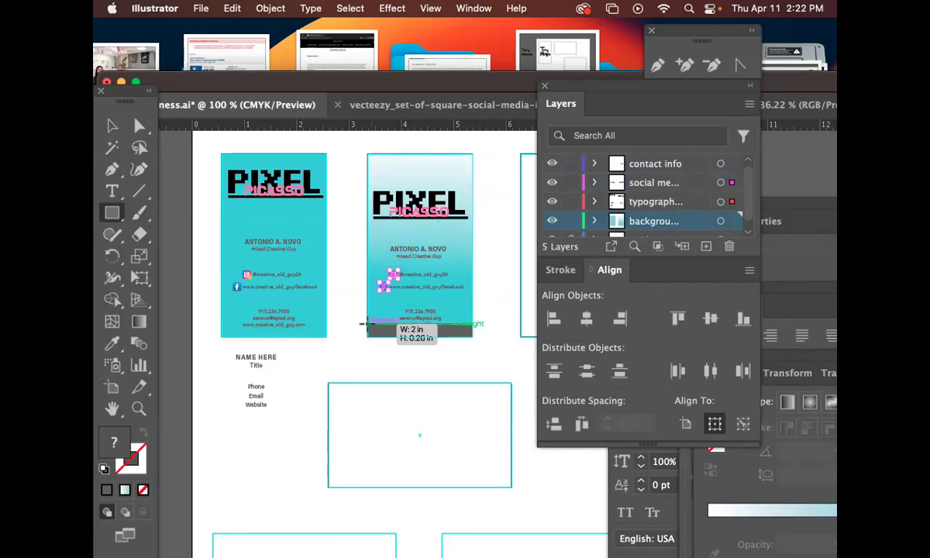
pyautogui.moveTo(366, 324); pyautogui.dragTo(367, 324)
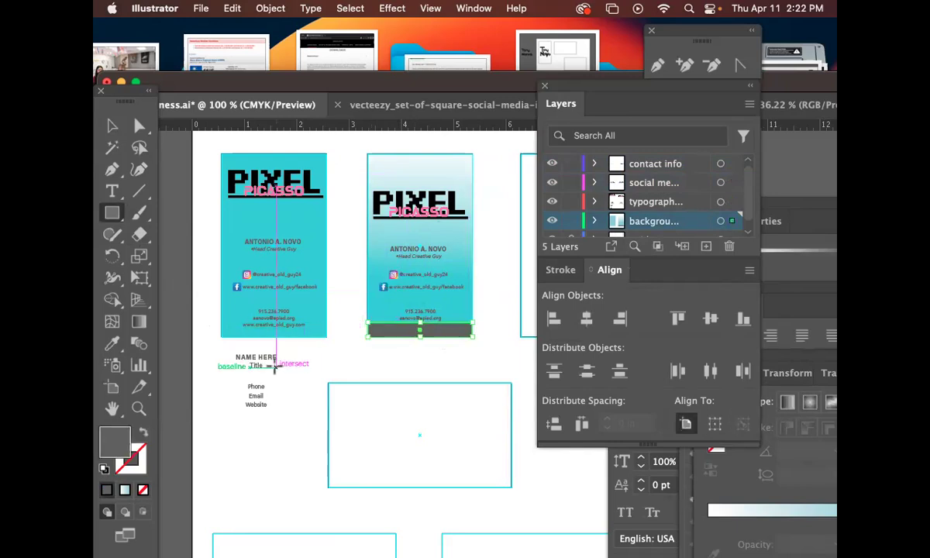
# Fill the footer strip with dark teal 013F3D and return to the Selection tool.
pyautogui.doubleClick(114, 446)
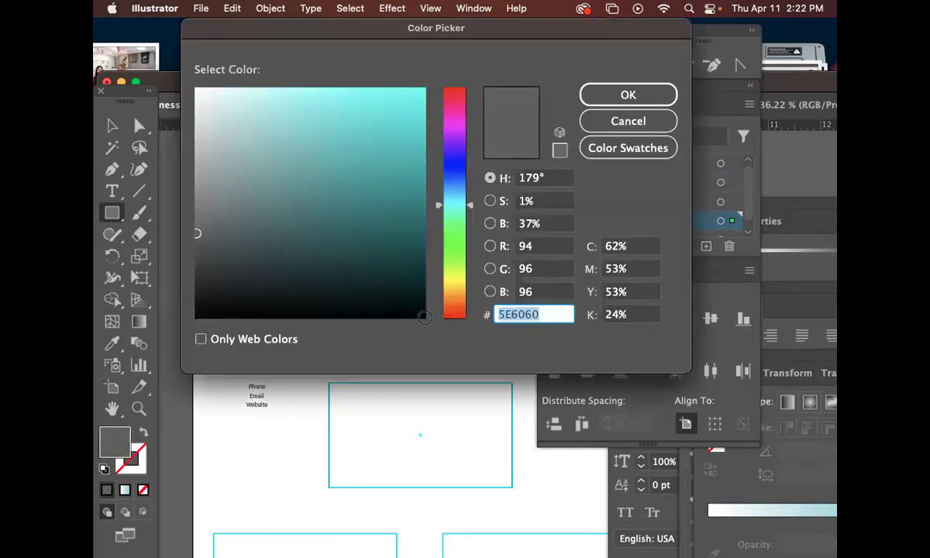
pyautogui.click(648, 94)
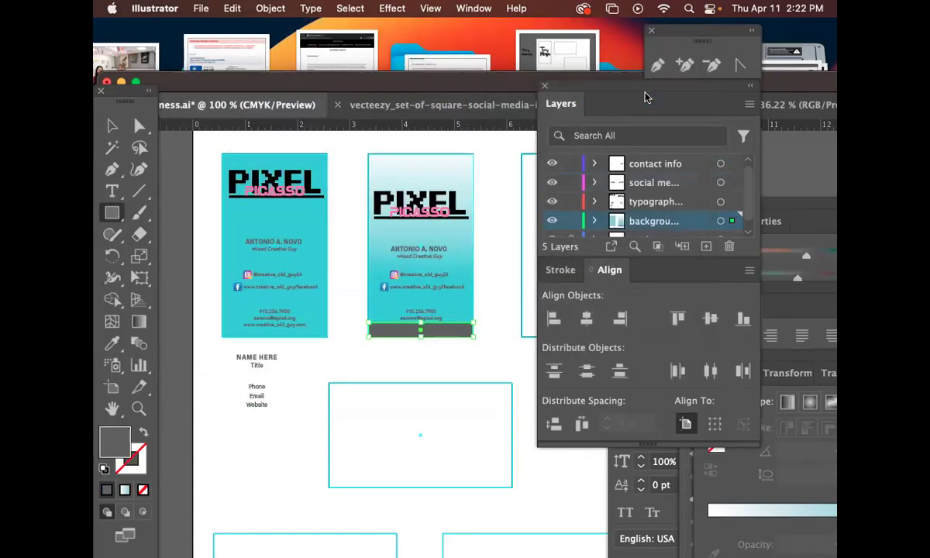
pyautogui.doubleClick(114, 440)
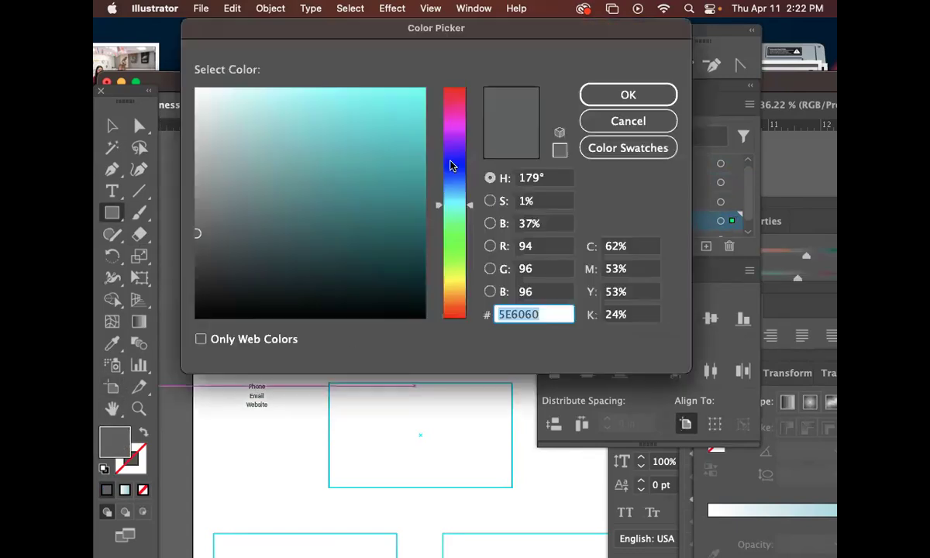
pyautogui.click(421, 259)
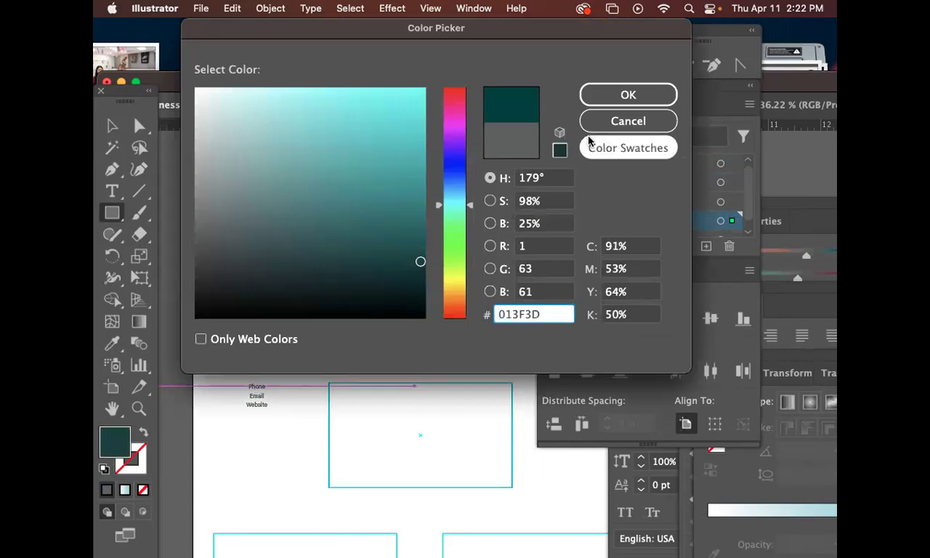
pyautogui.click(610, 95)
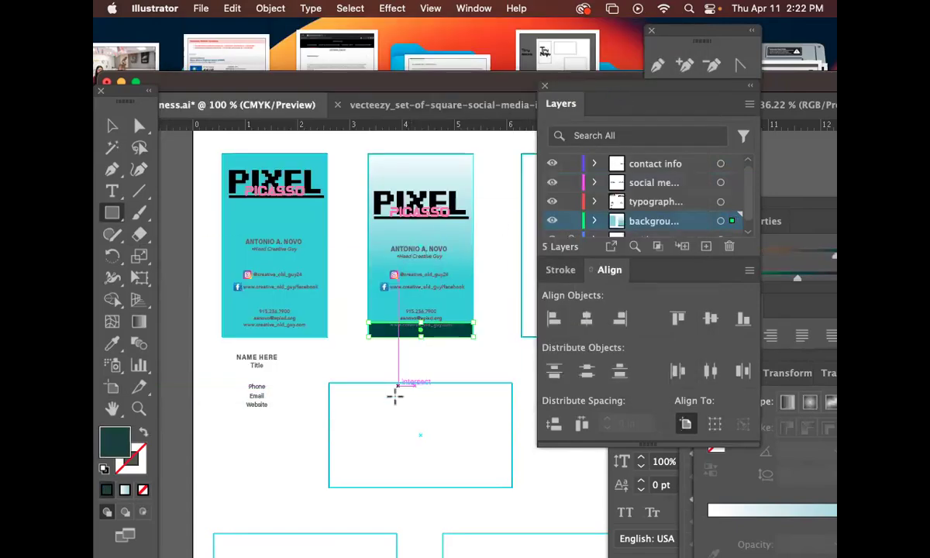
pyautogui.scroll(2, 395, 394)
pyautogui.press('v')
pyautogui.click(465, 397)
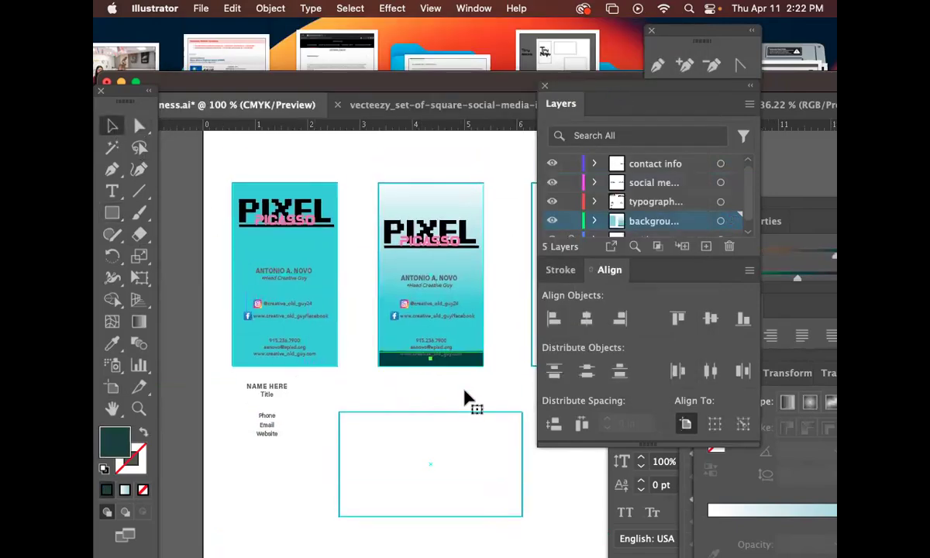
# Shift the phone, email and website lines up, then delete a stray placeholder text frame.
pyautogui.press('super+equal')
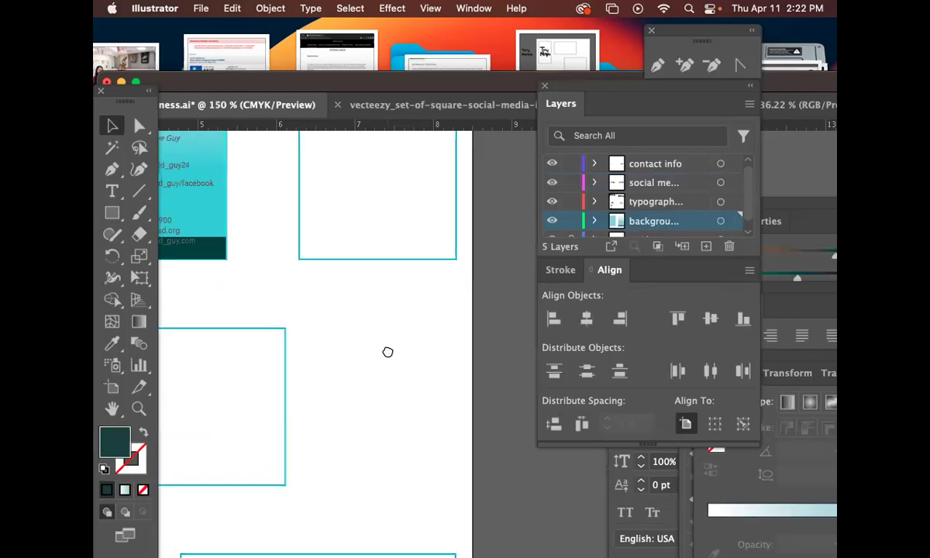
pyautogui.scroll(5, 388, 351)
pyautogui.hscroll(-8, 388, 351)
pyautogui.moveTo(362, 331); pyautogui.dragTo(358, 308)
pyautogui.press('t')
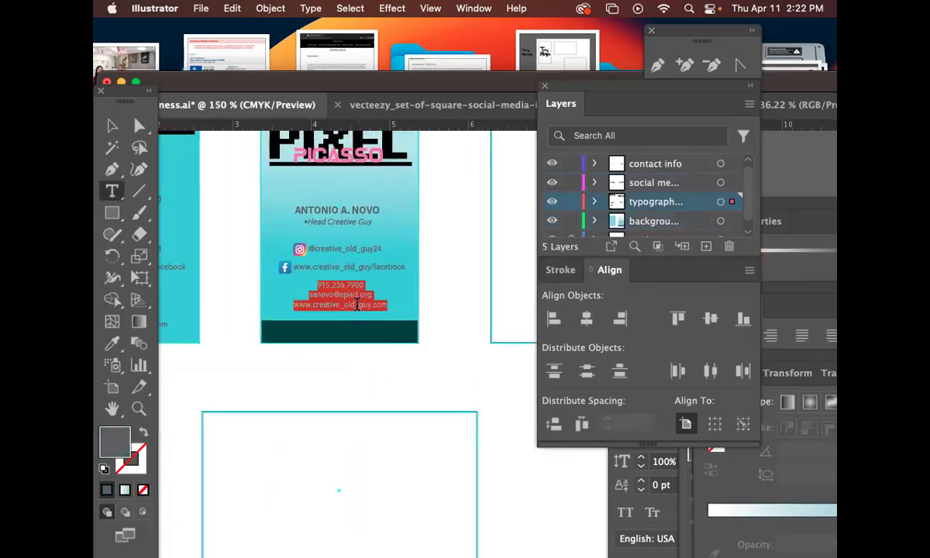
pyautogui.press('super+plus')
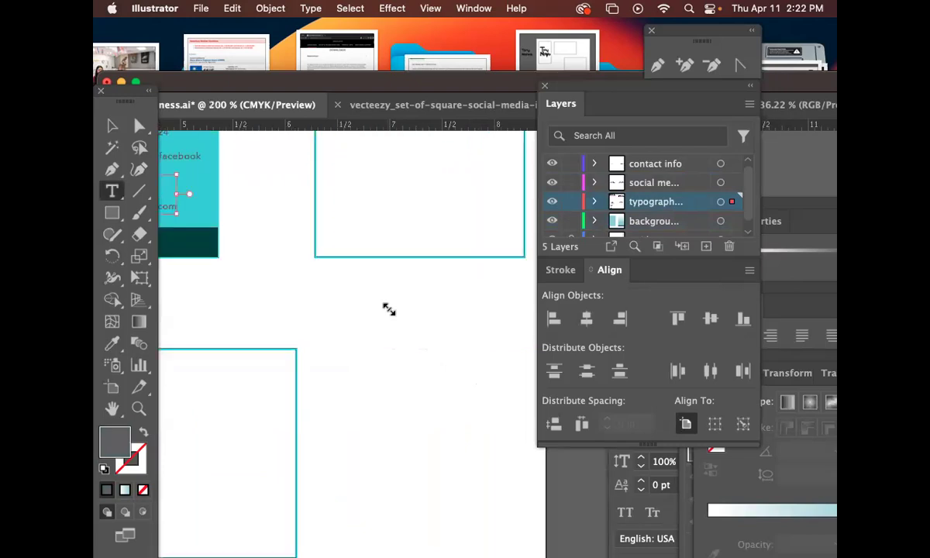
pyautogui.moveTo(431, 298); pyautogui.dragTo(457, 362)
pyautogui.moveTo(299, 293); pyautogui.dragTo(465, 330)
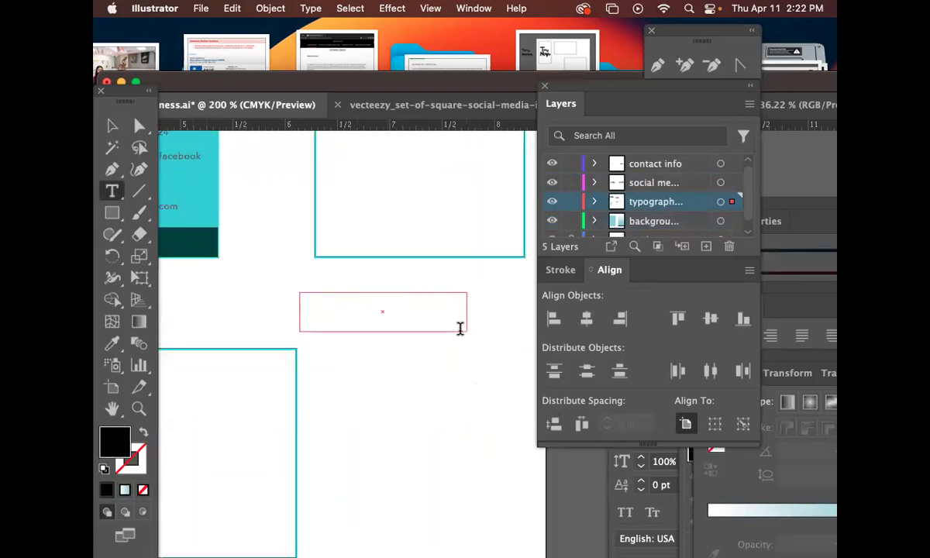
pyautogui.moveTo(239, 270); pyautogui.dragTo(416, 342)
pyautogui.press('Delete')
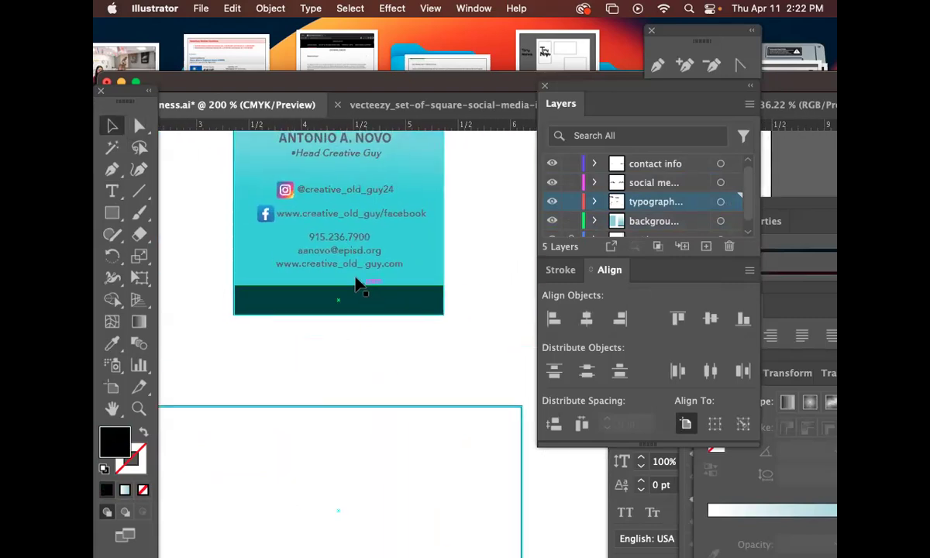
pyautogui.doubleClick(351, 265)
pyautogui.press('super+a')
pyautogui.click(384, 264)
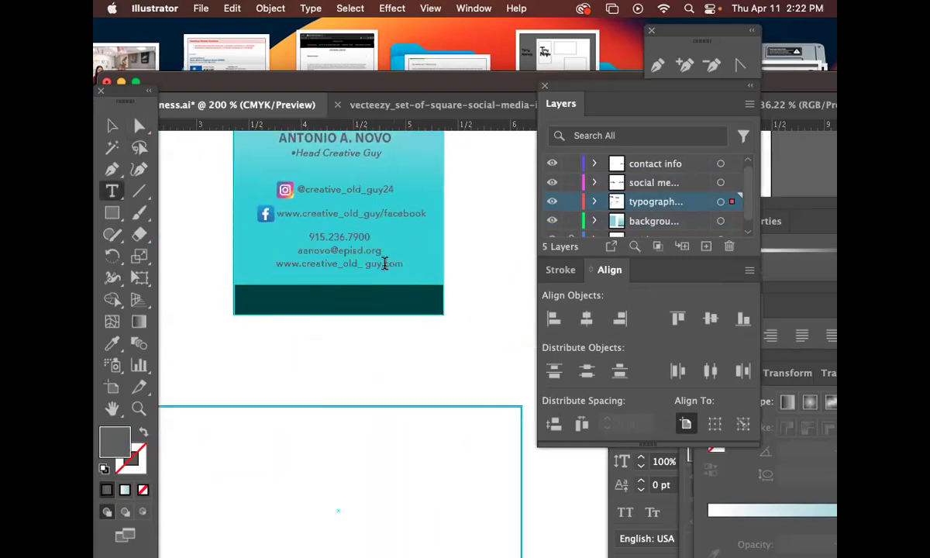
pyautogui.press('BackSpace')
# Cut the website line from the contact block and paste it onto the dark teal bar.
pyautogui.press('super+a')
pyautogui.moveTo(397, 265); pyautogui.dragTo(281, 277)
pyautogui.press('super+c')
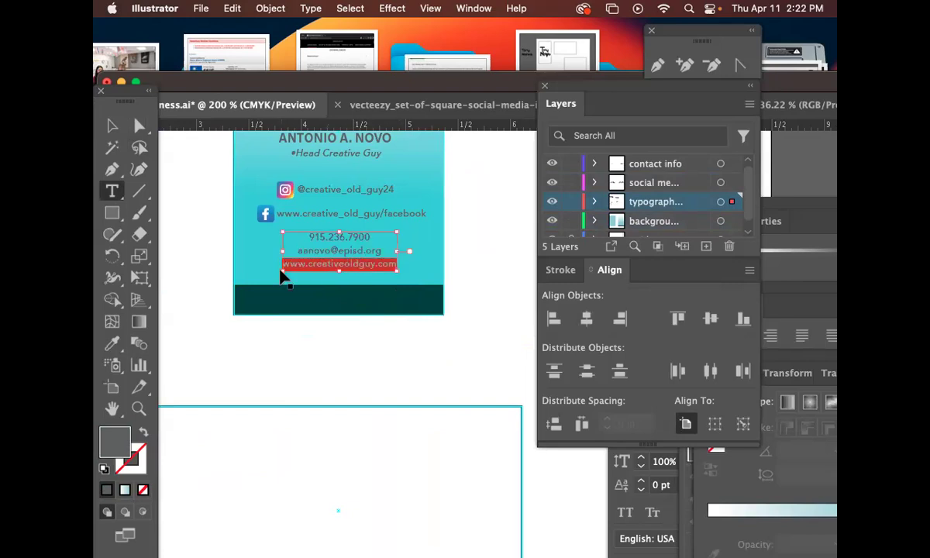
pyautogui.press('BackSpace')
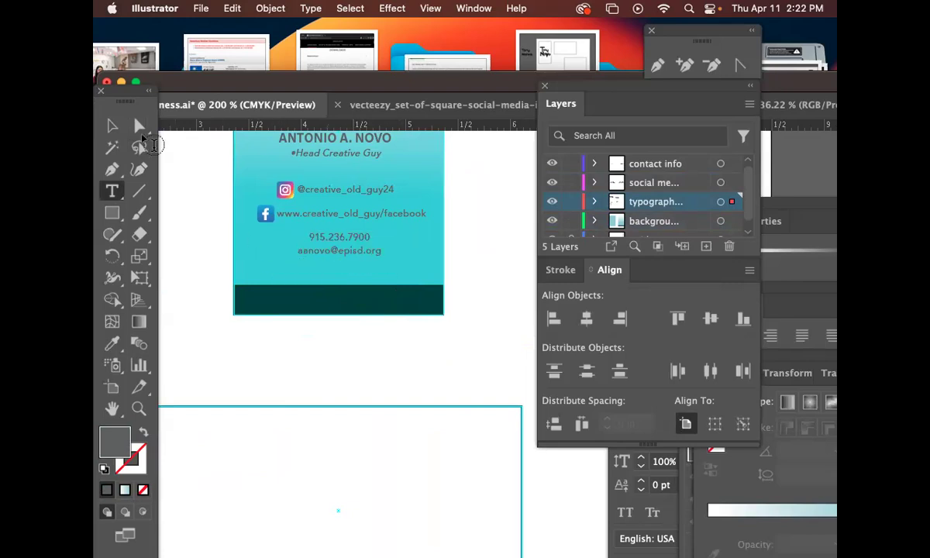
pyautogui.click(111, 126)
pyautogui.click(178, 238)
pyautogui.press('super+v')
pyautogui.moveTo(291, 234); pyautogui.dragTo(313, 309)
# Eyedropper white onto the website text and nudge it slightly left on the bar.
pyautogui.click(111, 343)
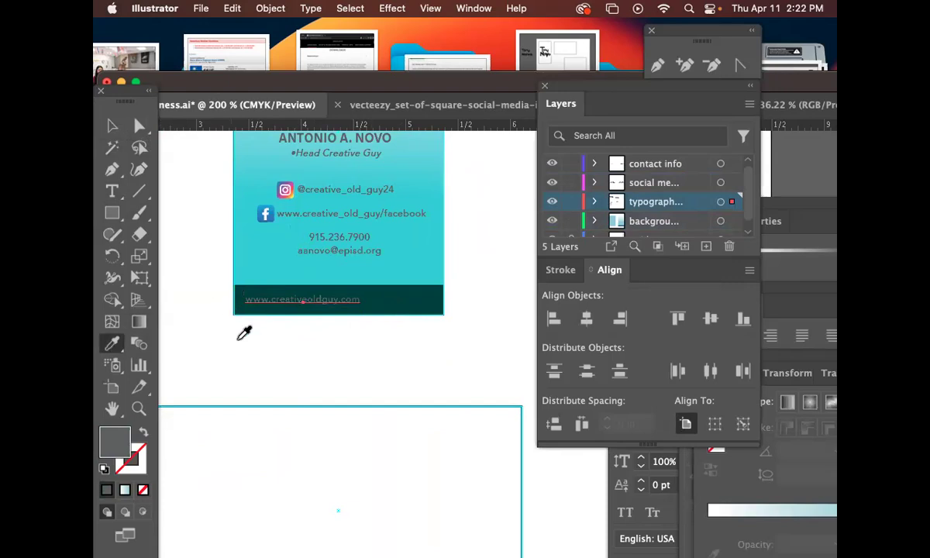
pyautogui.click(202, 267)
pyautogui.click(107, 130)
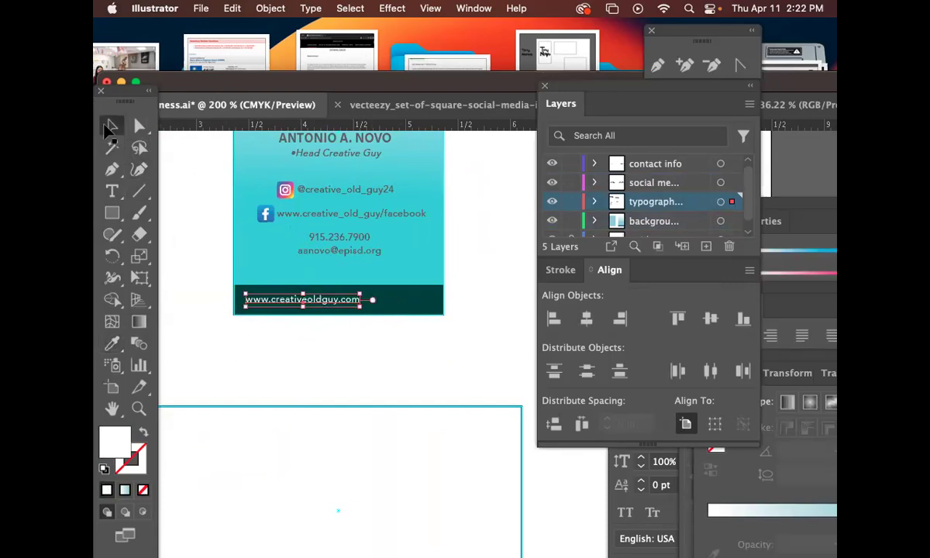
pyautogui.press('super+plus')
pyautogui.press('super+plus')
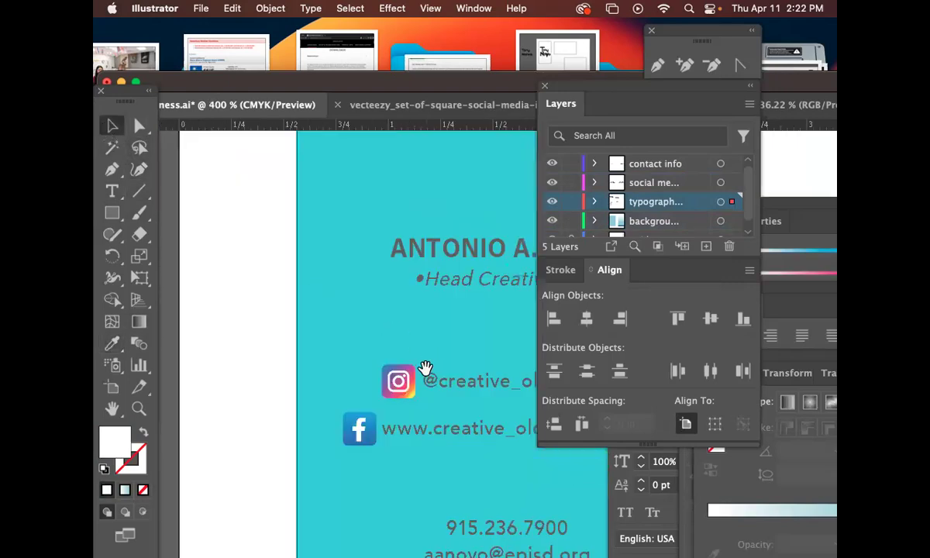
pyautogui.scroll(-5, 423, 372)
pyautogui.hscroll(6, 423, 371)
pyautogui.moveTo(469, 365); pyautogui.dragTo(236, 358)
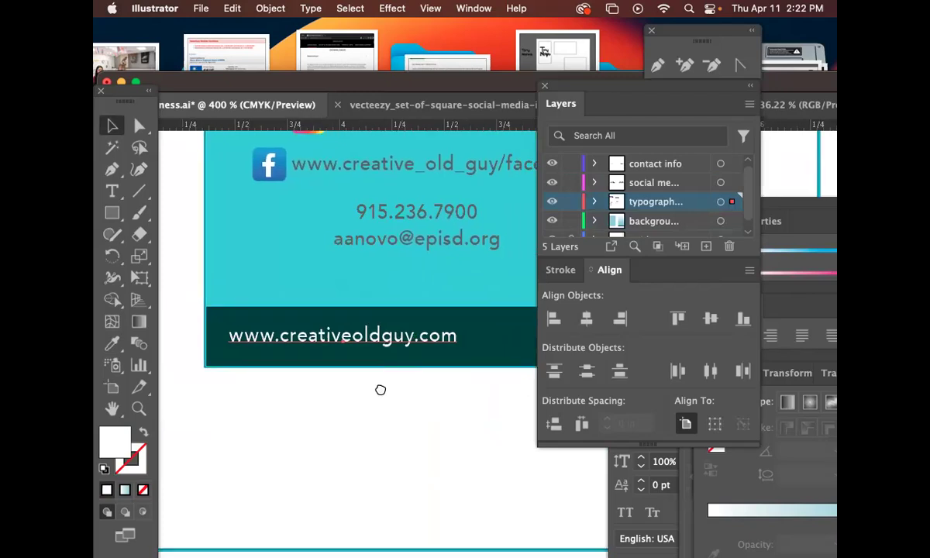
pyautogui.moveTo(398, 395); pyautogui.dragTo(347, 349)
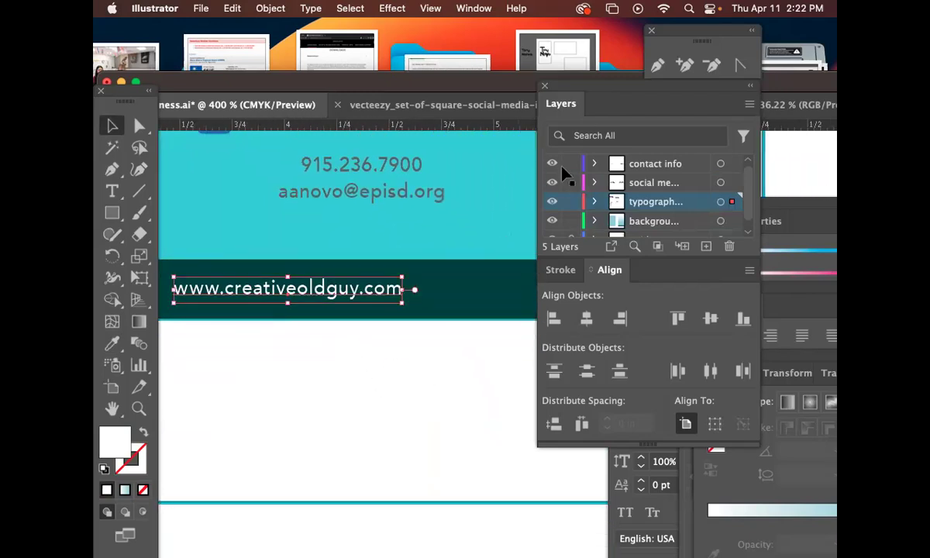
pyautogui.moveTo(566, 83); pyautogui.dragTo(723, 170)
pyautogui.moveTo(464, 384); pyautogui.dragTo(511, 356)
pyautogui.moveTo(428, 262); pyautogui.dragTo(422, 262)
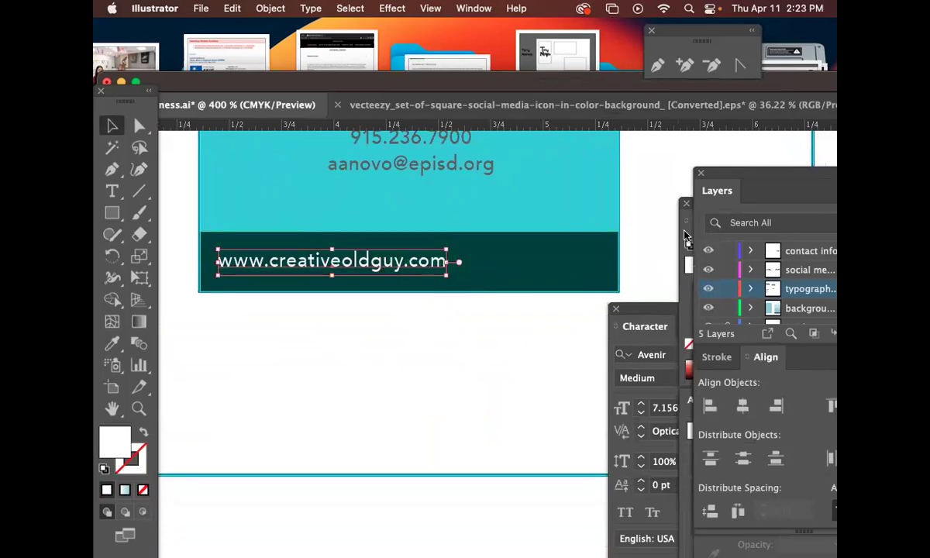
# Raise the website text's tracking to 420 in the Character panel and centre it on the bar.
pyautogui.moveTo(649, 343); pyautogui.dragTo(602, 230)
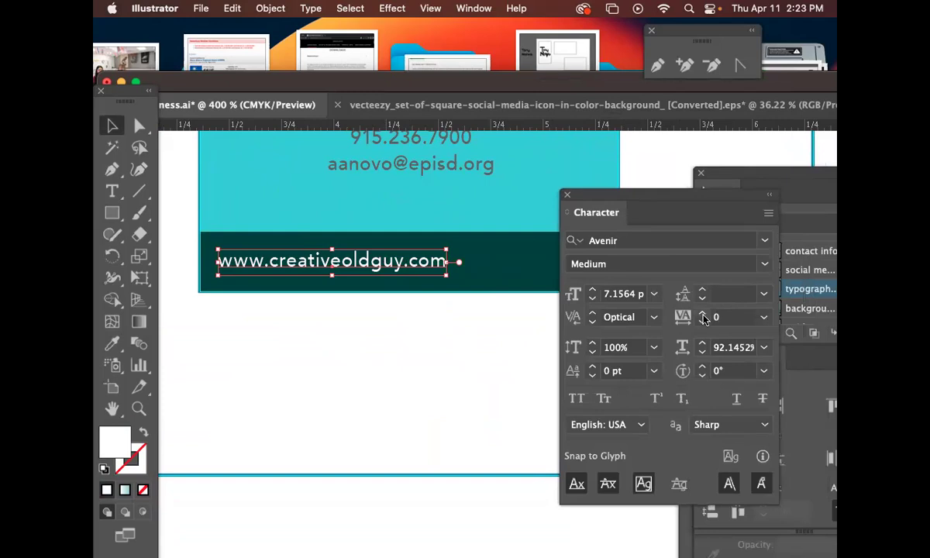
pyautogui.press('alt+super+equal')
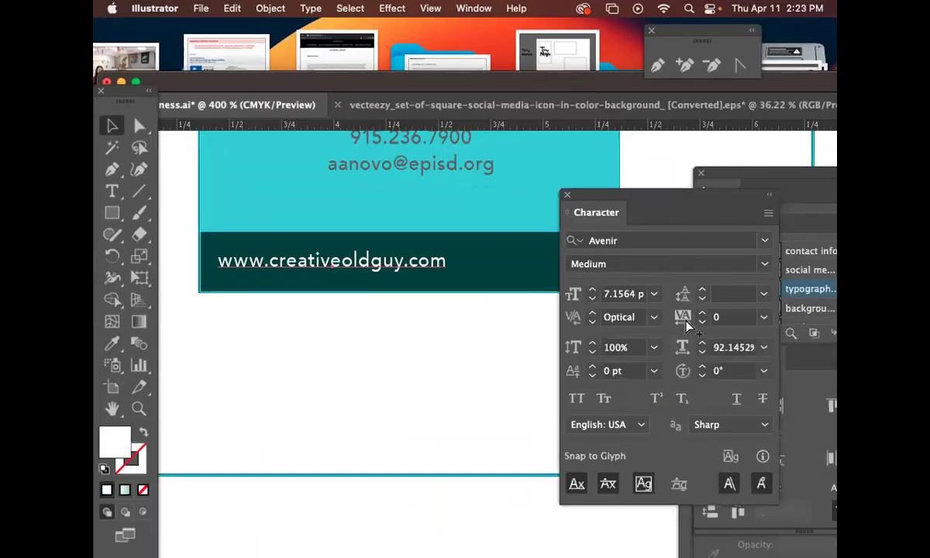
pyautogui.click(704, 314)
pyautogui.click(704, 314)
pyautogui.click(703, 314)
pyautogui.click(704, 314)
pyautogui.click(704, 314)
pyautogui.click(704, 314)
pyautogui.moveTo(620, 206); pyautogui.dragTo(706, 215)
pyautogui.click(788, 322)
pyautogui.click(788, 322)
pyautogui.click(788, 322)
pyautogui.click(789, 321)
pyautogui.click(788, 325)
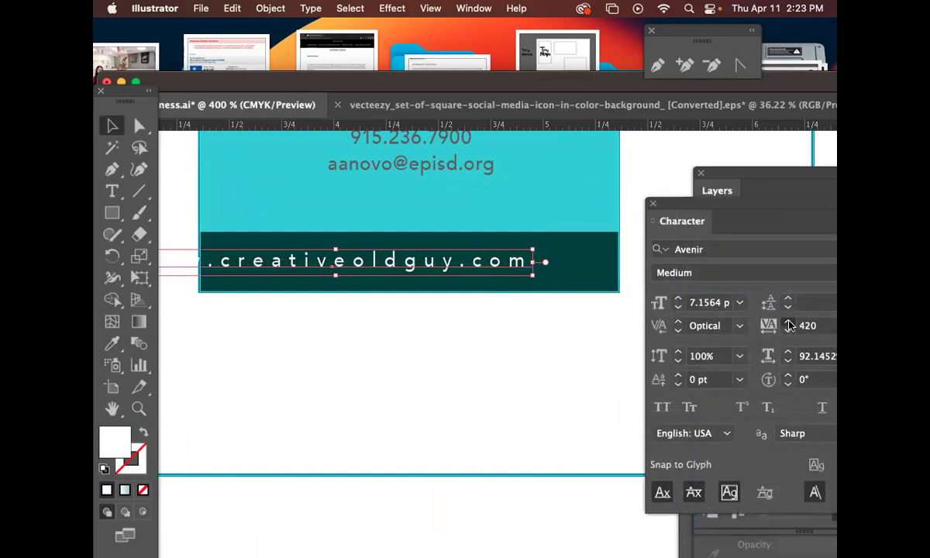
pyautogui.moveTo(462, 268); pyautogui.dragTo(521, 269)
# Deselect the text and zoom out to view both business cards.
pyautogui.click(460, 397)
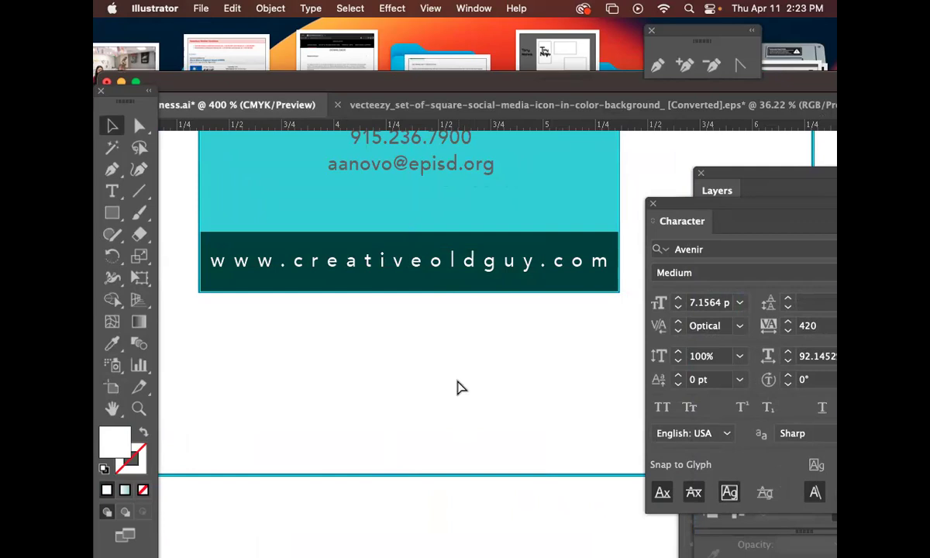
pyautogui.press('super+minus')
pyautogui.hscroll(10, 458, 379)
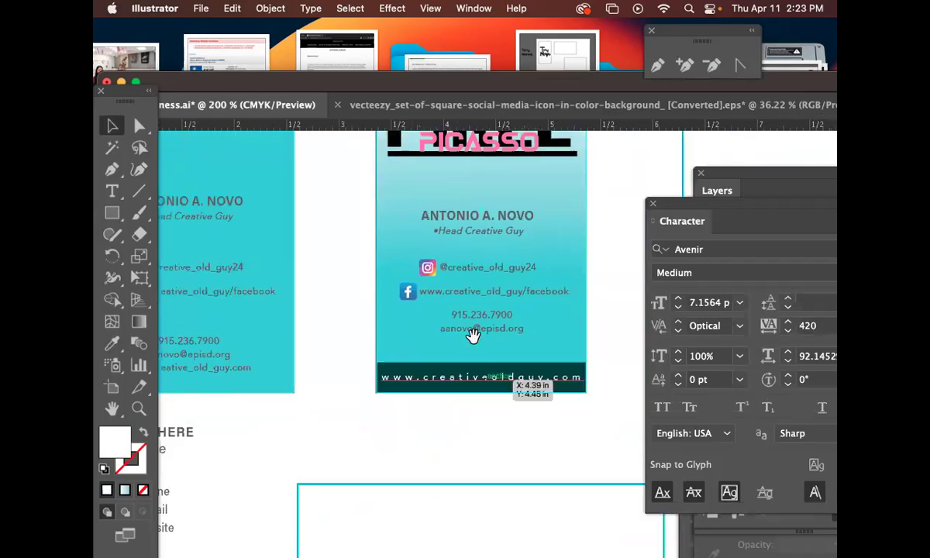
pyautogui.scroll(-2, 458, 408)
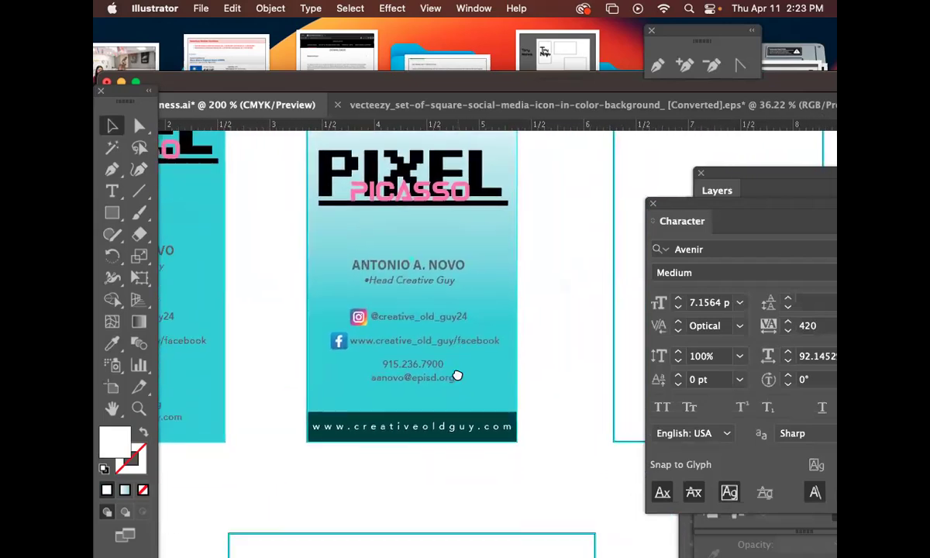
pyautogui.scroll(-2, 538, 424)
pyautogui.hscroll(-2, 570, 392)
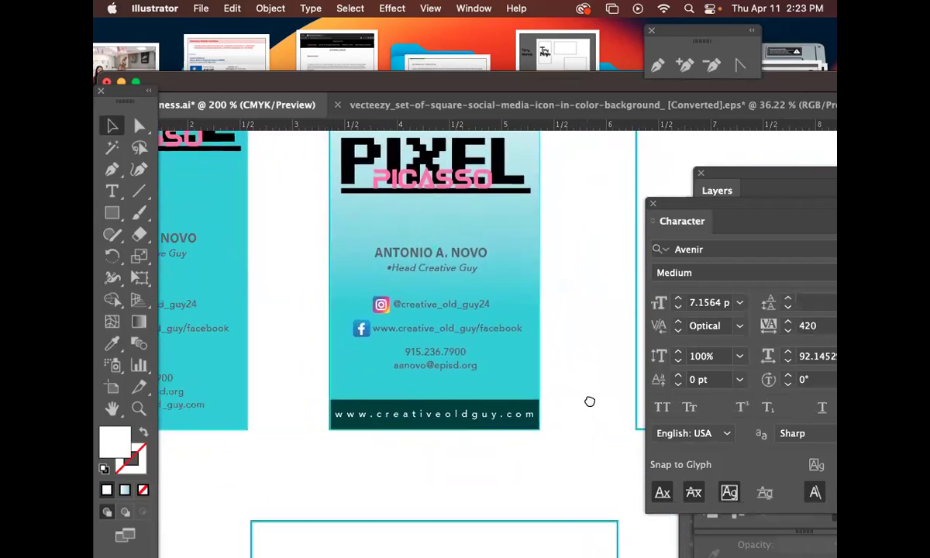
pyautogui.press('super+minus')
pyautogui.moveTo(556, 382); pyautogui.dragTo(424, 307)
pyautogui.moveTo(563, 347); pyautogui.dragTo(592, 384)
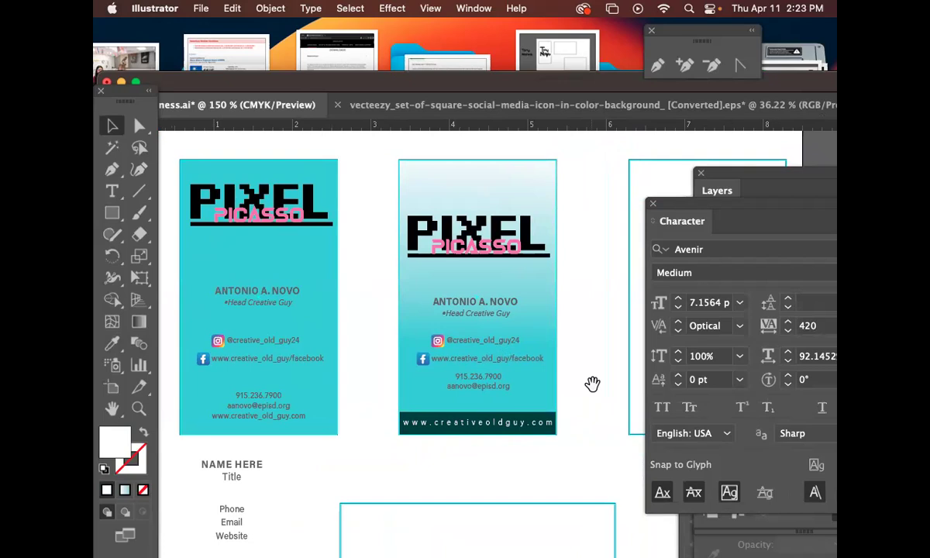
# Copy the second card's teal gradient background onto the empty third artboard.
pyautogui.click(481, 386)
pyautogui.moveTo(549, 367); pyautogui.dragTo(502, 396)
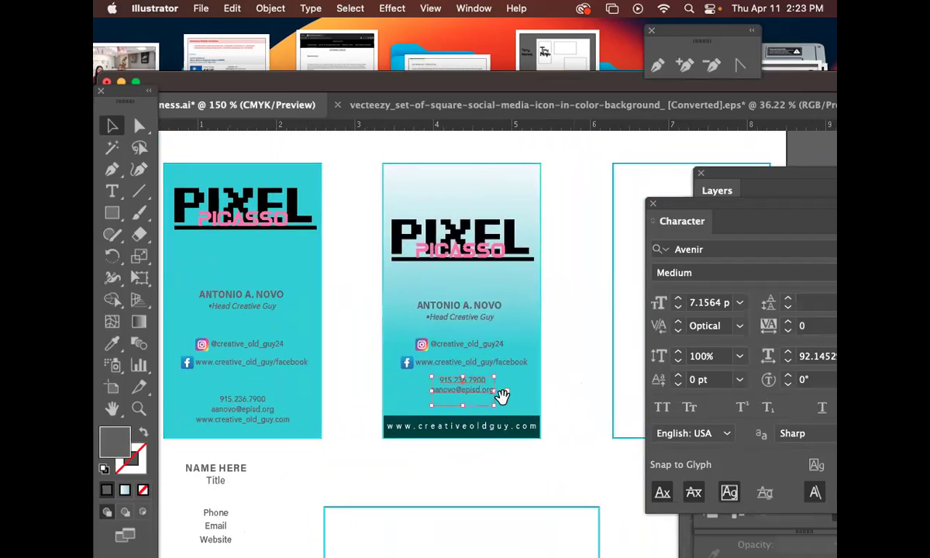
pyautogui.moveTo(362, 304); pyautogui.dragTo(394, 279)
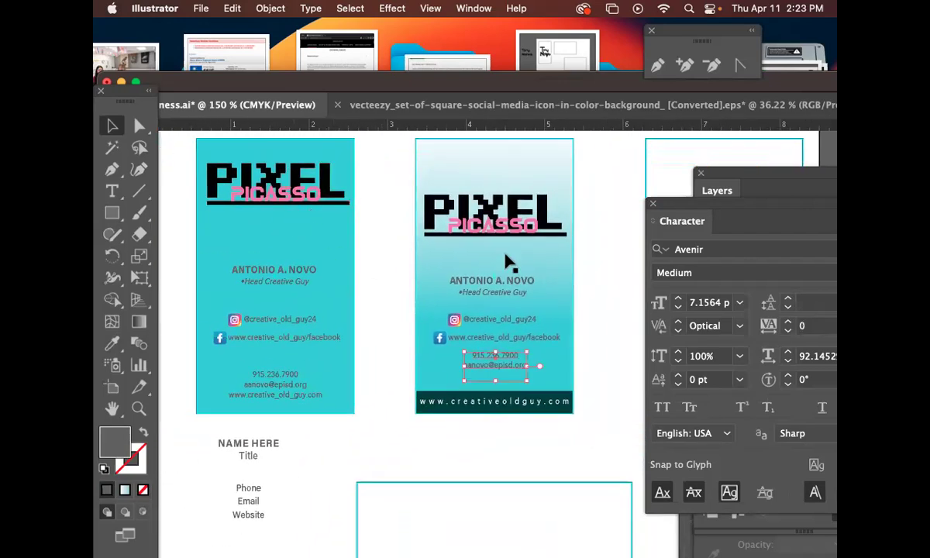
pyautogui.moveTo(597, 318); pyautogui.dragTo(458, 324)
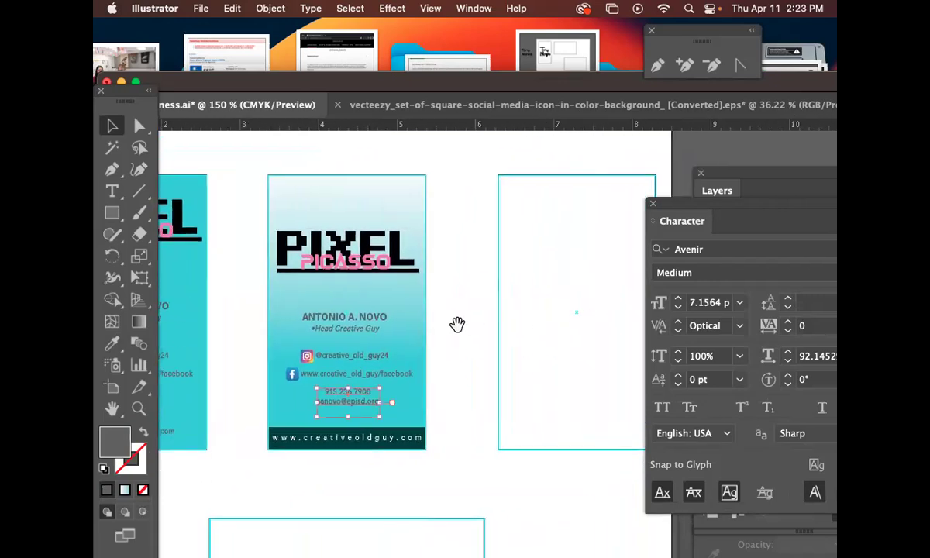
pyautogui.click(300, 214)
pyautogui.moveTo(301, 214); pyautogui.dragTo(534, 209)
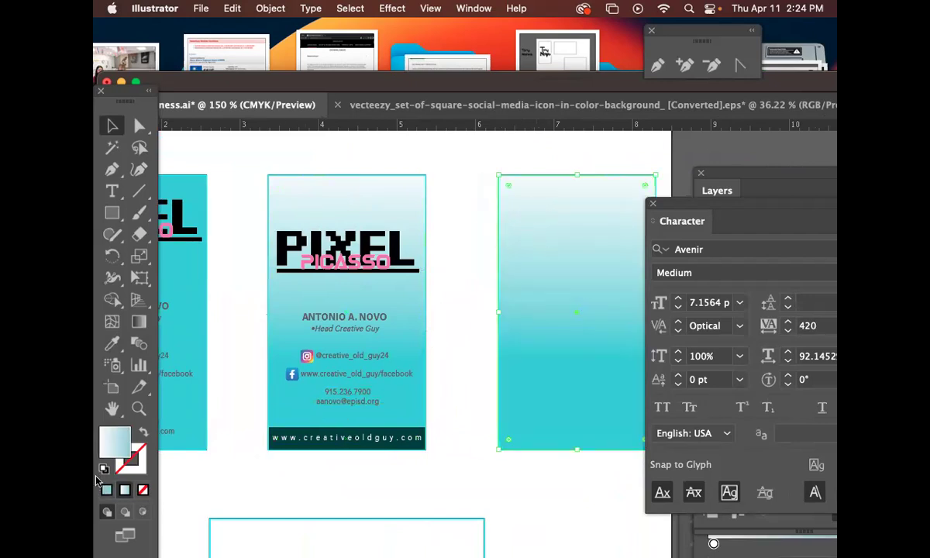
# Fill the third card's background with red-orange F24922.
pyautogui.doubleClick(118, 446)
pyautogui.click(454, 310)
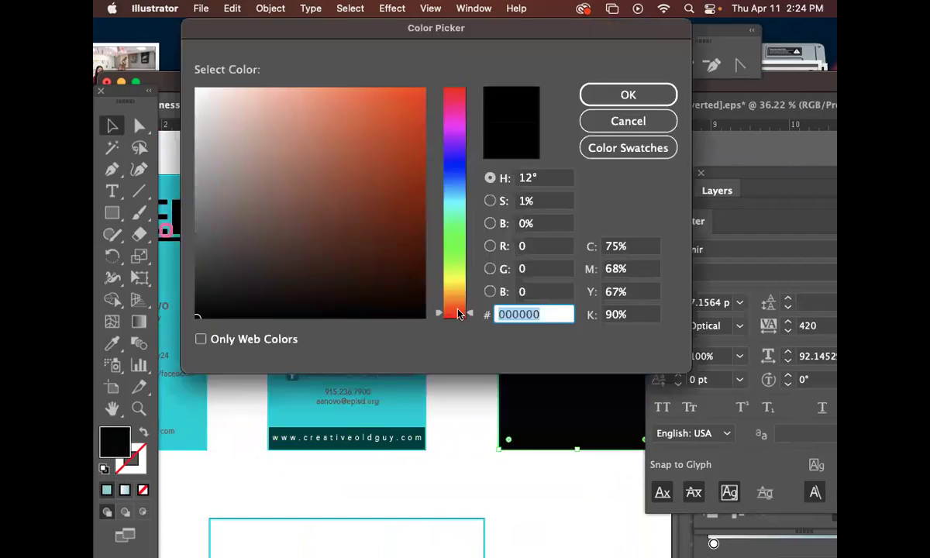
pyautogui.click(393, 98)
pyautogui.click(587, 94)
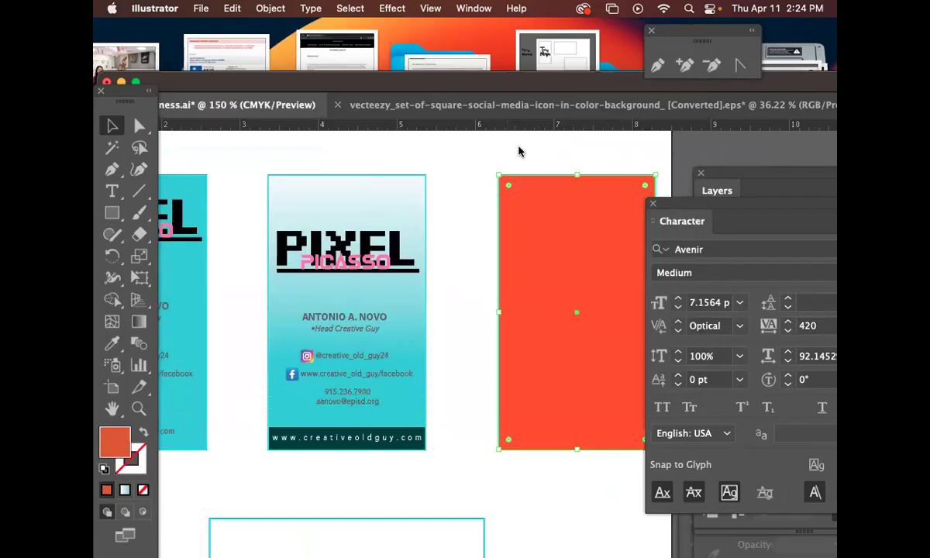
pyautogui.moveTo(559, 212); pyautogui.dragTo(477, 199)
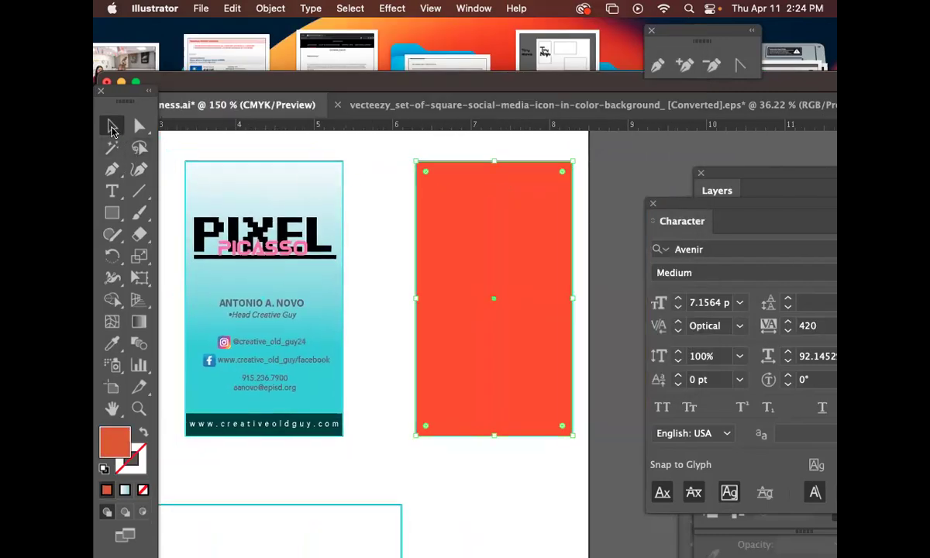
# Copy the PIXEL PICASSO logo onto the red card and rotate it about -24.6°.
pyautogui.moveTo(269, 250); pyautogui.dragTo(509, 203)
pyautogui.press('r')
pyautogui.moveTo(572, 202); pyautogui.dragTo(581, 265)
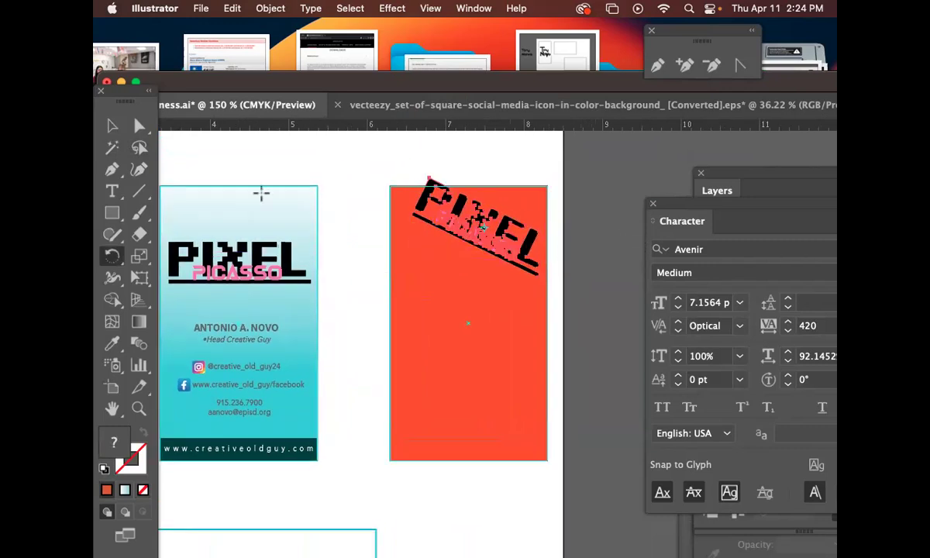
pyautogui.click(113, 132)
pyautogui.moveTo(493, 210)
pyautogui.mouseDown()
pyautogui.moveTo(490, 223)
pyautogui.moveTo(479, 220)
pyautogui.mouseUp()
pyautogui.click(570, 242)
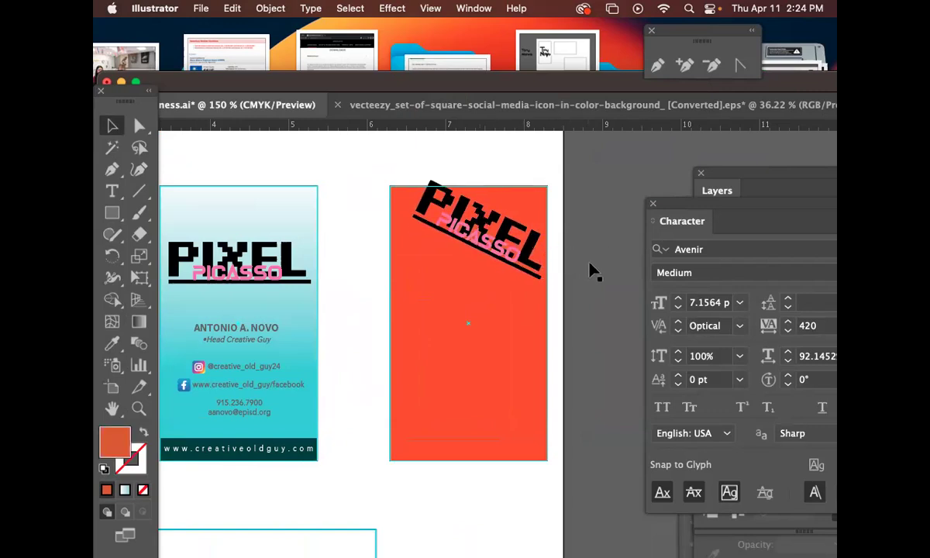
pyautogui.click(521, 247)
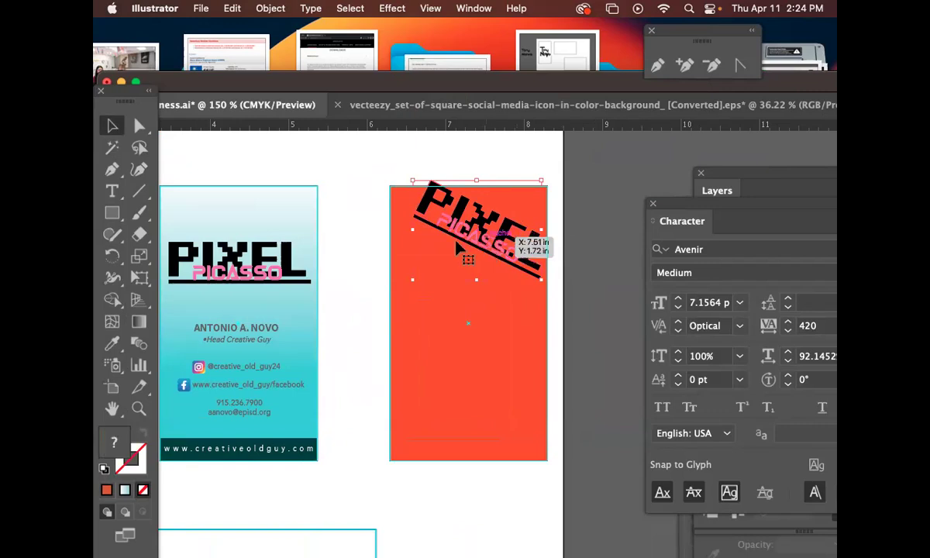
pyautogui.click(112, 212)
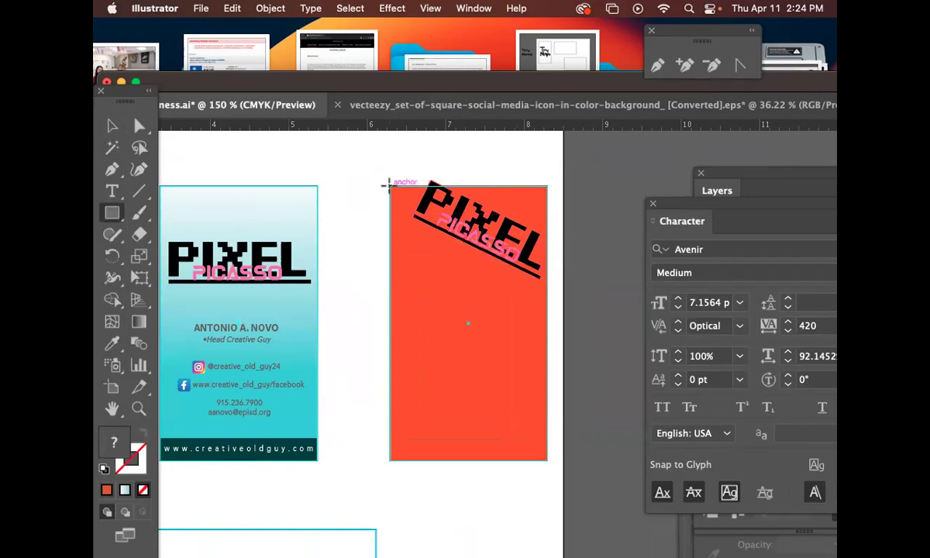
# Clip the tilted logo to a rectangle covering the red card with Cmd+7.
pyautogui.moveTo(387, 185)
pyautogui.mouseDown()
pyautogui.moveTo(546, 241)
pyautogui.moveTo(541, 281)
pyautogui.moveTo(549, 293)
pyautogui.mouseUp()
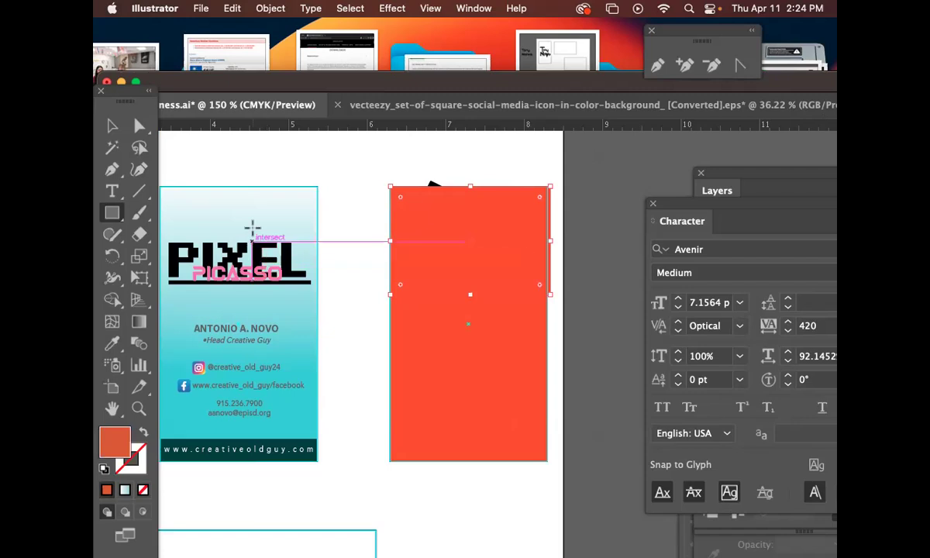
pyautogui.click(112, 126)
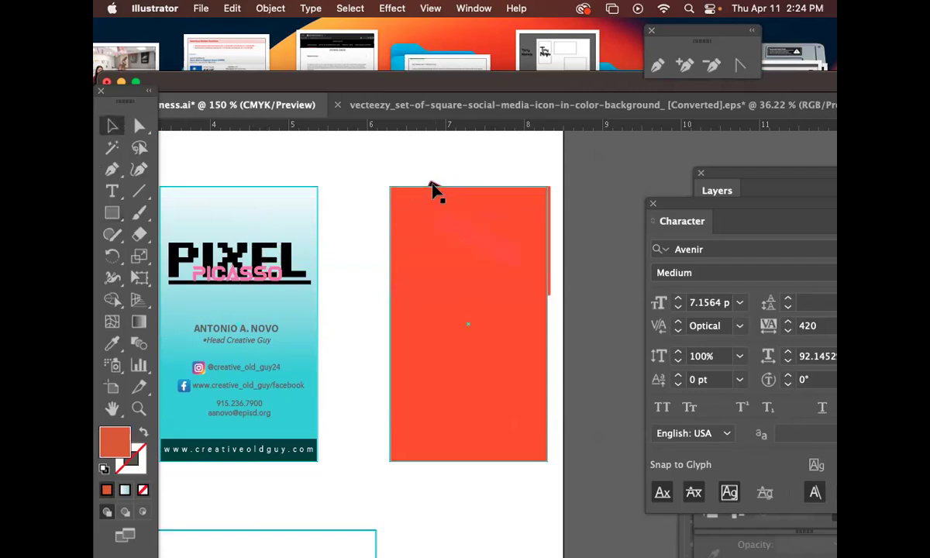
pyautogui.click(431, 186)
pyautogui.press('super+7')
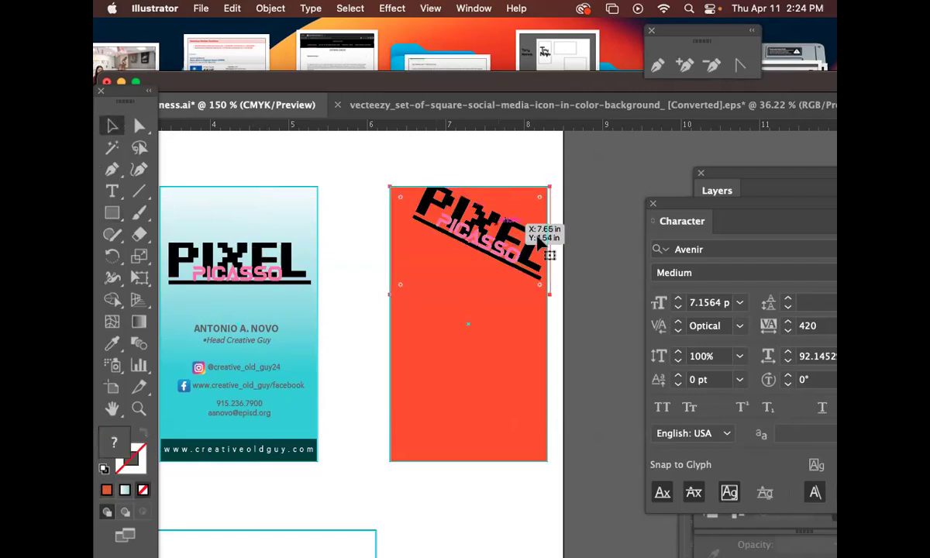
pyautogui.click(471, 334)
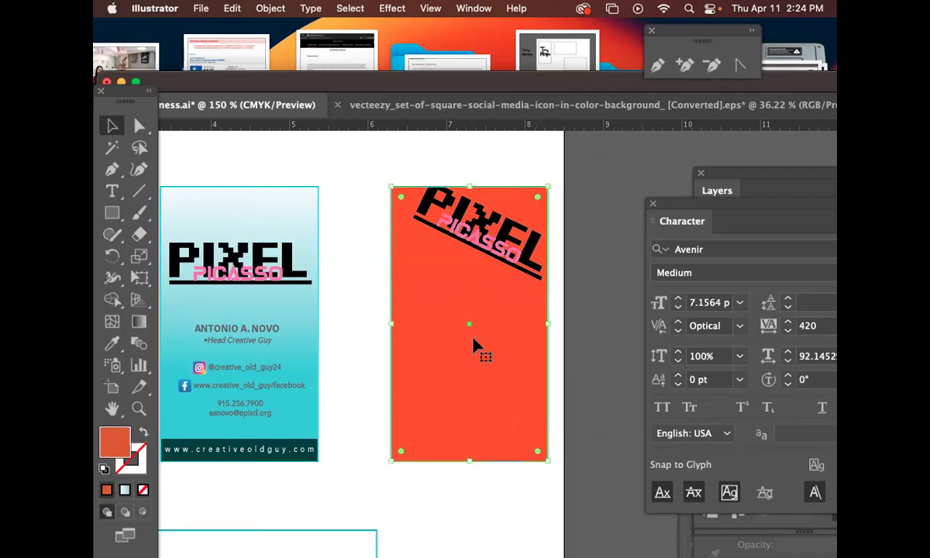
pyautogui.click(461, 207)
# Select the individual P, I, X, E, L letter shapes inside the clipped logo.
pyautogui.click(140, 126)
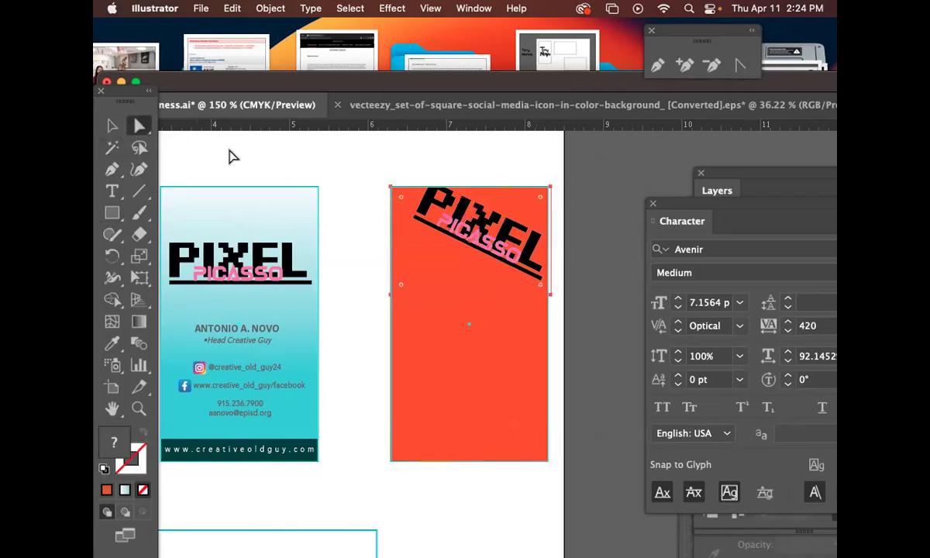
pyautogui.click(301, 148)
pyautogui.click(428, 200)
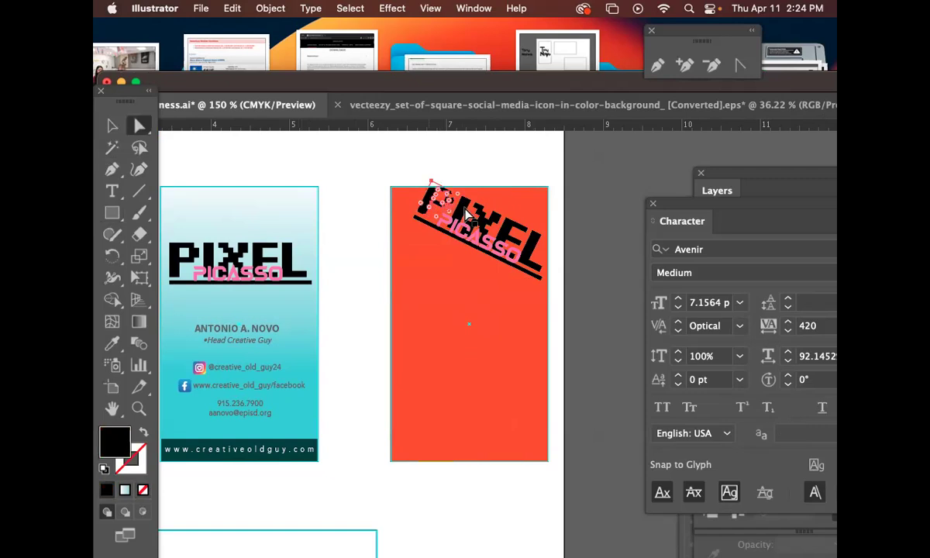
pyautogui.keyDown('shift'); pyautogui.click(462, 211); pyautogui.keyUp('shift')
pyautogui.keyDown('shift'); pyautogui.click(483, 220); pyautogui.keyUp('shift')
pyautogui.keyDown('shift'); pyautogui.click(506, 229); pyautogui.keyUp('shift')
pyautogui.keyDown('shift'); pyautogui.click(533, 243); pyautogui.keyUp('shift')
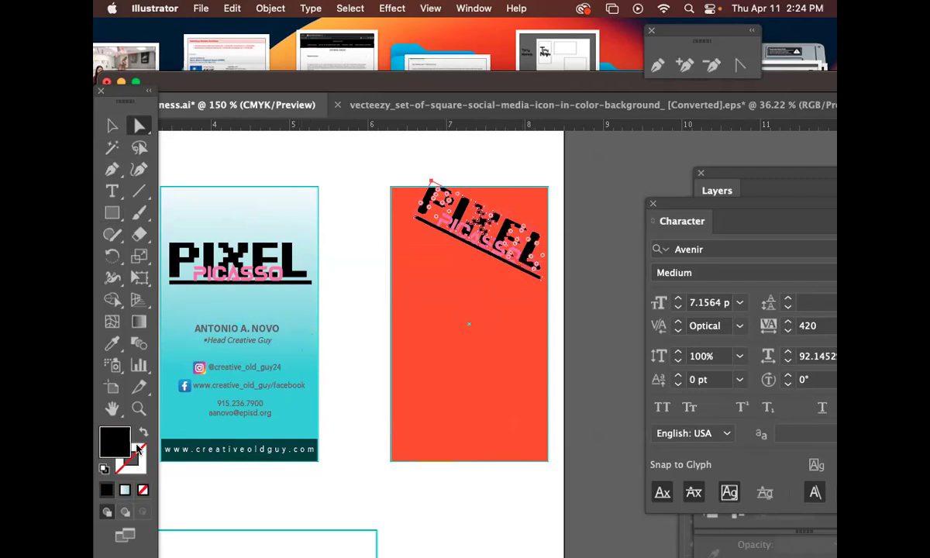
# Give the PIXEL letters a white fill and no stroke.
pyautogui.click(103, 470)
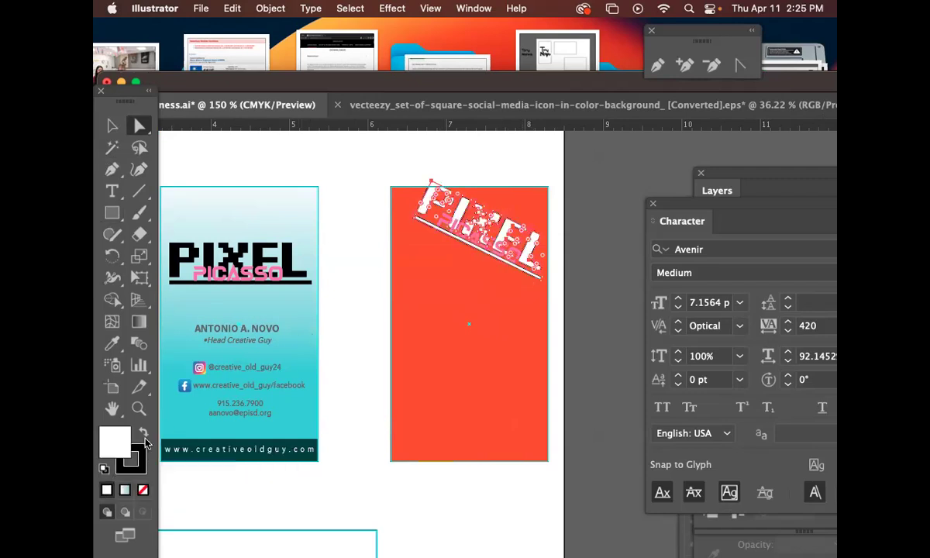
pyautogui.click(144, 489)
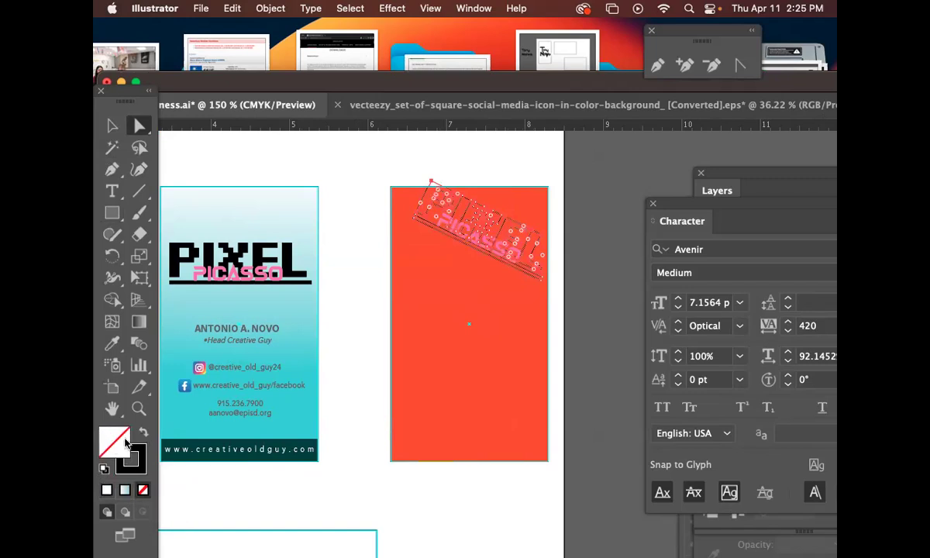
pyautogui.click(103, 470)
pyautogui.click(144, 465)
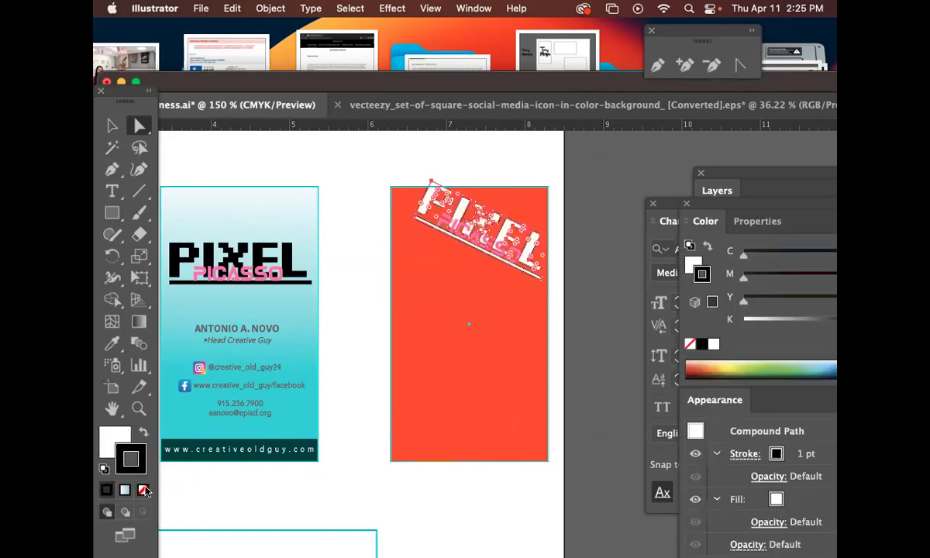
pyautogui.click(144, 490)
pyautogui.click(112, 126)
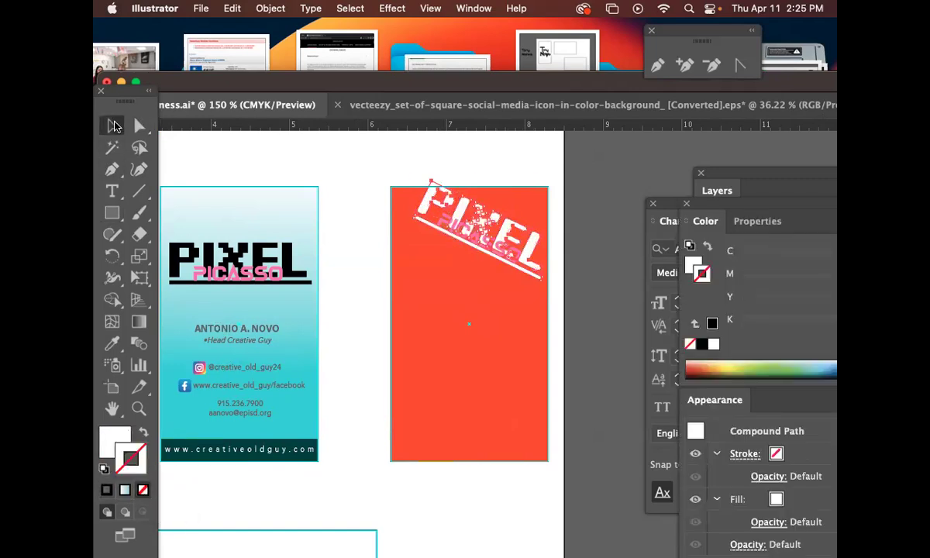
pyautogui.click(477, 384)
pyautogui.hscroll(3, 512, 370)
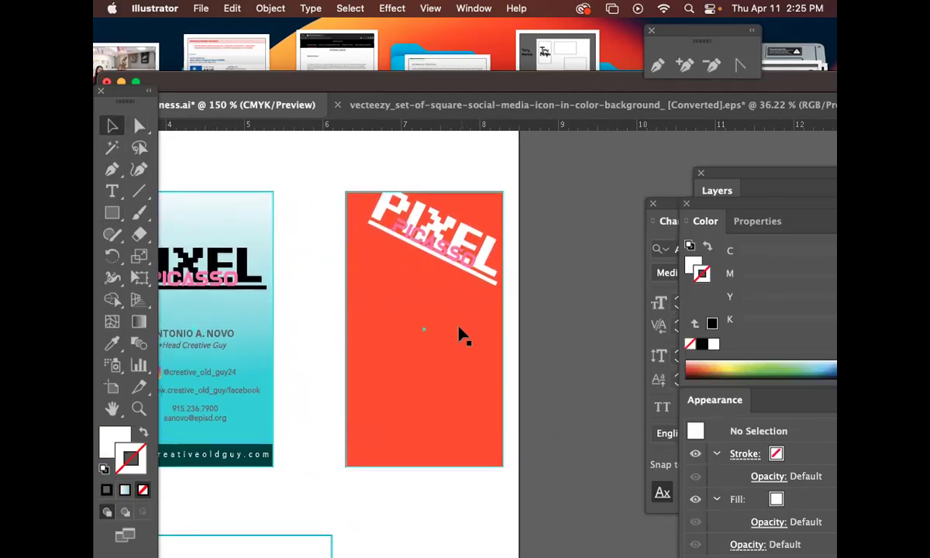
pyautogui.hscroll(-5, 425, 329)
pyautogui.scroll(-2, 424, 330)
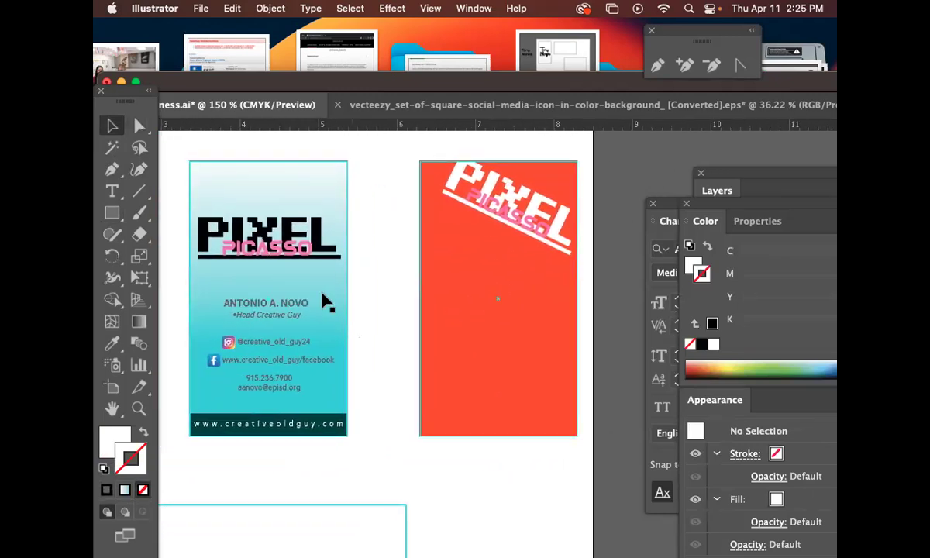
# Copy the name and title text block from the teal card onto the red card.
pyautogui.click(318, 322)
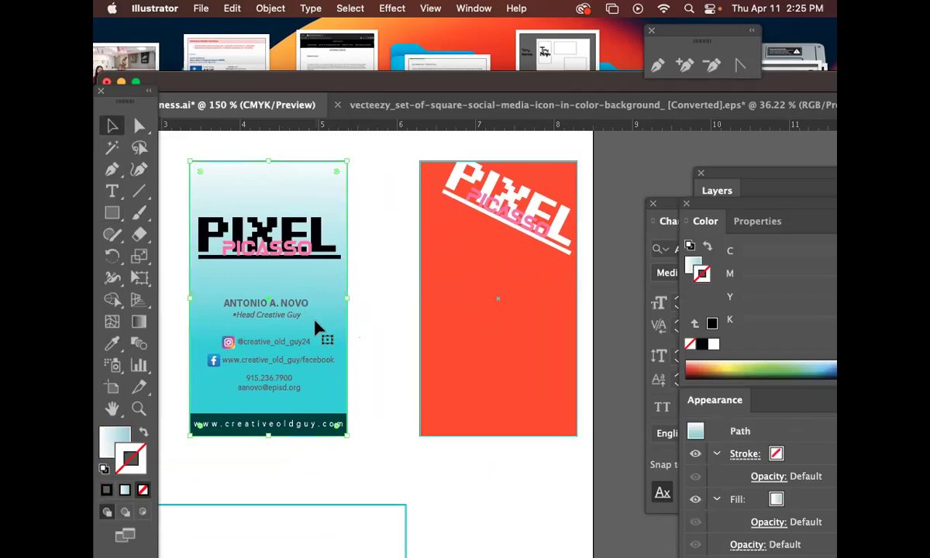
pyautogui.press('super+shift+a')
pyautogui.click(228, 302)
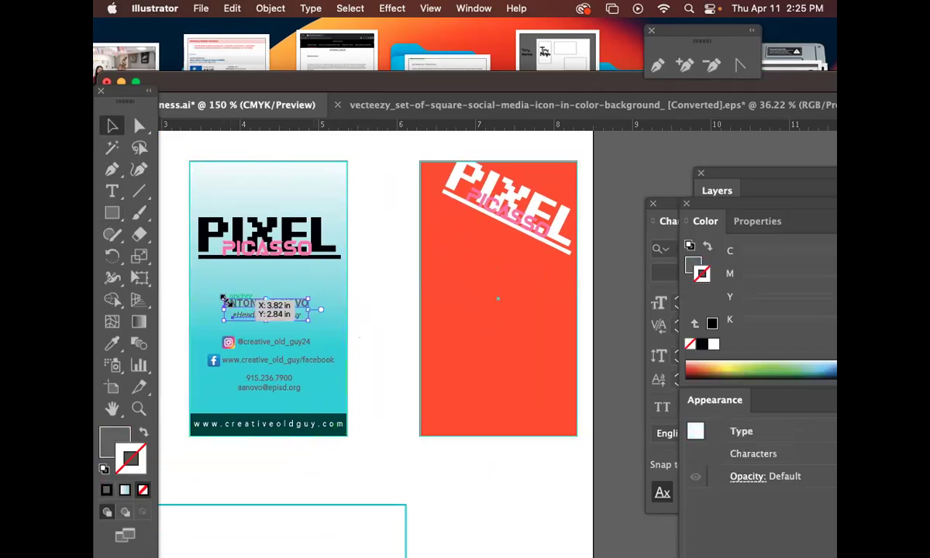
pyautogui.click(113, 127)
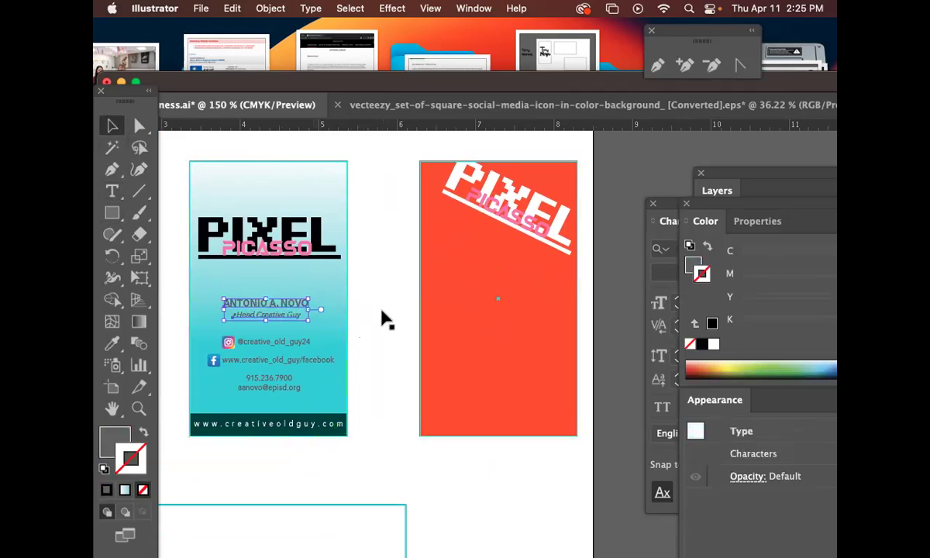
pyautogui.click(385, 318)
pyautogui.moveTo(301, 302); pyautogui.dragTo(538, 293)
pyautogui.press('cmd+z')
pyautogui.click(342, 324)
pyautogui.moveTo(248, 302); pyautogui.dragTo(505, 312)
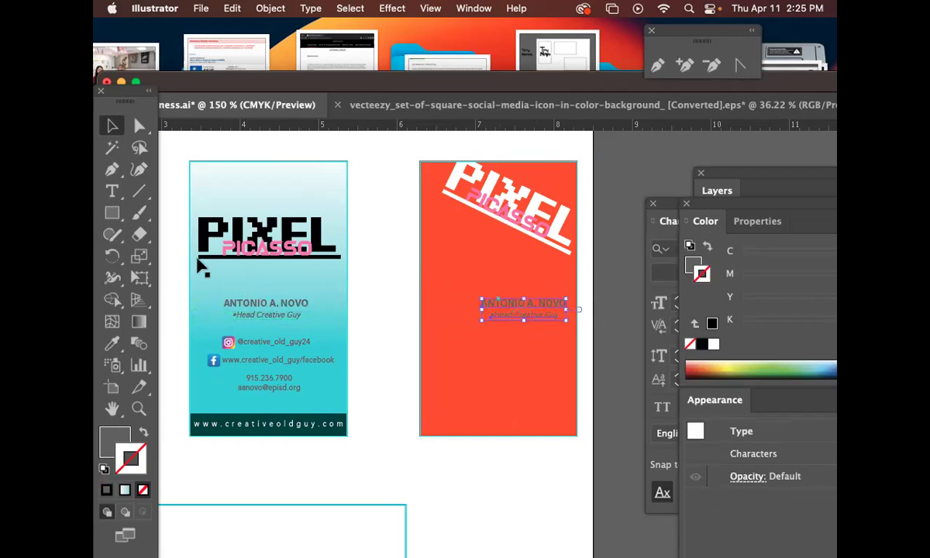
# Eyedropper the copied name and title text white and nudge it into place.
pyautogui.click(113, 350)
pyautogui.click(388, 233)
pyautogui.press('v')
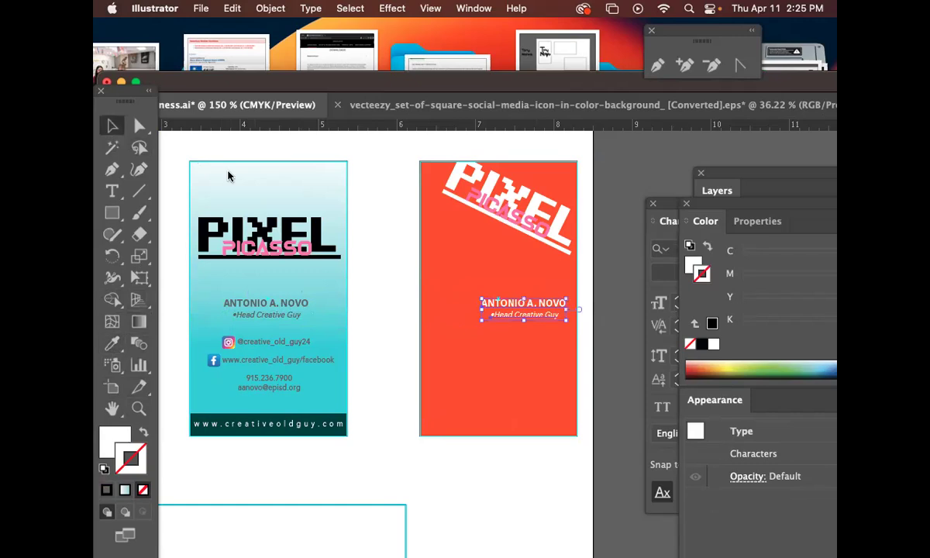
pyautogui.moveTo(339, 241); pyautogui.dragTo(305, 224)
pyautogui.moveTo(508, 301); pyautogui.dragTo(511, 296)
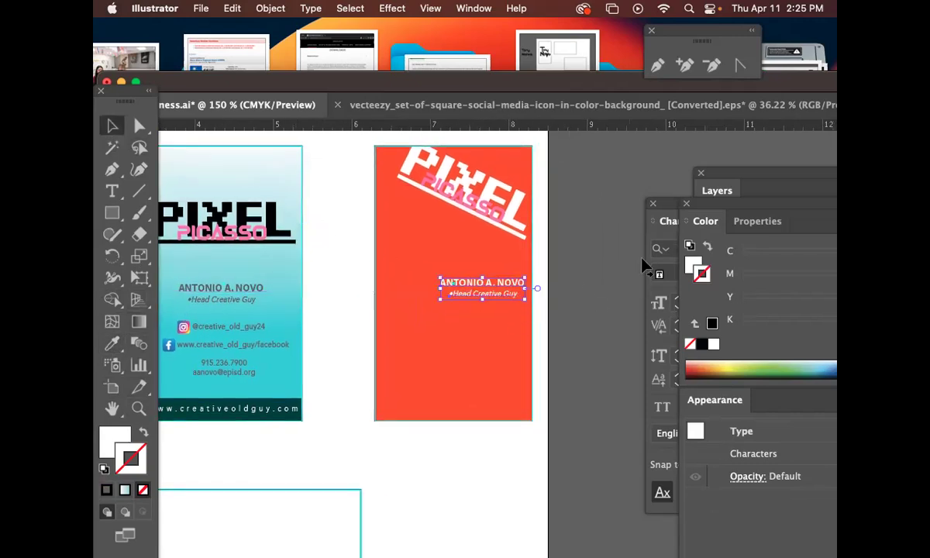
# Open the Align panel from the Window menu and move it on screen.
pyautogui.click(474, 7)
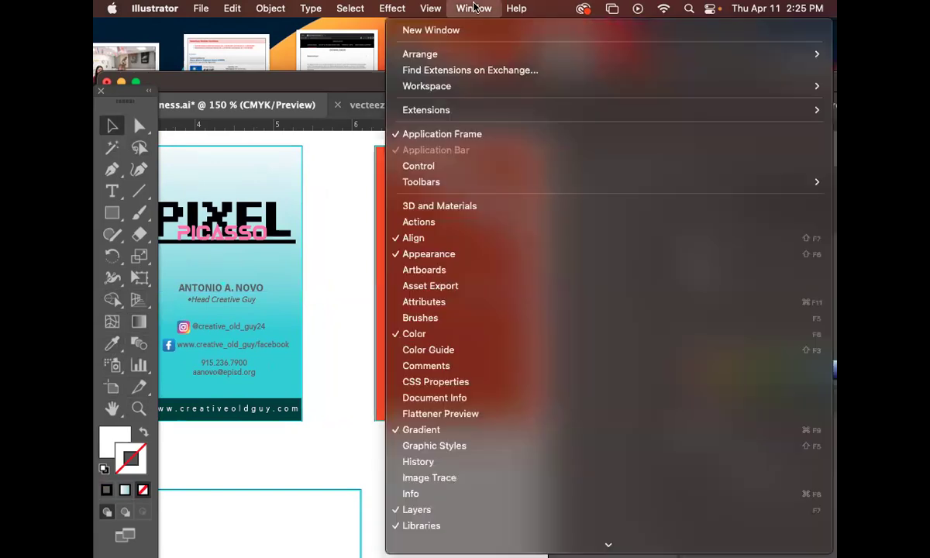
pyautogui.click(480, 237)
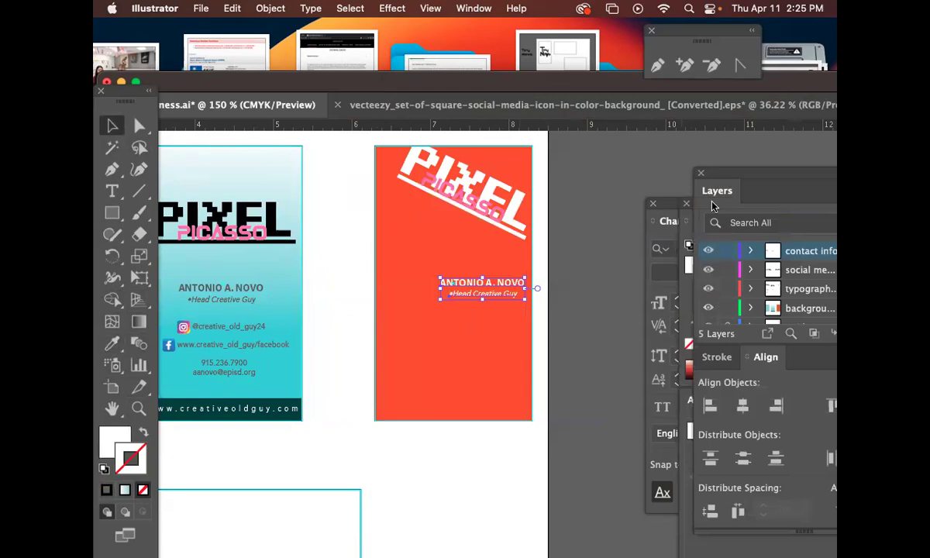
pyautogui.moveTo(716, 174); pyautogui.dragTo(582, 98)
# Right-align the title line with the name on the red card.
pyautogui.click(643, 332)
pyautogui.moveTo(609, 101); pyautogui.dragTo(695, 111)
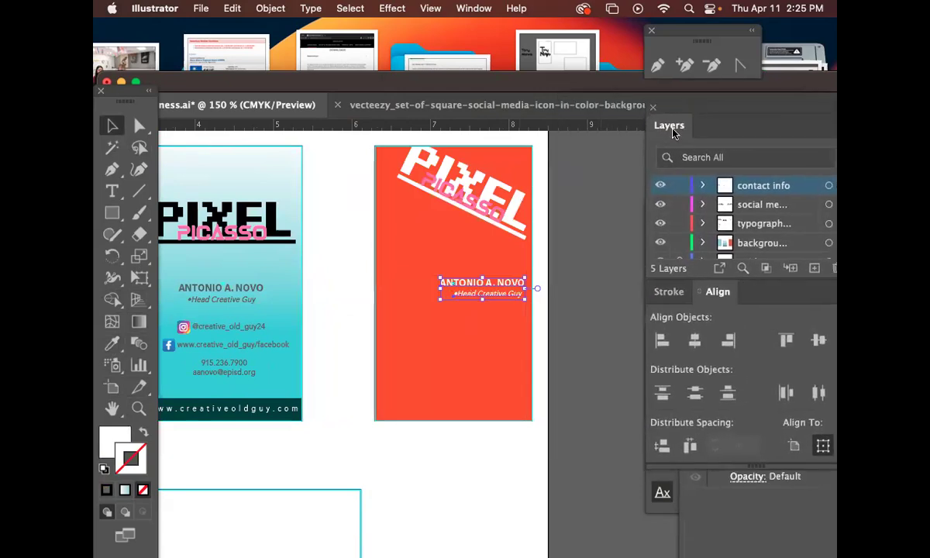
pyautogui.click(606, 430)
pyautogui.moveTo(593, 403); pyautogui.dragTo(620, 396)
# Copy the social-media lines from the teal card onto the red card.
pyautogui.click(268, 328)
pyautogui.moveTo(263, 344); pyautogui.dragTo(513, 328)
pyautogui.moveTo(500, 328); pyautogui.dragTo(500, 328)
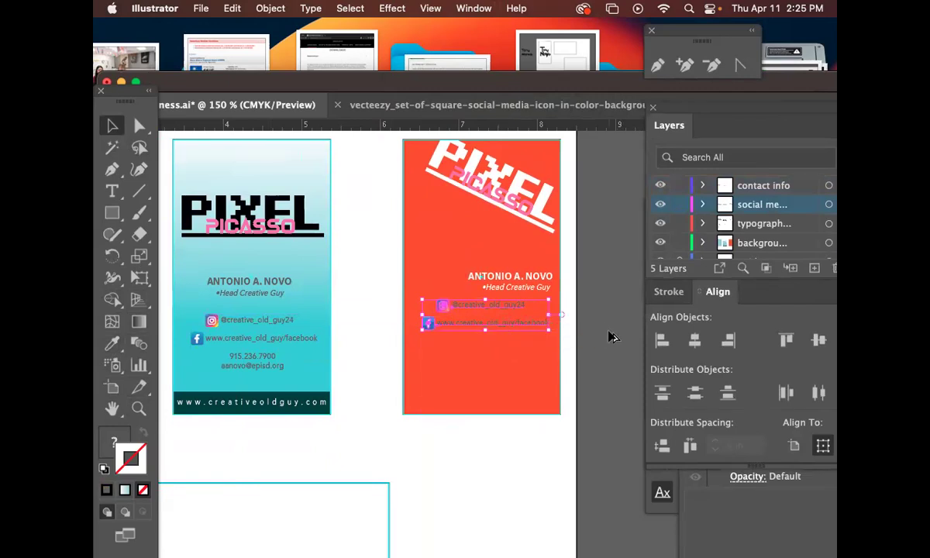
pyautogui.click(531, 305)
pyautogui.scroll(1, 286, 251)
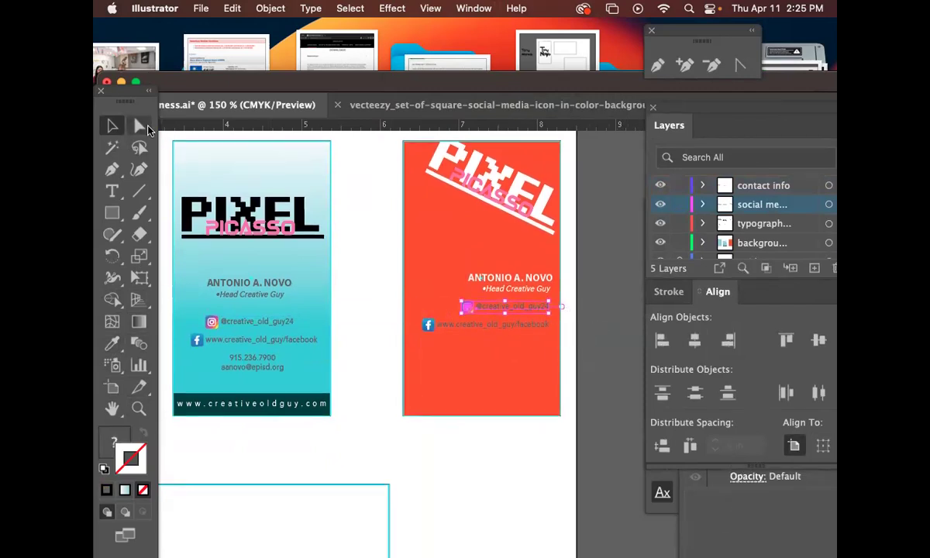
# Make the Facebook line and its icon white with the Eyedropper.
pyautogui.click(139, 126)
pyautogui.click(360, 213)
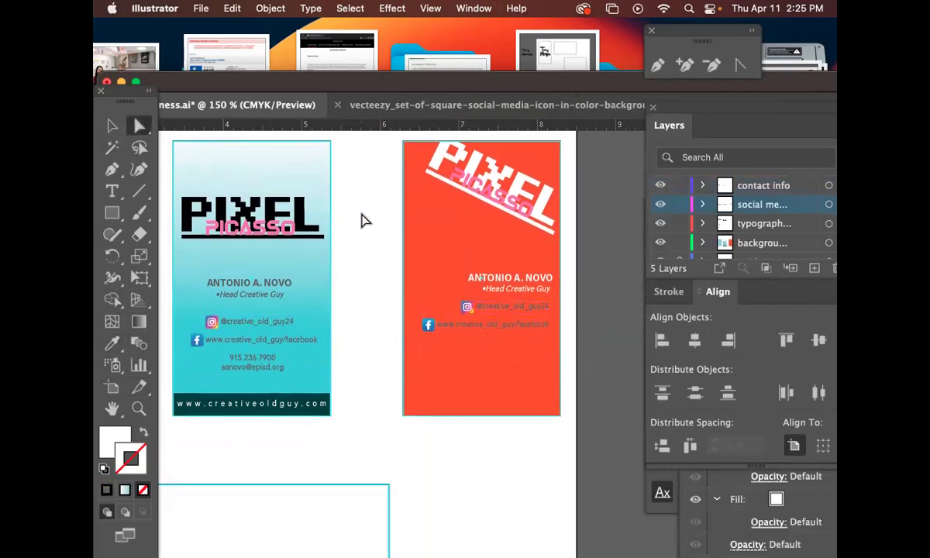
pyautogui.click(534, 308)
pyautogui.click(513, 322)
pyautogui.click(113, 344)
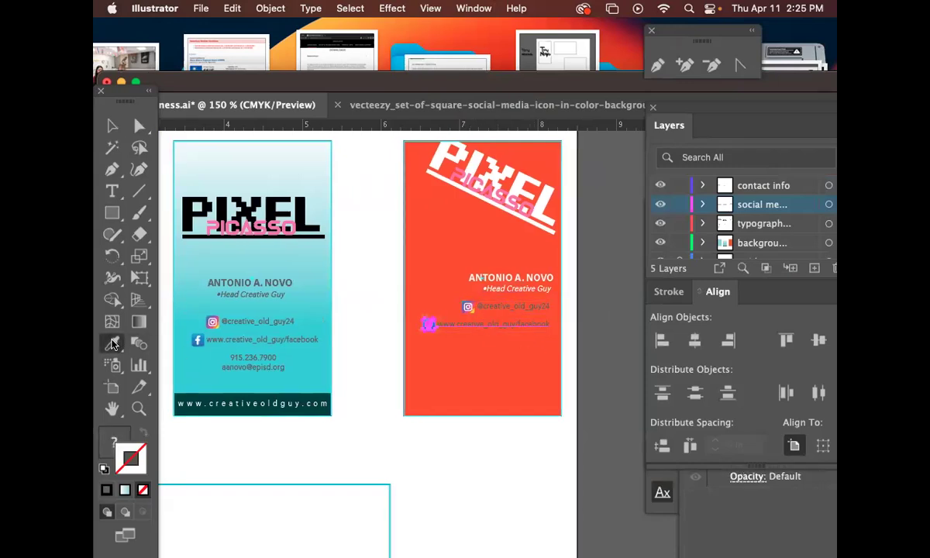
pyautogui.click(358, 304)
pyautogui.press('v')
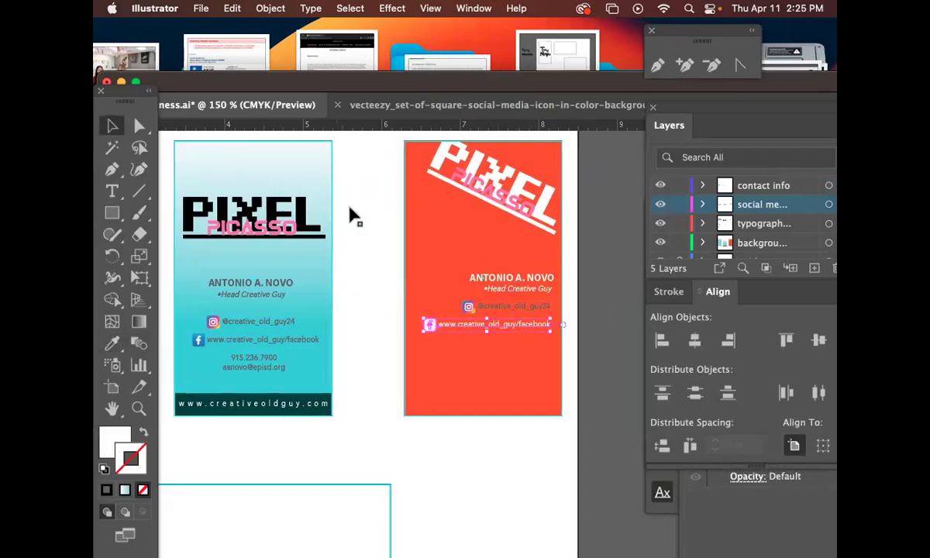
pyautogui.moveTo(349, 213); pyautogui.dragTo(320, 208)
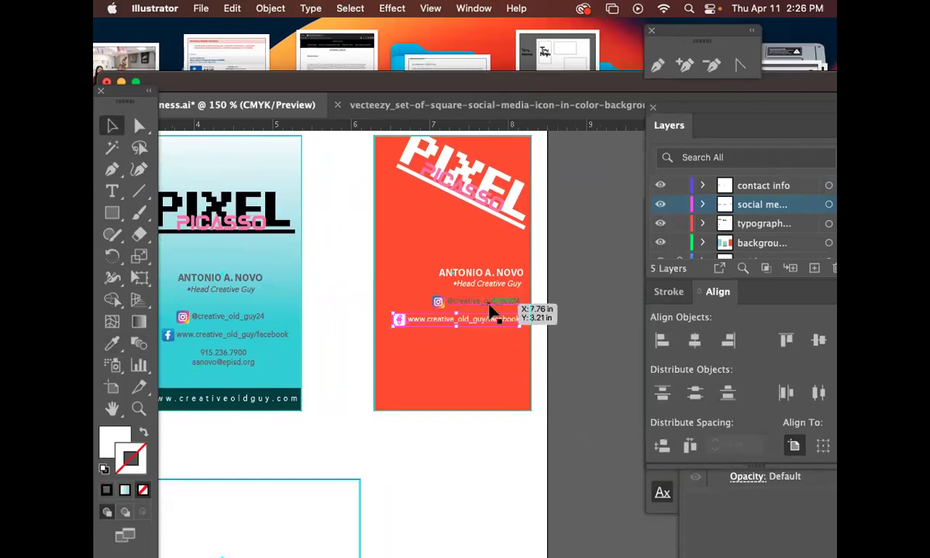
# Make the Instagram handle text white and nudge that line into alignment.
pyautogui.click(137, 125)
pyautogui.click(331, 239)
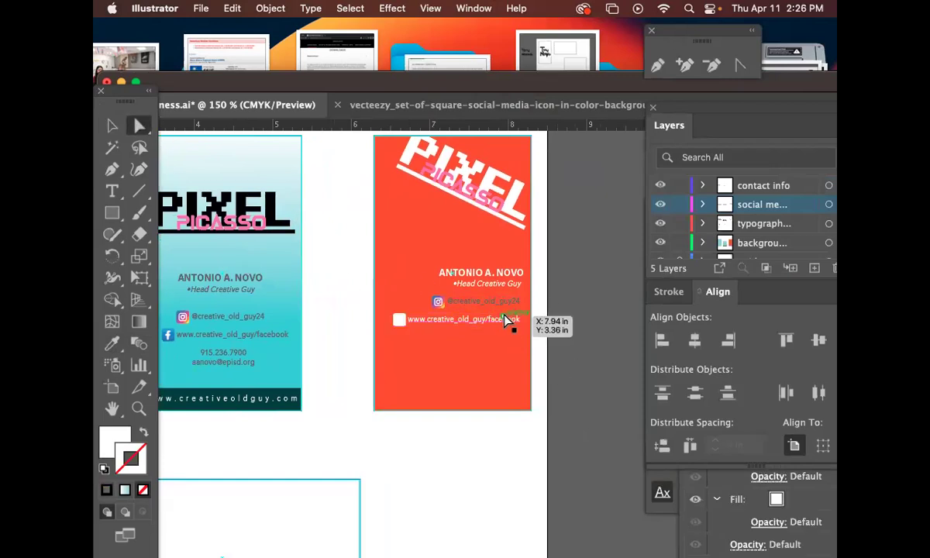
pyautogui.click(498, 303)
pyautogui.click(112, 343)
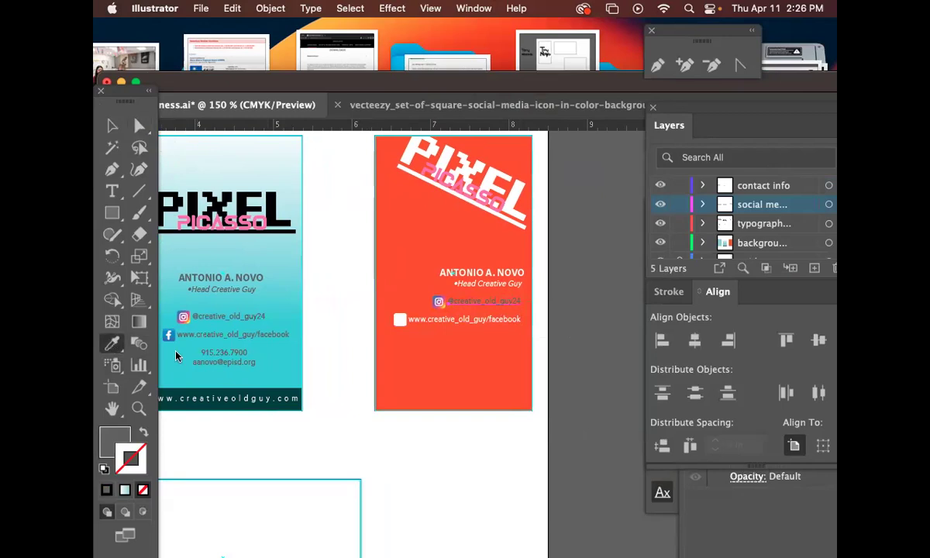
pyautogui.click(305, 368)
pyautogui.click(112, 127)
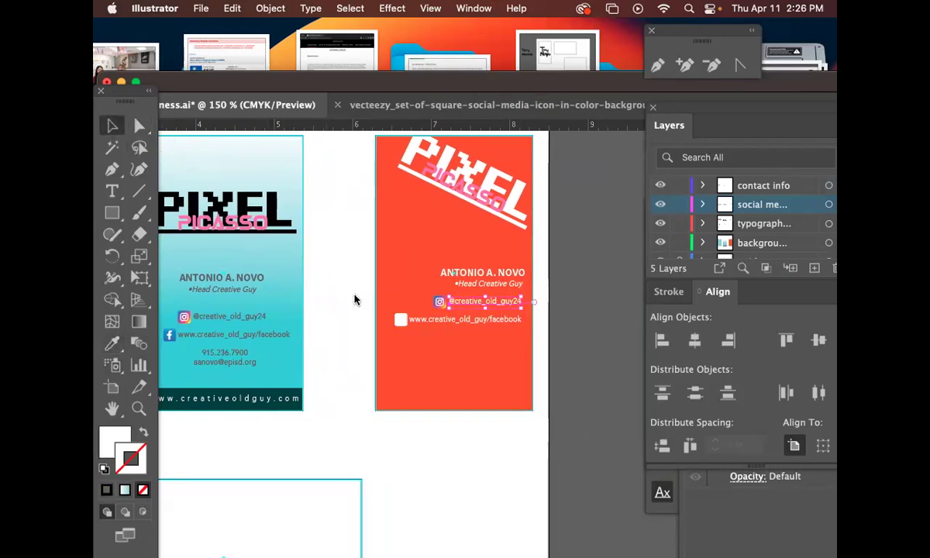
pyautogui.moveTo(460, 331); pyautogui.dragTo(495, 316)
pyautogui.click(425, 367)
# Copy the phone and email text onto the red card in white, plus the dark bottom bar.
pyautogui.moveTo(233, 362); pyautogui.dragTo(500, 348)
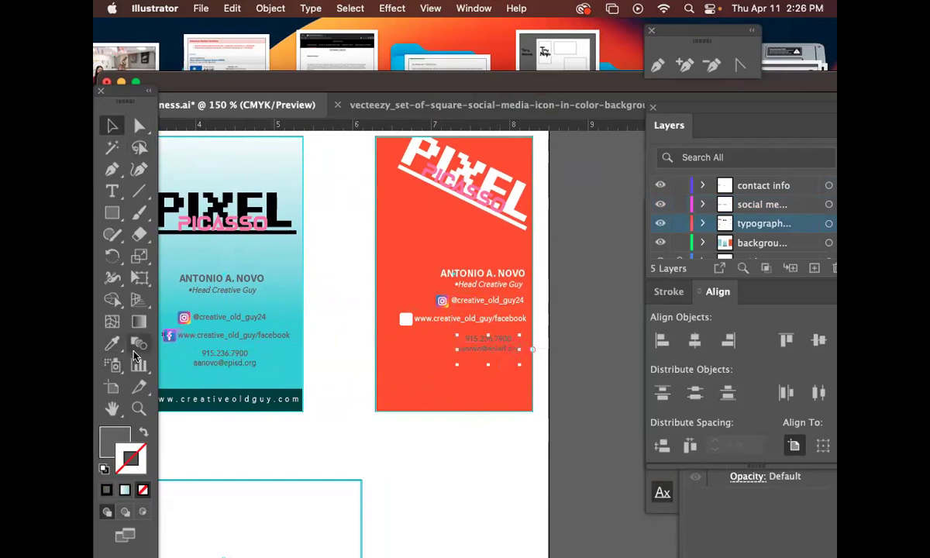
pyautogui.click(112, 344)
pyautogui.click(336, 366)
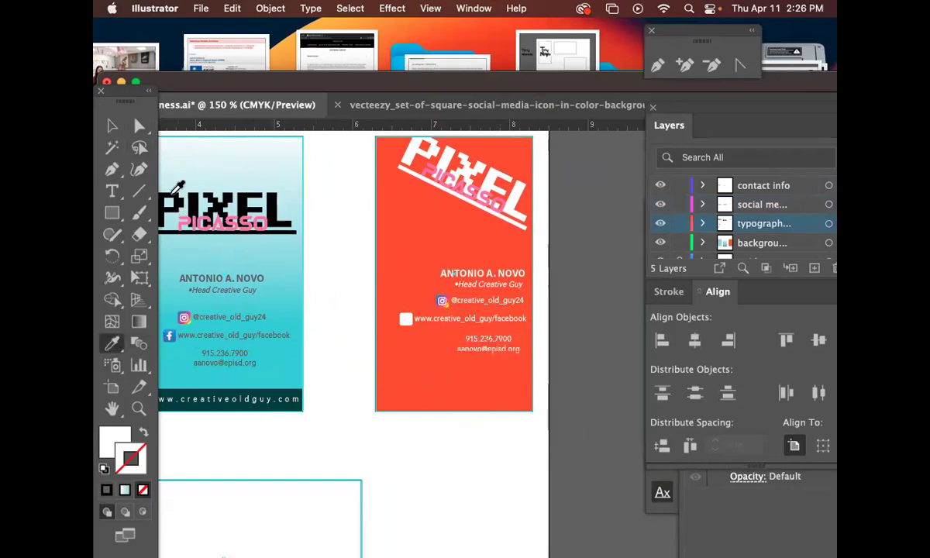
pyautogui.click(109, 128)
pyautogui.moveTo(344, 346); pyautogui.dragTo(360, 314)
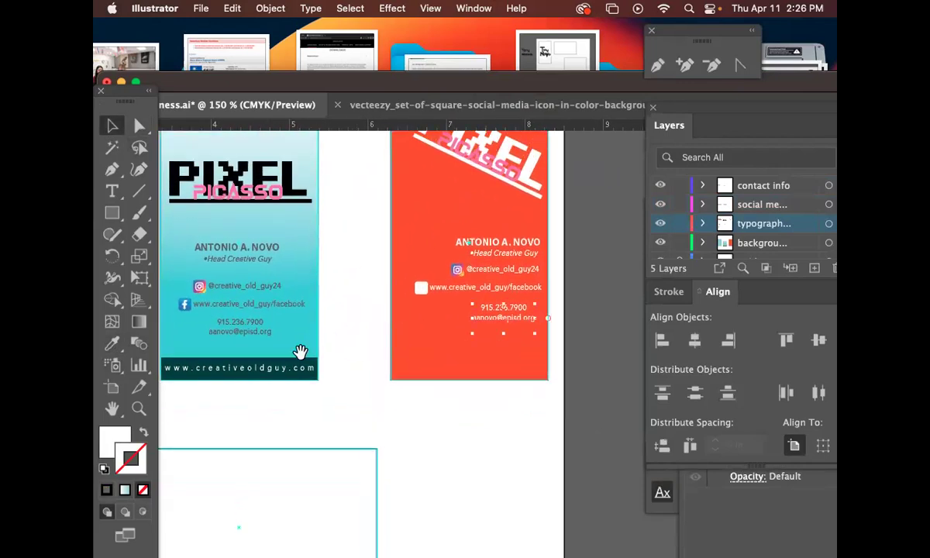
pyautogui.moveTo(294, 369); pyautogui.dragTo(520, 380)
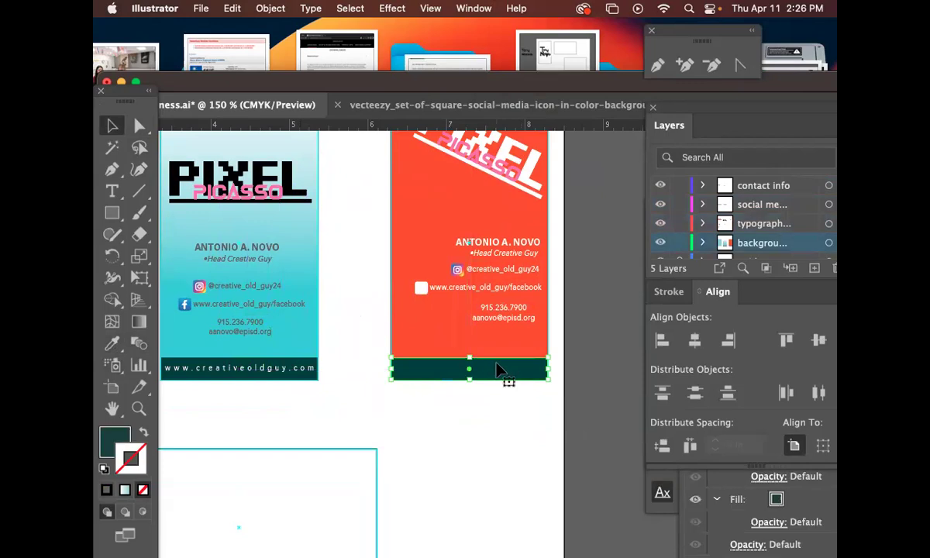
# Tilt the dark bar about 22°, move it up the red card and enlarge it.
pyautogui.press('r')
pyautogui.moveTo(578, 379); pyautogui.dragTo(568, 425)
pyautogui.click(111, 125)
pyautogui.moveTo(441, 353); pyautogui.dragTo(433, 329)
pyautogui.moveTo(531, 376)
pyautogui.mouseDown()
pyautogui.moveTo(541, 400)
pyautogui.moveTo(517, 383)
pyautogui.mouseUp()
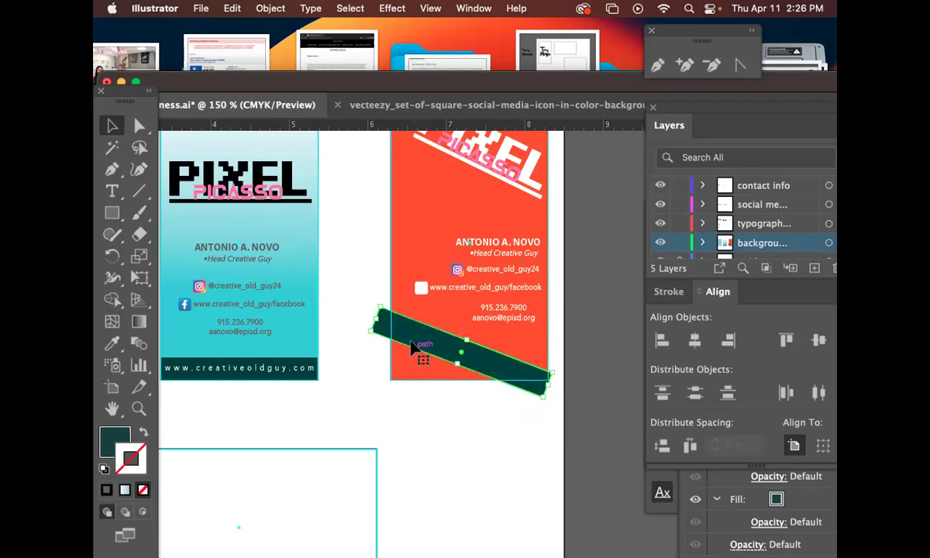
# Clip the tilted strip to a rectangle over the red card's lower part with Cmd+7.
pyautogui.click(113, 208)
pyautogui.click(113, 126)
pyautogui.click(329, 170)
pyautogui.click(112, 212)
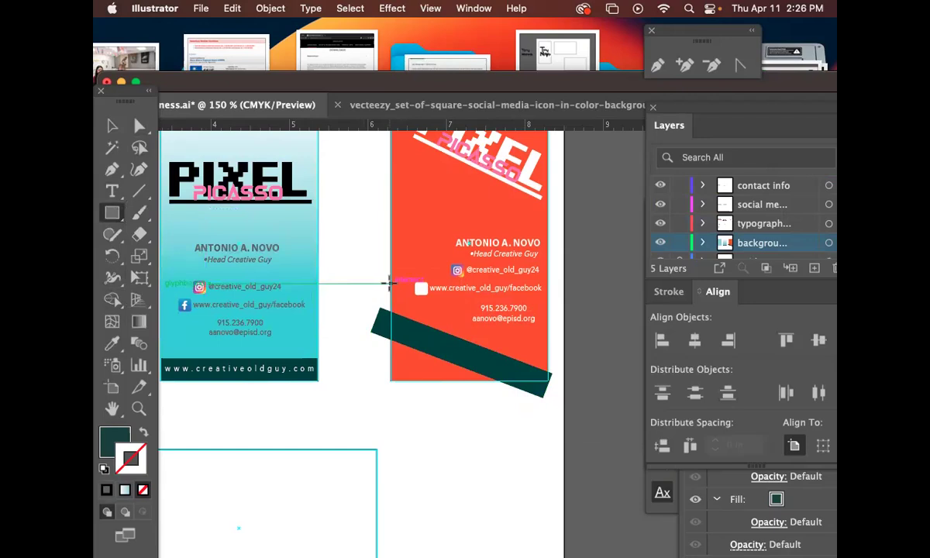
pyautogui.moveTo(390, 284); pyautogui.dragTo(548, 379)
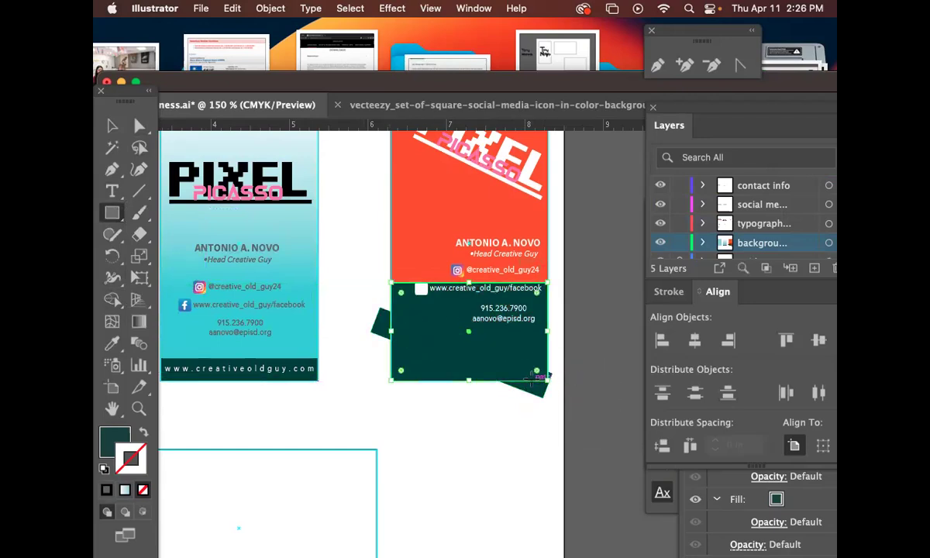
pyautogui.scroll(2, 186, 137)
pyautogui.press('v')
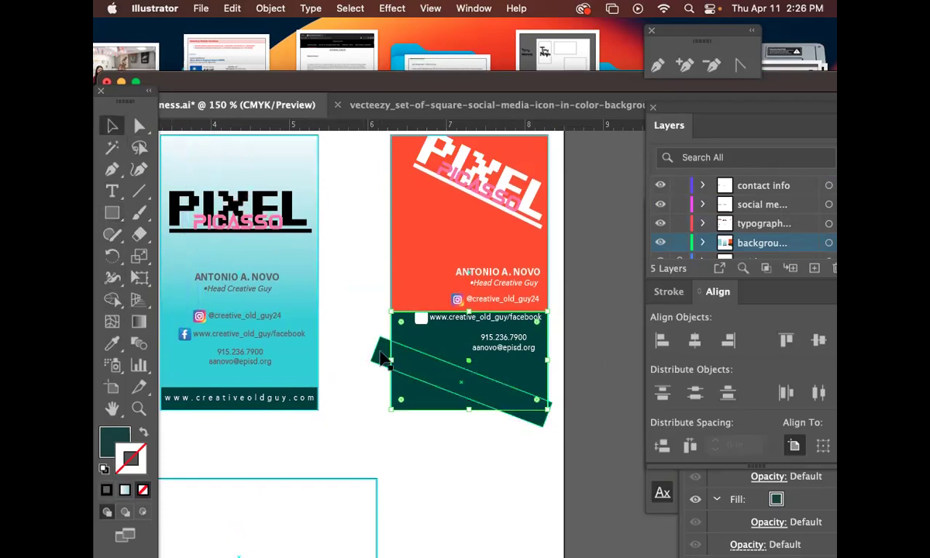
pyautogui.keyDown('shift'); pyautogui.click(379, 354); pyautogui.keyUp('shift')
pyautogui.press('super+7')
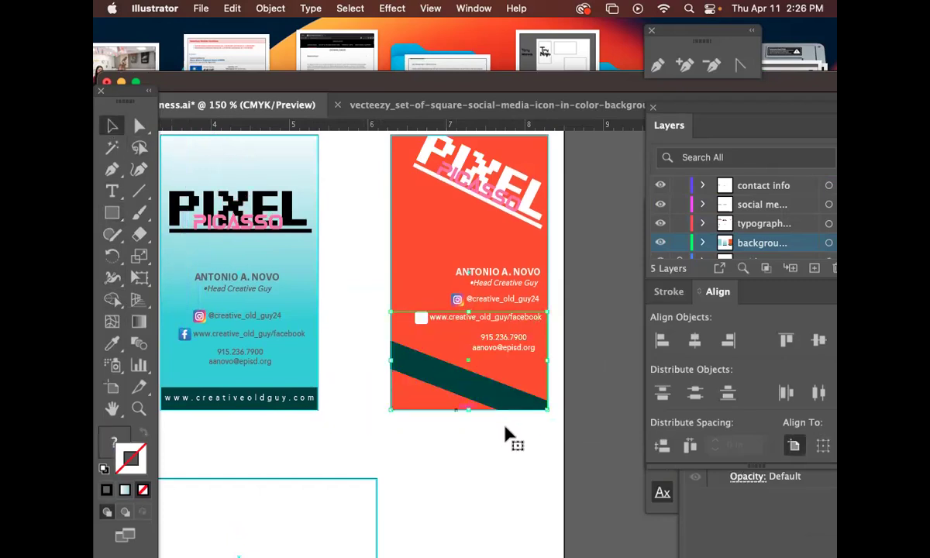
# Direct-select the dark green strip inside the clipping group.
pyautogui.click(496, 431)
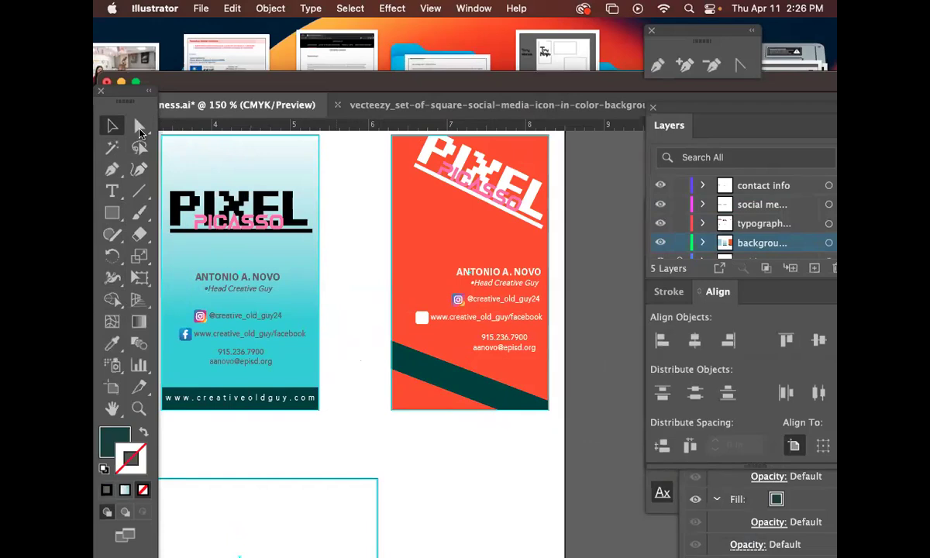
pyautogui.click(139, 132)
pyautogui.click(475, 393)
pyautogui.press('i')
pyautogui.click(475, 393)
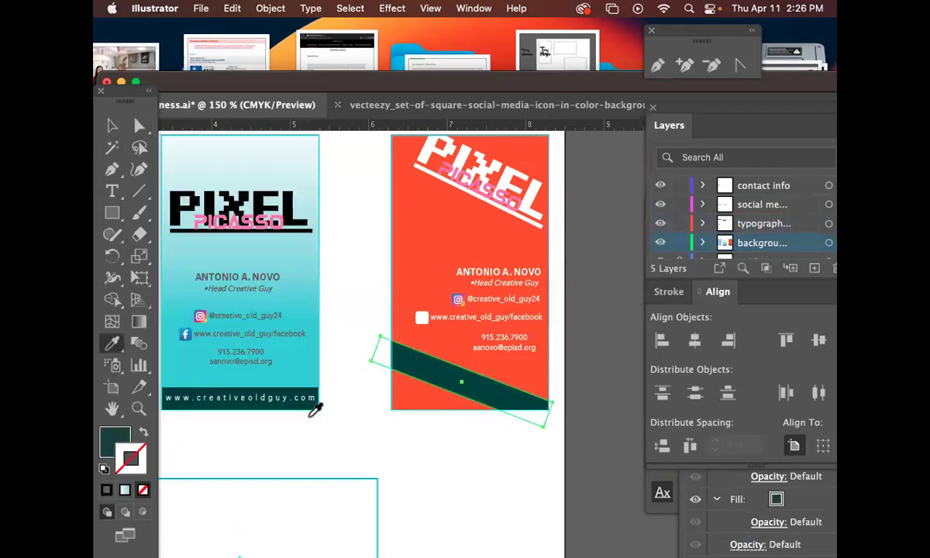
# Turn the strip white and copy the website text onto the red card, tilted to match.
pyautogui.click(345, 449)
pyautogui.click(112, 125)
pyautogui.moveTo(295, 403); pyautogui.dragTo(484, 393)
pyautogui.press('r')
pyautogui.moveTo(569, 463); pyautogui.dragTo(523, 489)
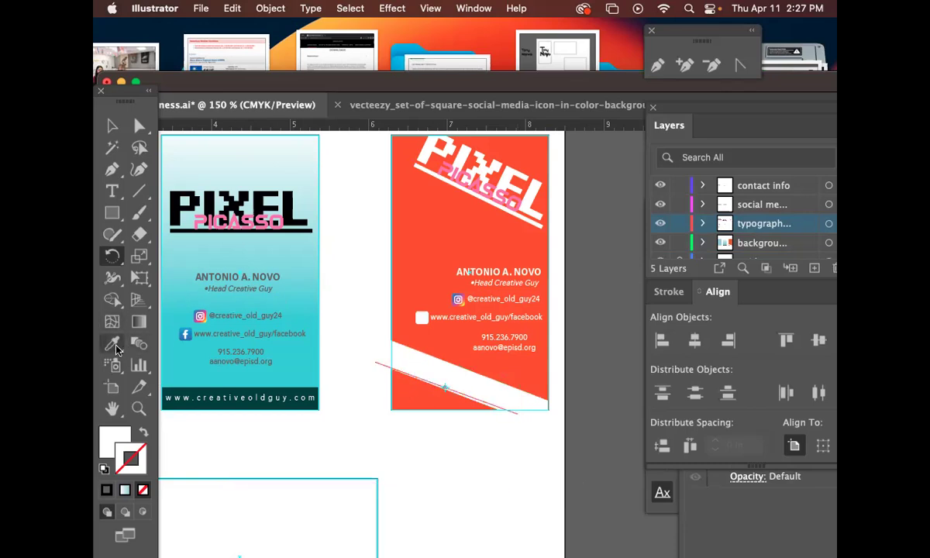
# Colour the website text black like PIXEL and move it onto the white strip.
pyautogui.click(112, 343)
pyautogui.click(279, 190)
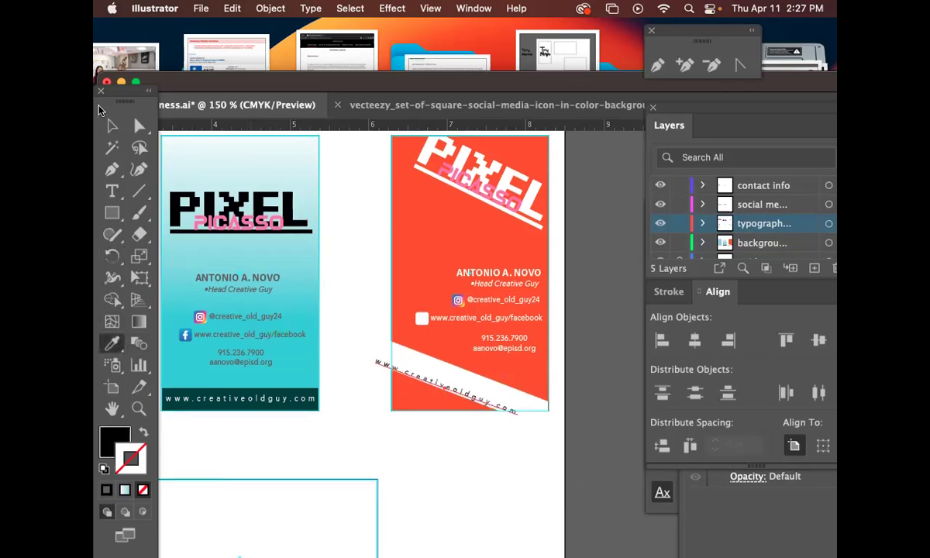
pyautogui.click(112, 125)
pyautogui.moveTo(448, 359); pyautogui.dragTo(459, 384)
pyautogui.moveTo(521, 425); pyautogui.dragTo(449, 437)
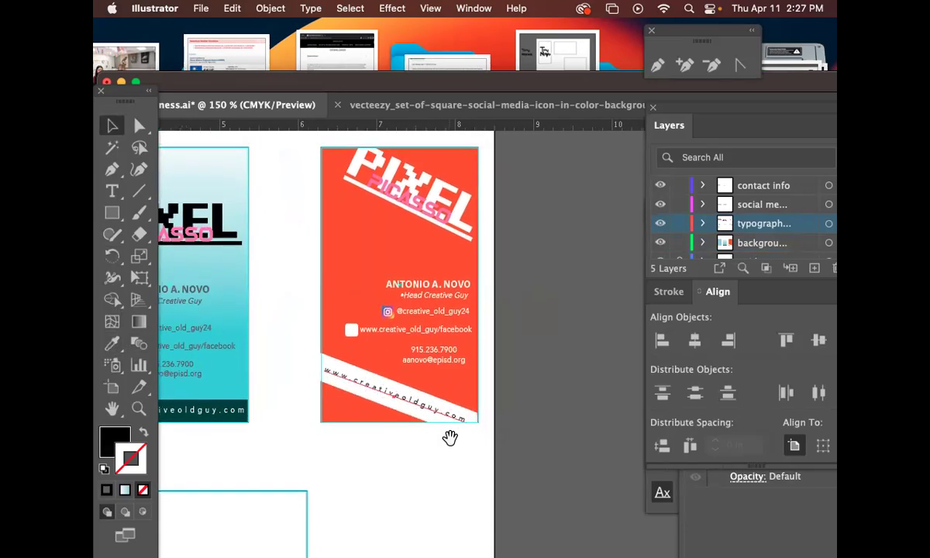
# Fine-tune the website text's tilt and bring up the Character panel.
pyautogui.click(566, 428)
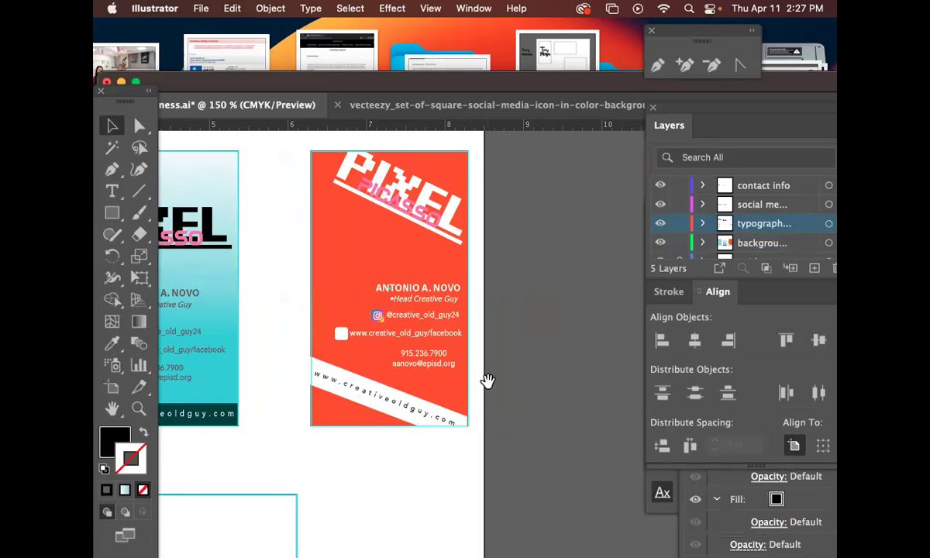
pyautogui.click(424, 413)
pyautogui.press('r')
pyautogui.moveTo(544, 419)
pyautogui.mouseDown()
pyautogui.moveTo(542, 429)
pyautogui.moveTo(535, 421)
pyautogui.mouseUp()
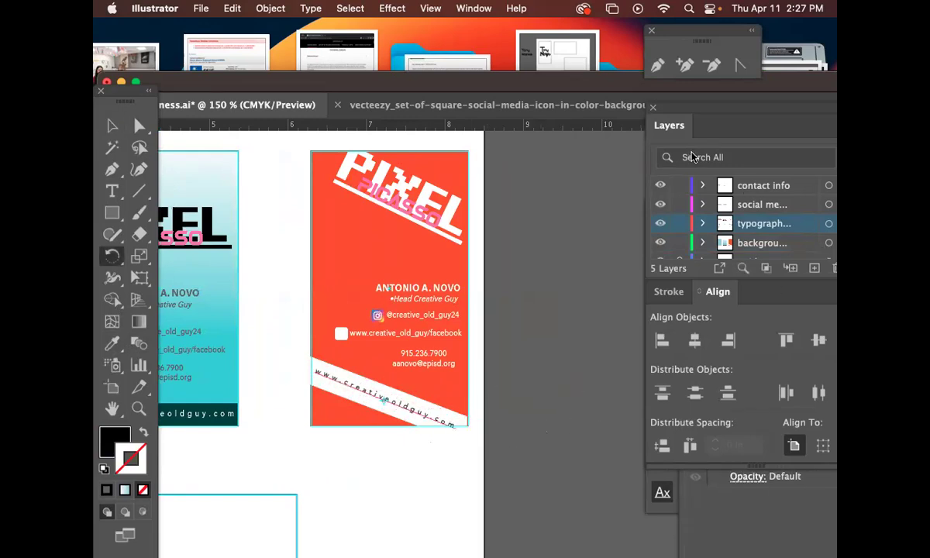
pyautogui.press('super+t')
pyautogui.moveTo(732, 201); pyautogui.dragTo(627, 183)
# Set the slanted website URL's tracking to 380.
pyautogui.click(720, 312)
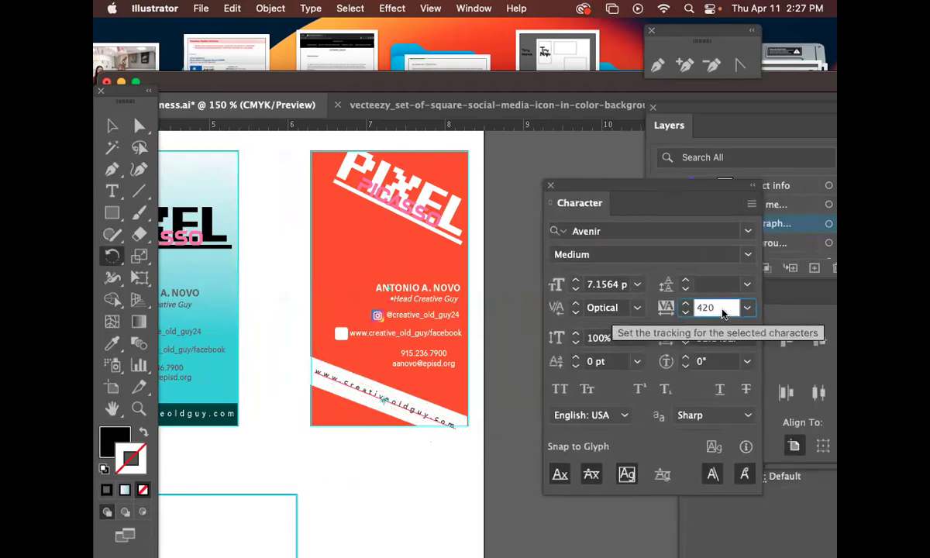
pyautogui.press('Return')
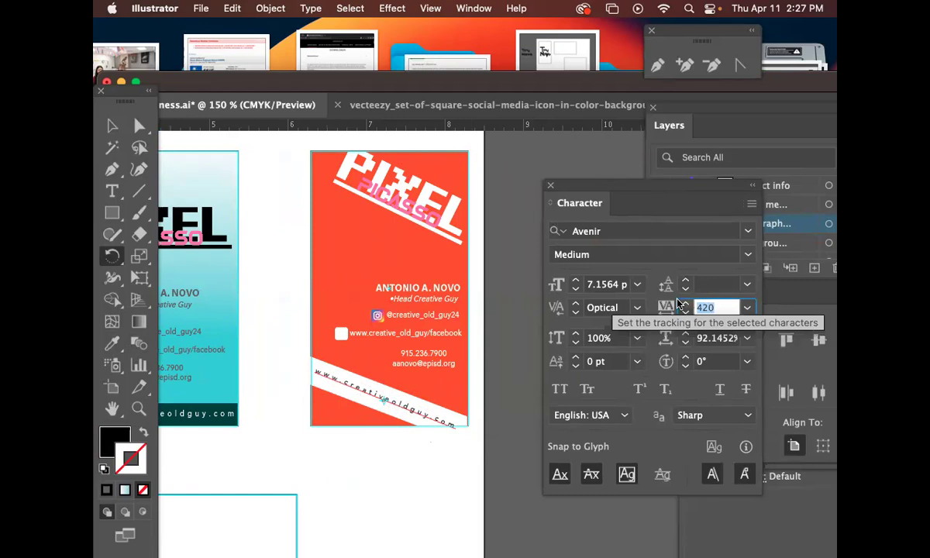
pyautogui.press('Down')
pyautogui.press('Down')
pyautogui.press('Down')
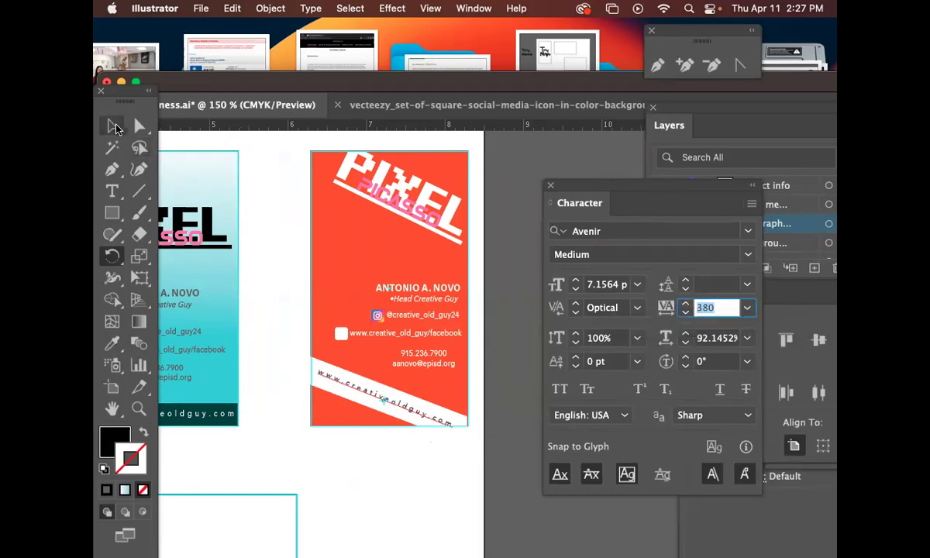
# Nudge the name and job title up and the phone/email block slightly down.
pyautogui.click(112, 126)
pyautogui.click(397, 273)
pyautogui.moveTo(397, 273); pyautogui.dragTo(436, 306)
pyautogui.press('Up')
pyautogui.press('Up')
pyautogui.press('Up')
pyautogui.press('Up')
pyautogui.press('Up')
pyautogui.press('Up')
pyautogui.press('Up')
pyautogui.press('Up')
pyautogui.press('Up')
pyautogui.press('Up')
pyautogui.press('Up')
pyautogui.press('Up')
pyautogui.press('Up')
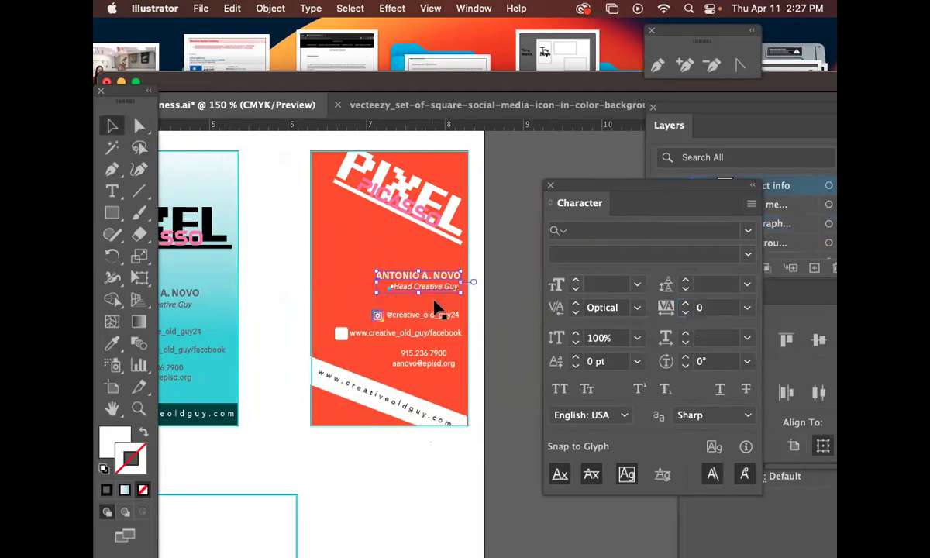
pyautogui.click(433, 317)
pyautogui.click(433, 356)
pyautogui.moveTo(434, 362); pyautogui.dragTo(435, 363)
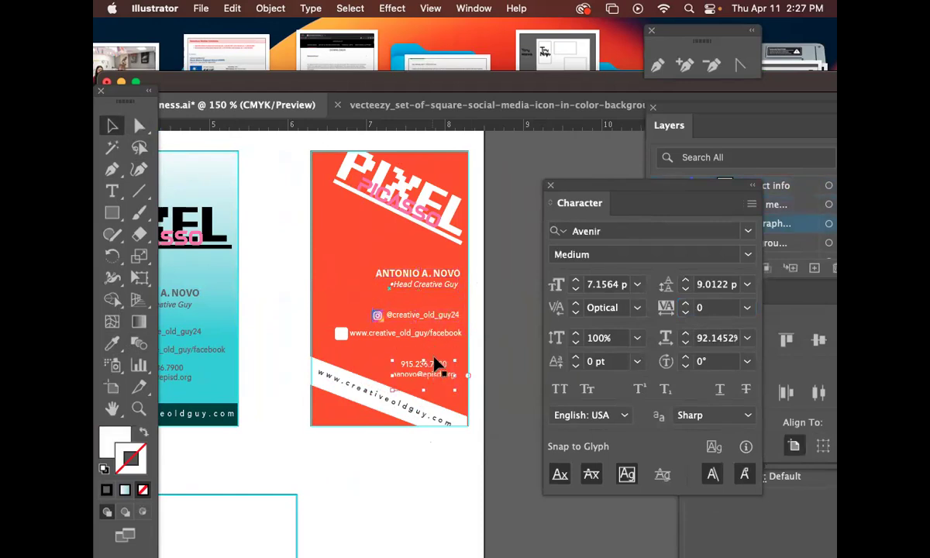
pyautogui.click(285, 328)
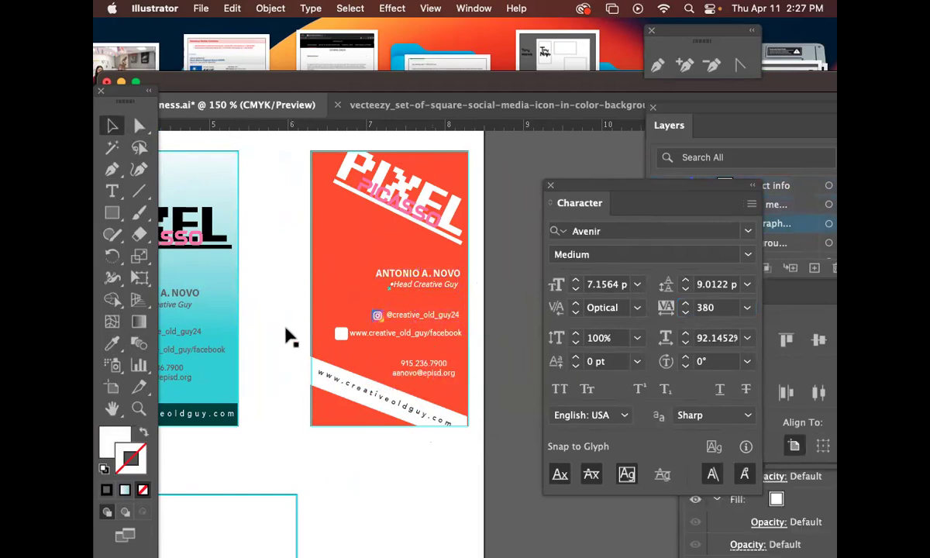
# Swap fill and stroke so the Facebook icon becomes a white outline.
pyautogui.scroll(2, 270, 333)
pyautogui.click(139, 409)
pyautogui.moveTo(427, 298); pyautogui.dragTo(421, 236)
pyautogui.moveTo(354, 257); pyautogui.dragTo(444, 312)
pyautogui.moveTo(429, 294); pyautogui.dragTo(346, 254)
pyautogui.click(134, 128)
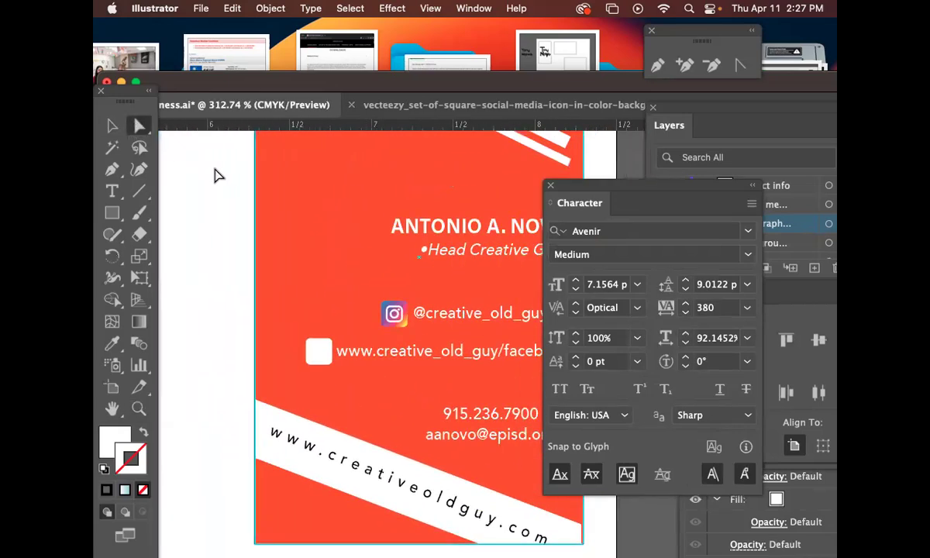
pyautogui.click(403, 325)
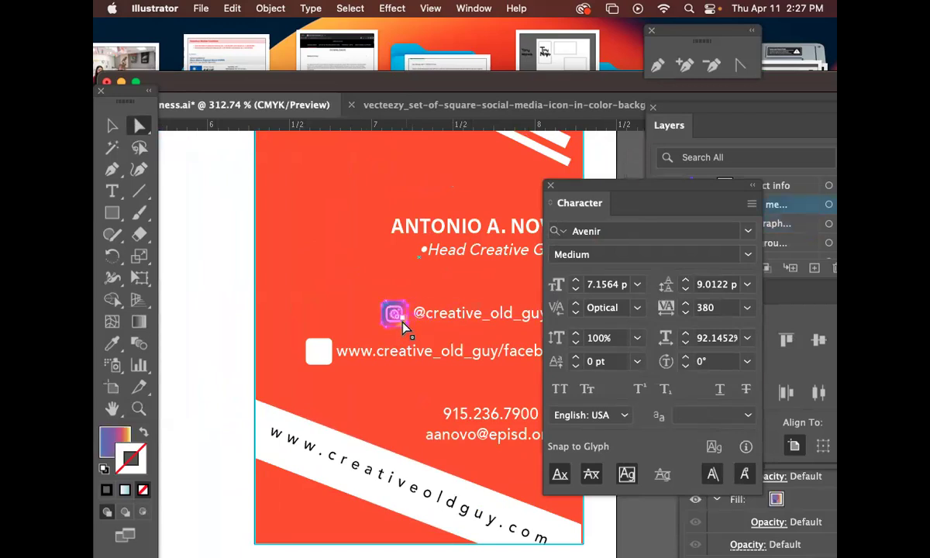
pyautogui.click(285, 345)
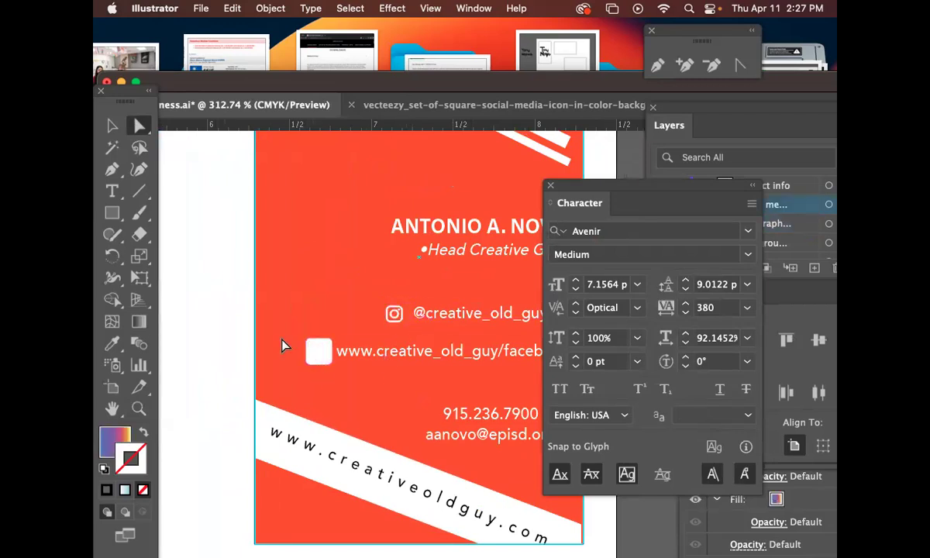
pyautogui.click(328, 361)
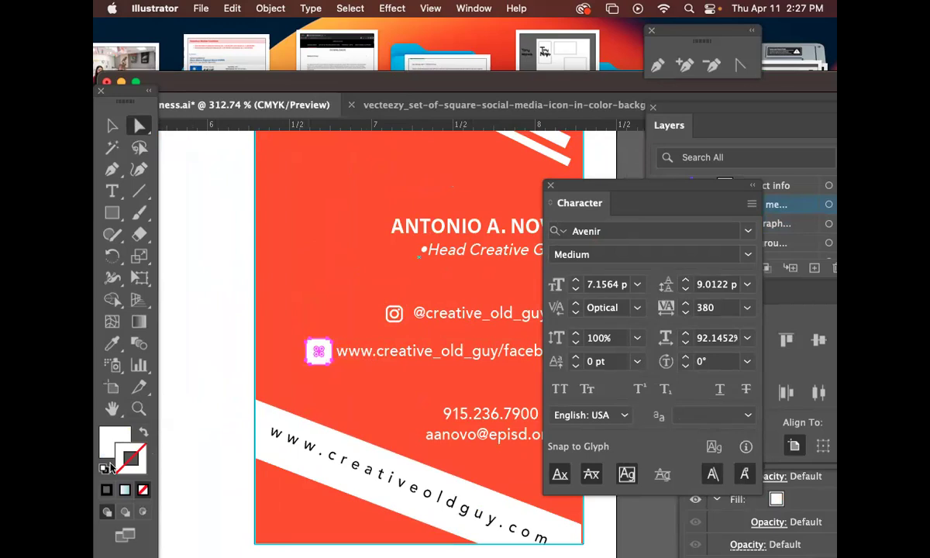
pyautogui.click(145, 435)
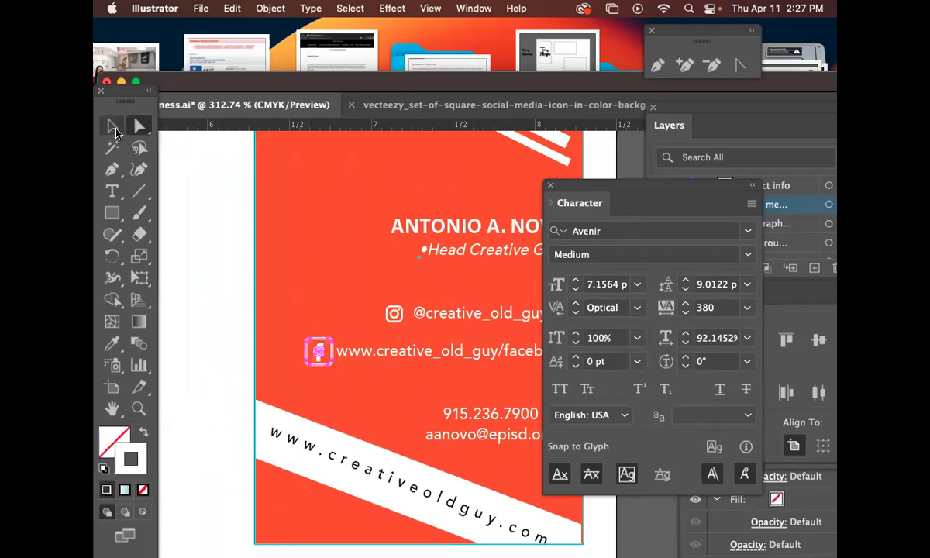
pyautogui.click(117, 132)
pyautogui.click(454, 366)
pyautogui.moveTo(454, 366); pyautogui.dragTo(380, 364)
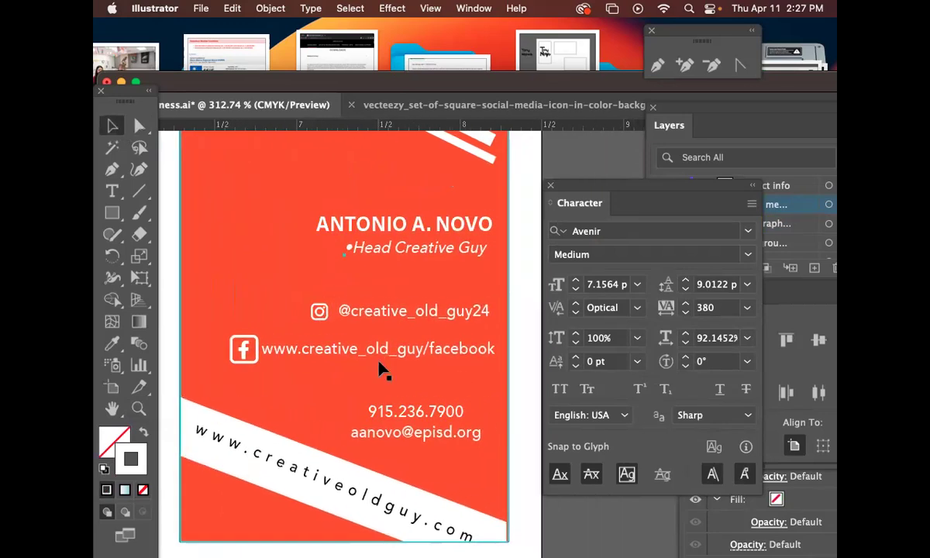
# Zoom out to show both cards and sample the red card's orange with the Eyedropper.
pyautogui.press('super+minus')
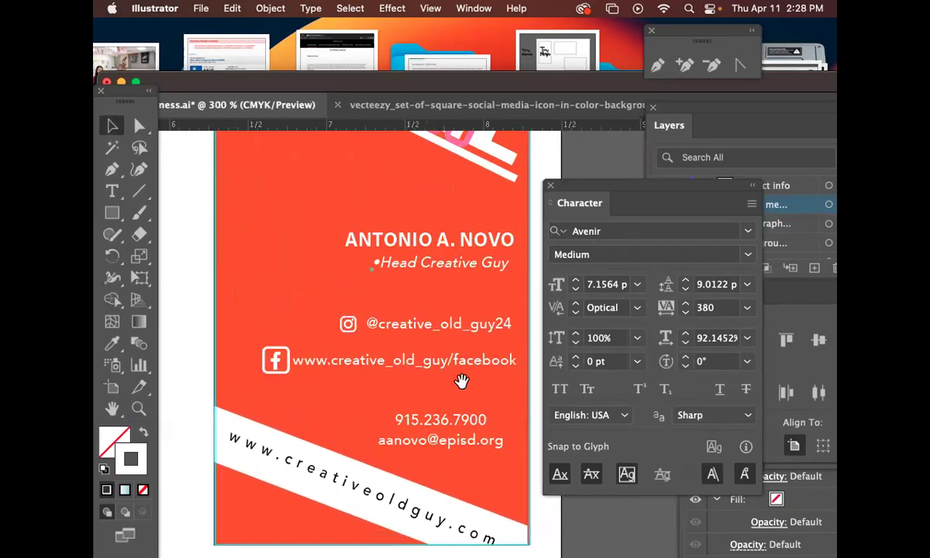
pyautogui.moveTo(463, 381); pyautogui.dragTo(436, 294)
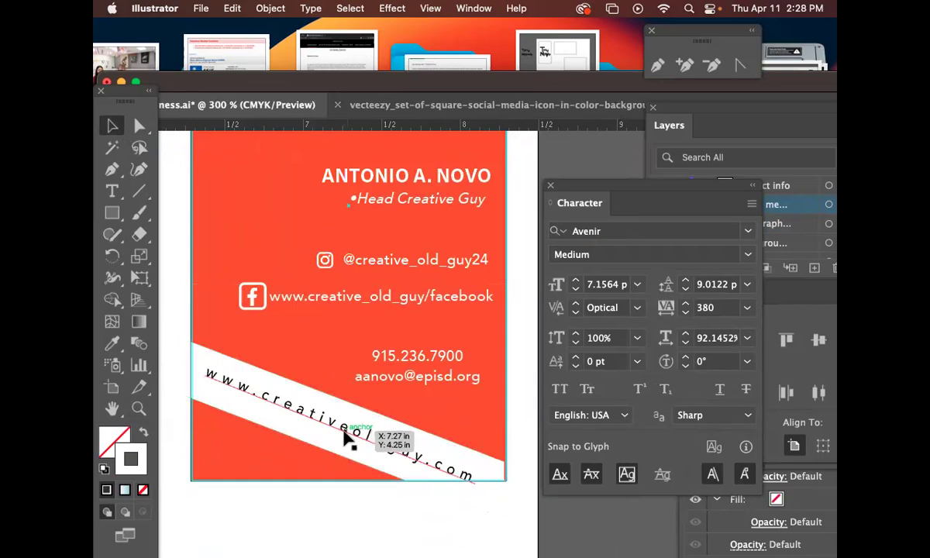
pyautogui.press('super+minus')
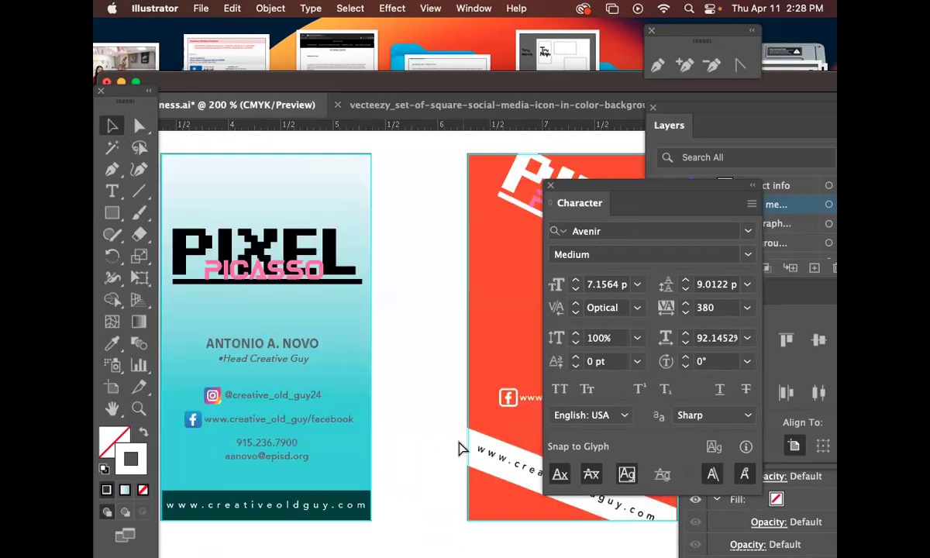
pyautogui.moveTo(452, 401); pyautogui.dragTo(300, 338)
pyautogui.click(113, 342)
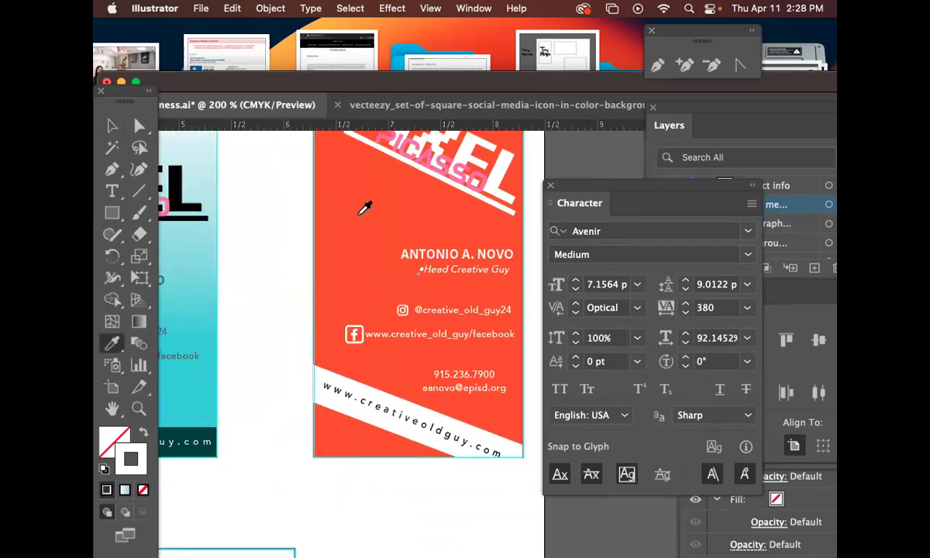
pyautogui.click(350, 208)
pyautogui.scroll(3, 348, 213)
pyautogui.click(138, 126)
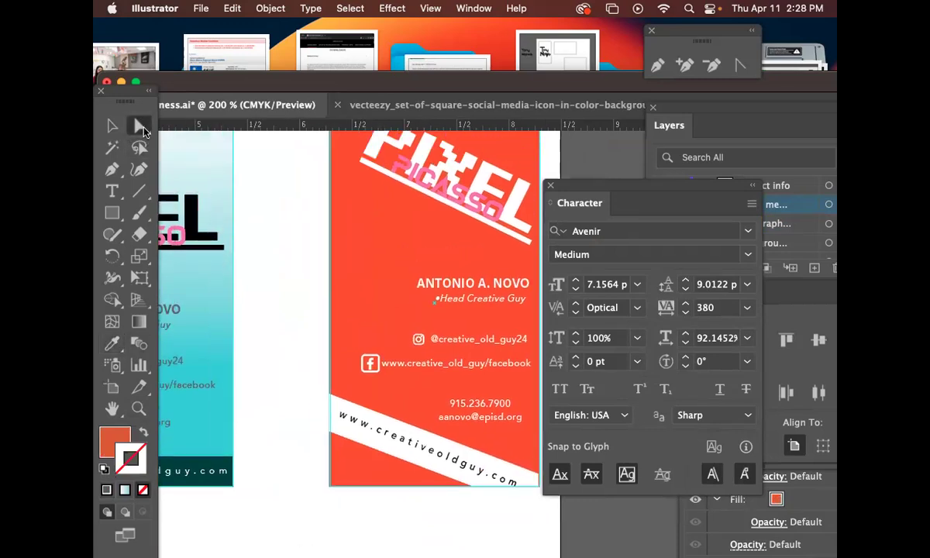
pyautogui.click(385, 432)
pyautogui.press('i')
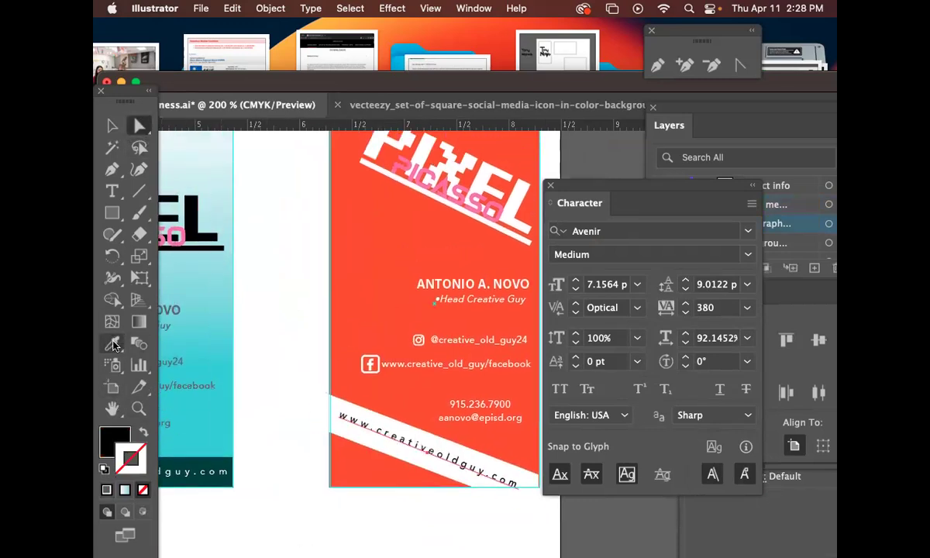
pyautogui.click(389, 241)
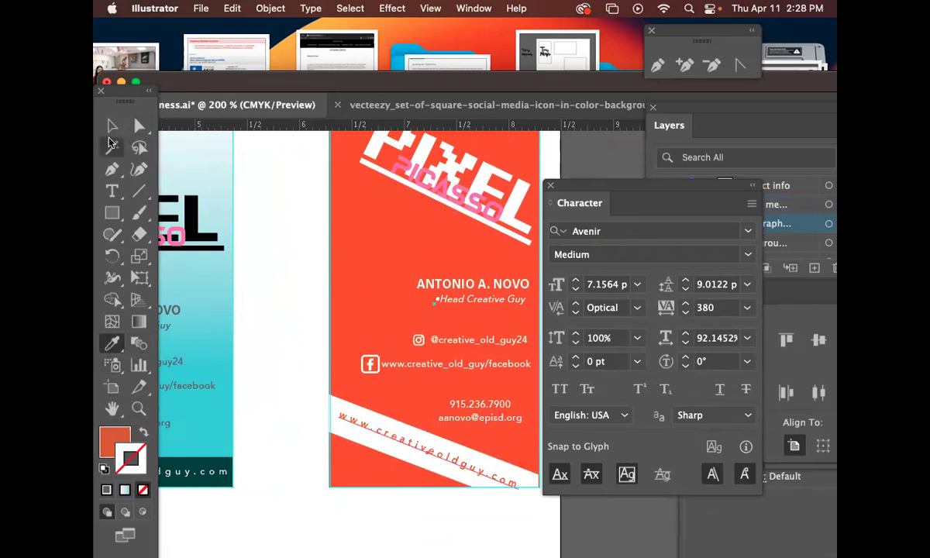
pyautogui.click(112, 126)
pyautogui.click(262, 203)
pyautogui.press('n')
pyautogui.press('space')
pyautogui.moveTo(474, 245); pyautogui.dragTo(395, 279)
pyautogui.moveTo(514, 317); pyautogui.dragTo(481, 310)
pyautogui.click(112, 129)
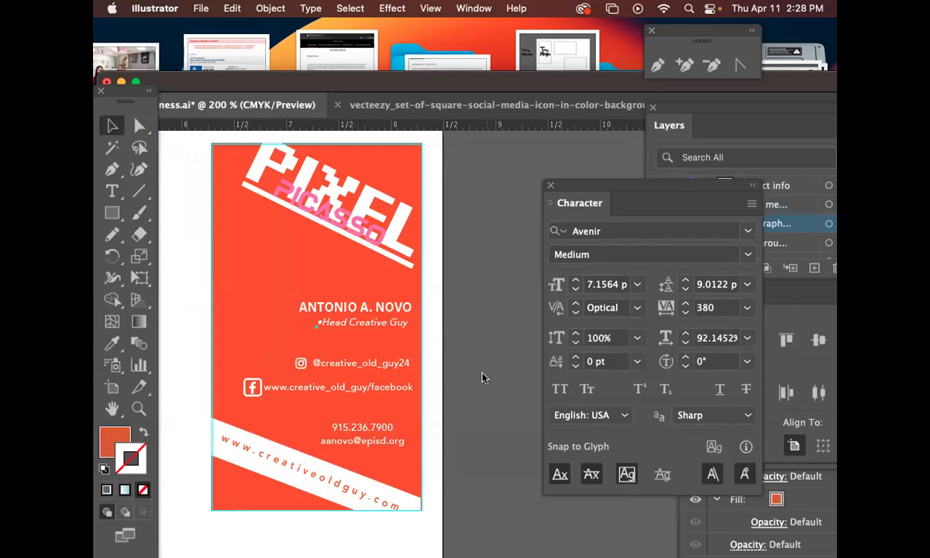
# Save the business card file and zoom out to 100%.
pyautogui.press('super+s')
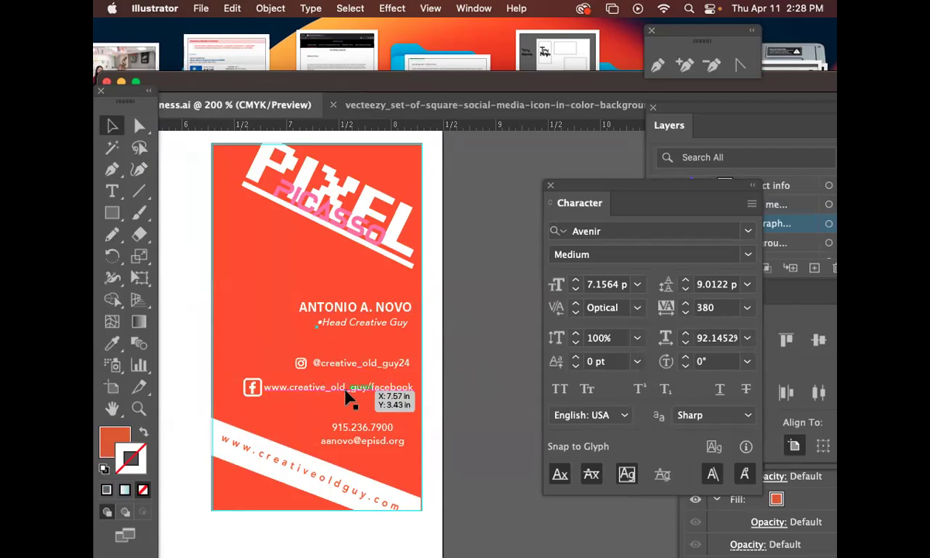
pyautogui.click(305, 365)
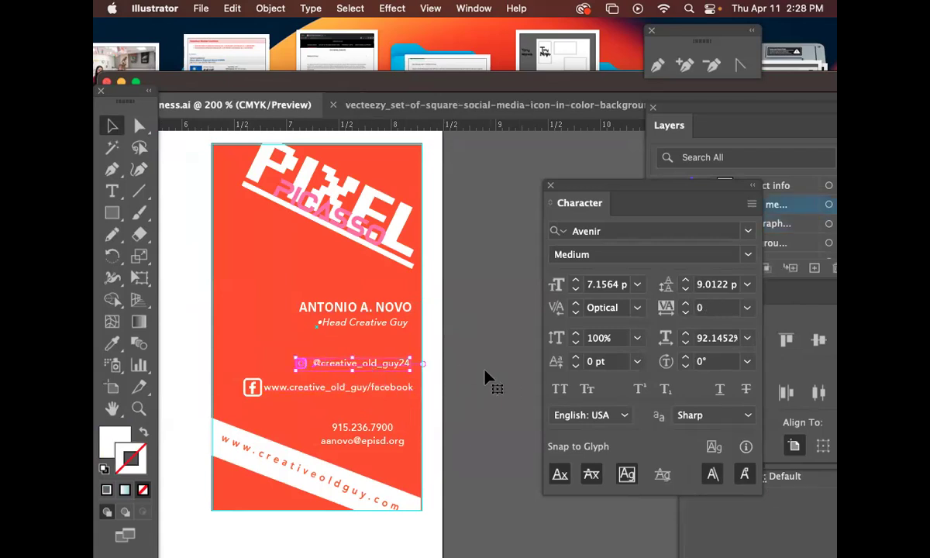
pyautogui.press('super+minus')
pyautogui.press('super+minus')
# Pan to show all three business cards in a row and move the Character panel aside.
pyautogui.moveTo(507, 445)
pyautogui.mouseDown()
pyautogui.moveTo(494, 419)
pyautogui.moveTo(320, 322)
pyautogui.mouseUp()
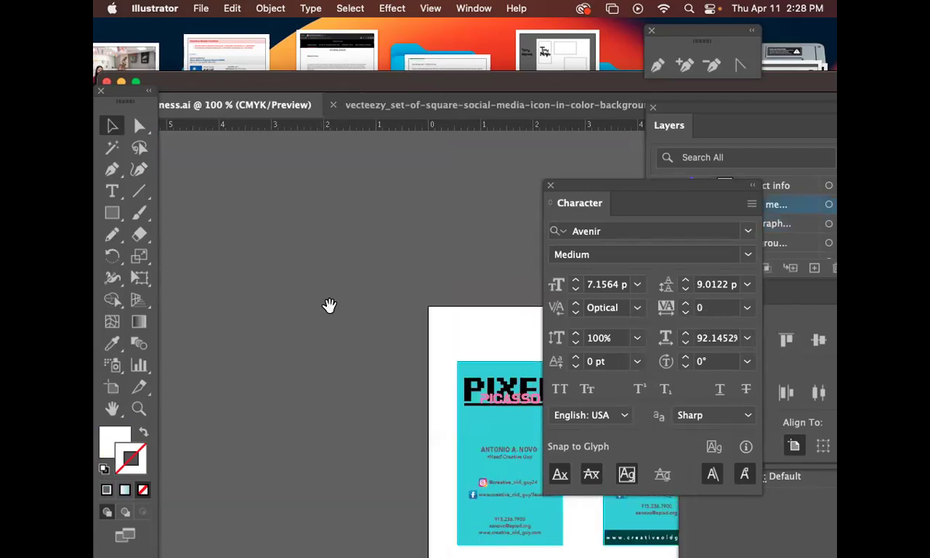
pyautogui.moveTo(513, 422); pyautogui.dragTo(353, 299)
pyautogui.moveTo(451, 347); pyautogui.dragTo(288, 230)
pyautogui.moveTo(377, 302); pyautogui.dragTo(405, 261)
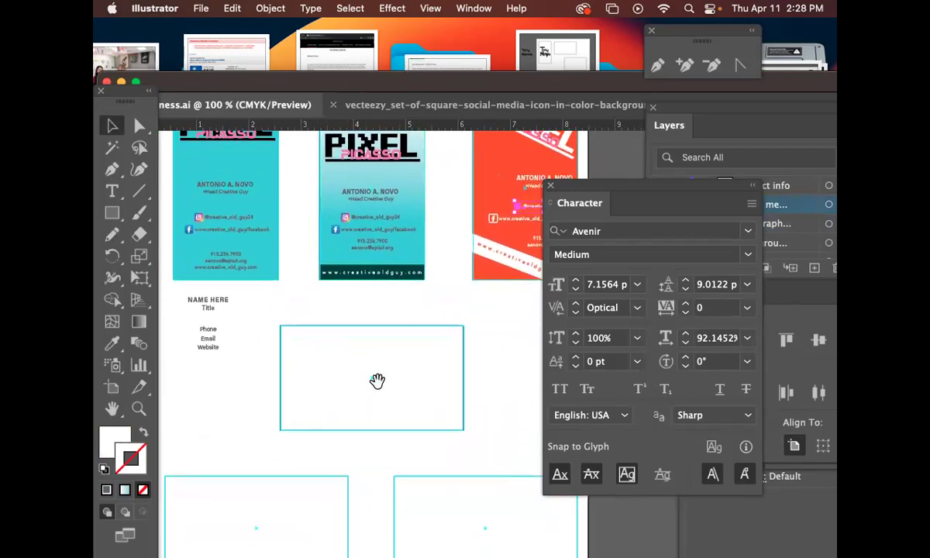
pyautogui.moveTo(375, 258); pyautogui.dragTo(405, 273)
pyautogui.moveTo(397, 341); pyautogui.dragTo(390, 312)
pyautogui.moveTo(396, 248); pyautogui.dragTo(380, 378)
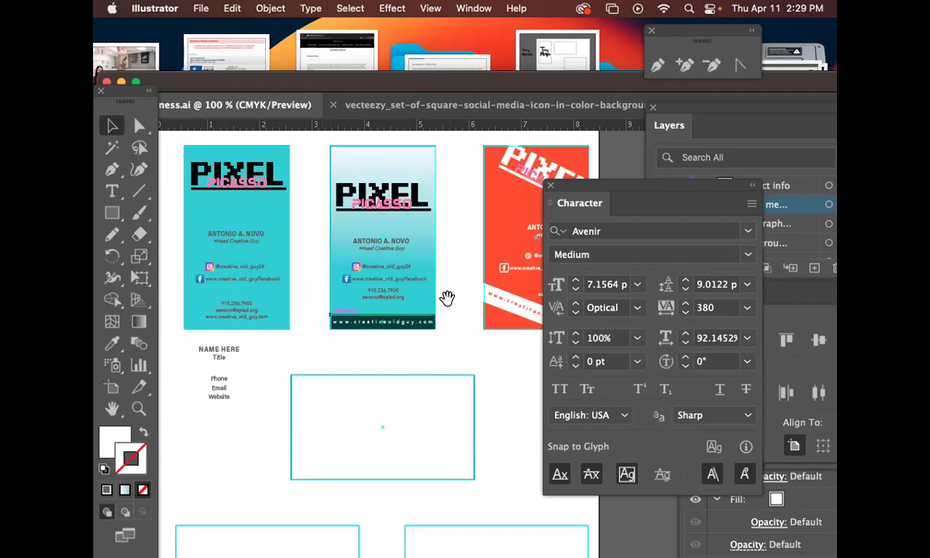
pyautogui.moveTo(580, 203); pyautogui.dragTo(730, 221)
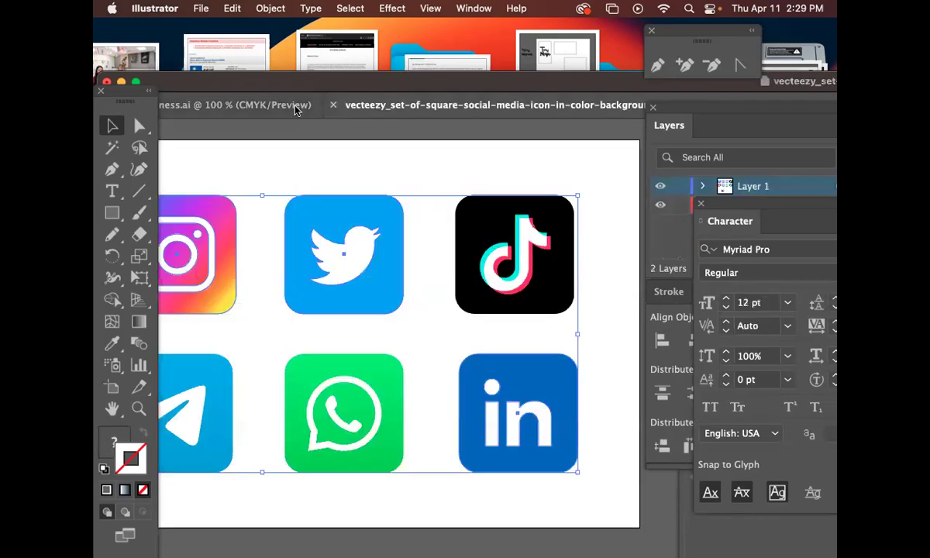
pyautogui.click(295, 111)
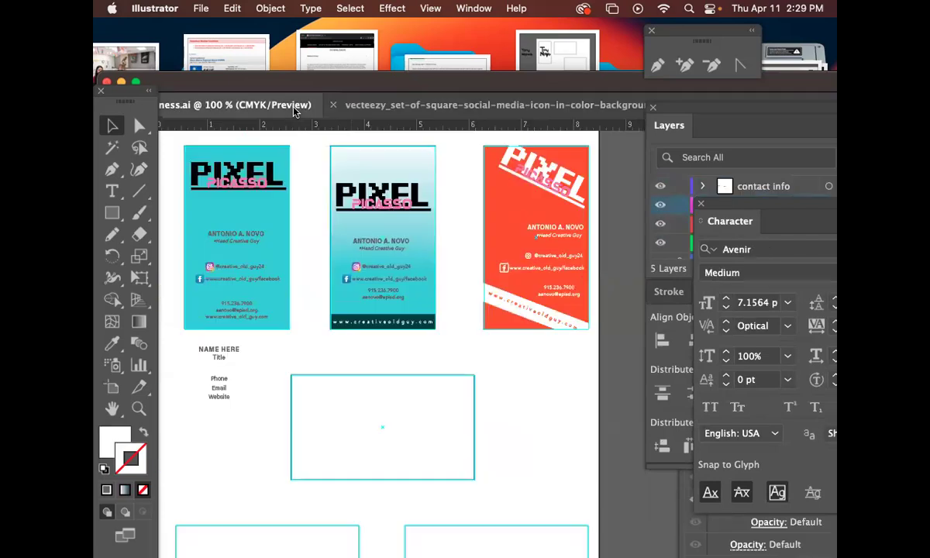
pyautogui.moveTo(376, 83); pyautogui.dragTo(420, 63)
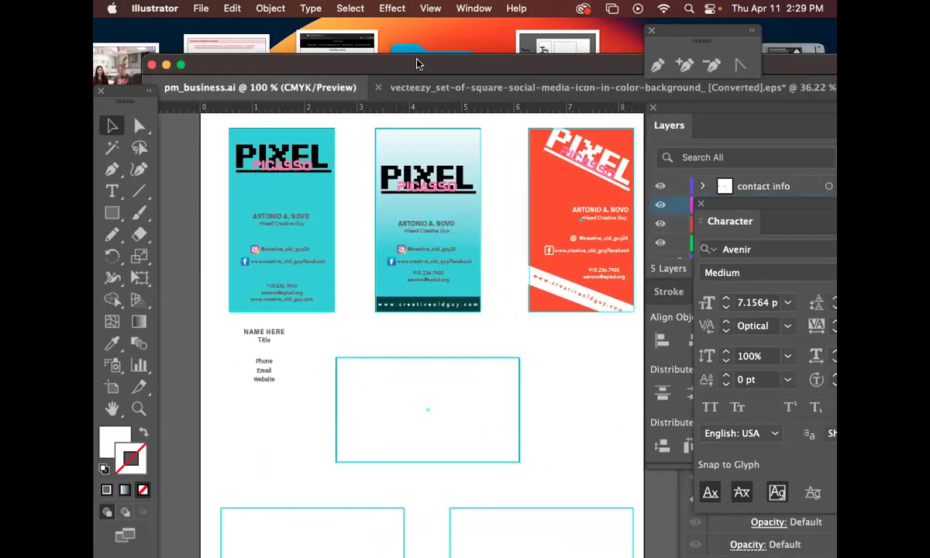
pyautogui.click(457, 90)
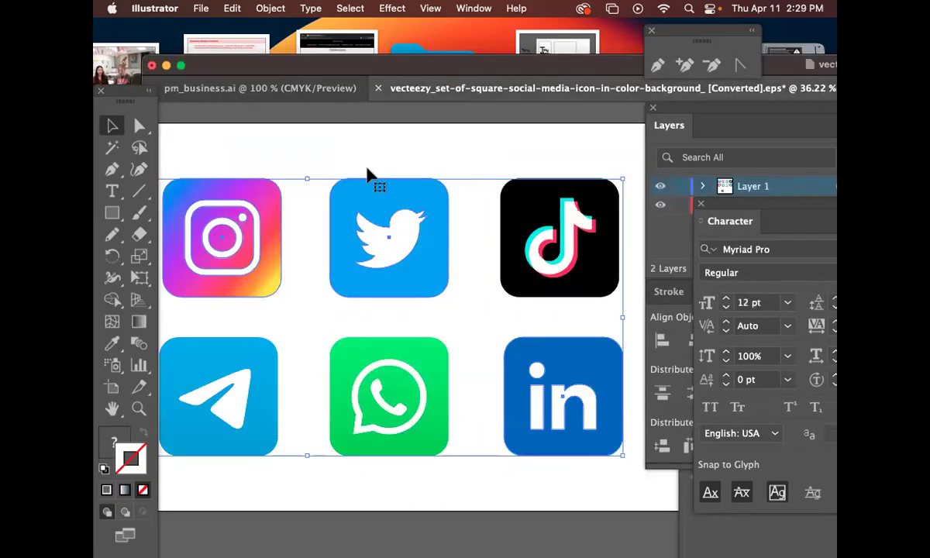
pyautogui.click(309, 87)
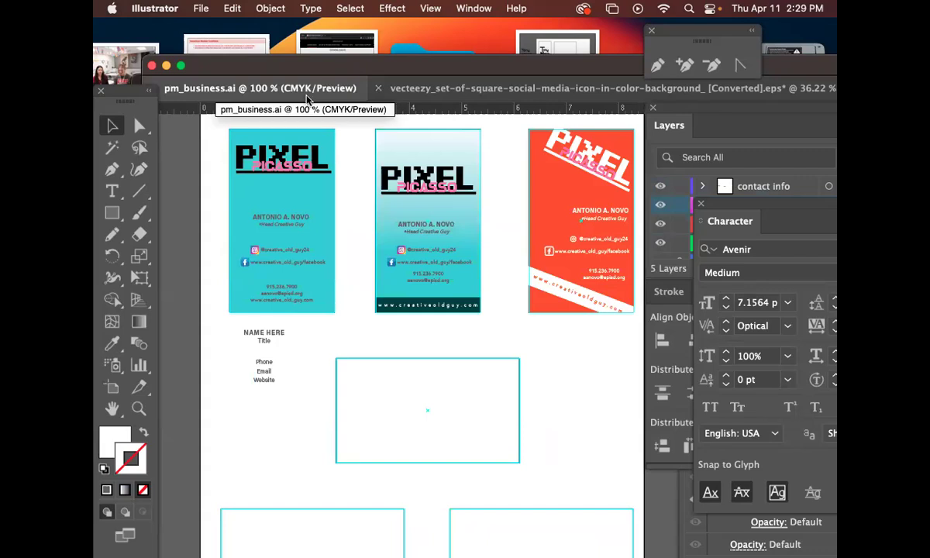
pyautogui.moveTo(330, 73); pyautogui.dragTo(273, 33)
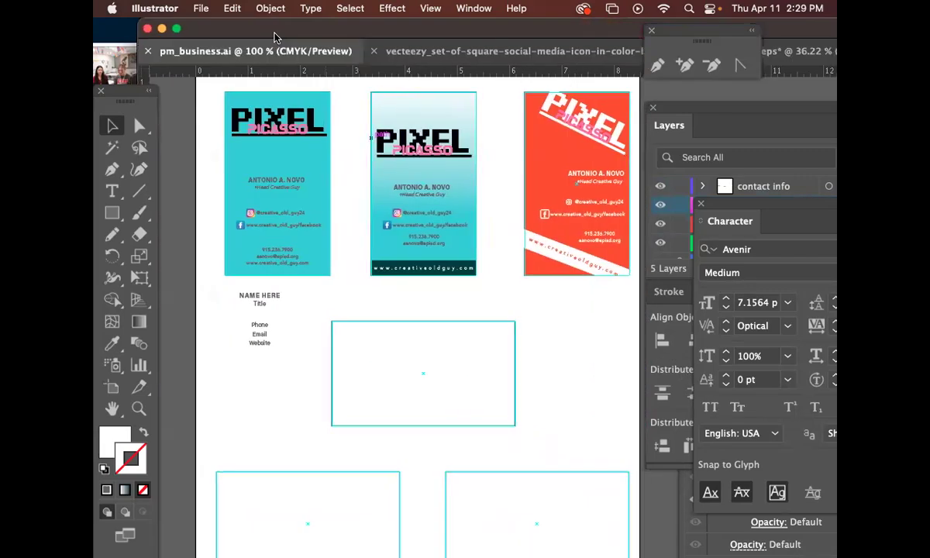
pyautogui.moveTo(439, 36); pyautogui.dragTo(384, 28)
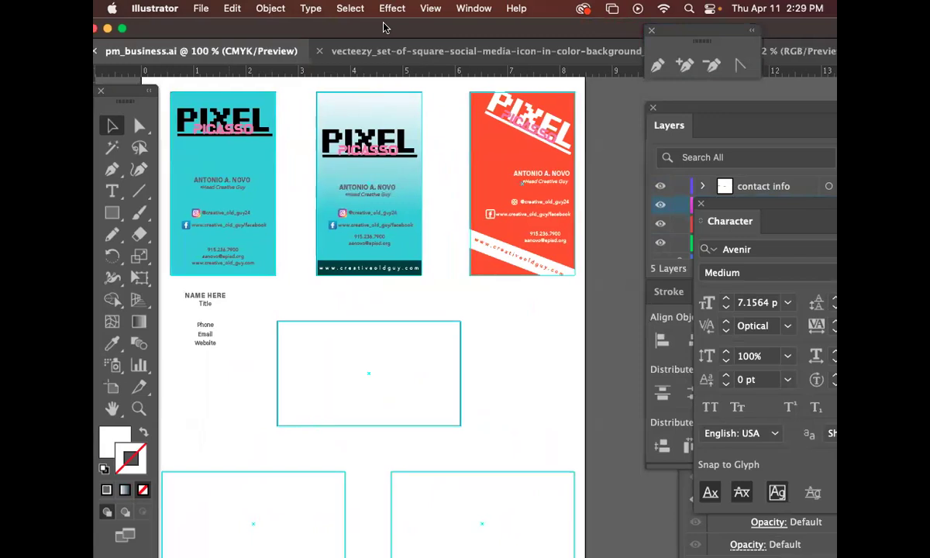
# Type a '3.5 x 2' text label below the orange card.
pyautogui.click(112, 190)
pyautogui.click(474, 314)
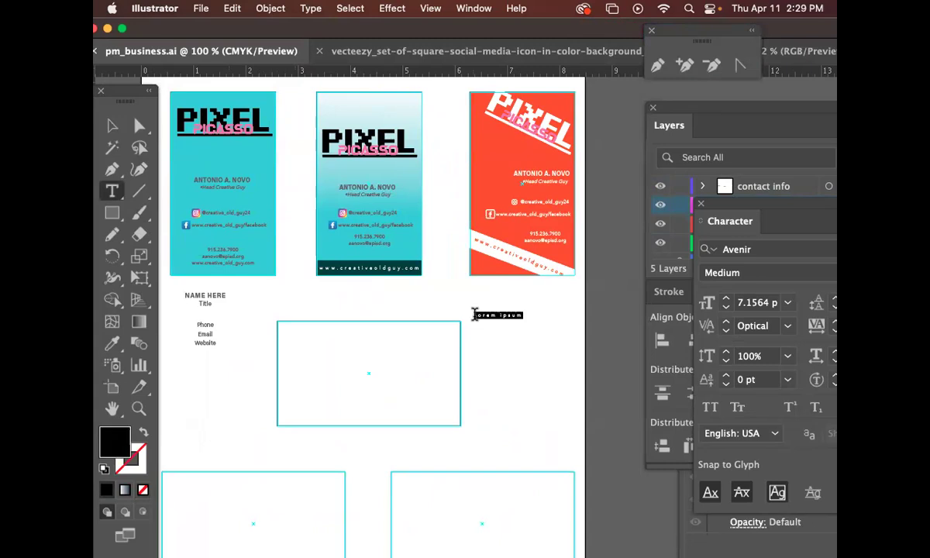
pyautogui.write('3')
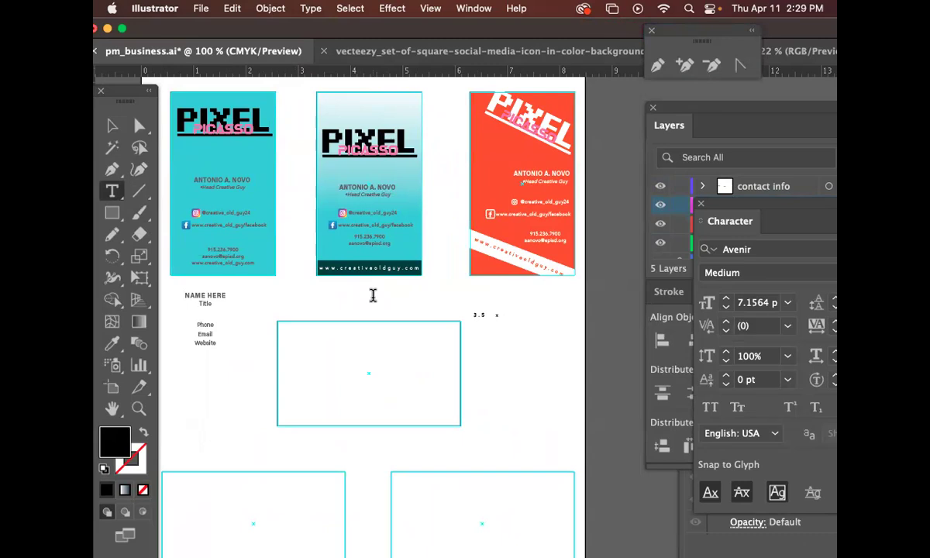
pyautogui.write('.5   x2')
pyautogui.click(500, 316)
# Enlarge the label to about 40 pt, place it below the middle card, and save.
pyautogui.click(112, 126)
pyautogui.moveTo(508, 321); pyautogui.dragTo(567, 373)
pyautogui.moveTo(525, 314); pyautogui.dragTo(465, 303)
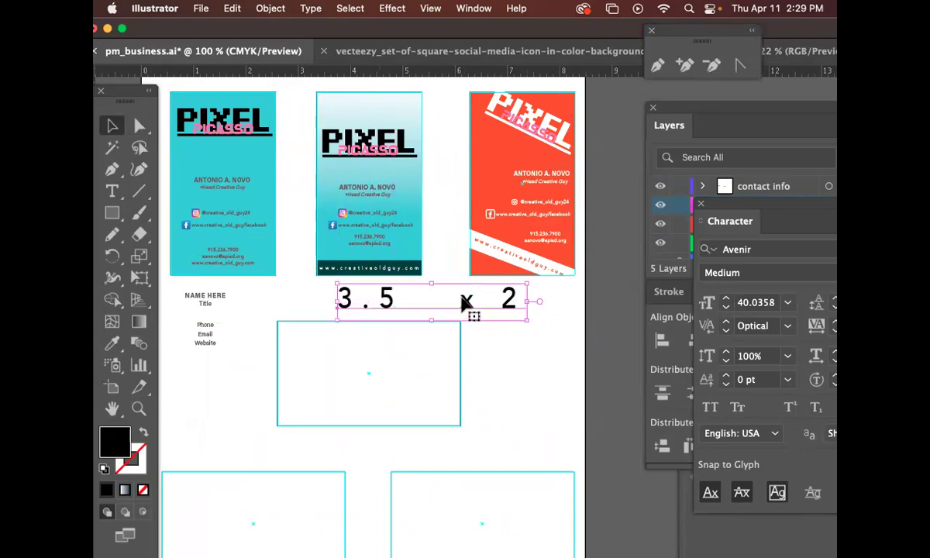
pyautogui.click(519, 356)
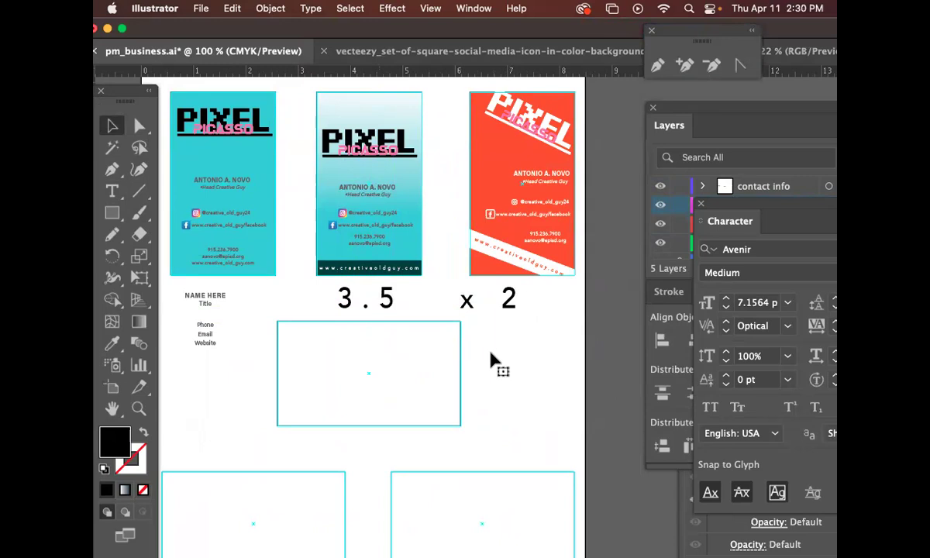
pyautogui.press('super+s')
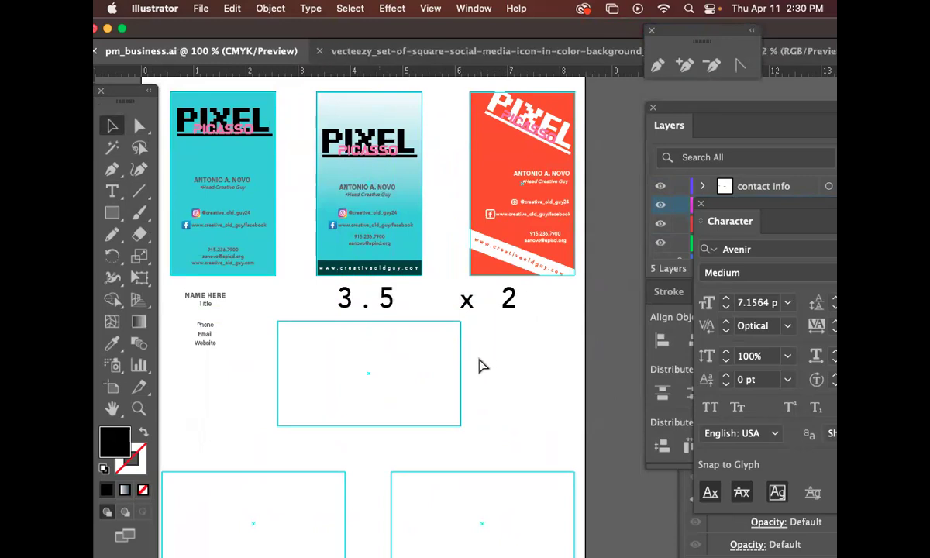
pyautogui.moveTo(666, 545)
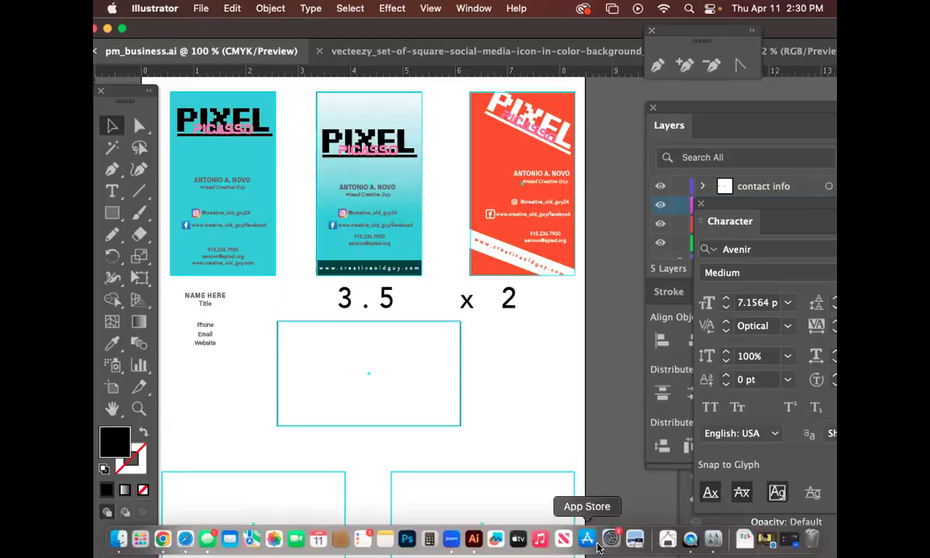